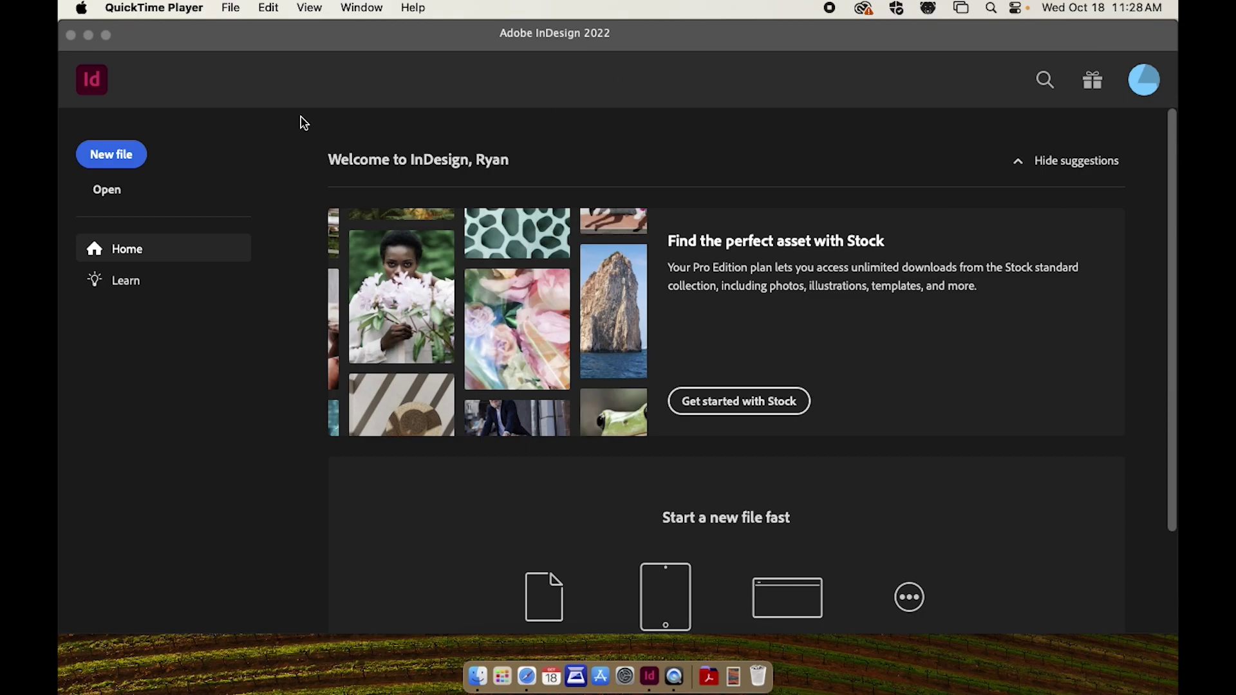
# Start a new document and set its measurement units to inches.
pyautogui.click(104, 163)
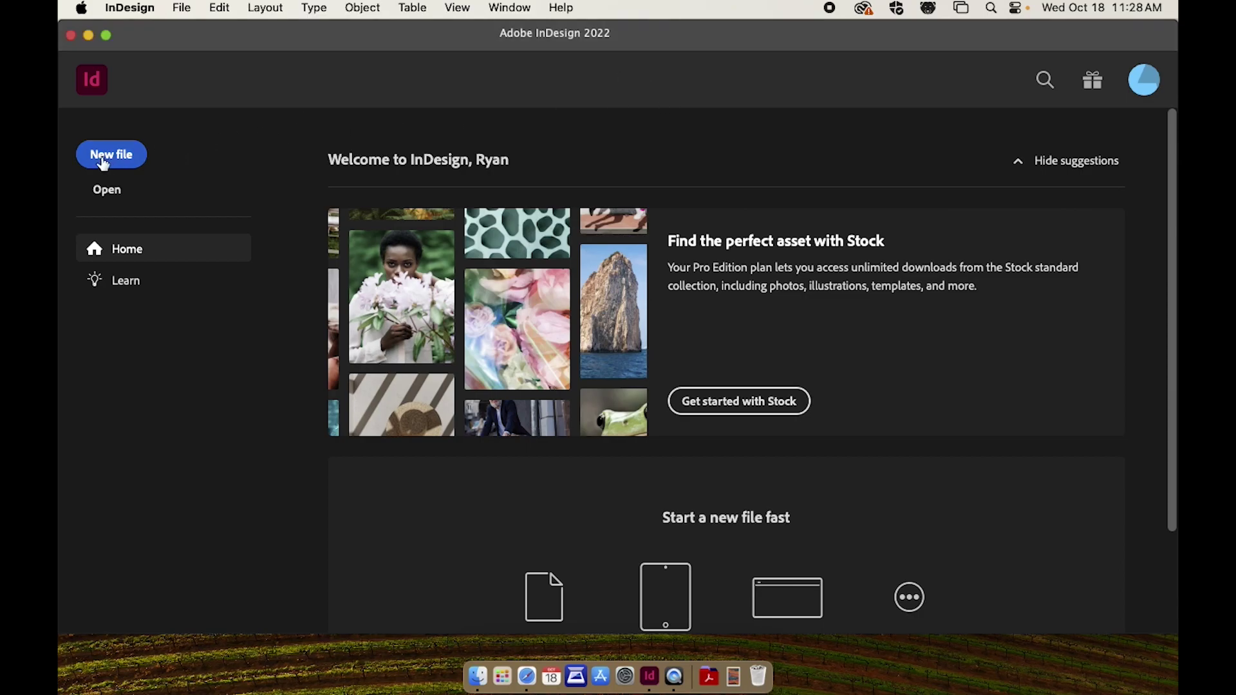
pyautogui.click(103, 163)
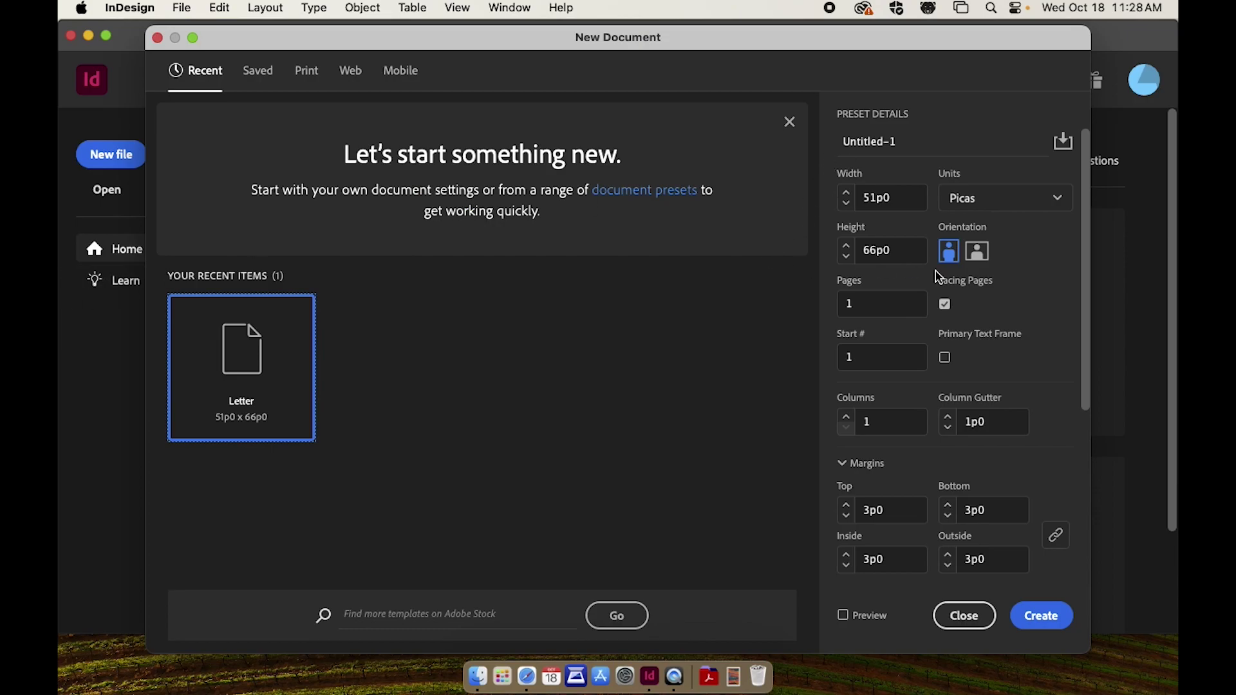
pyautogui.click(990, 199)
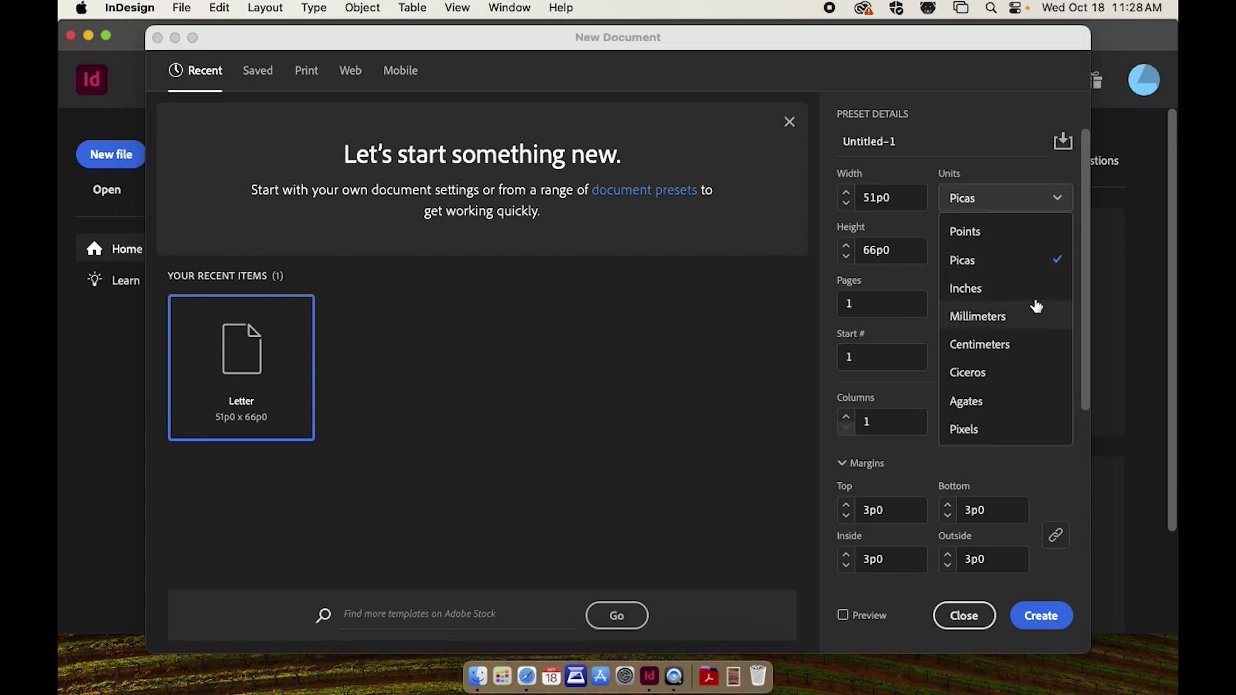
pyautogui.click(1008, 287)
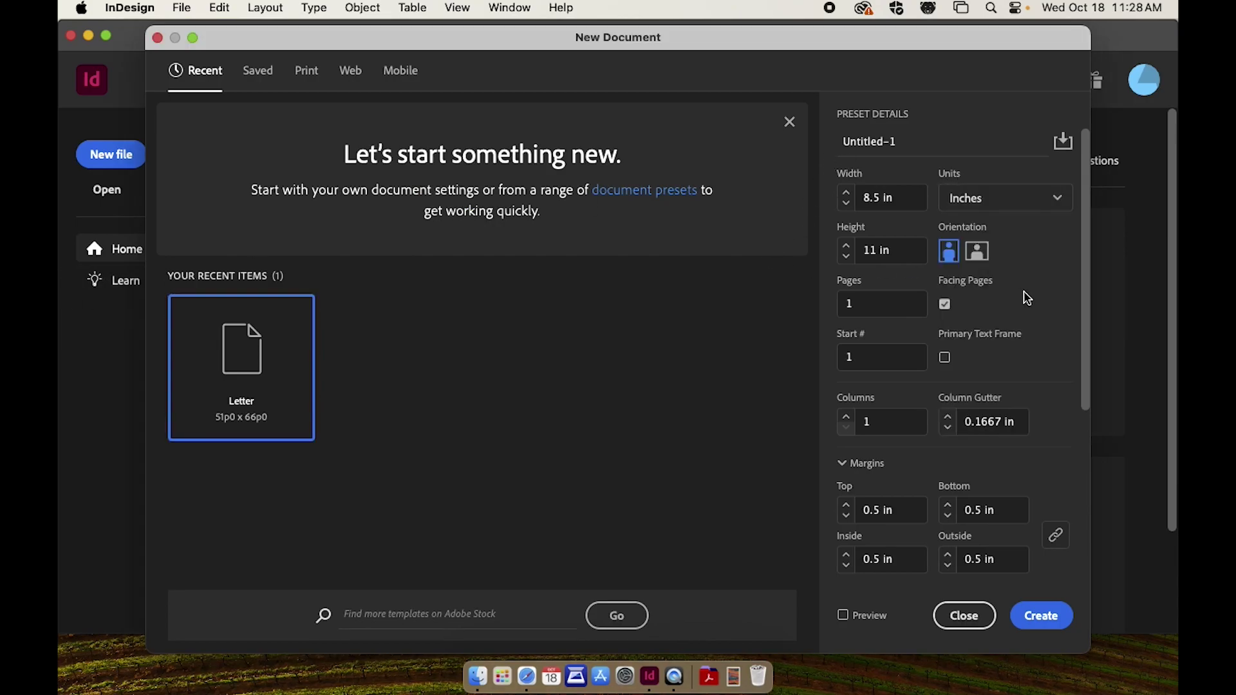
# Set the new document's width to 4 in, its height to 6 in and its page count to 12.
pyautogui.click(909, 199)
pyautogui.write('4')
pyautogui.click(900, 246)
pyautogui.write('6')
pyautogui.click(1047, 281)
pyautogui.click(871, 304)
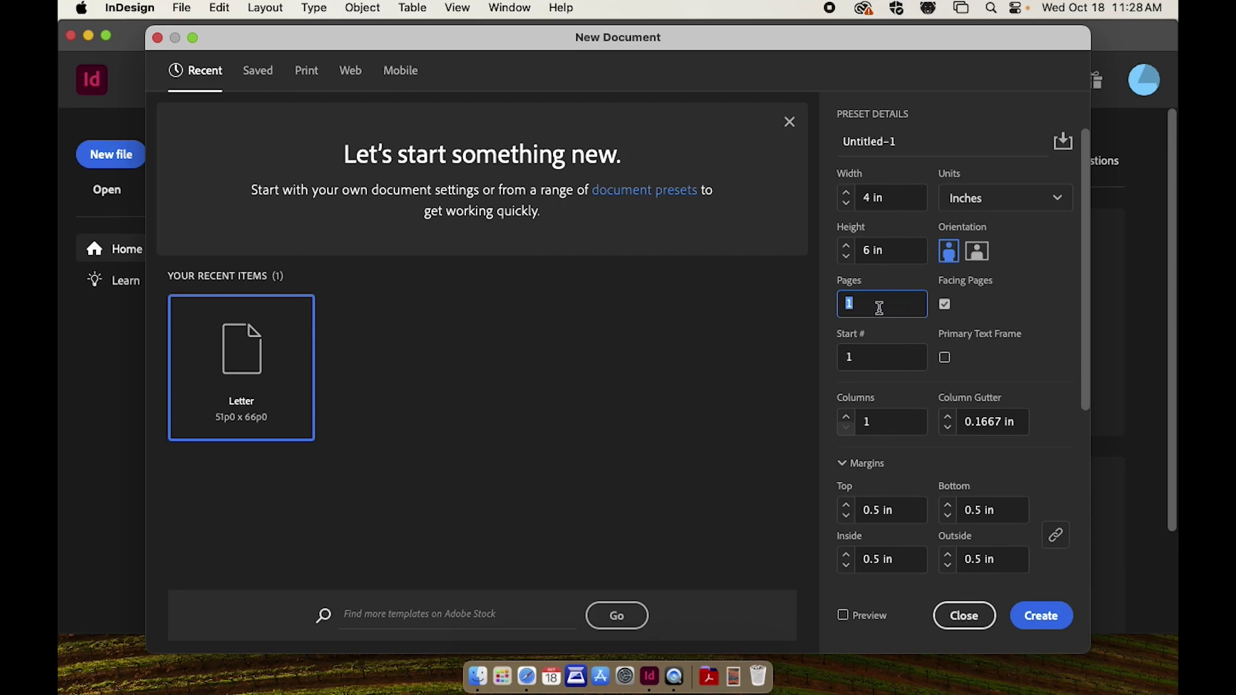
pyautogui.write('12')
# Set a 0.125 in bleed on all sides, create the document and dismiss the blank pop-up window.
pyautogui.moveTo(1085, 331); pyautogui.dragTo(1103, 480)
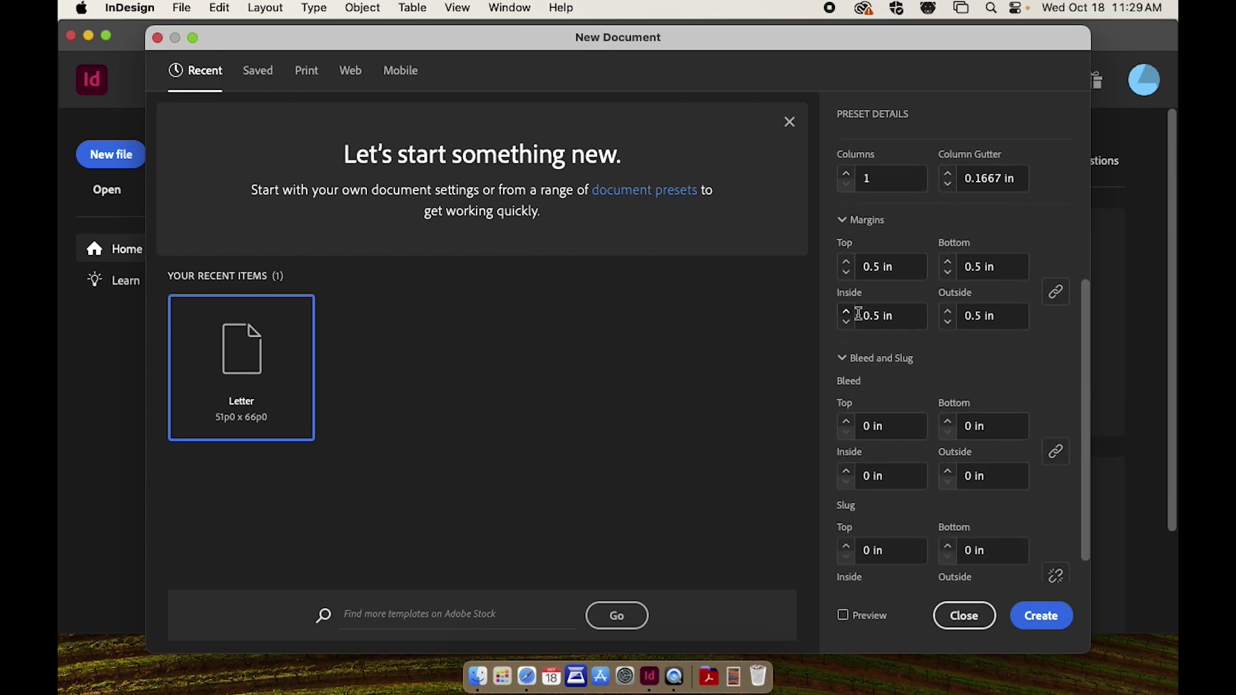
pyautogui.moveTo(1085, 379); pyautogui.dragTo(1090, 423)
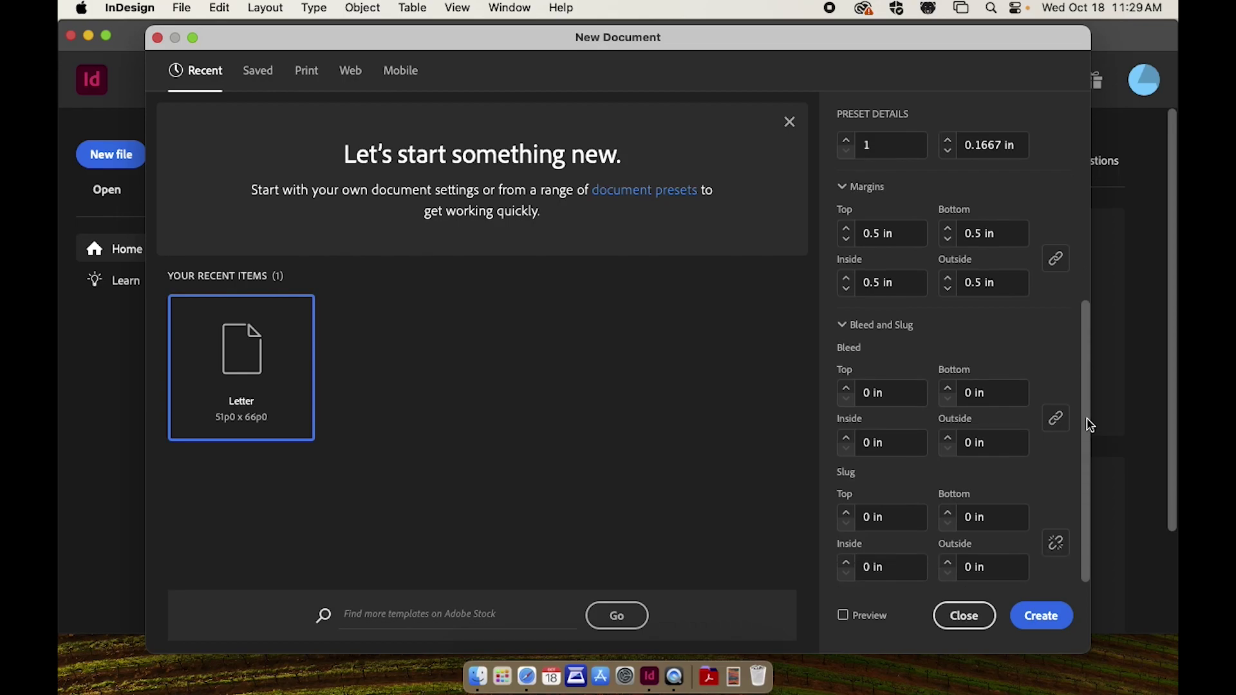
pyautogui.click(838, 390)
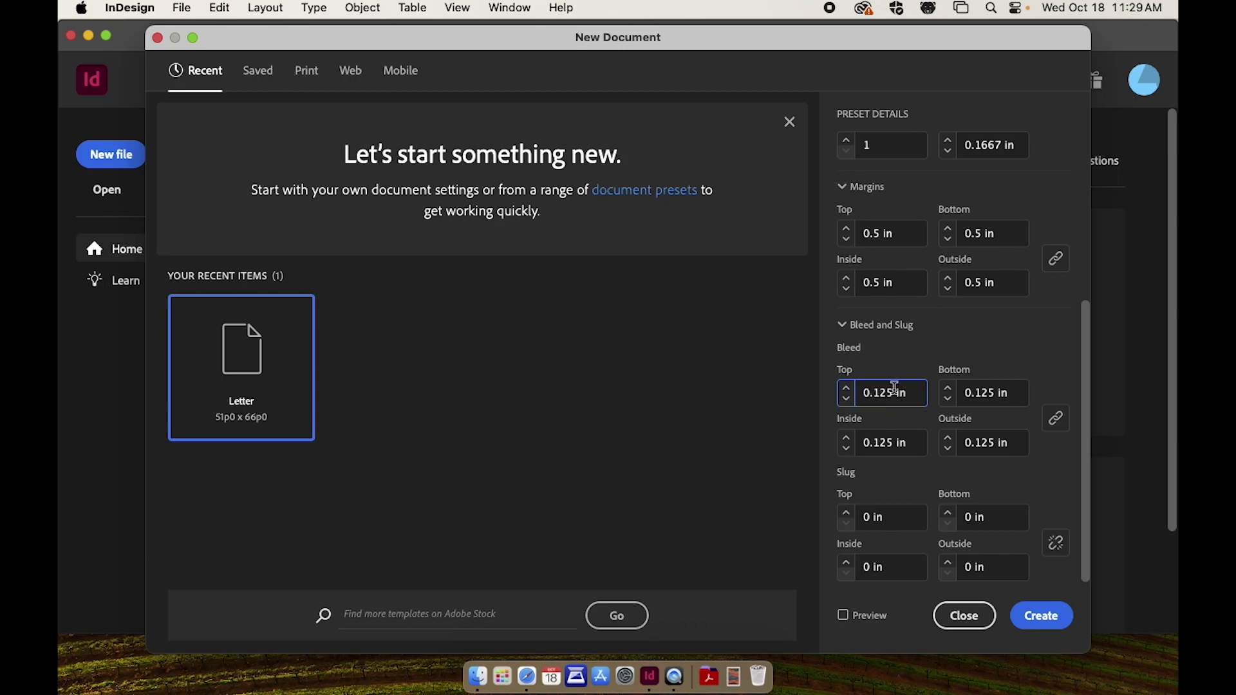
pyautogui.click(847, 388)
pyautogui.click(847, 399)
pyautogui.click(1039, 616)
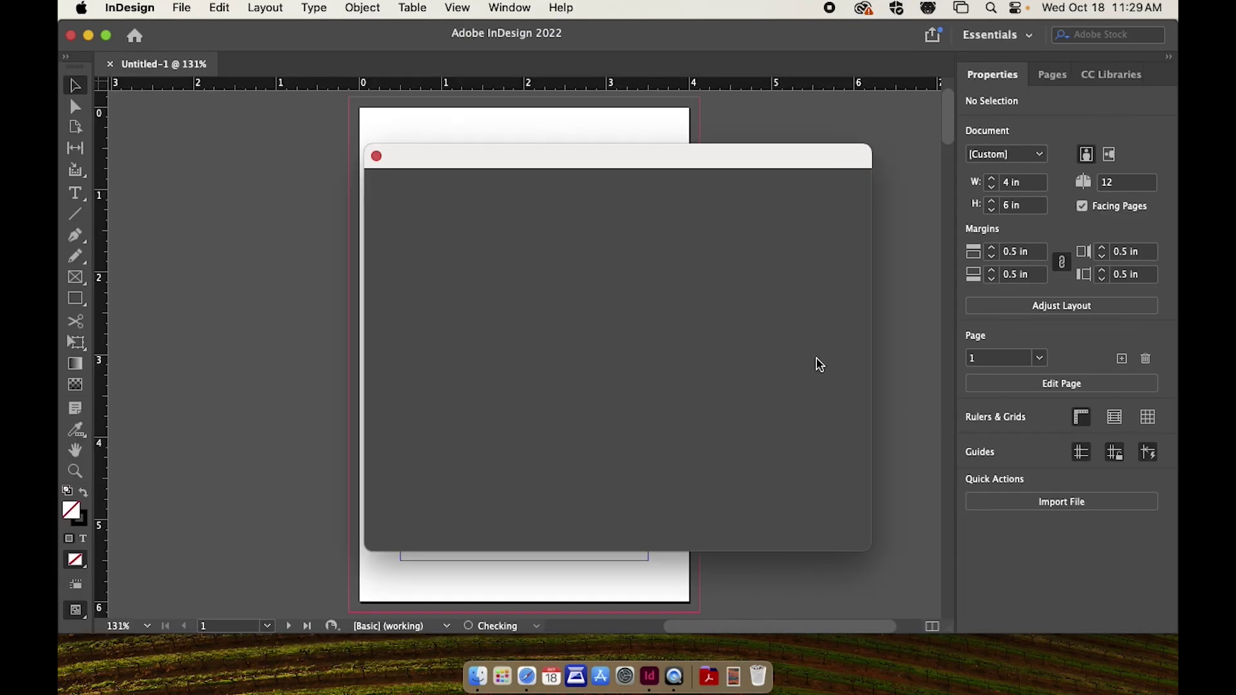
pyautogui.click(377, 157)
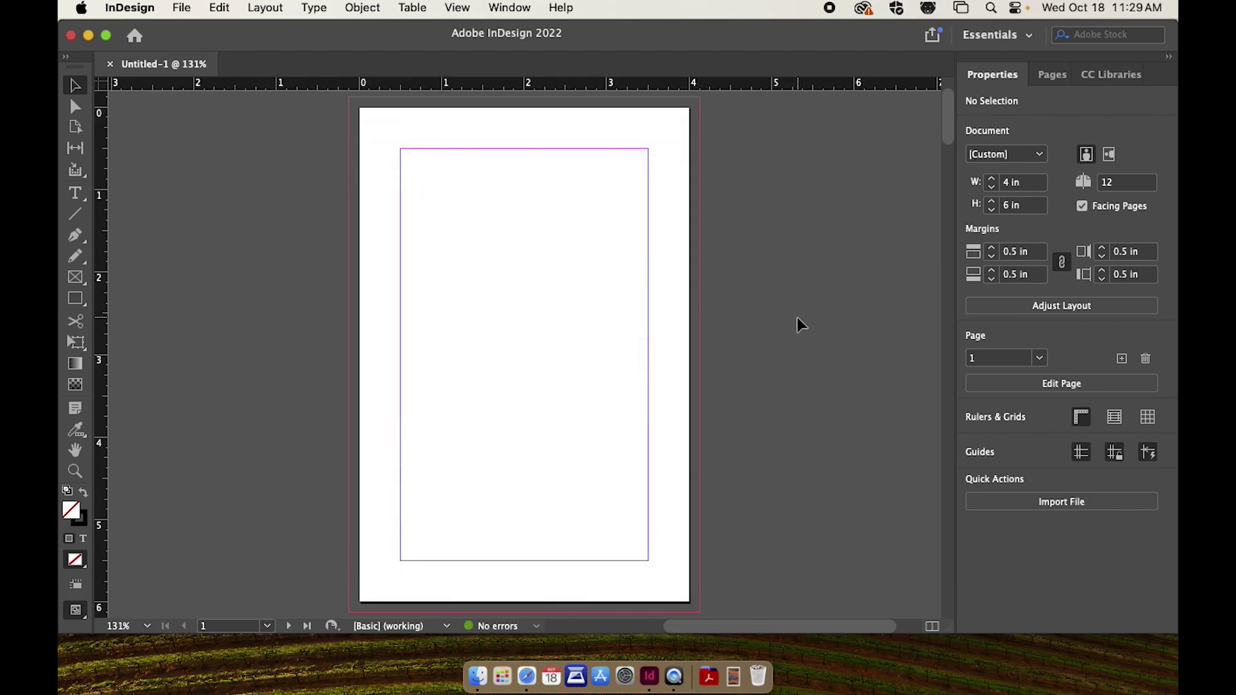
# Look through the document's spreads from the first page to page 12 and back.
pyautogui.press('super+minus')
pyautogui.press('super+minus')
pyautogui.press('super+minus')
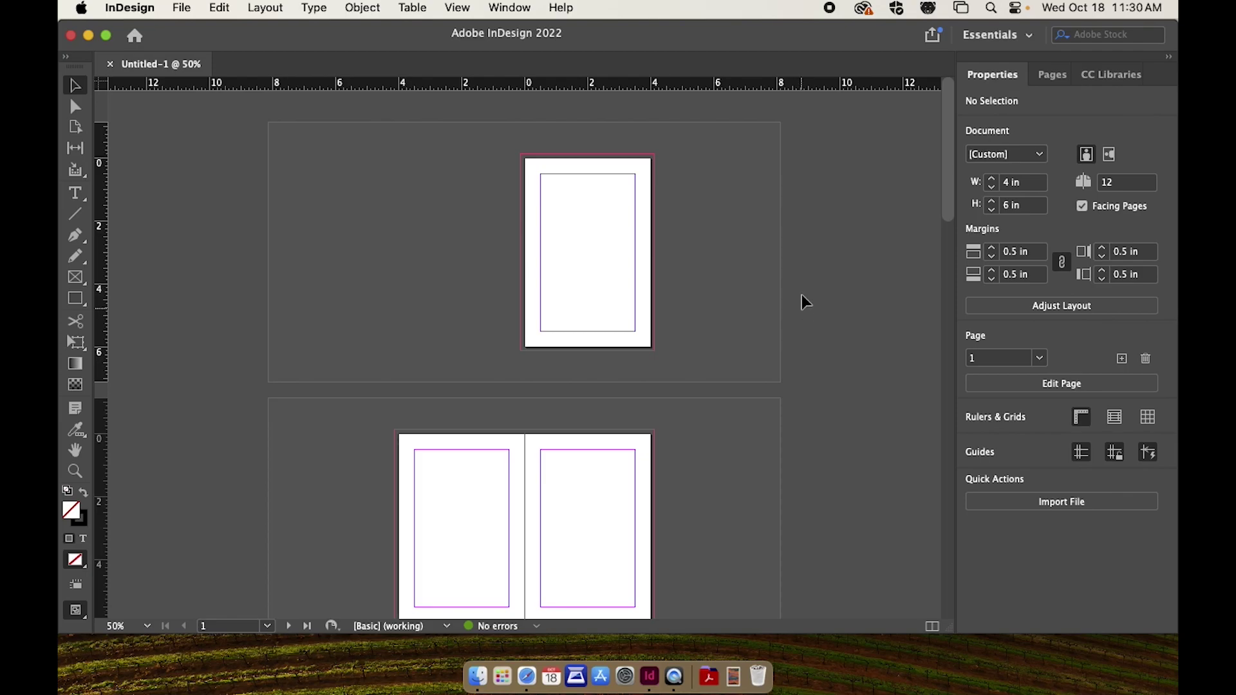
pyautogui.moveTo(951, 178); pyautogui.dragTo(930, 206)
pyautogui.scroll(3, 933, 182)
pyautogui.scroll(-2, 933, 202)
pyautogui.scroll(2, 933, 191)
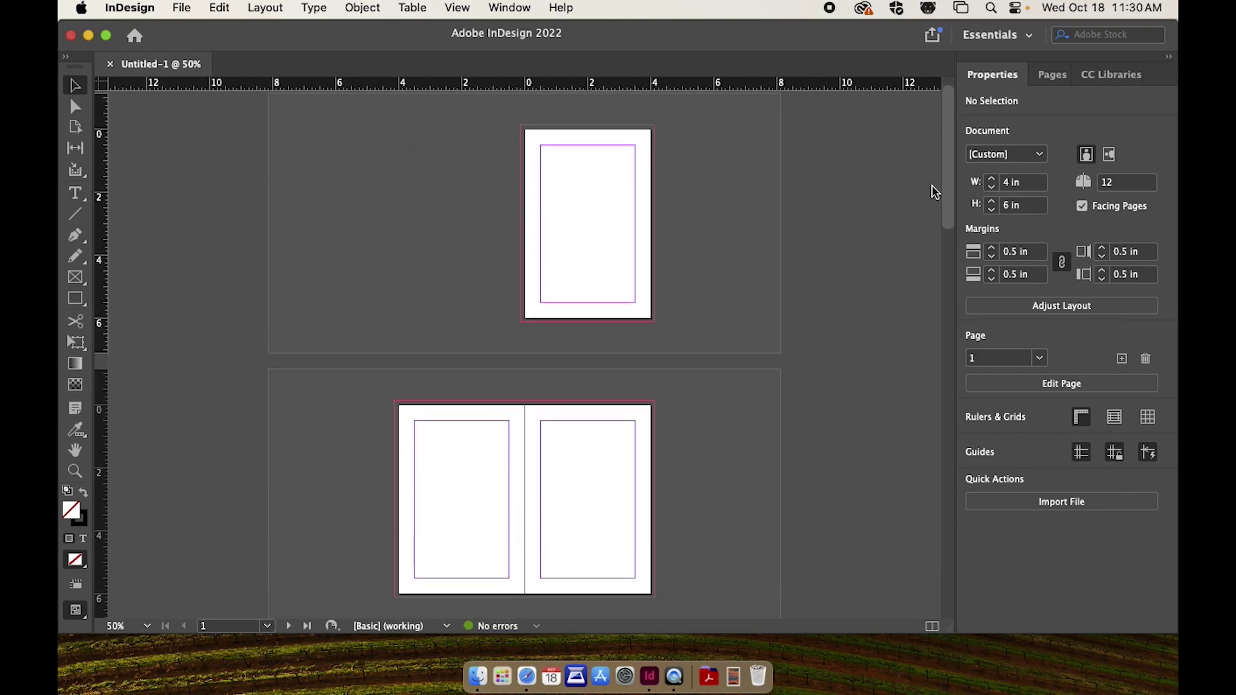
pyautogui.moveTo(944, 171); pyautogui.dragTo(953, 583)
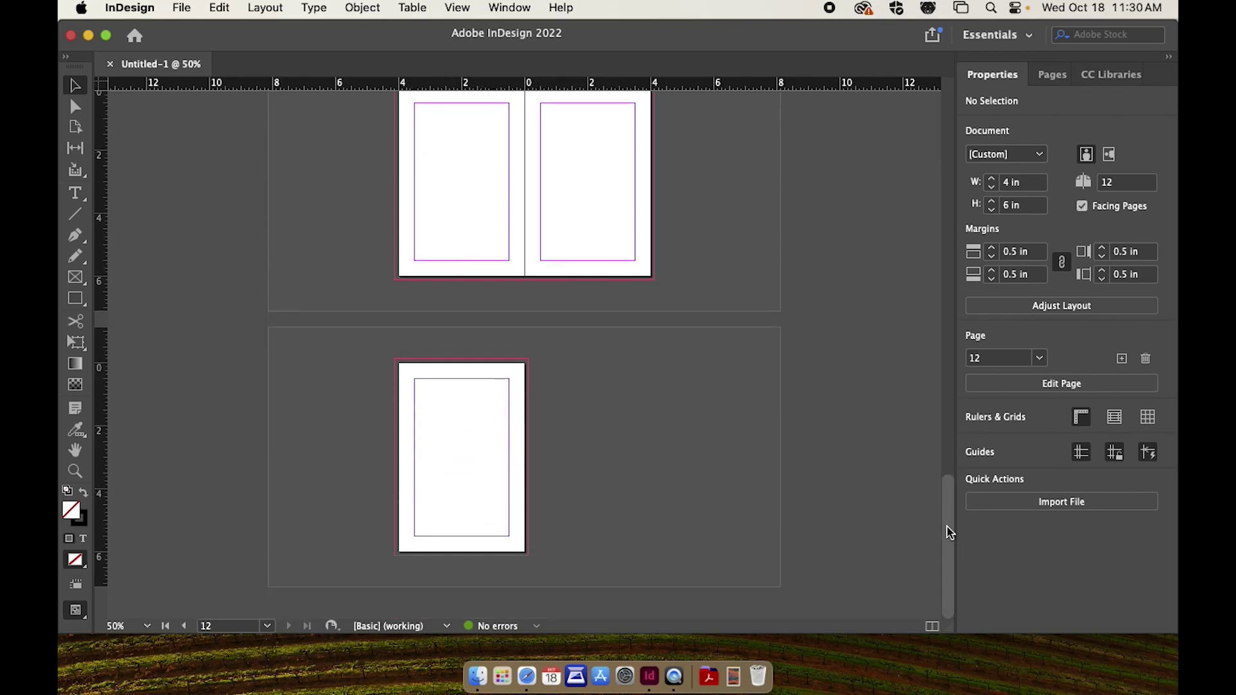
pyautogui.moveTo(951, 534); pyautogui.dragTo(949, 202)
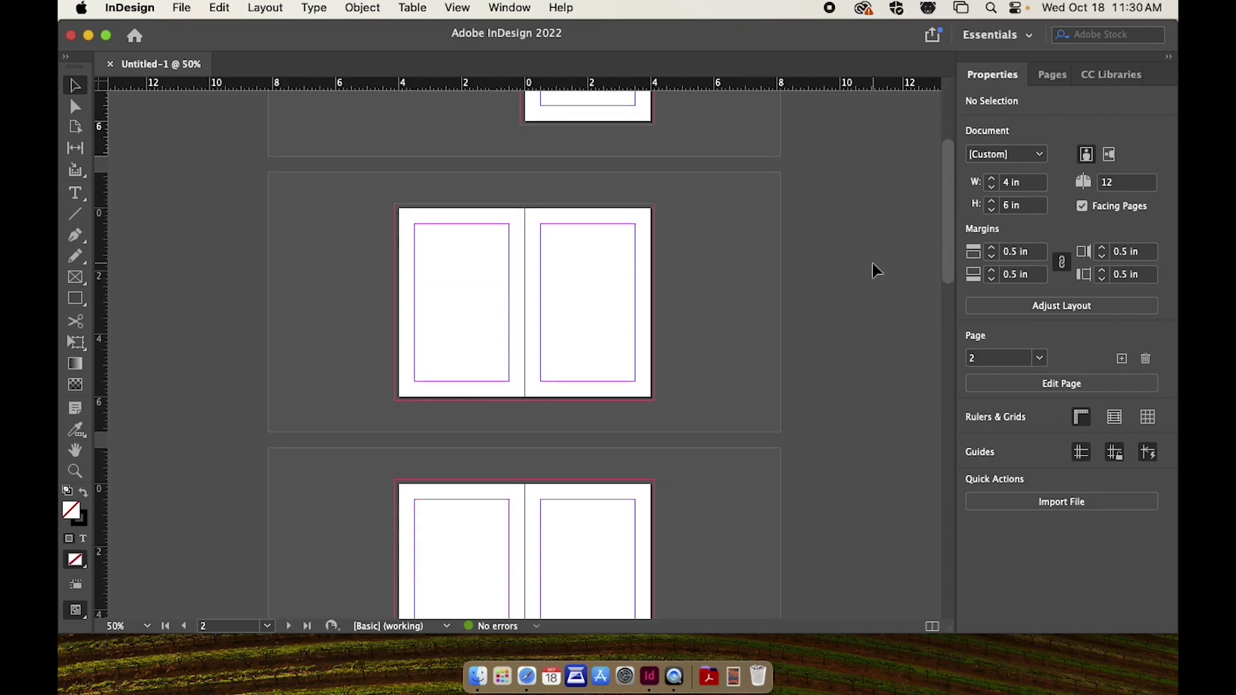
# Examine the arrangement of all spreads at once, and inspect the spread of pages 2 and 3.
pyautogui.press('super+minus')
pyautogui.press('super+minus')
pyautogui.press('super+equal')
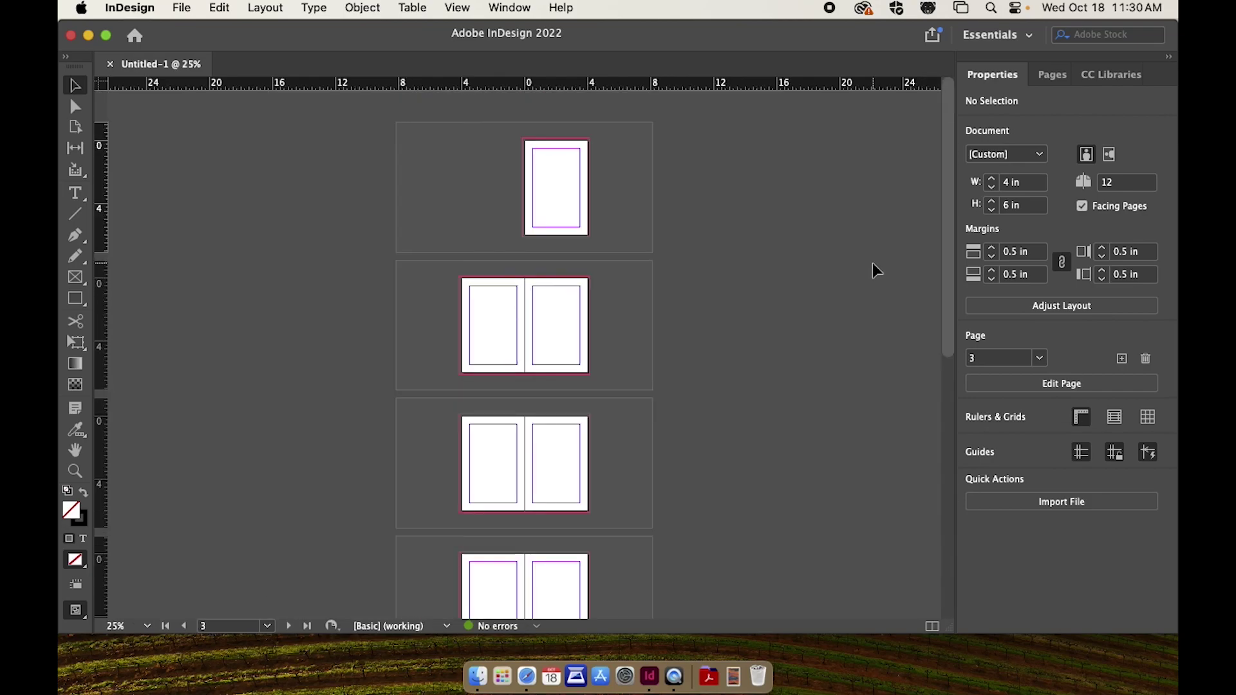
pyautogui.press('super+minus')
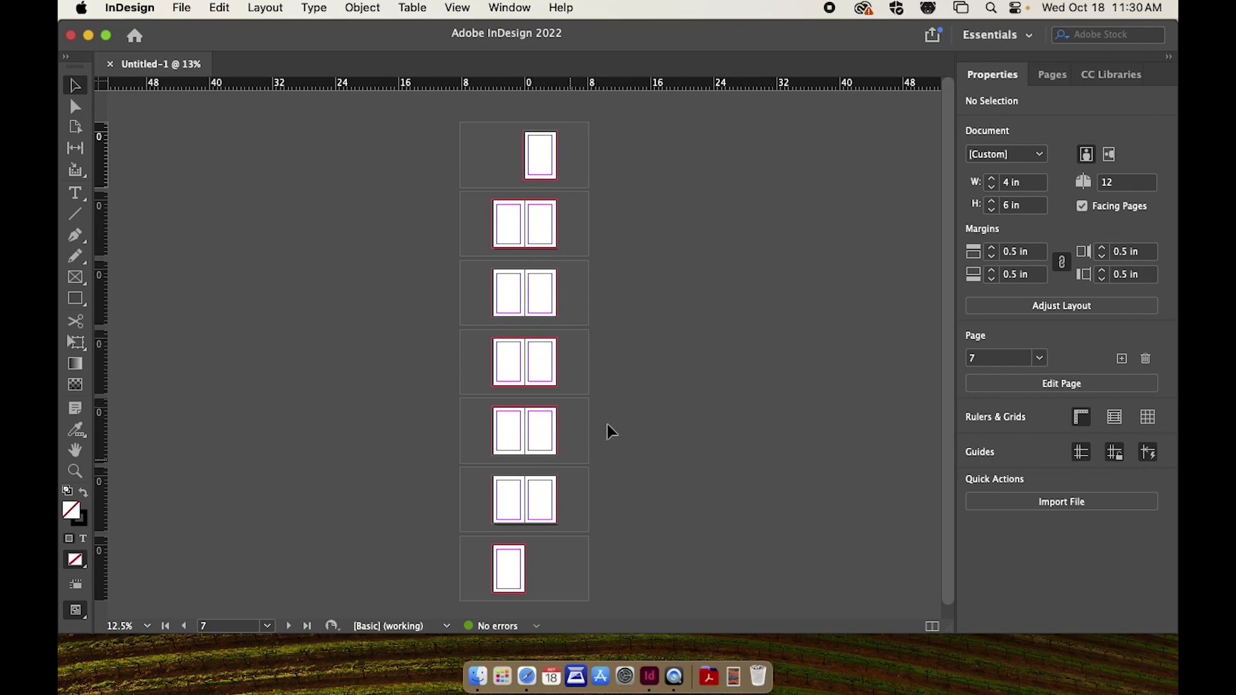
pyautogui.press('super+equal')
pyautogui.press('super+equal')
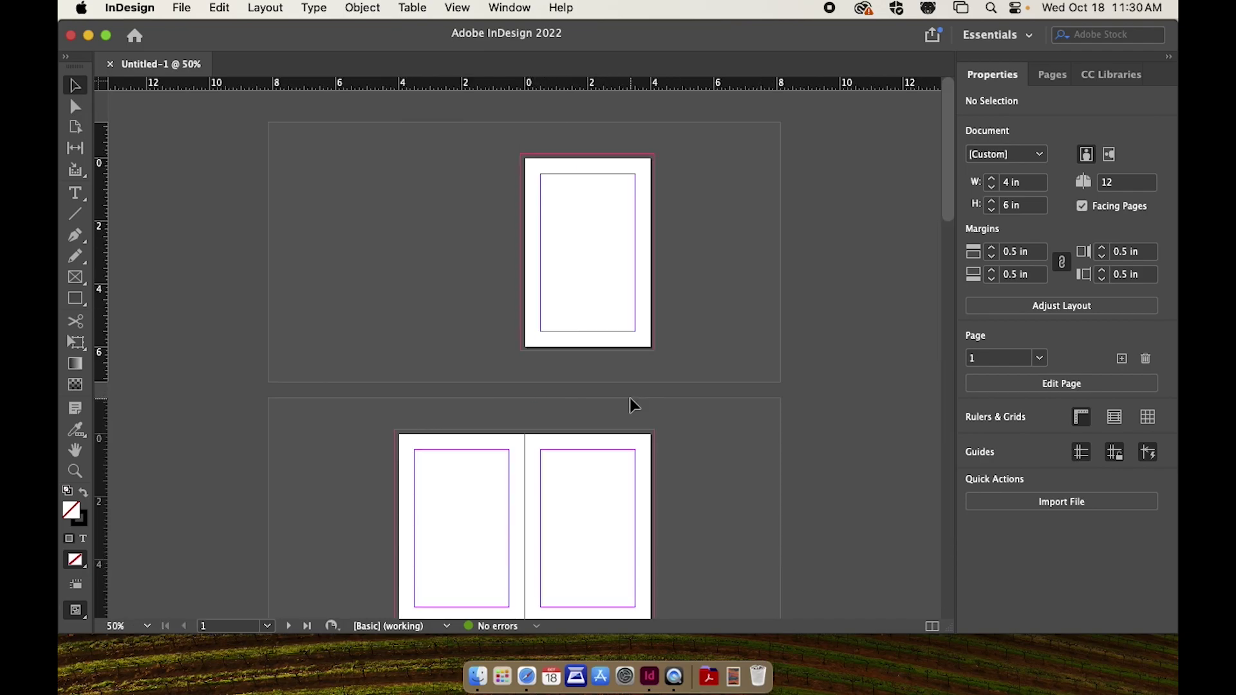
pyautogui.press('super+equal')
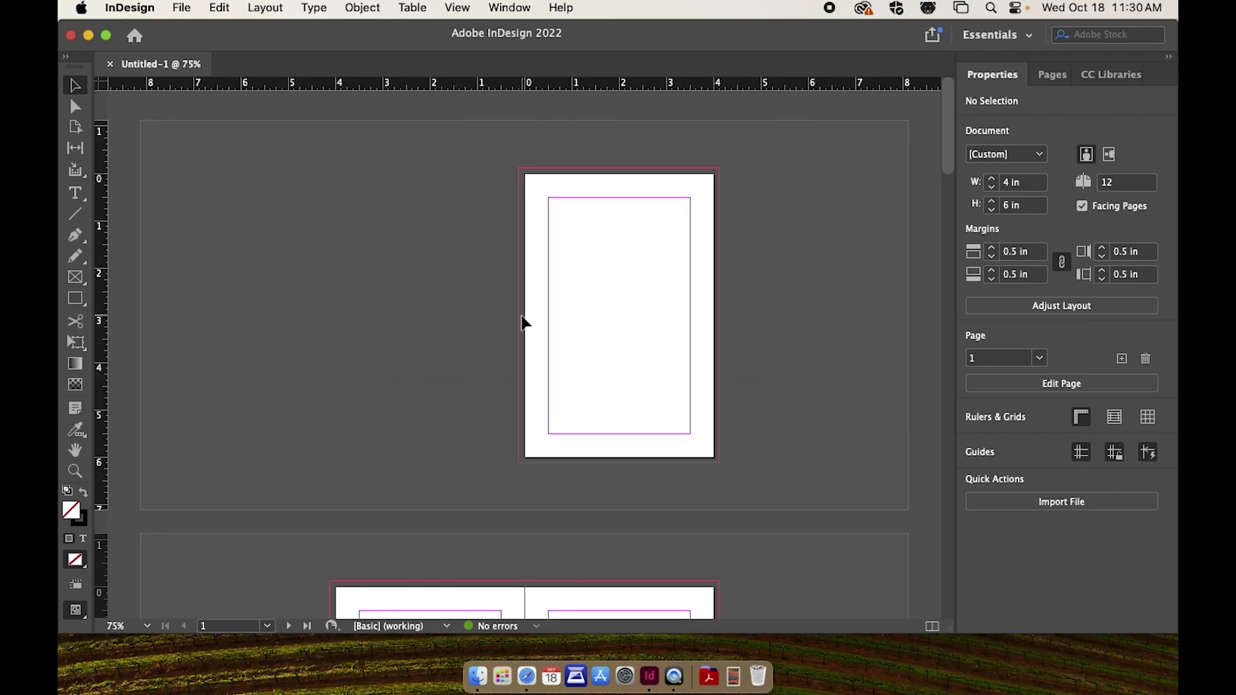
pyautogui.scroll(-5, 522, 324)
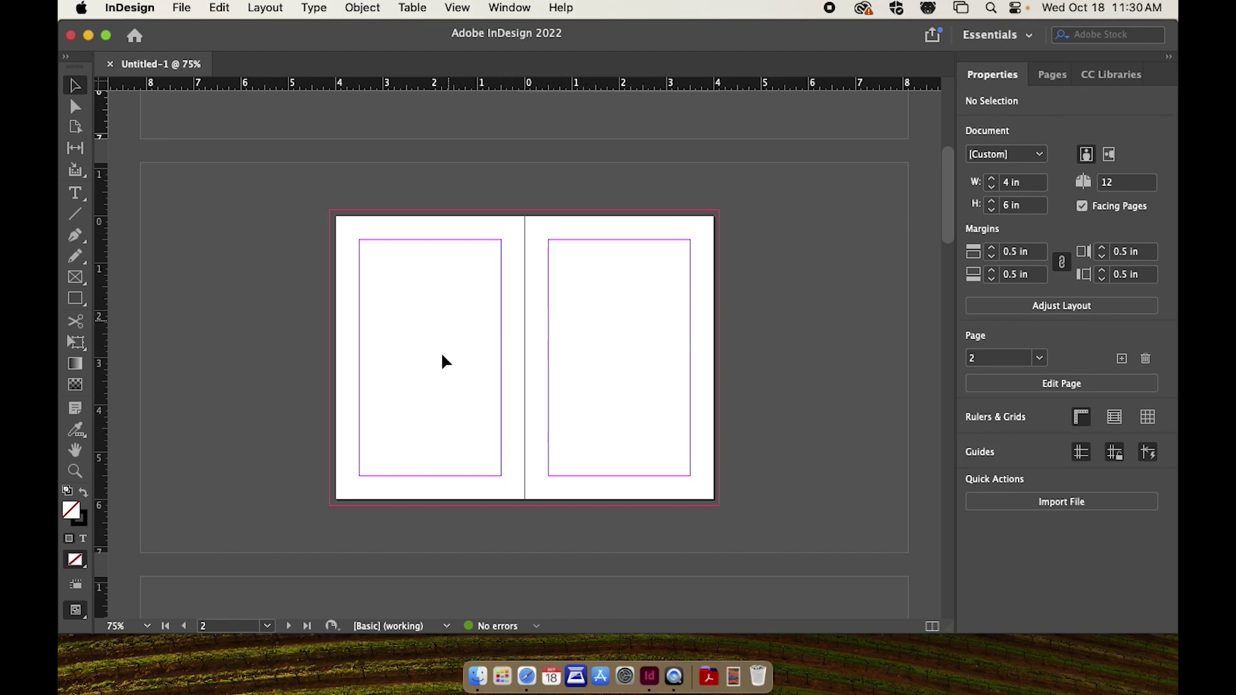
pyautogui.moveTo(947, 208)
pyautogui.mouseDown()
pyautogui.moveTo(949, 138)
pyautogui.moveTo(949, 265)
pyautogui.moveTo(927, 268)
pyautogui.moveTo(931, 172)
pyautogui.moveTo(924, 229)
pyautogui.moveTo(926, 207)
pyautogui.mouseUp()
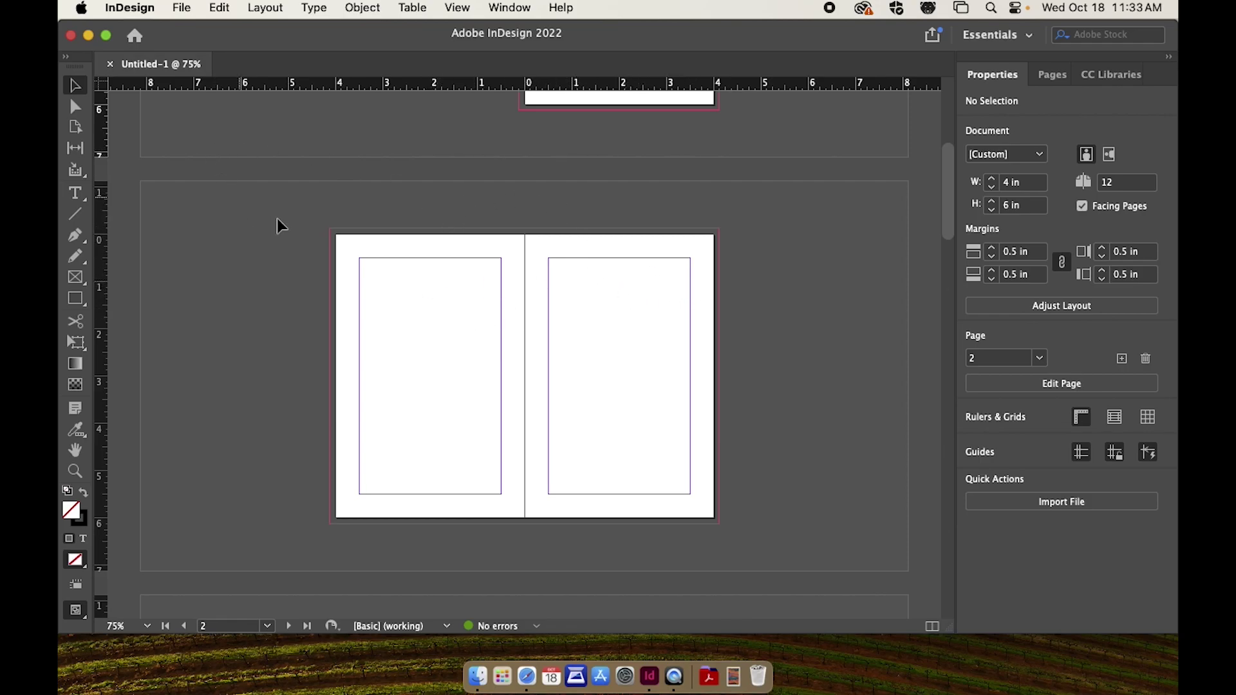
pyautogui.click(266, 8)
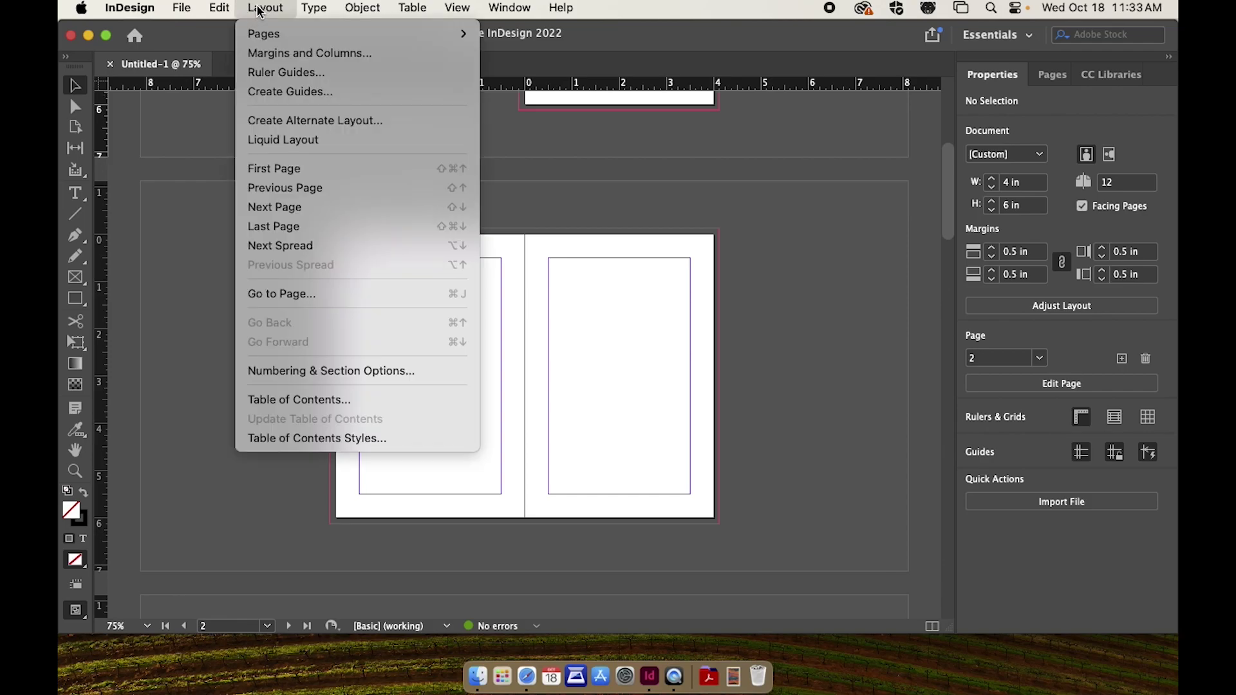
pyautogui.click(290, 91)
pyautogui.moveTo(701, 245); pyautogui.dragTo(1012, 142)
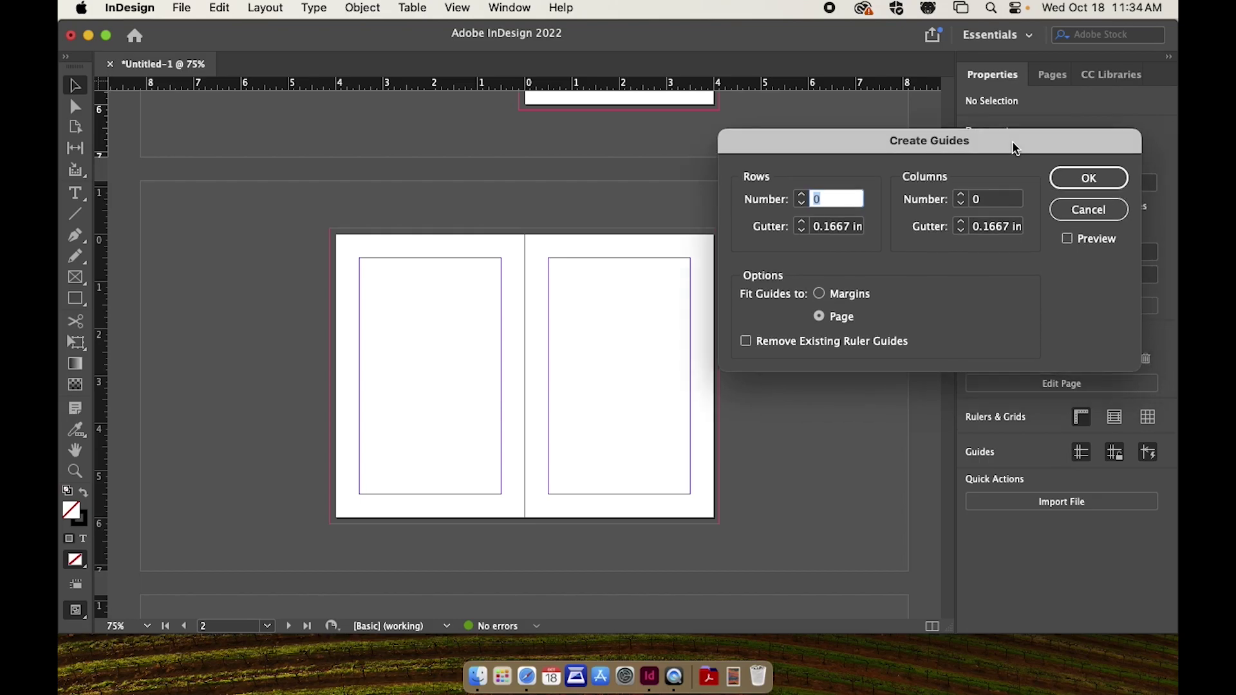
pyautogui.click(1066, 240)
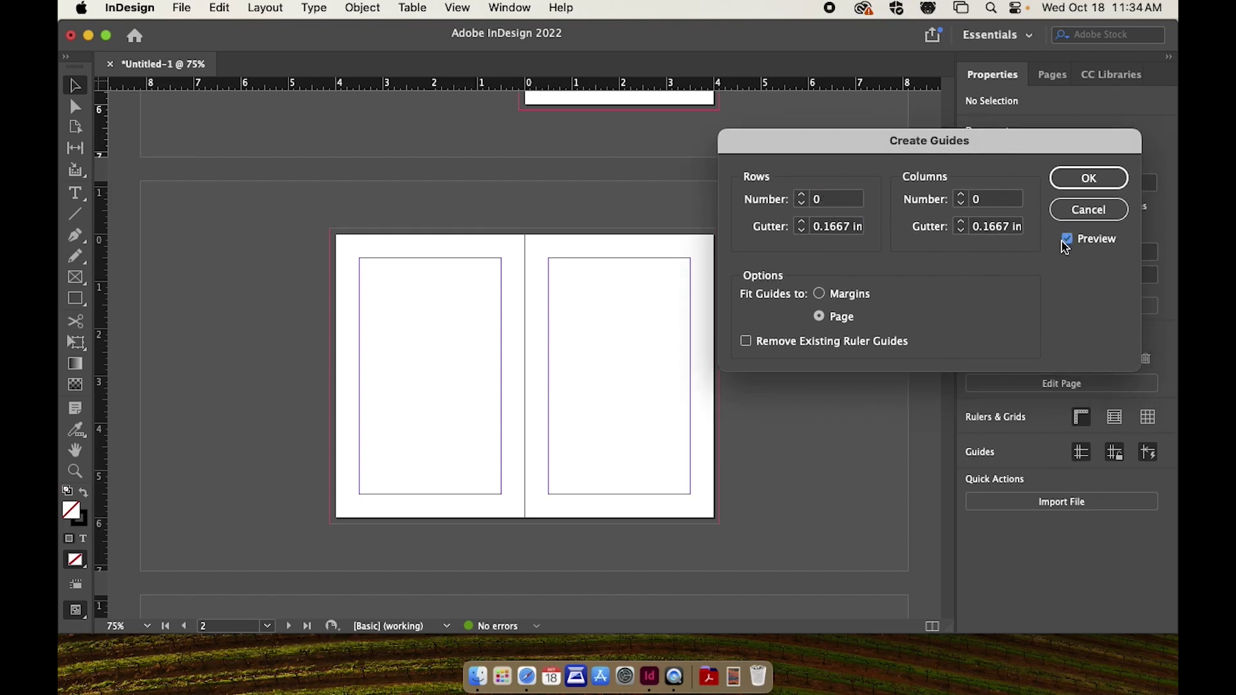
pyautogui.moveTo(808, 149); pyautogui.dragTo(816, 139)
pyautogui.click(809, 187)
pyautogui.click(810, 187)
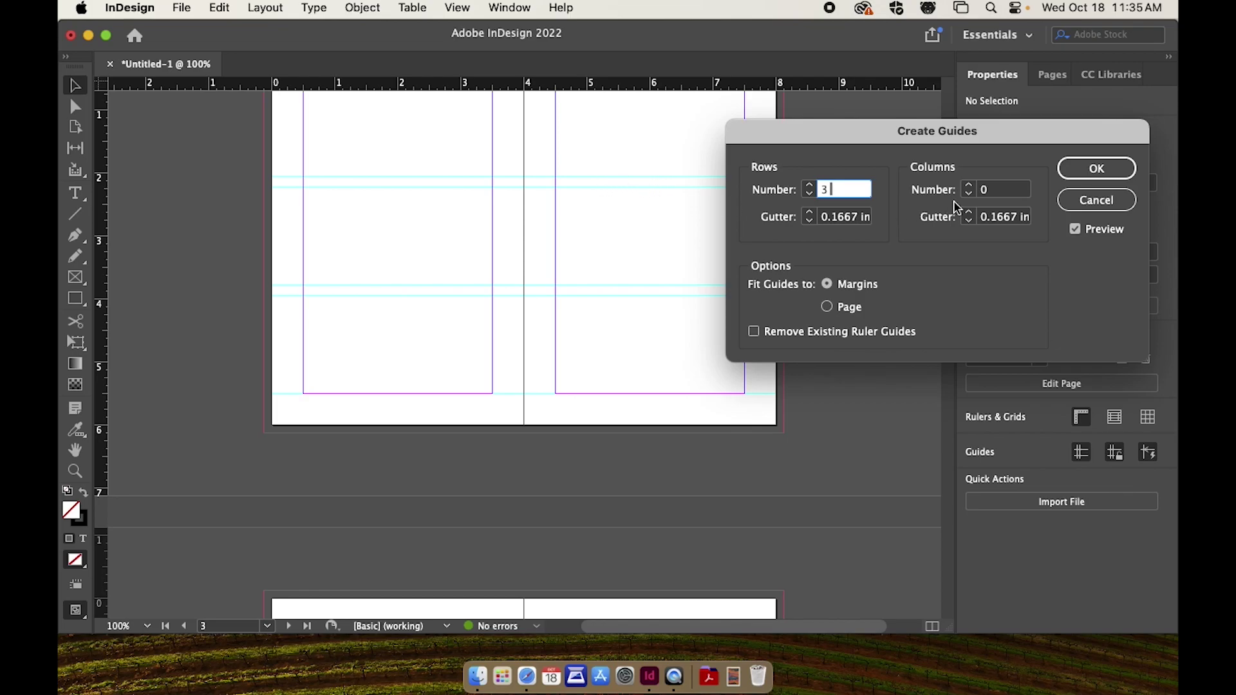
pyautogui.click(969, 187)
pyautogui.click(969, 187)
pyautogui.click(968, 186)
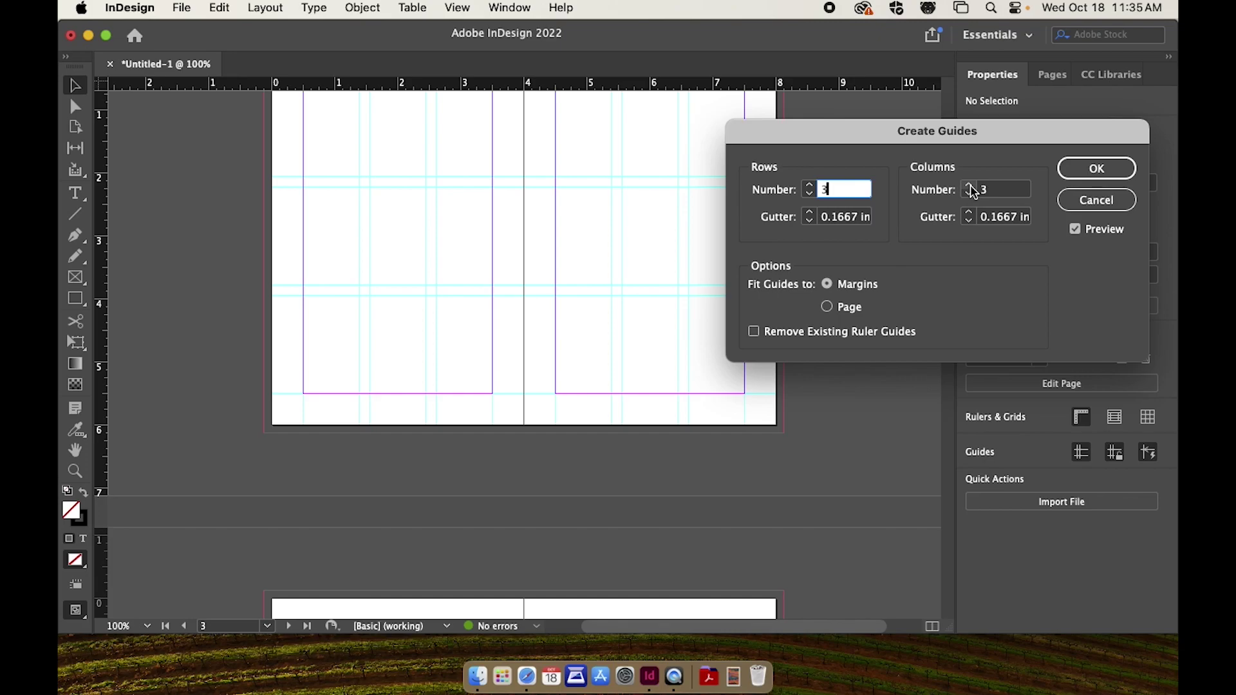
pyautogui.click(969, 187)
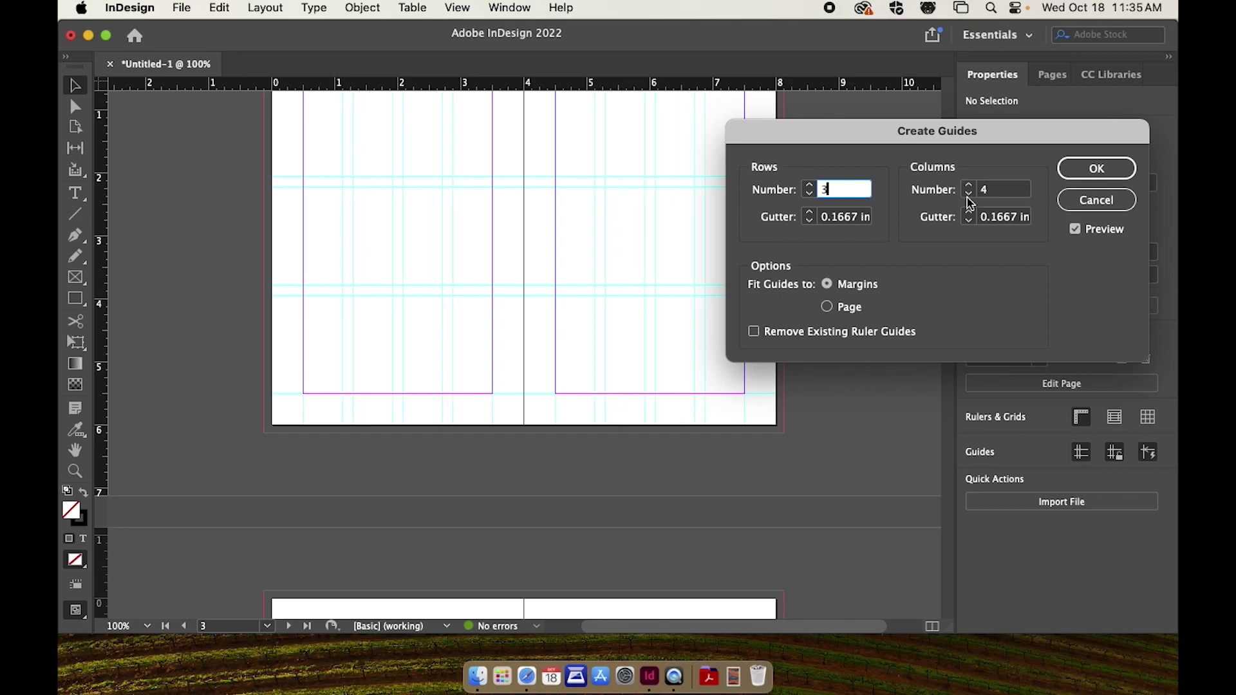
pyautogui.click(812, 184)
pyautogui.click(813, 185)
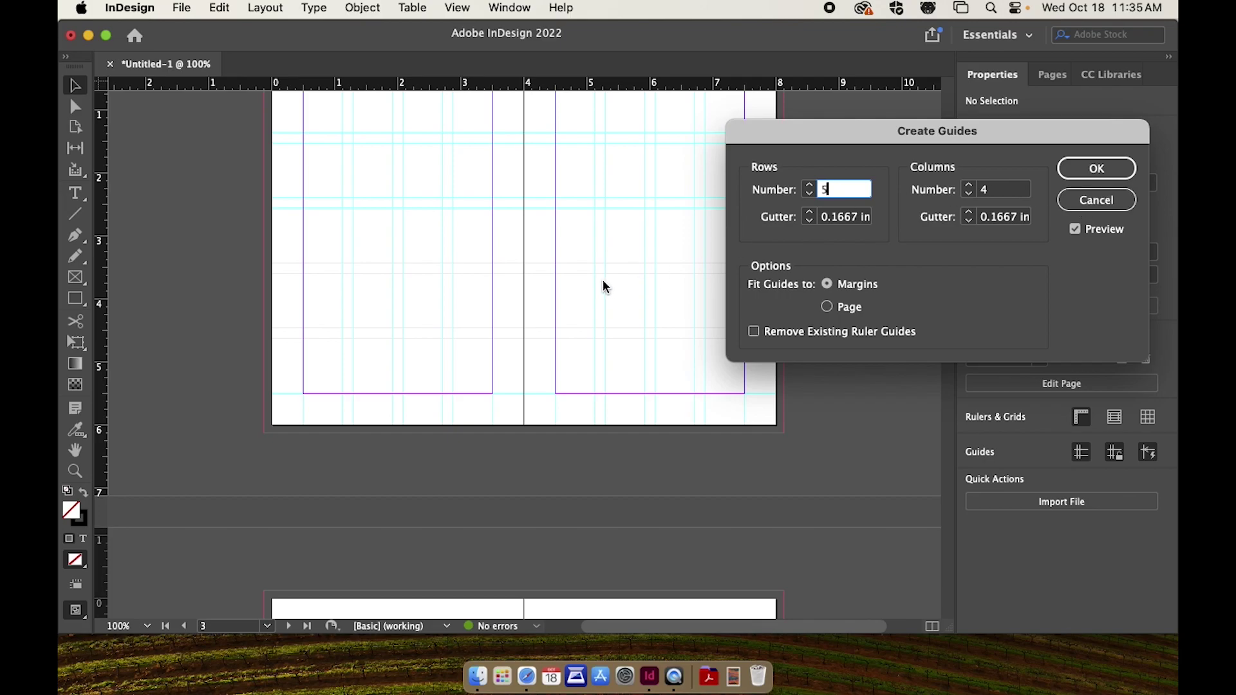
pyautogui.moveTo(1018, 143); pyautogui.dragTo(998, 188)
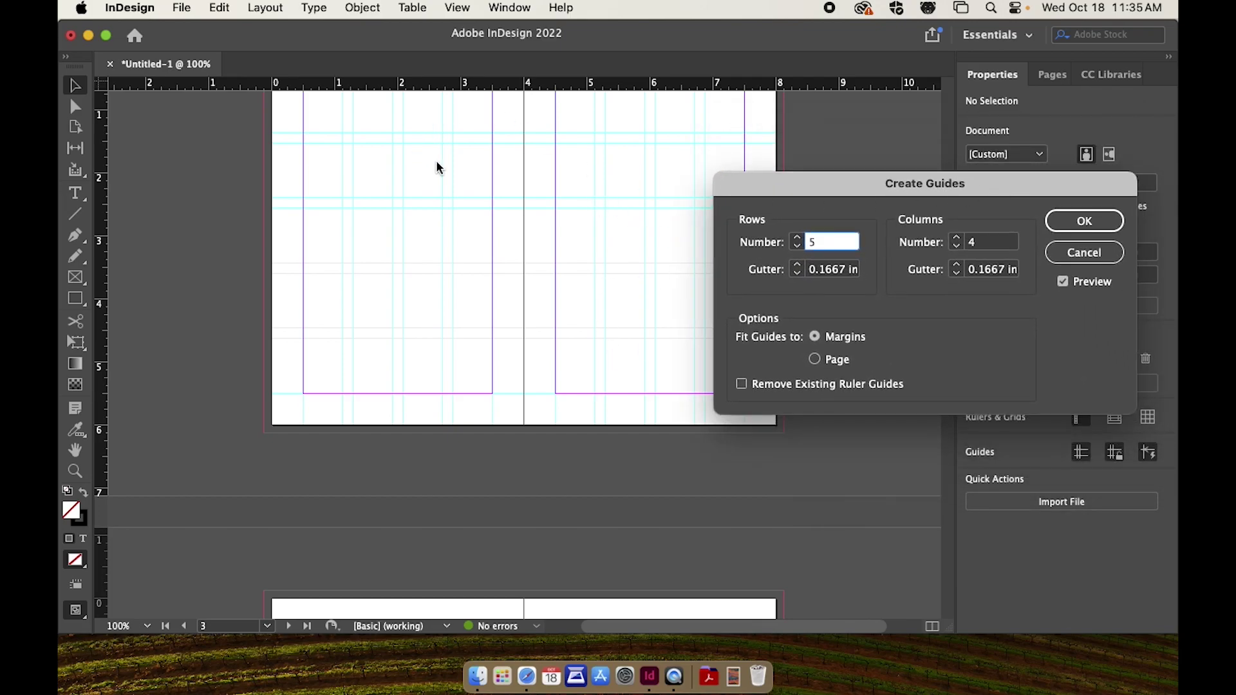
pyautogui.click(1086, 253)
# Begin creating guides for the spread of pages 2 and 3, with 4 rows and 5 columns fitted to the margins.
pyautogui.moveTo(604, 187); pyautogui.dragTo(614, 315)
pyautogui.click(265, 8)
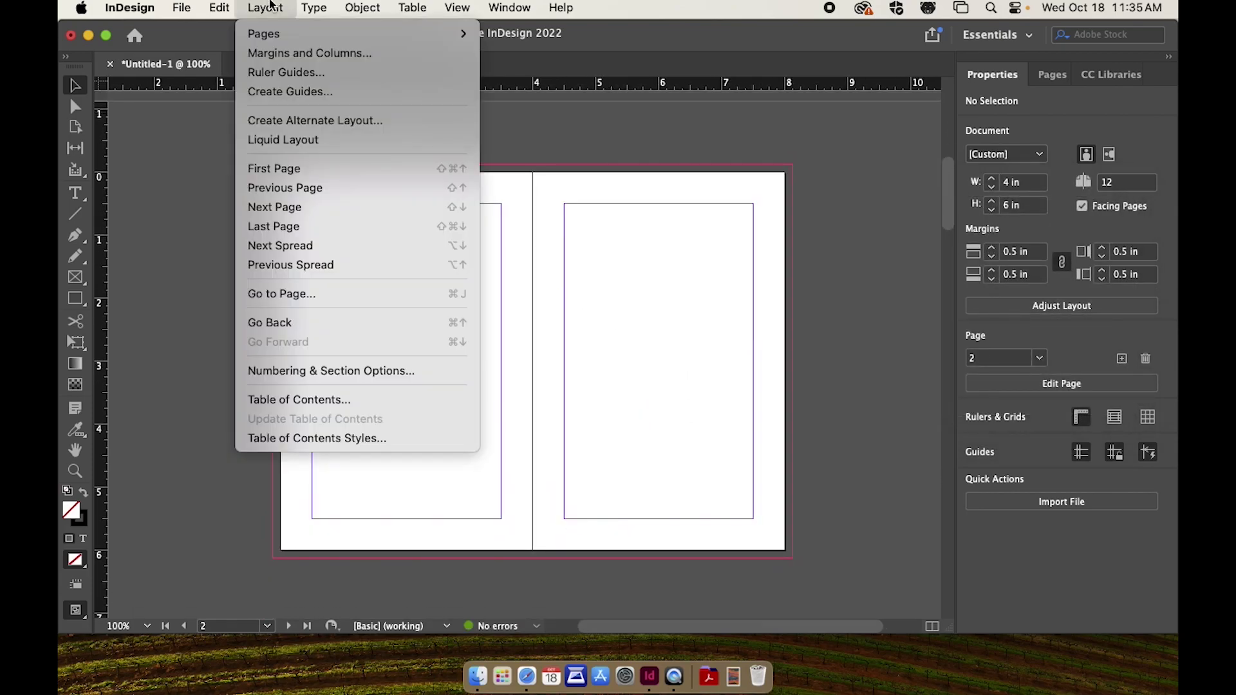
pyautogui.click(278, 93)
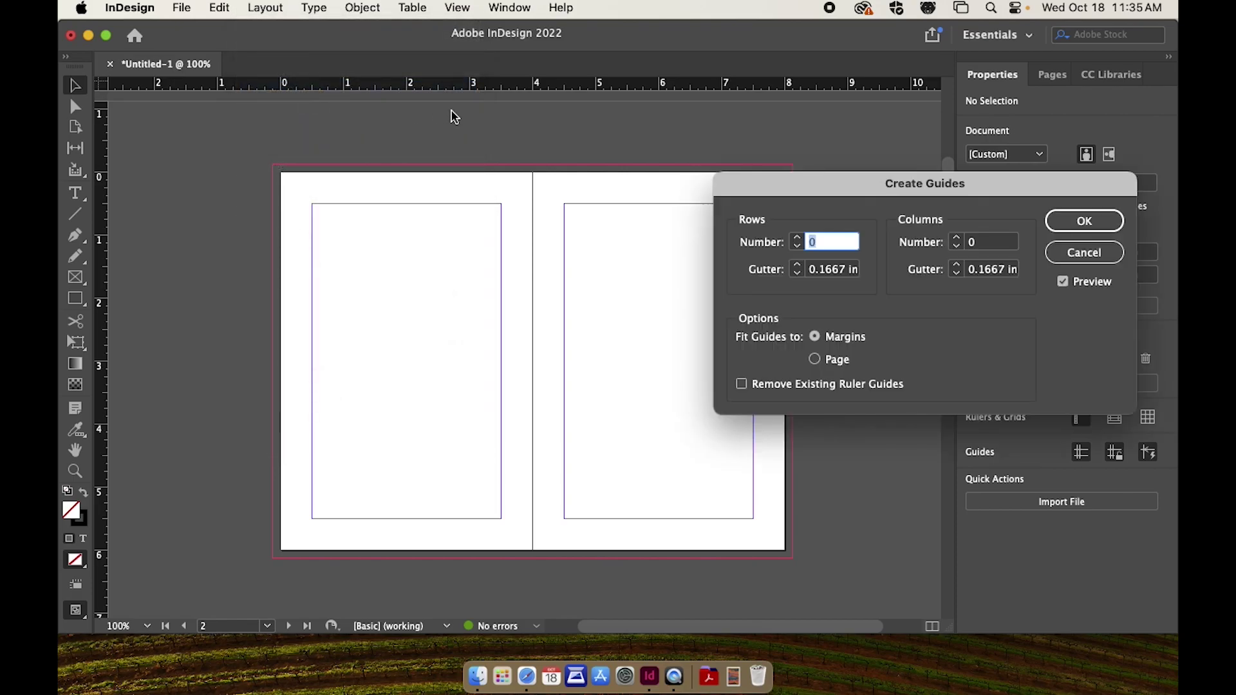
pyautogui.moveTo(860, 194); pyautogui.dragTo(901, 162)
pyautogui.write('2')
pyautogui.click(839, 206)
pyautogui.click(839, 206)
pyautogui.click(997, 207)
pyautogui.click(998, 207)
pyautogui.click(997, 207)
pyautogui.click(998, 206)
pyautogui.click(997, 207)
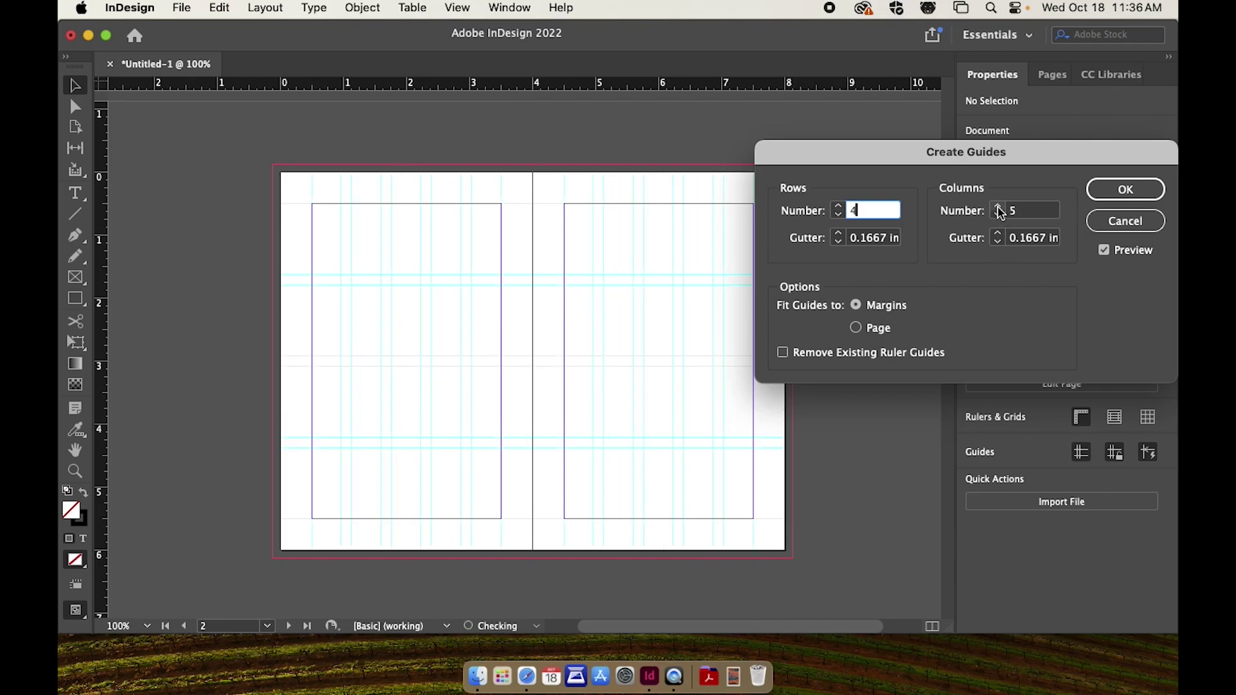
# Try other row and column counts for the guides, settling on 7 rows and 5 columns.
pyautogui.click(997, 215)
pyautogui.click(839, 207)
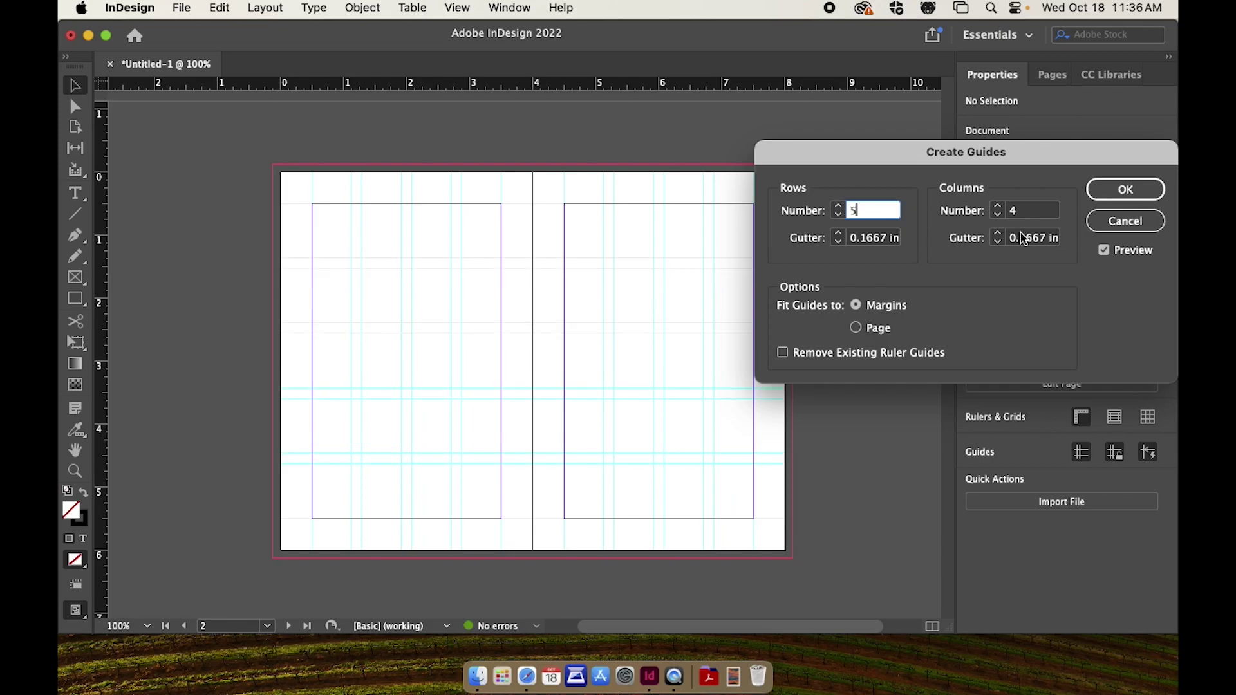
pyautogui.click(999, 208)
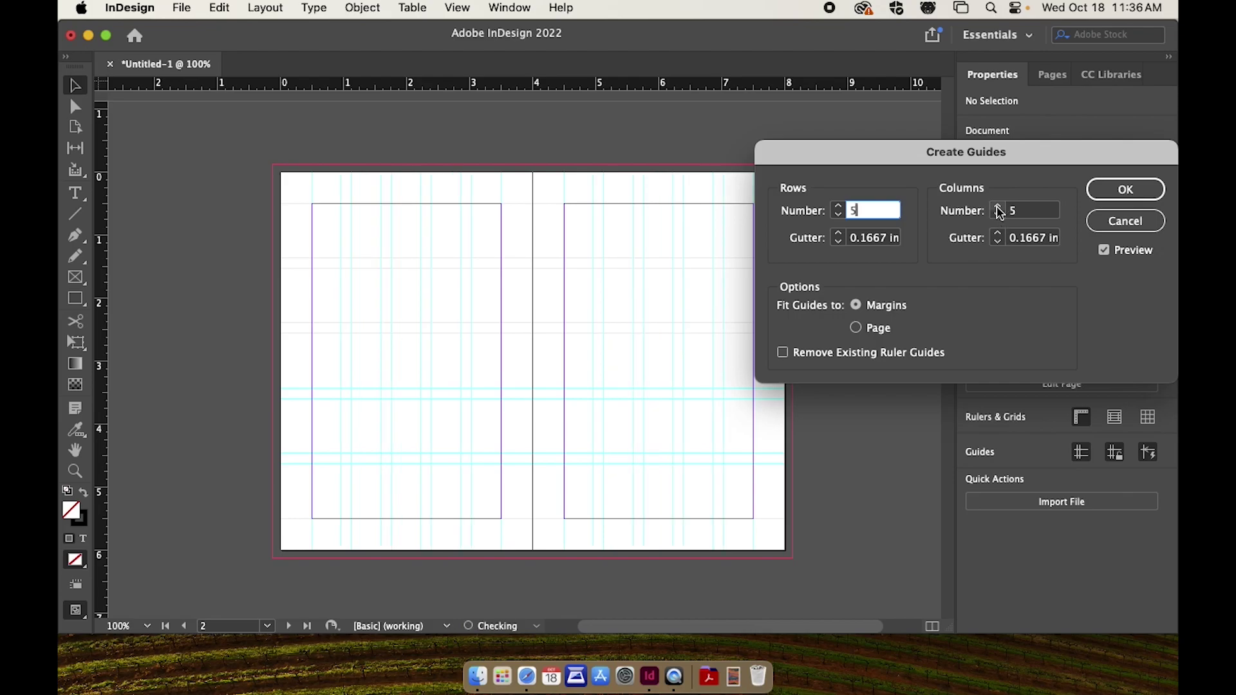
pyautogui.click(838, 207)
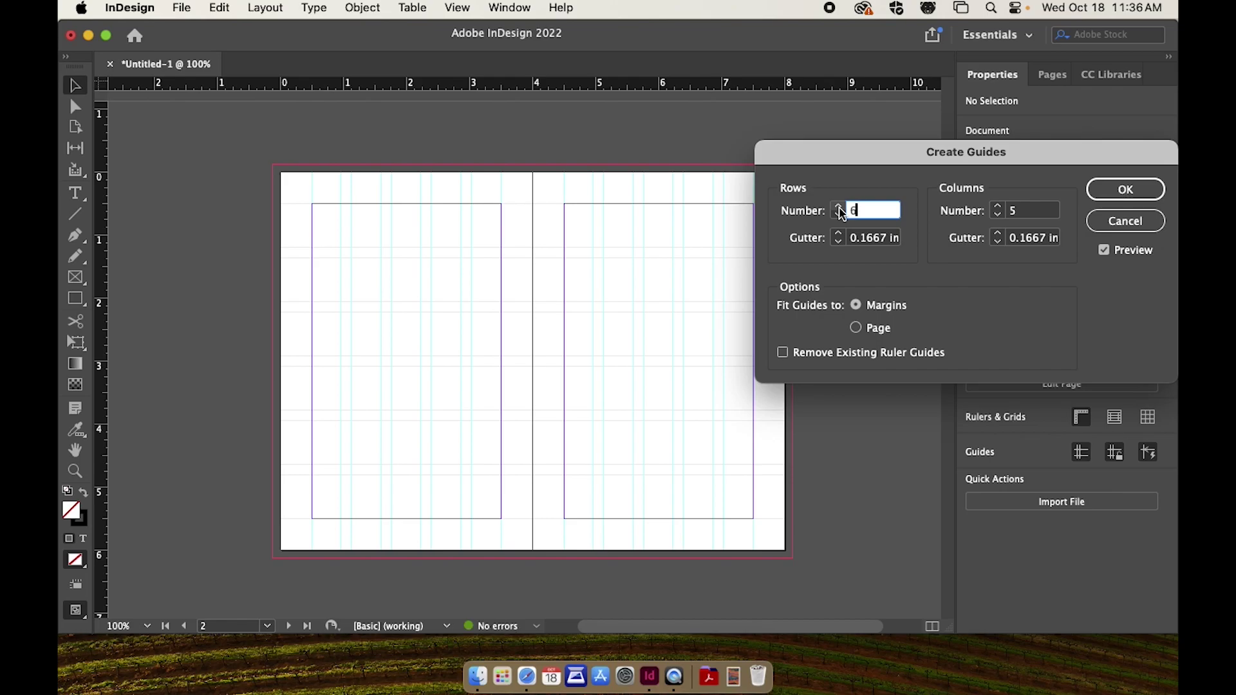
pyautogui.click(840, 207)
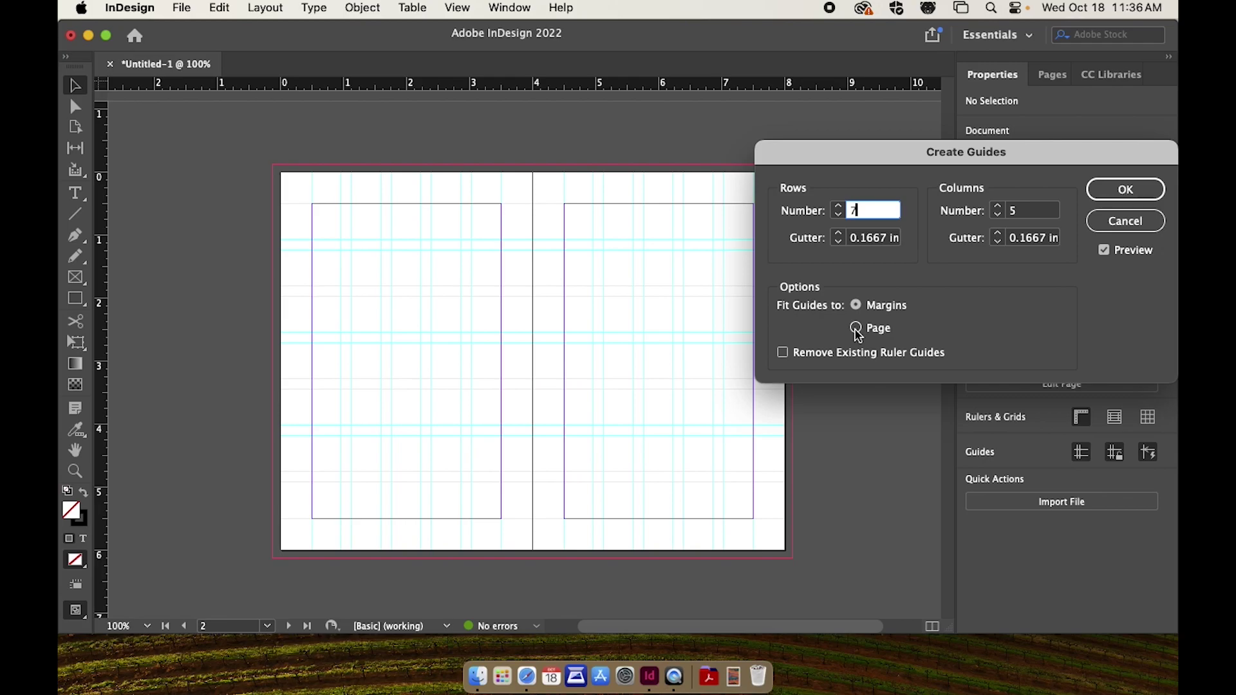
# Set the guides to 5 rows and 4 columns fitted to the margins, and create them on pages 2 and 3.
pyautogui.click(839, 215)
pyautogui.click(840, 216)
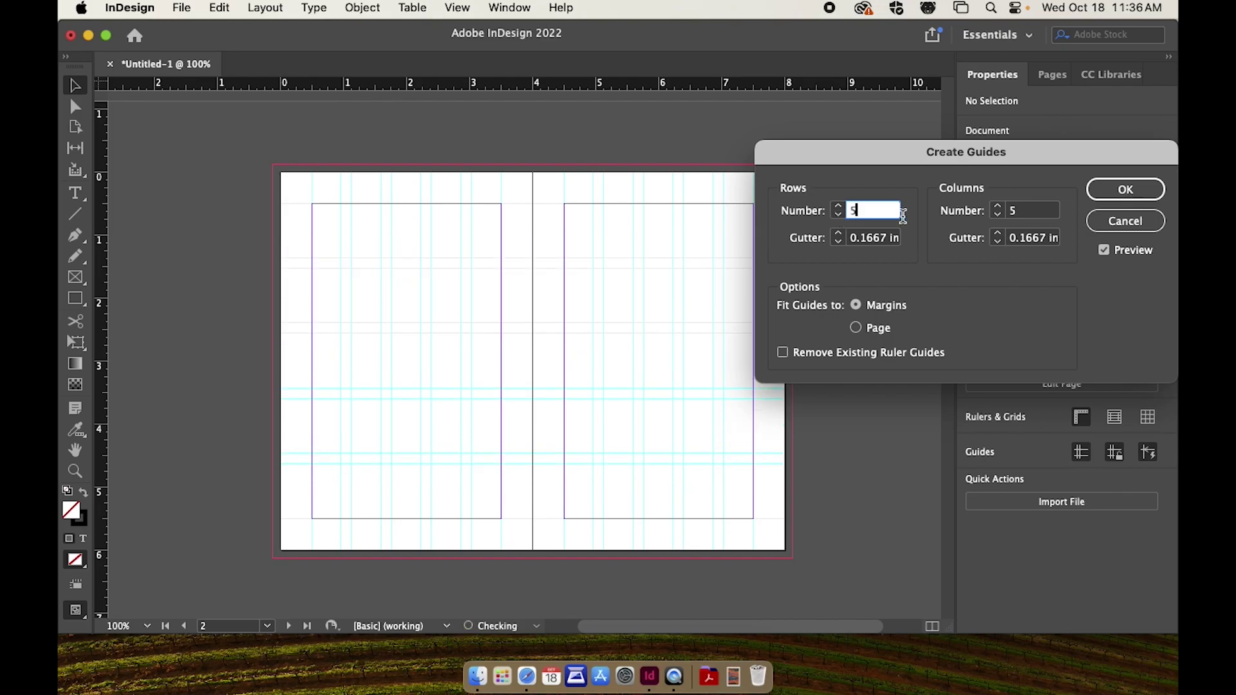
pyautogui.click(999, 216)
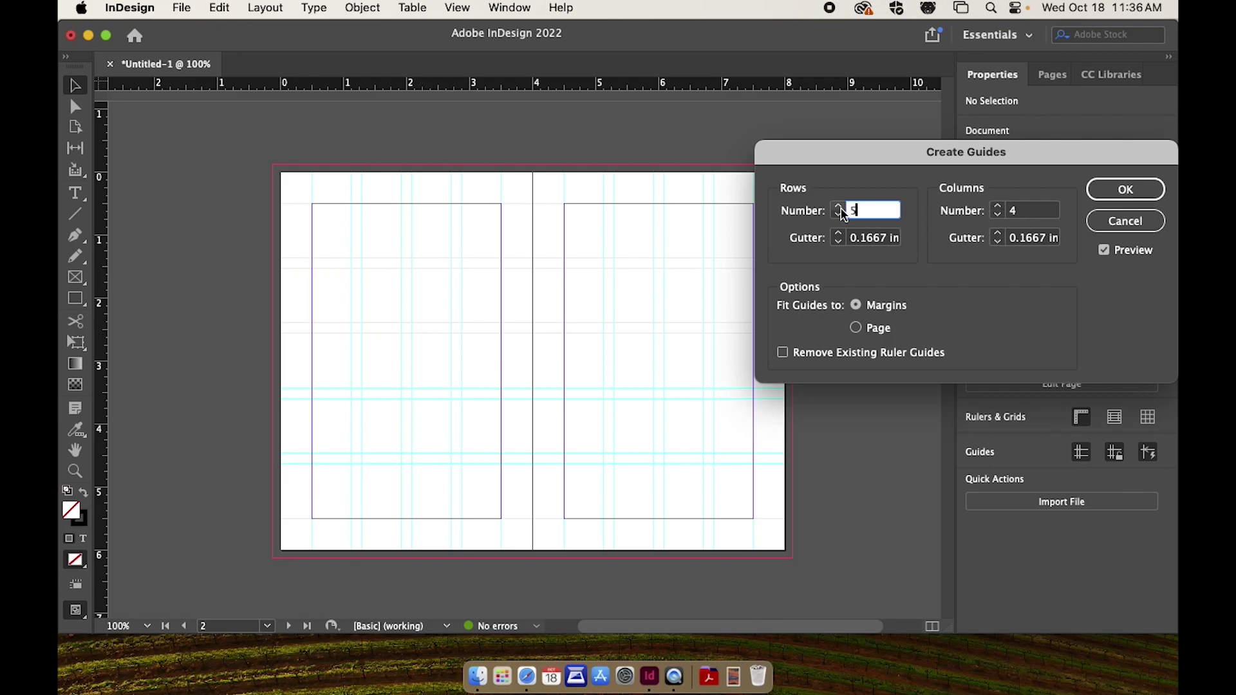
pyautogui.click(1132, 195)
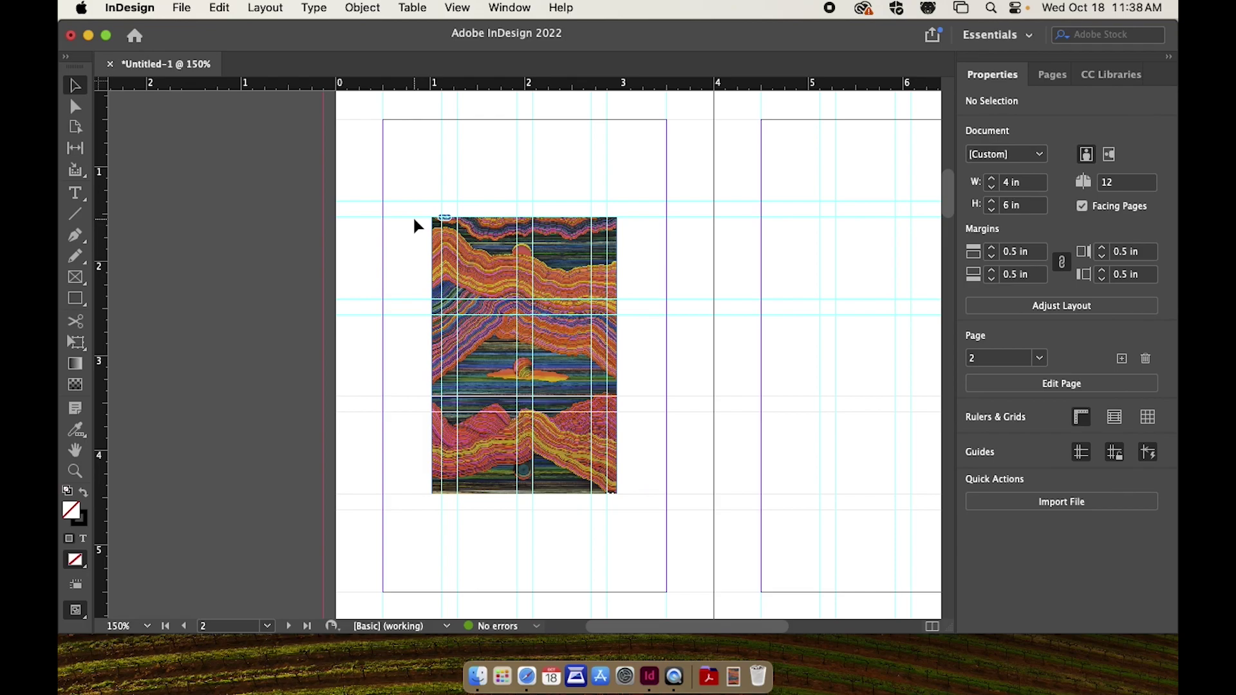
# Compare the guide grid on pages 2 and 3 with the following spread, and inspect the placed image against the guides.
pyautogui.press('super+minus')
pyautogui.press('super+minus')
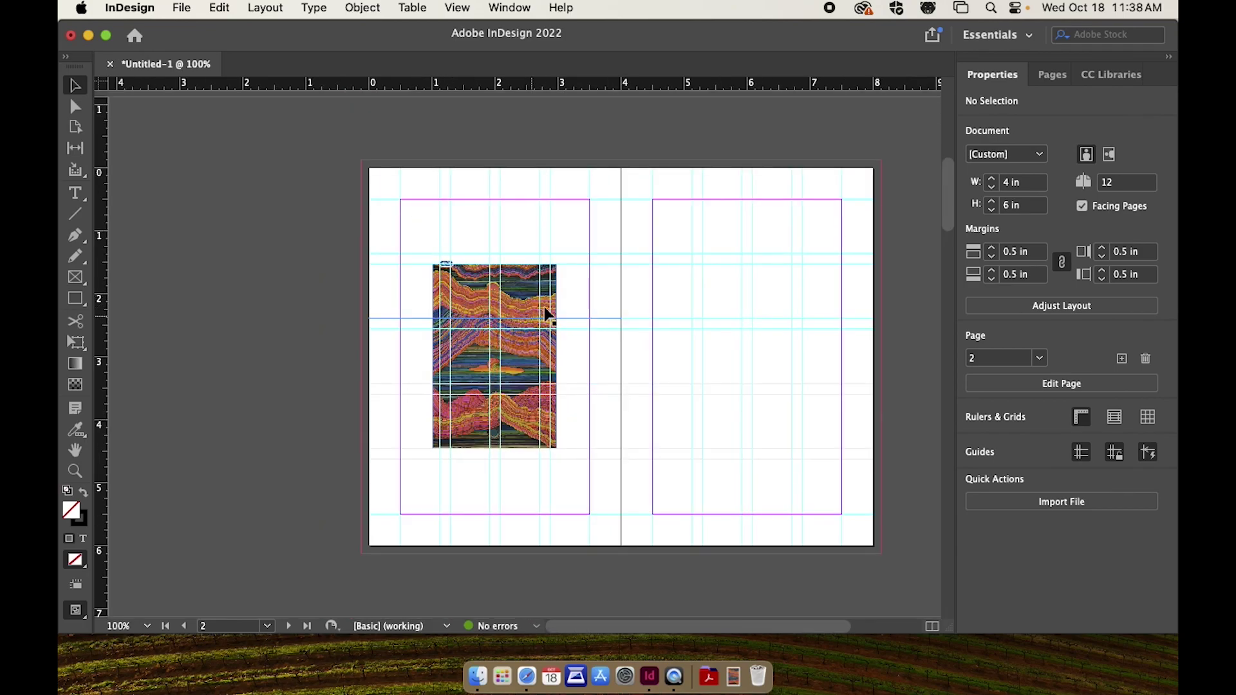
pyautogui.scroll(-3, 571, 359)
pyautogui.scroll(-6, 571, 358)
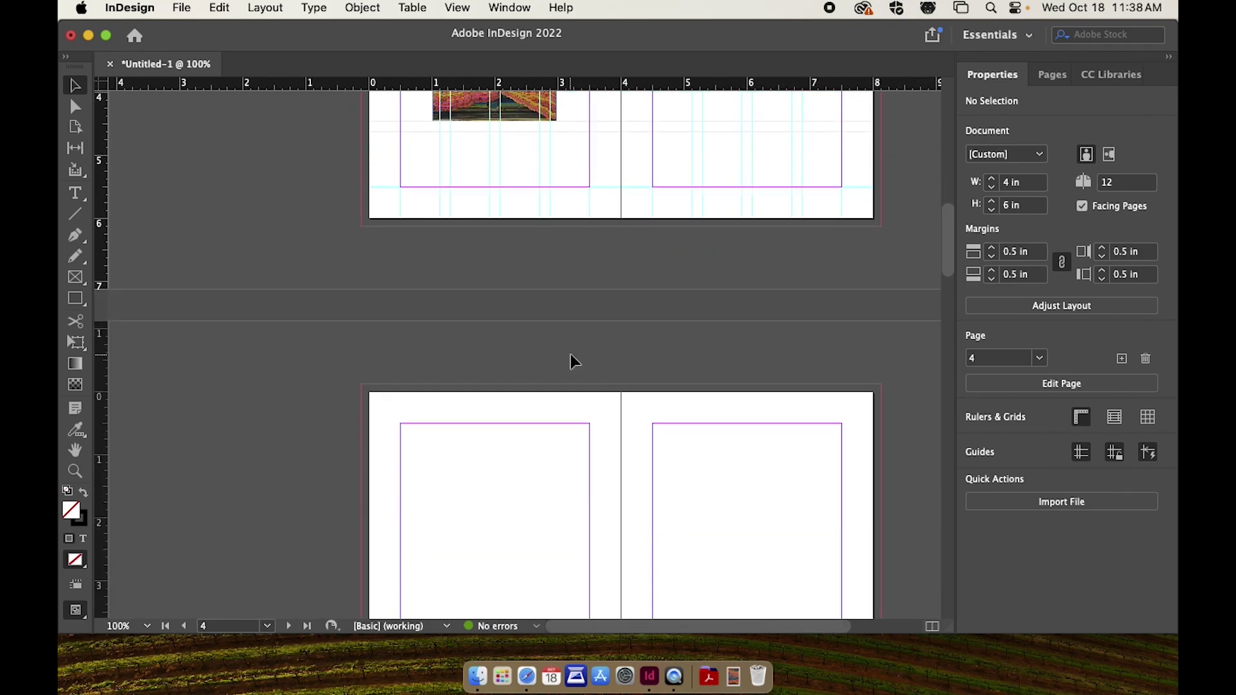
pyautogui.scroll(18, 499, 352)
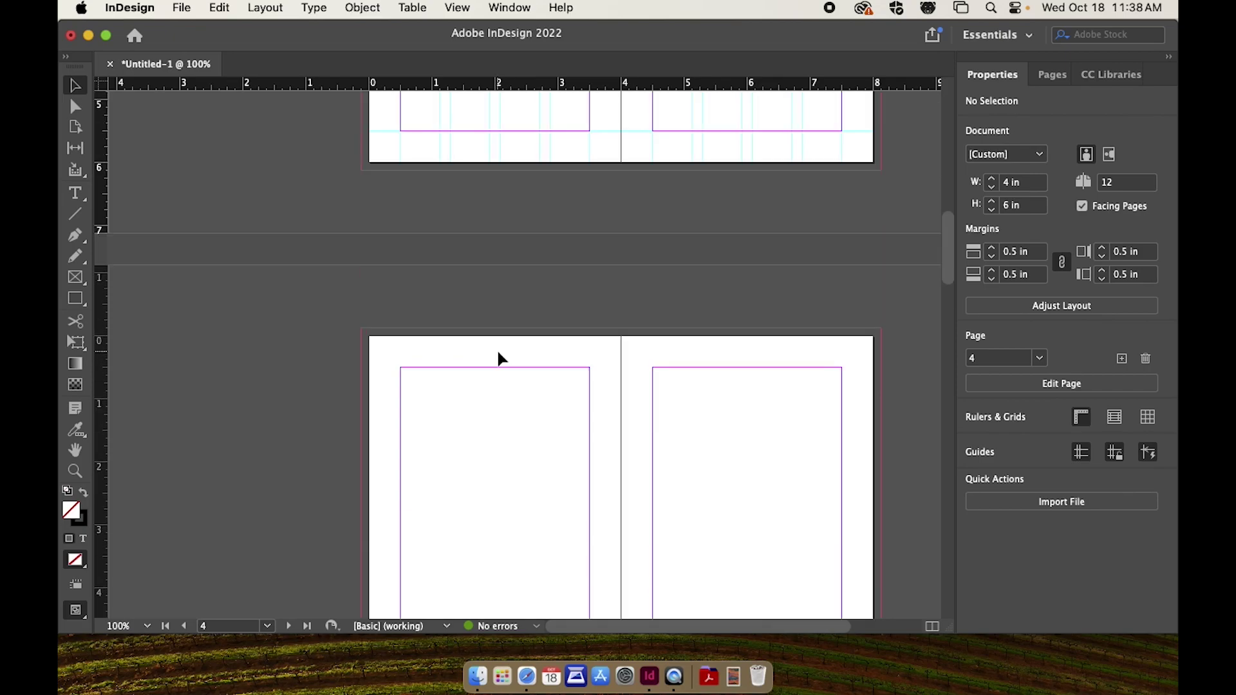
pyautogui.scroll(-16, 498, 354)
pyautogui.scroll(6, 500, 357)
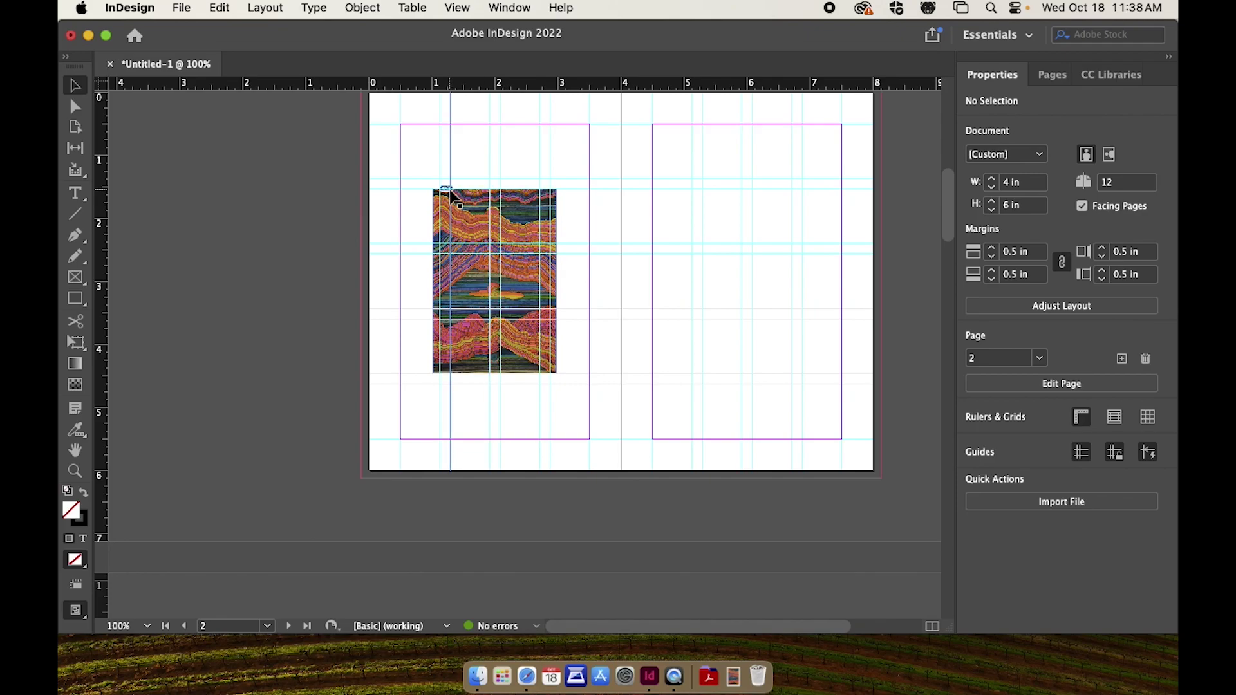
pyautogui.press('super+equal')
pyautogui.press('super+equal')
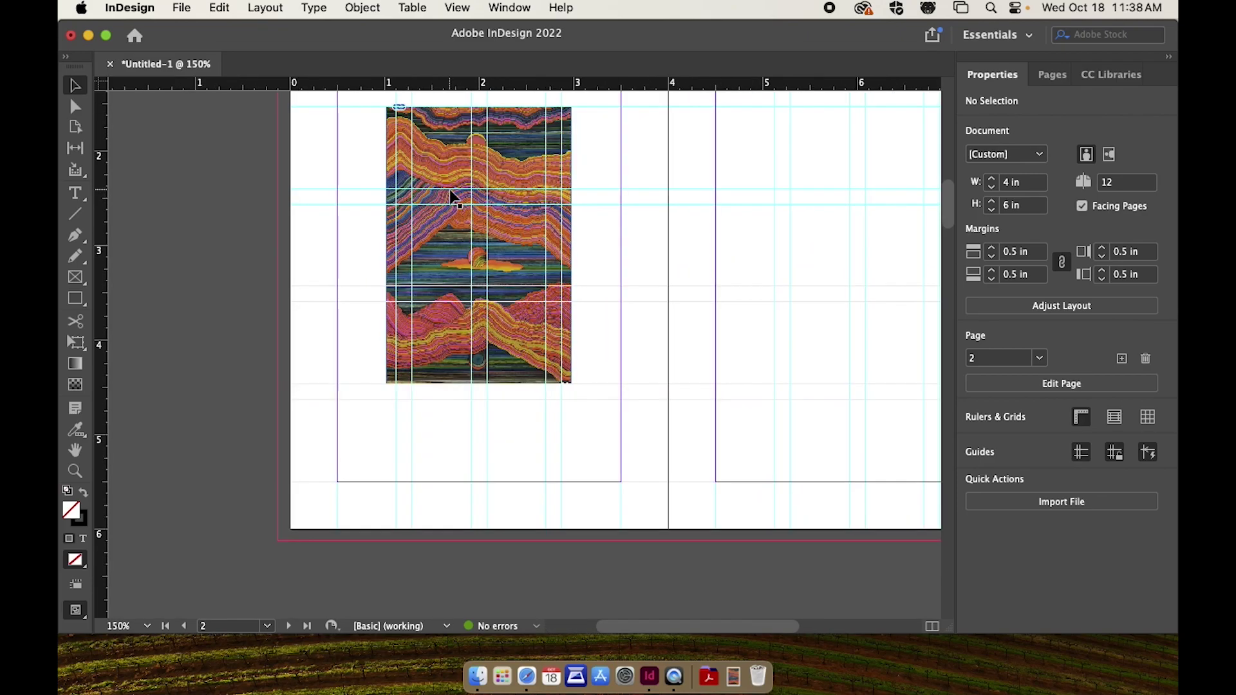
pyautogui.moveTo(593, 233); pyautogui.dragTo(595, 347)
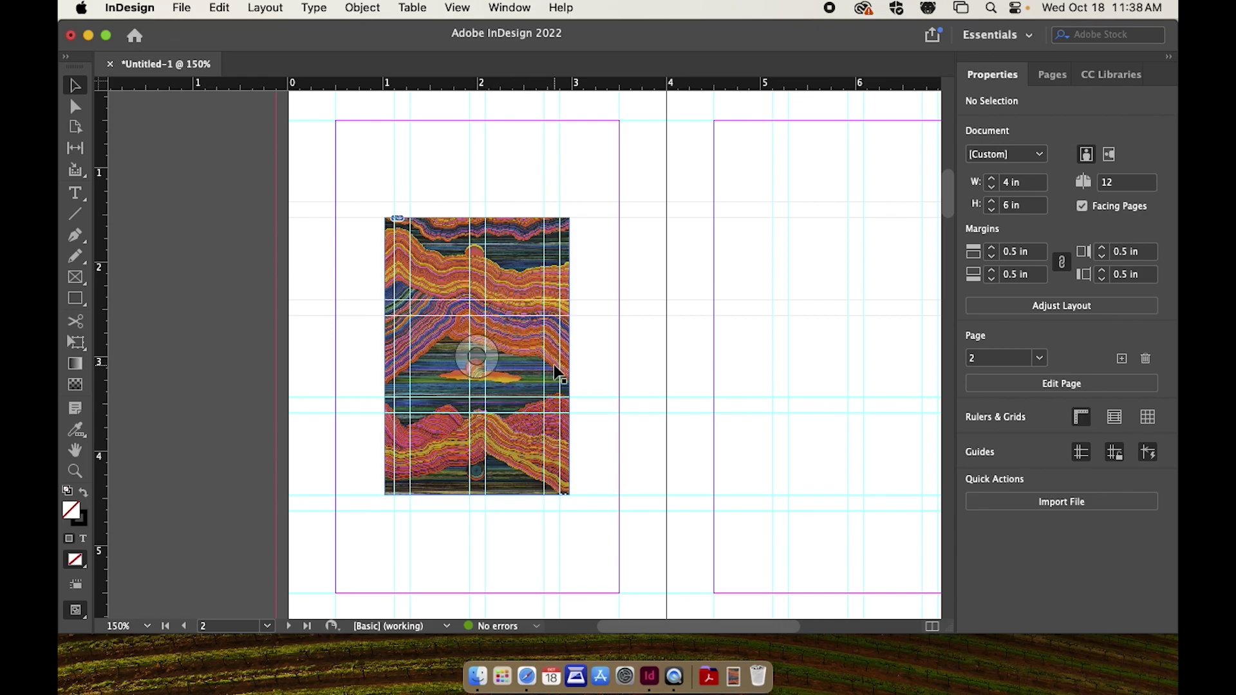
pyautogui.press('super+minus')
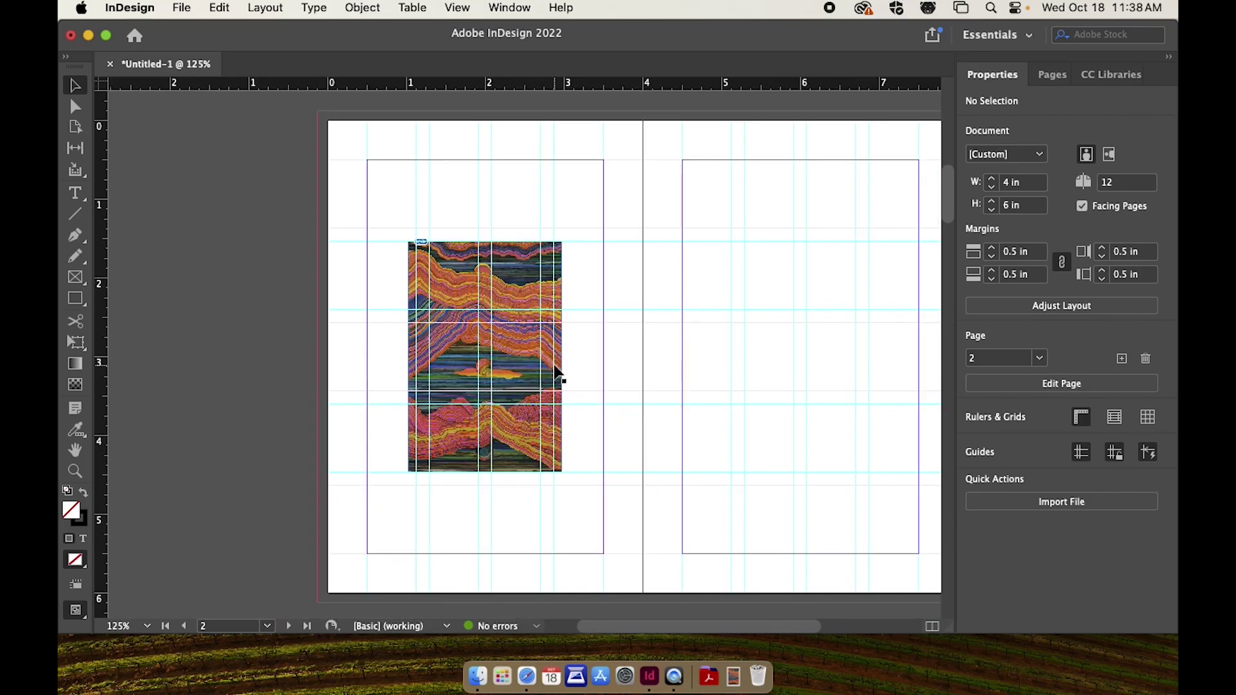
# Select the placed image on page 2 and compare the guides on its spread with the spreads through page 7.
pyautogui.click(520, 365)
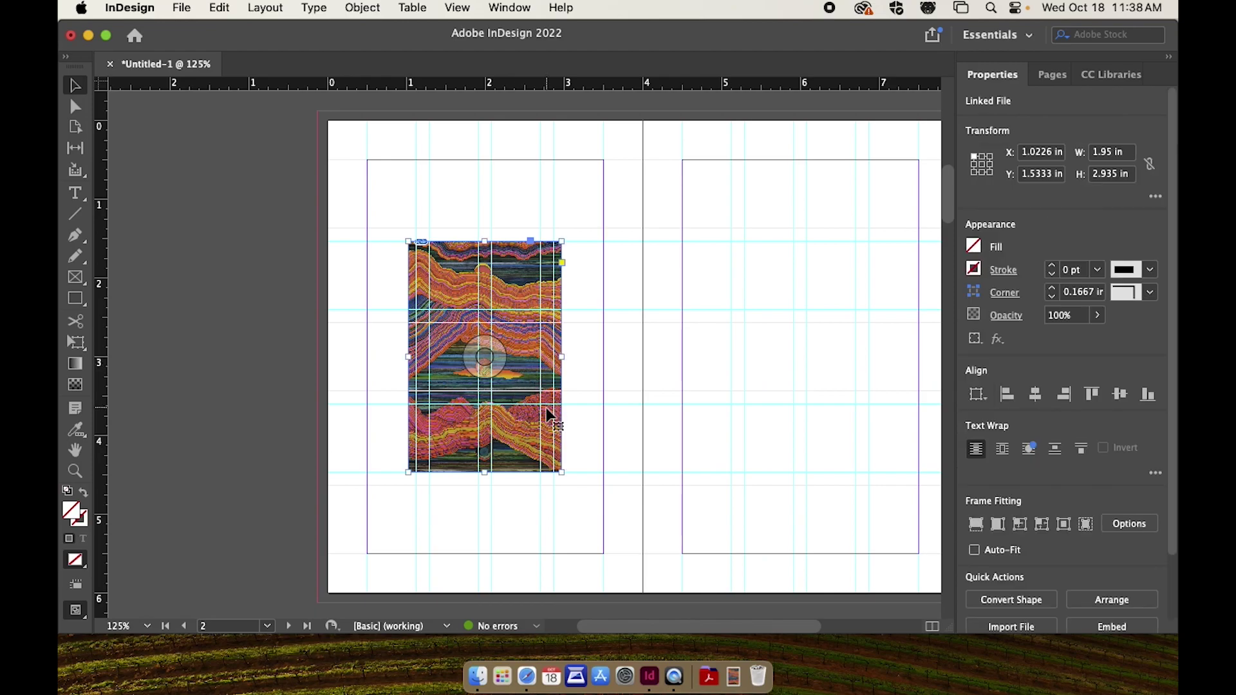
pyautogui.scroll(2, 548, 415)
pyautogui.scroll(-3, 547, 411)
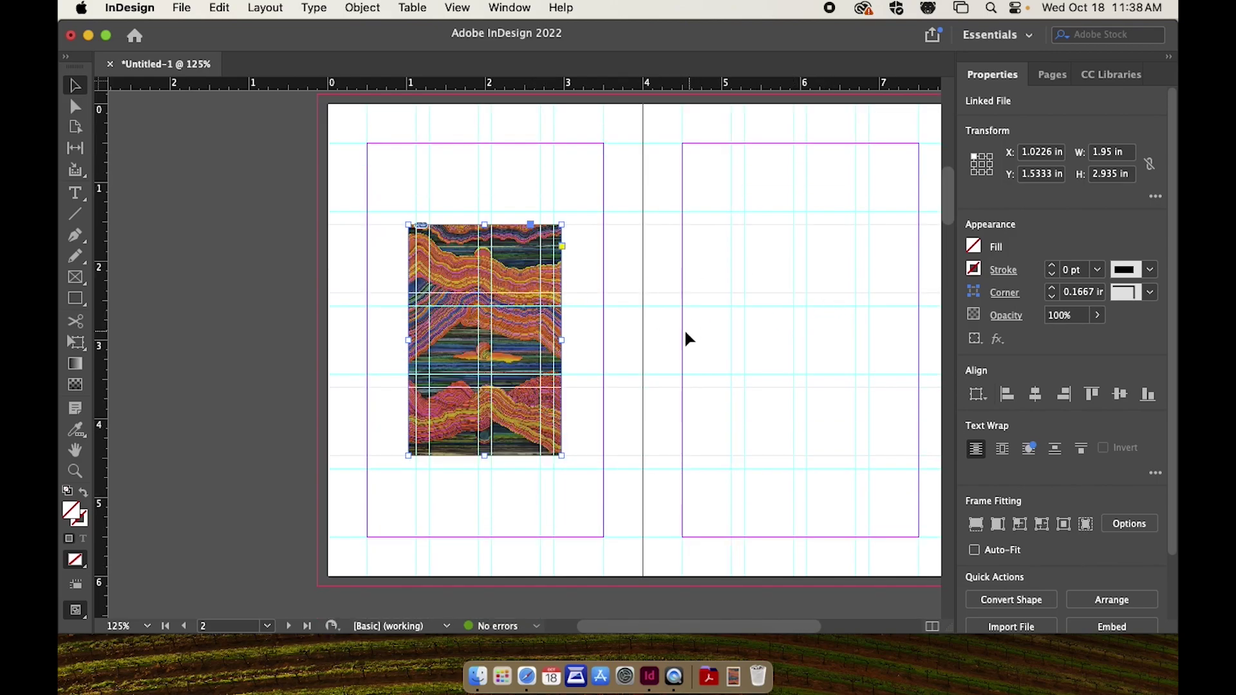
pyautogui.scroll(-2, 625, 335)
pyautogui.scroll(1, 625, 335)
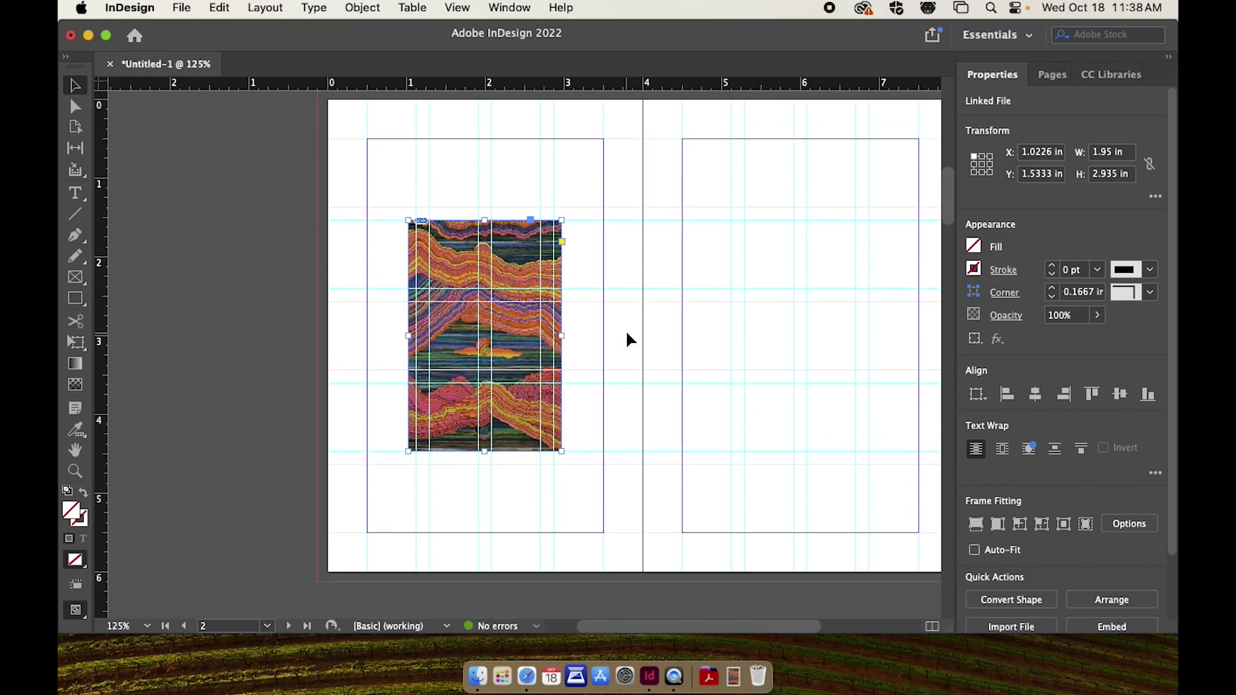
pyautogui.hscroll(-1, 627, 334)
pyautogui.hscroll(5, 627, 335)
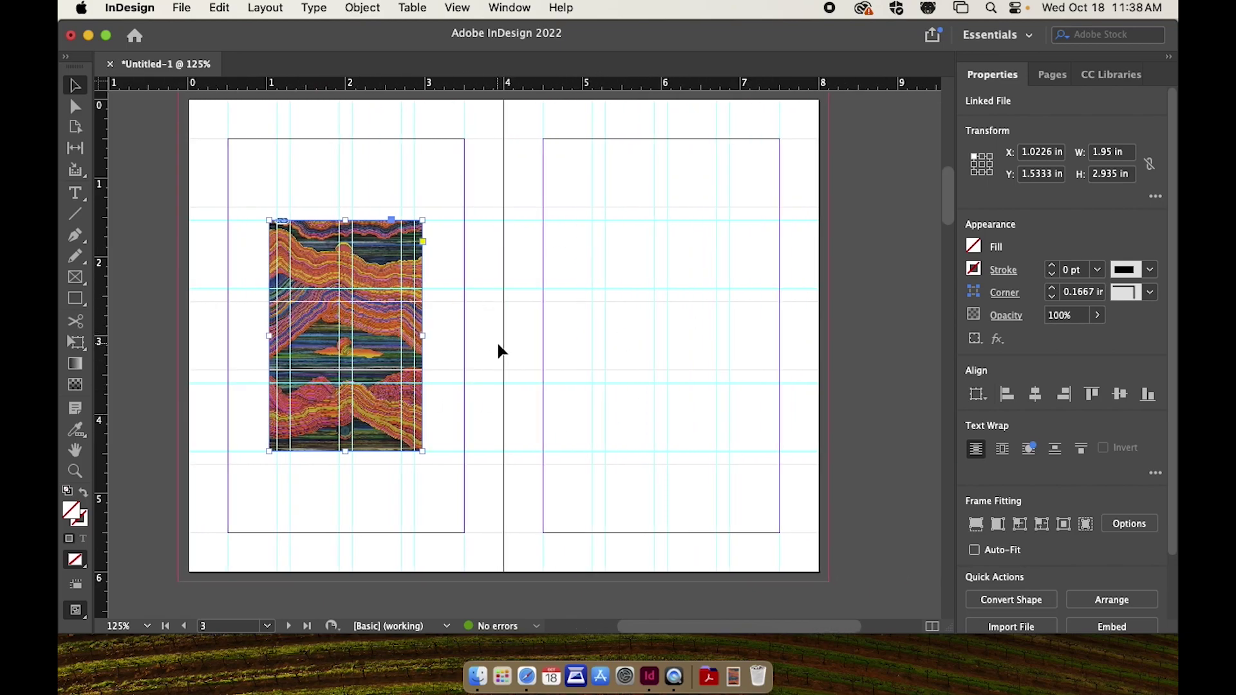
pyautogui.scroll(-10, 498, 346)
pyautogui.scroll(-20, 500, 348)
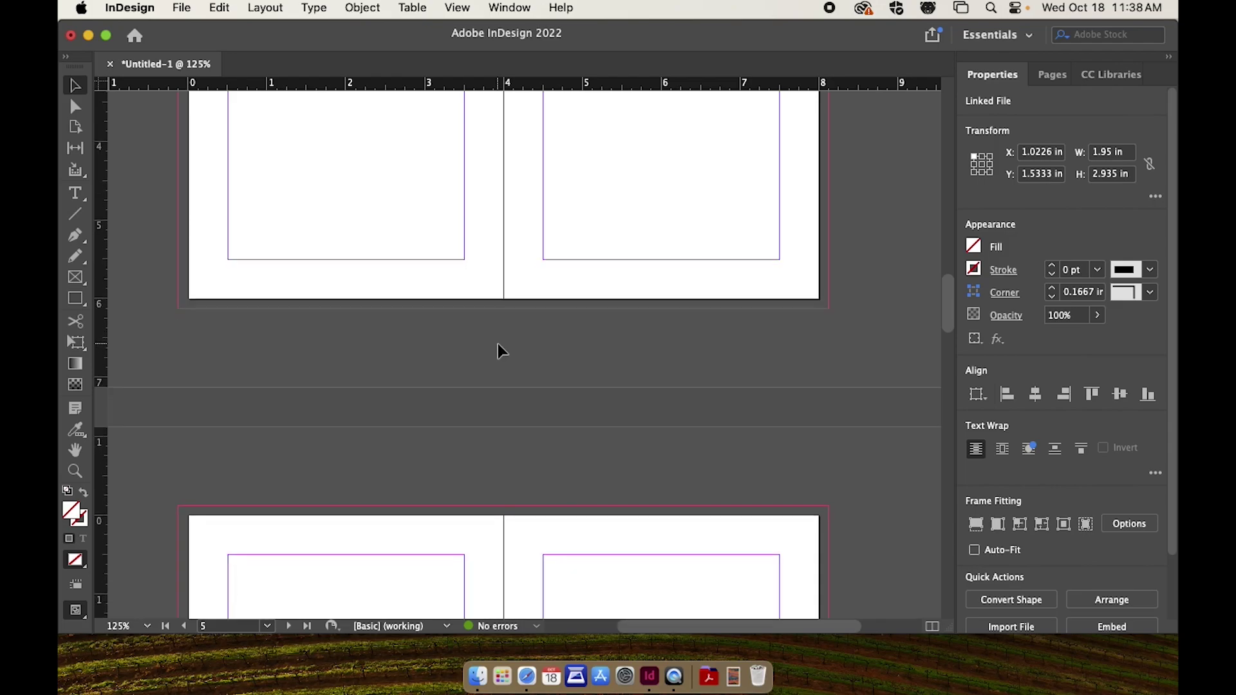
pyautogui.scroll(20, 499, 351)
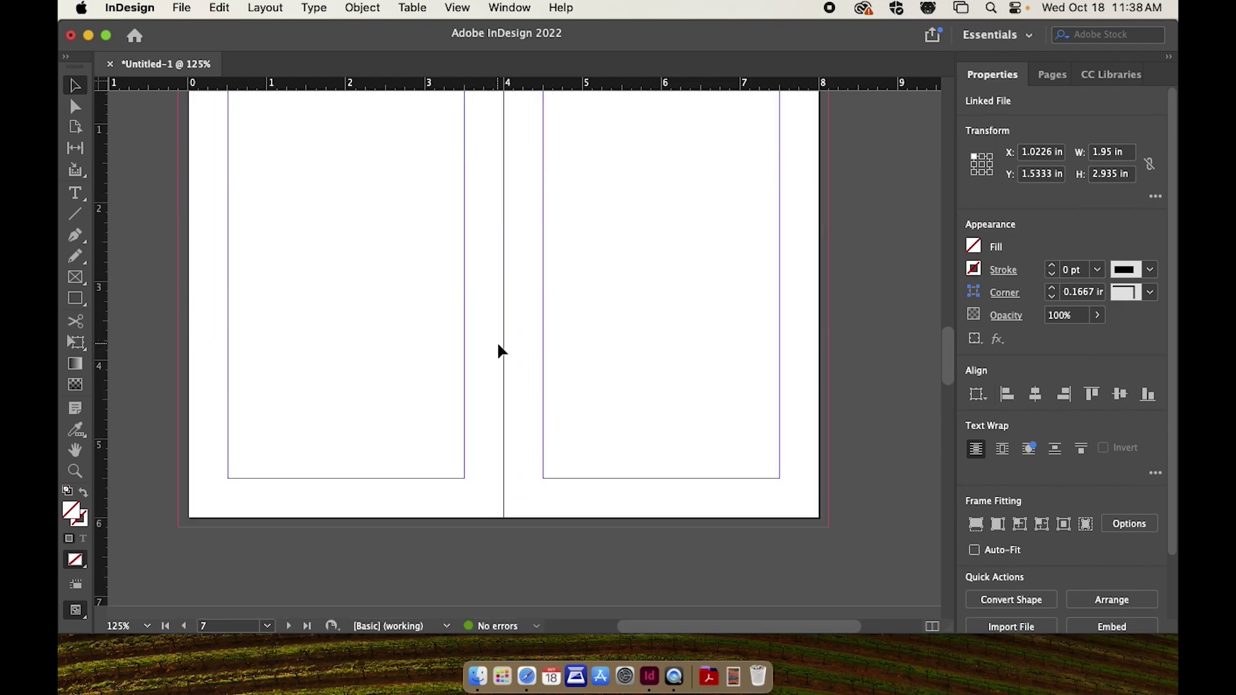
pyautogui.scroll(12, 499, 351)
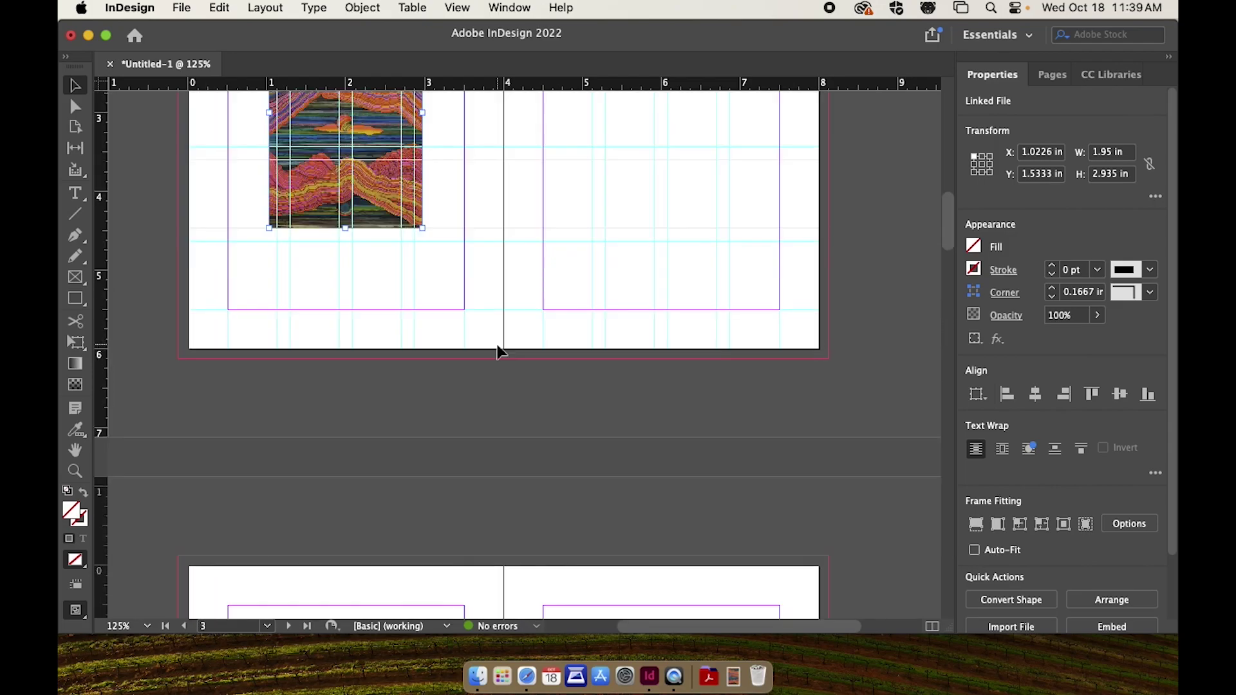
pyautogui.scroll(-4, 499, 351)
pyautogui.scroll(2, 499, 351)
pyautogui.scroll(2, 497, 351)
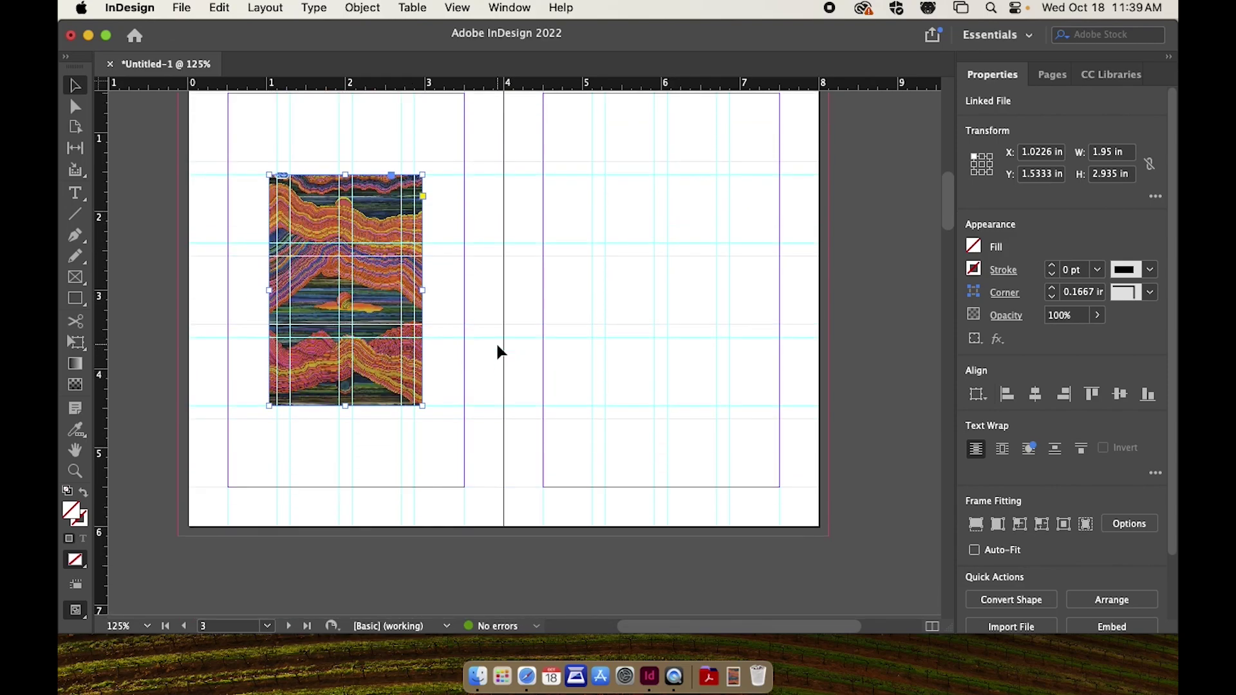
# Display the document's layers and its page overview, and collapse the layer list.
pyautogui.moveTo(1175, 448); pyautogui.dragTo(1168, 516)
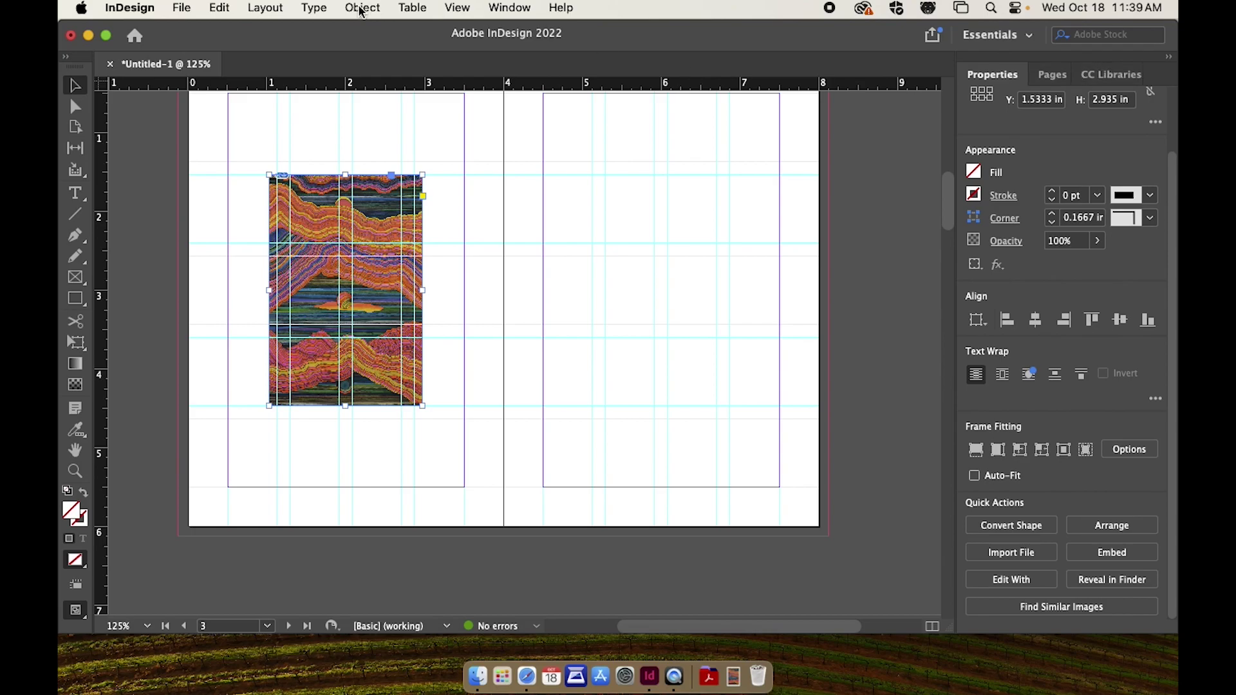
pyautogui.click(503, 9)
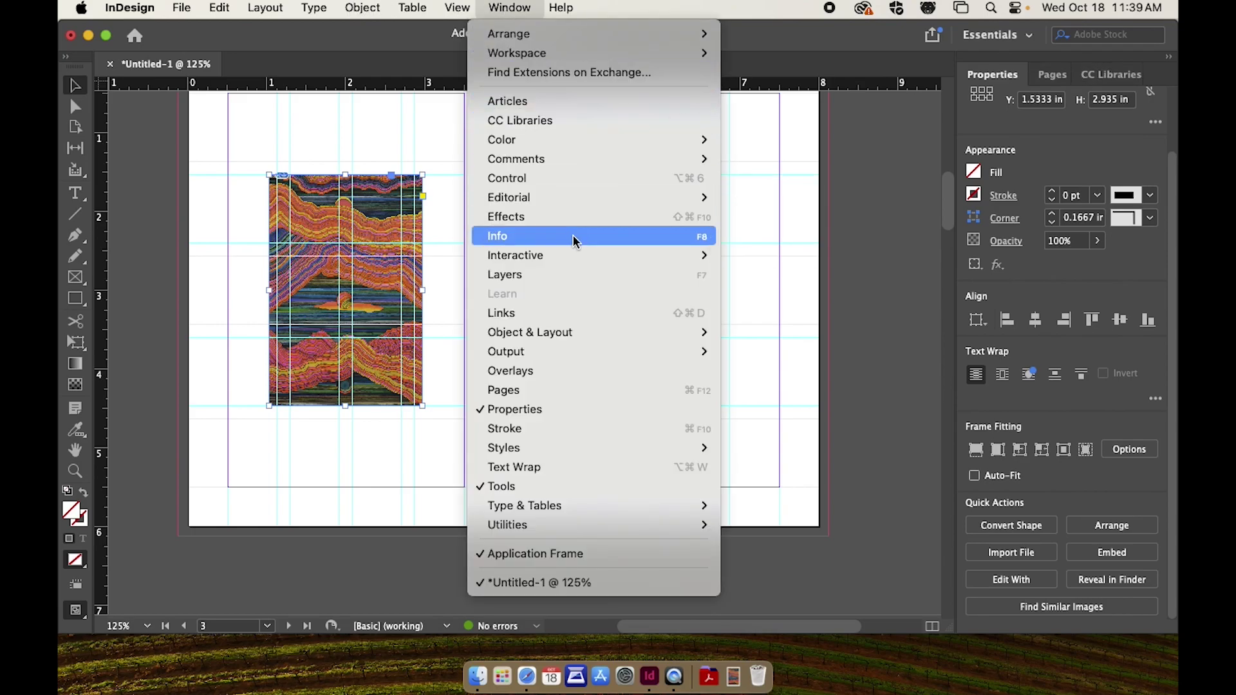
pyautogui.moveTo(564, 257)
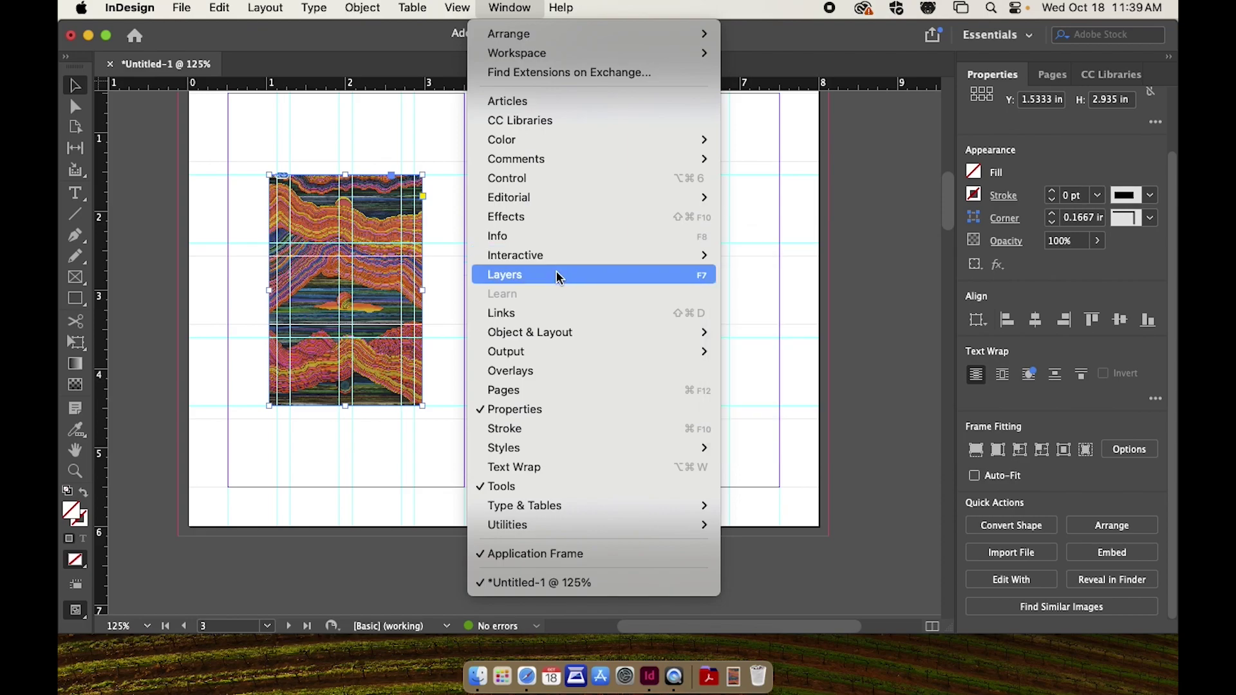
pyautogui.click(559, 275)
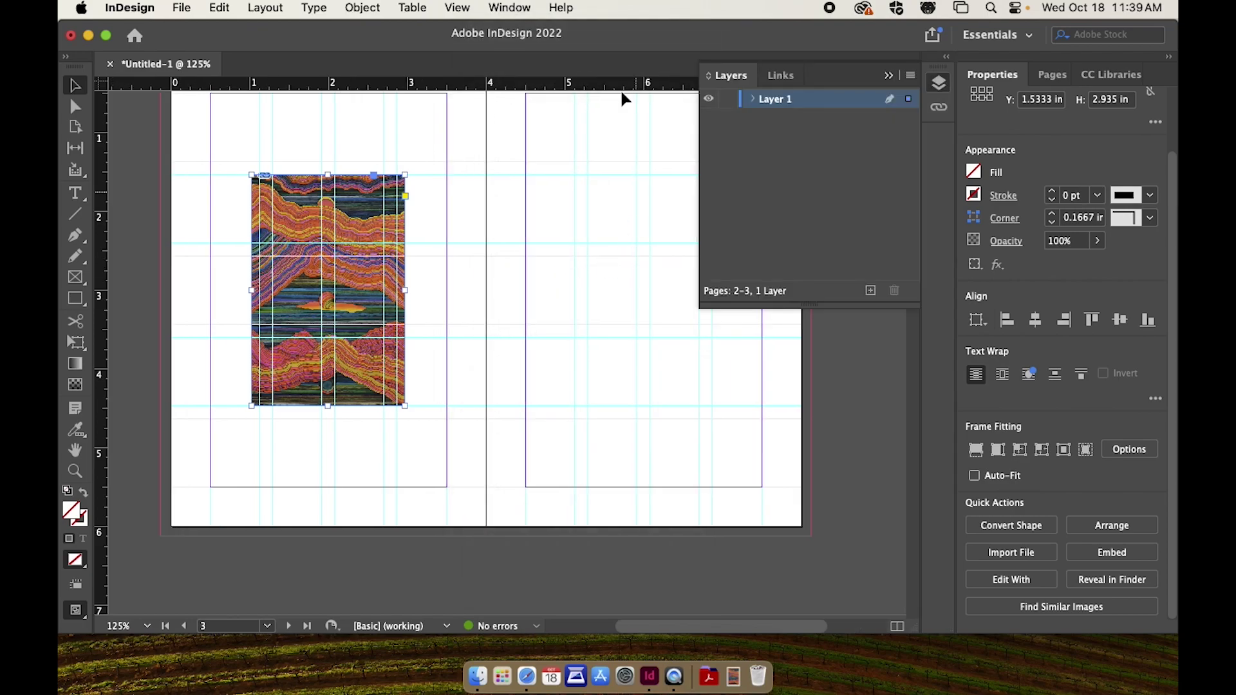
pyautogui.click(524, 11)
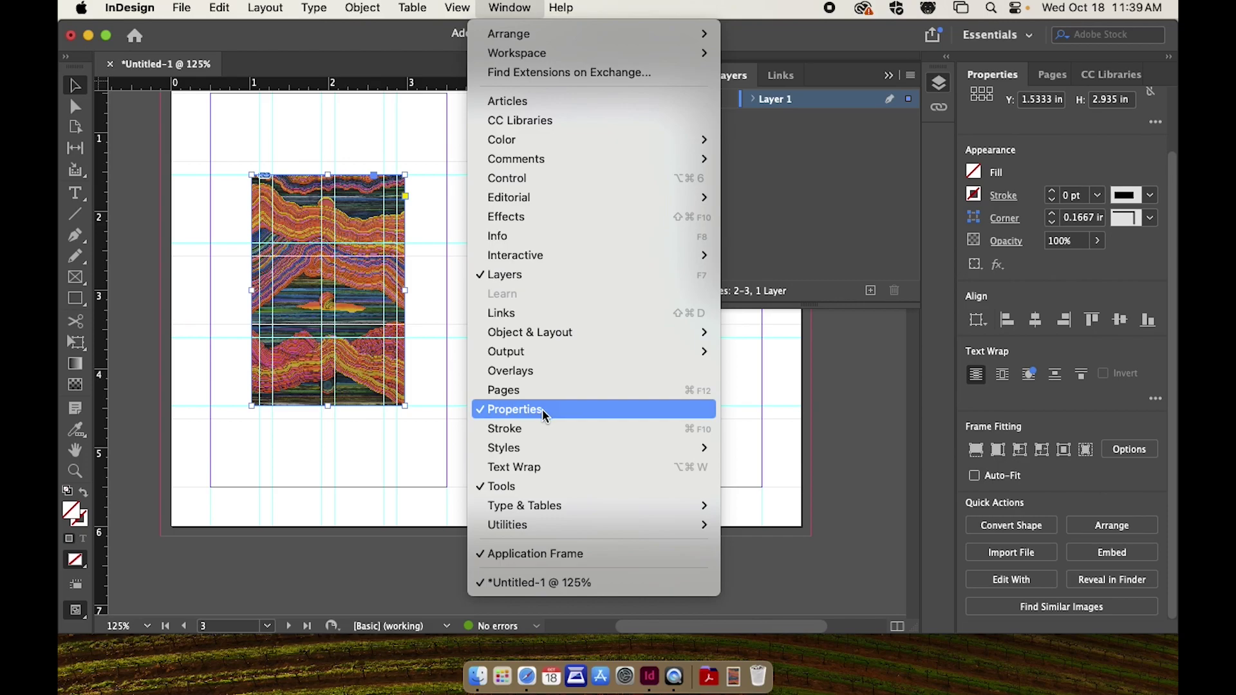
pyautogui.click(540, 391)
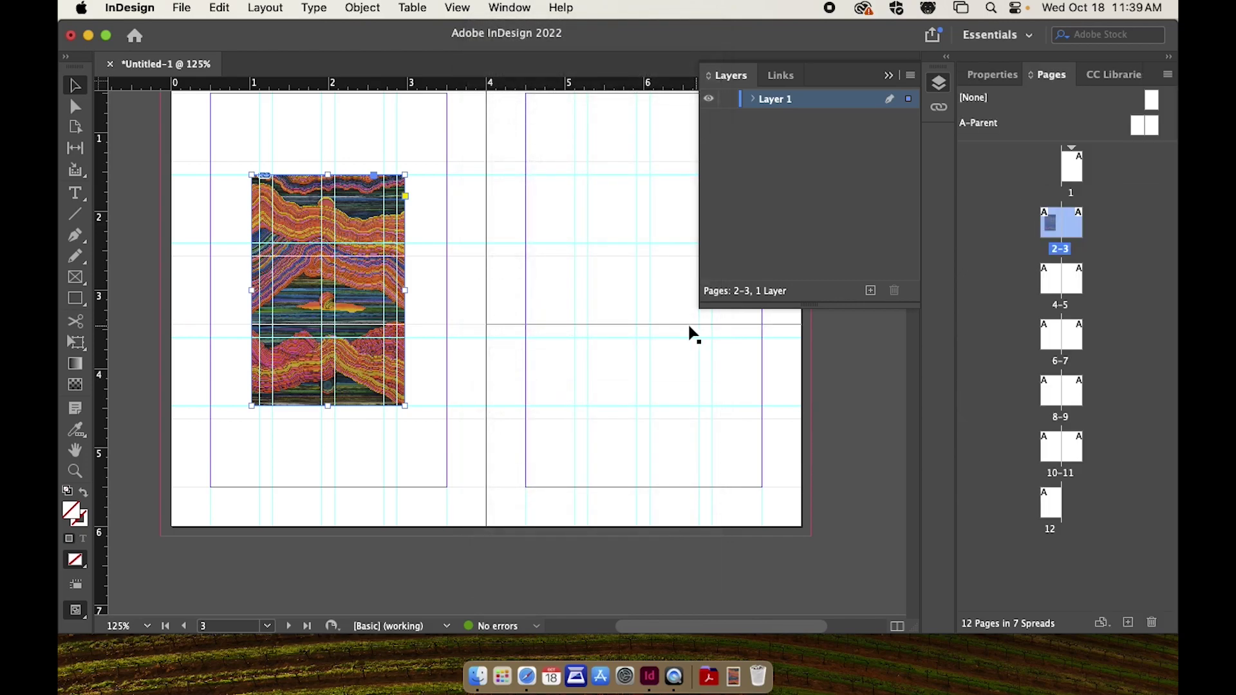
pyautogui.click(887, 73)
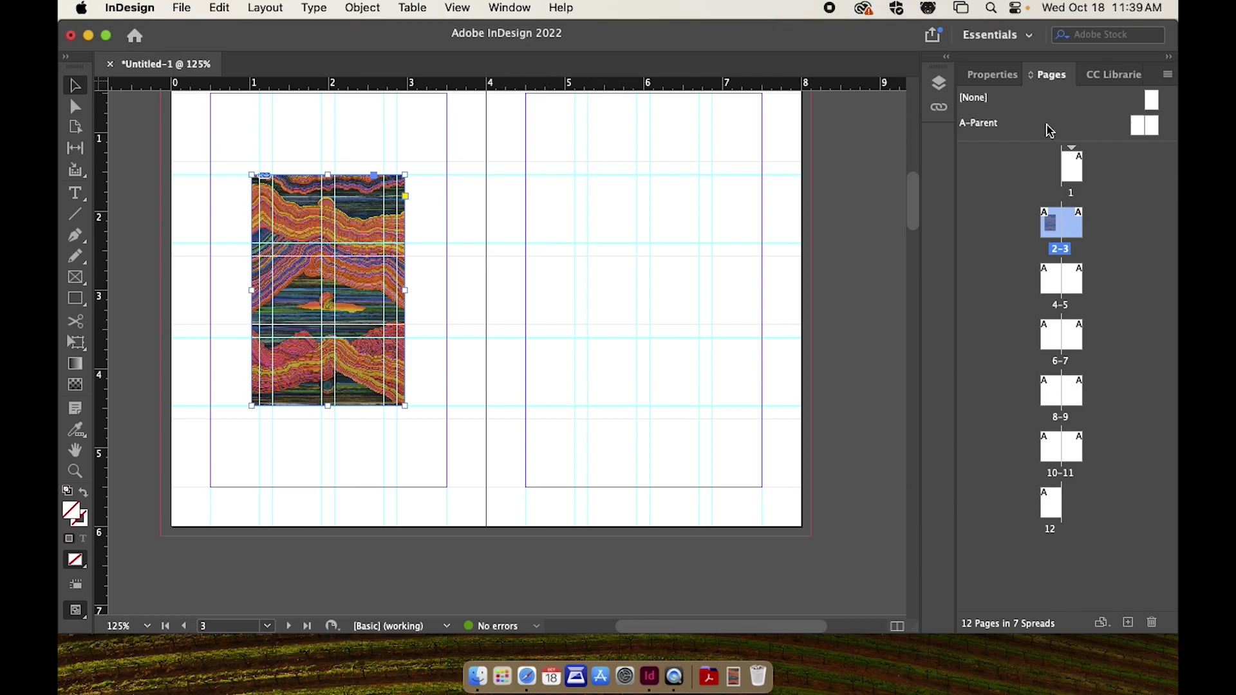
# Open the A-Parent spread for editing.
pyautogui.doubleClick(1138, 132)
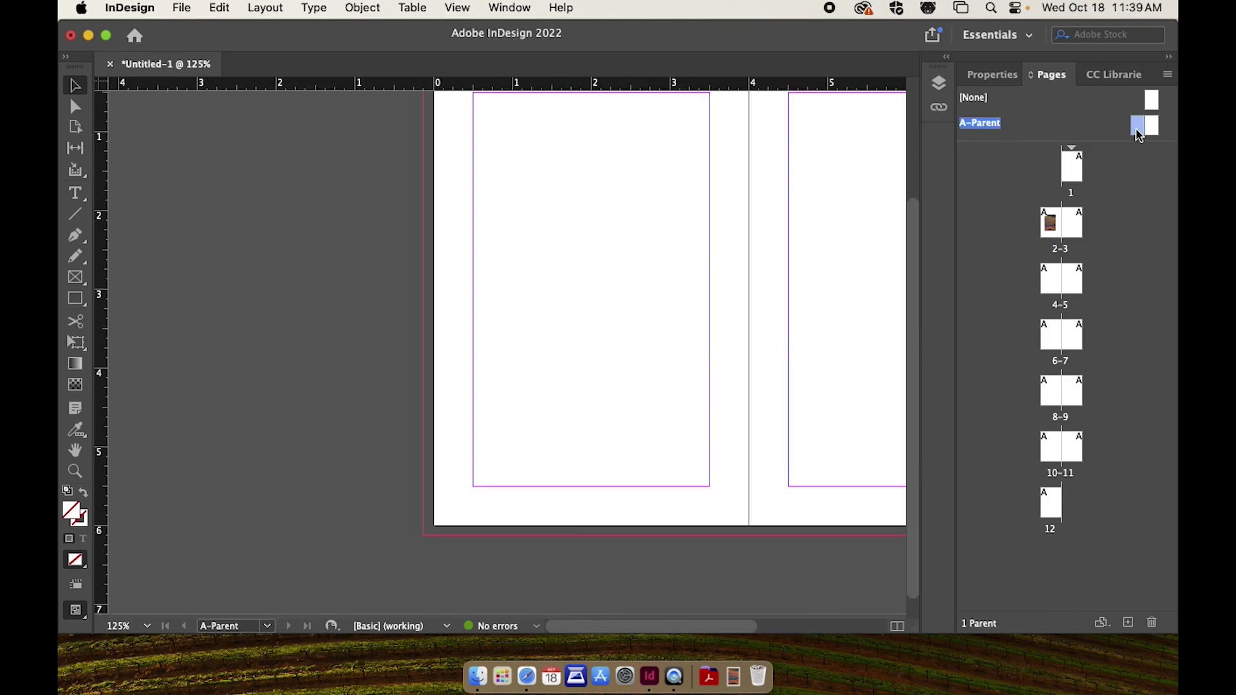
pyautogui.moveTo(797, 307); pyautogui.dragTo(682, 307)
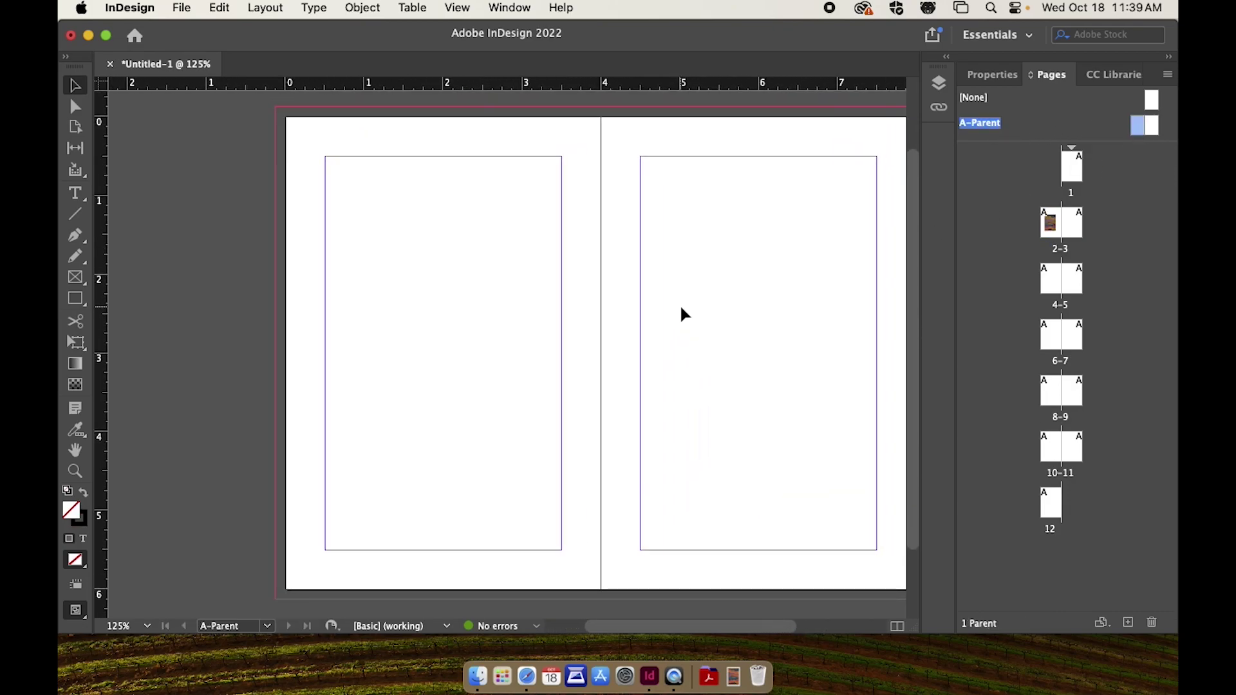
pyautogui.press('super+minus')
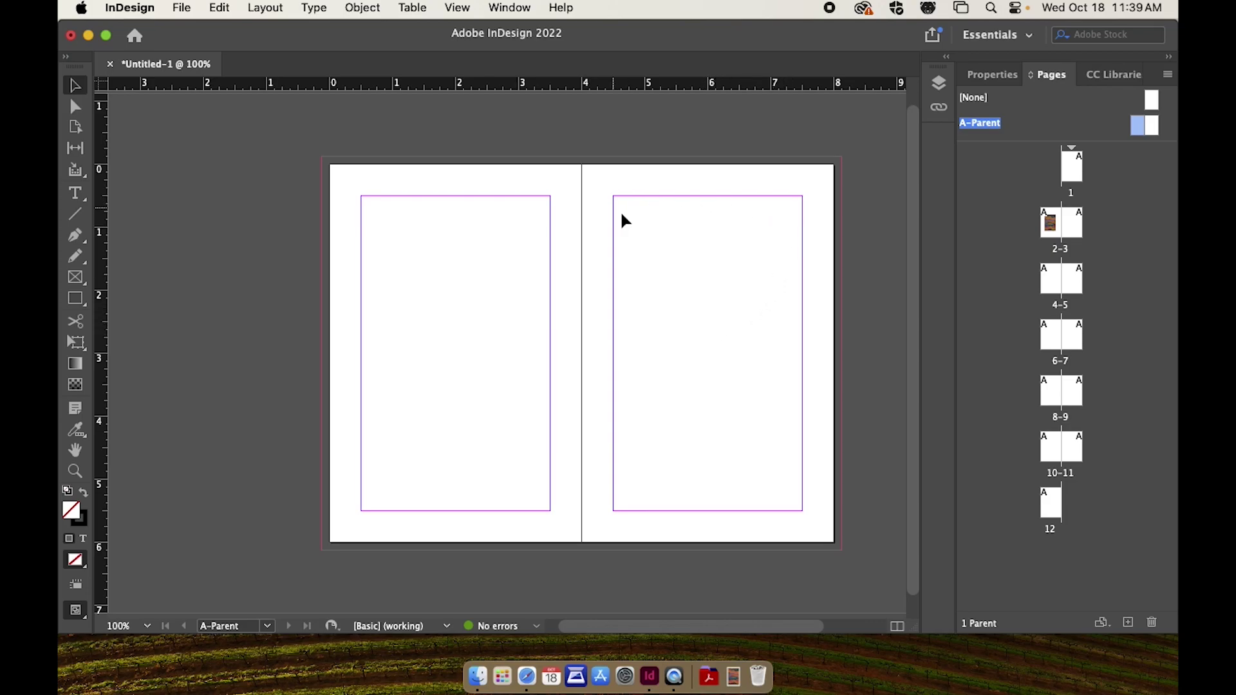
pyautogui.moveTo(681, 255); pyautogui.dragTo(613, 254)
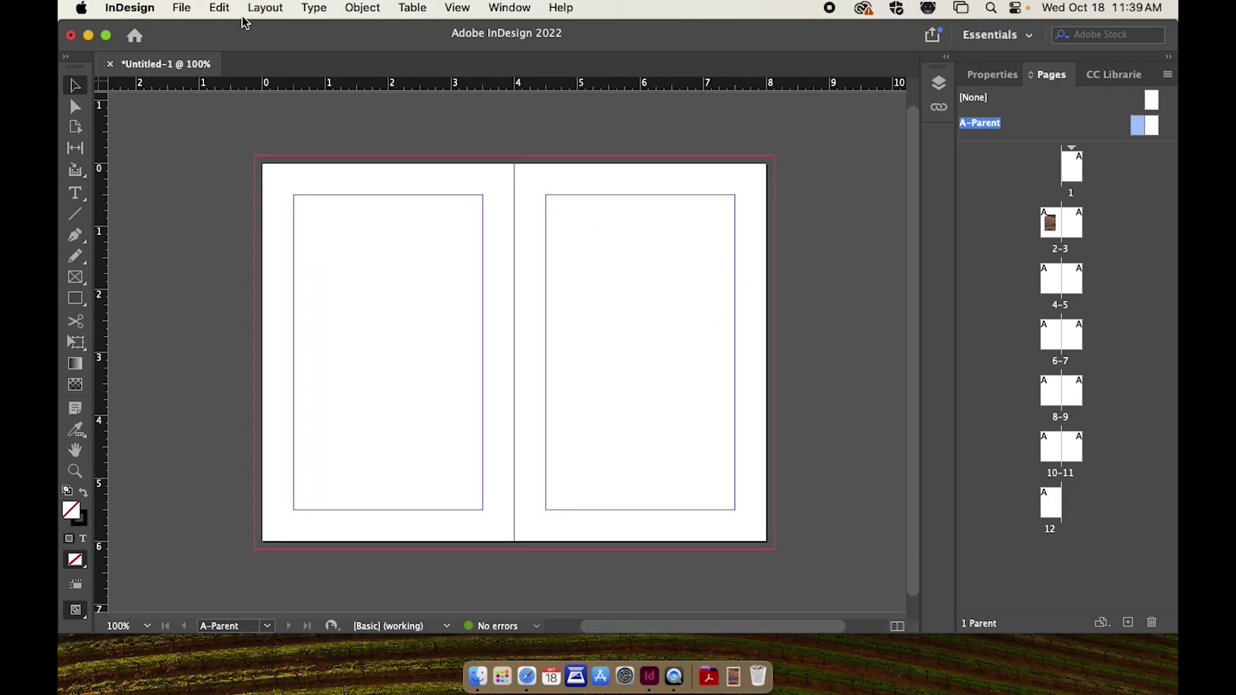
# Create guides on the A-Parent spread with 4 rows and 4 columns fitted to the margins.
pyautogui.click(264, 8)
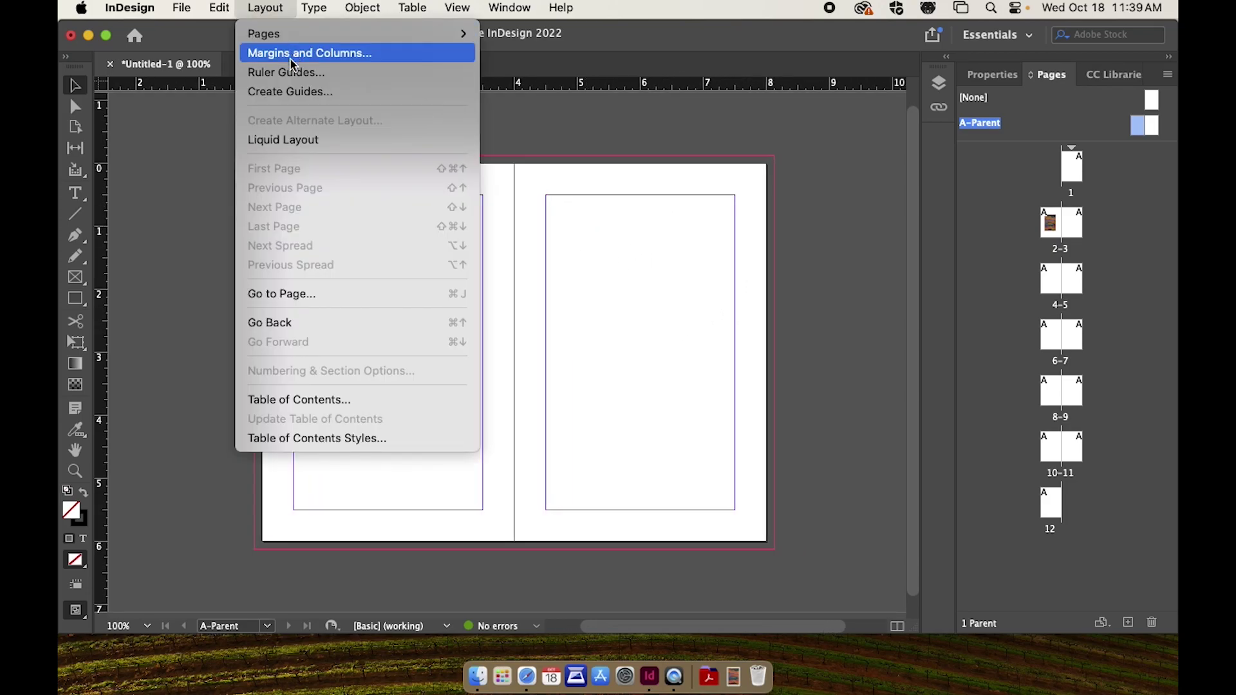
pyautogui.click(290, 91)
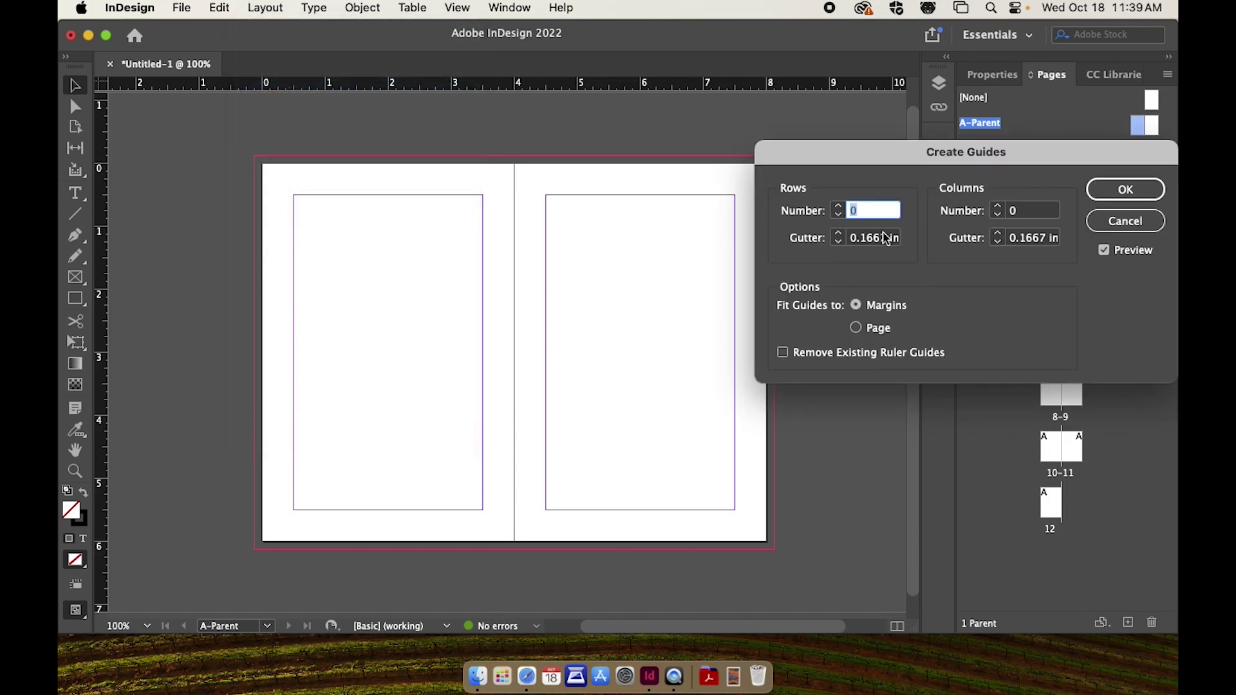
pyautogui.write('4')
pyautogui.click(998, 208)
pyautogui.click(997, 207)
pyautogui.click(998, 207)
pyautogui.click(997, 207)
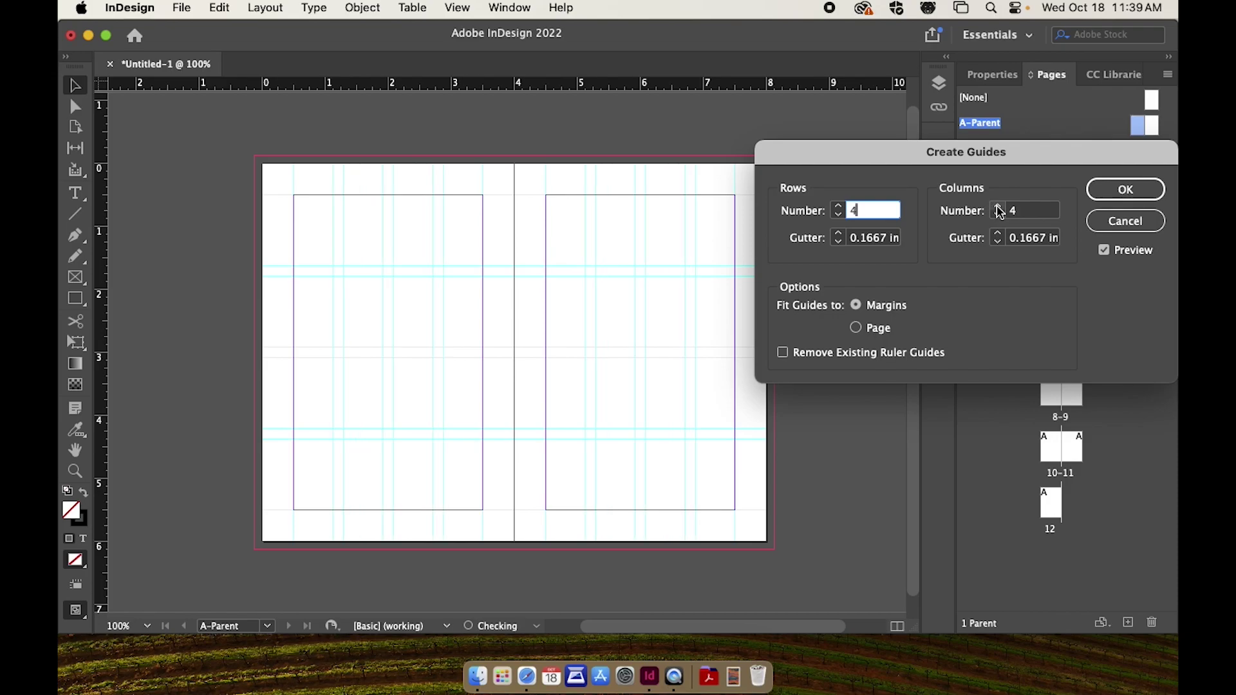
pyautogui.click(1126, 190)
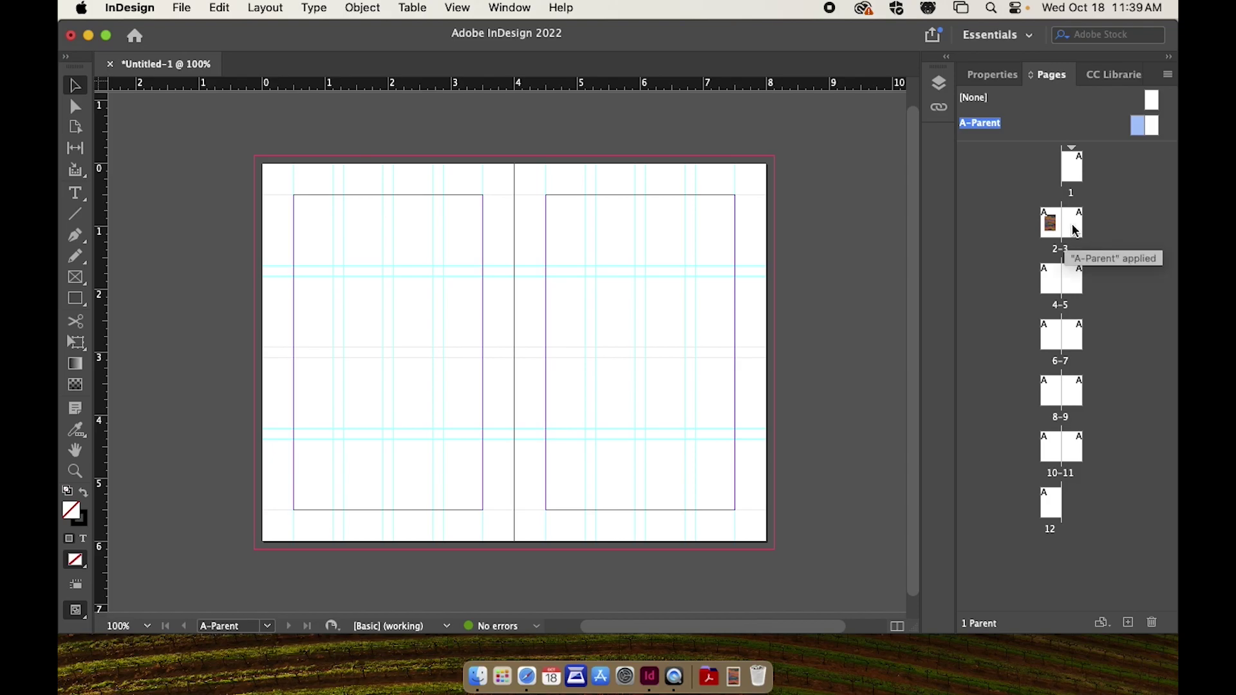
# Open the spread of pages 6 and 7, and examine how the parent guides apply there and on pages 2 and 3.
pyautogui.doubleClick(1072, 339)
pyautogui.moveTo(913, 409); pyautogui.dragTo(853, 243)
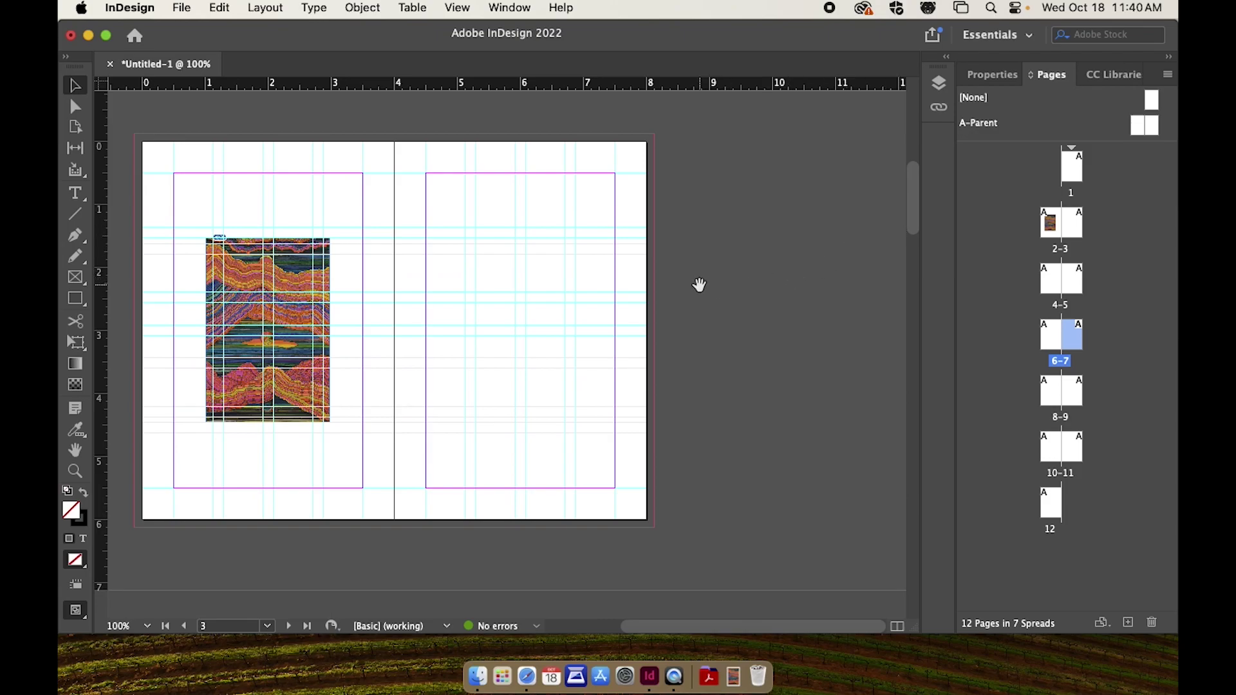
pyautogui.moveTo(699, 285); pyautogui.dragTo(767, 282)
pyautogui.moveTo(905, 237); pyautogui.dragTo(900, 199)
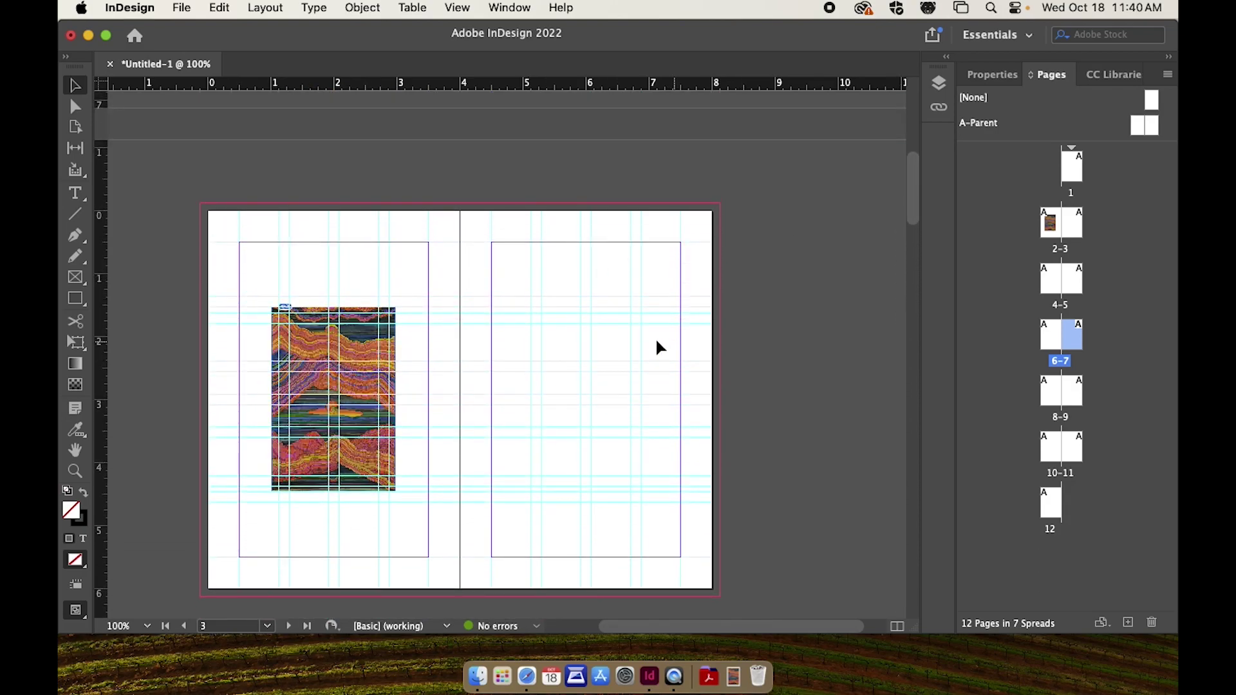
# Open the A-Parent spread and draw a small text frame in the bottom outer corner of its left page.
pyautogui.scroll(2, 917, 201)
pyautogui.moveTo(917, 201); pyautogui.dragTo(922, 277)
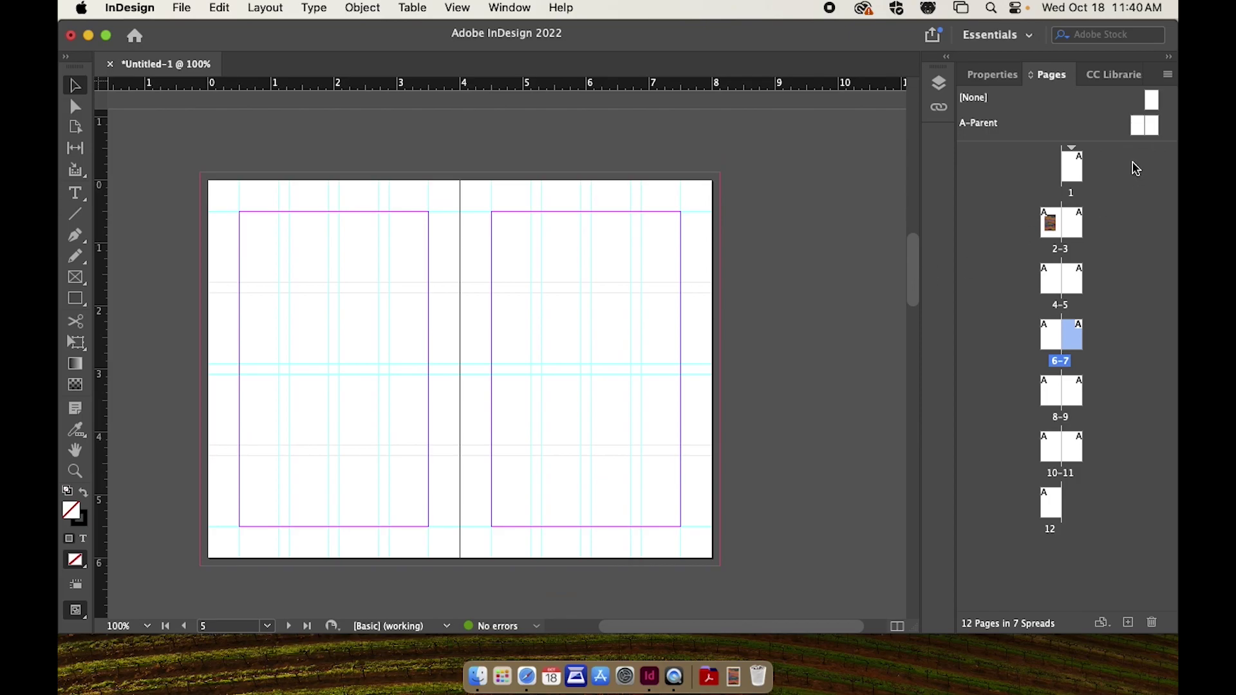
pyautogui.doubleClick(1136, 125)
pyautogui.moveTo(781, 158); pyautogui.dragTo(693, 139)
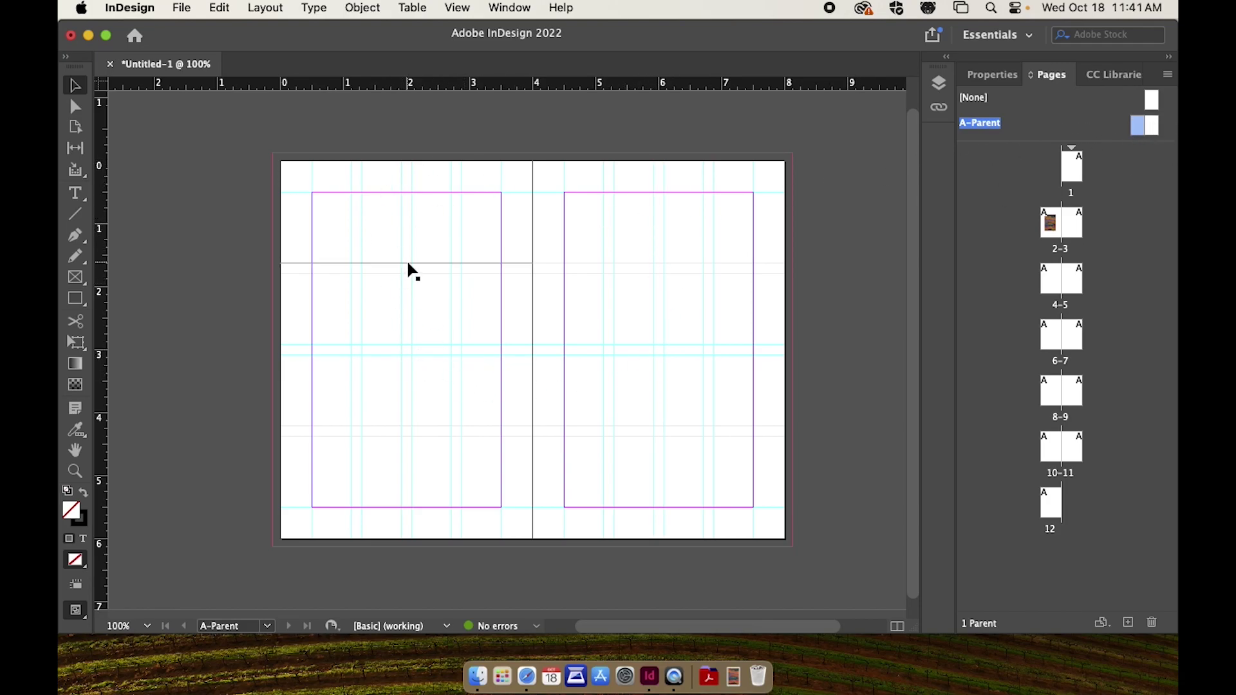
pyautogui.click(76, 195)
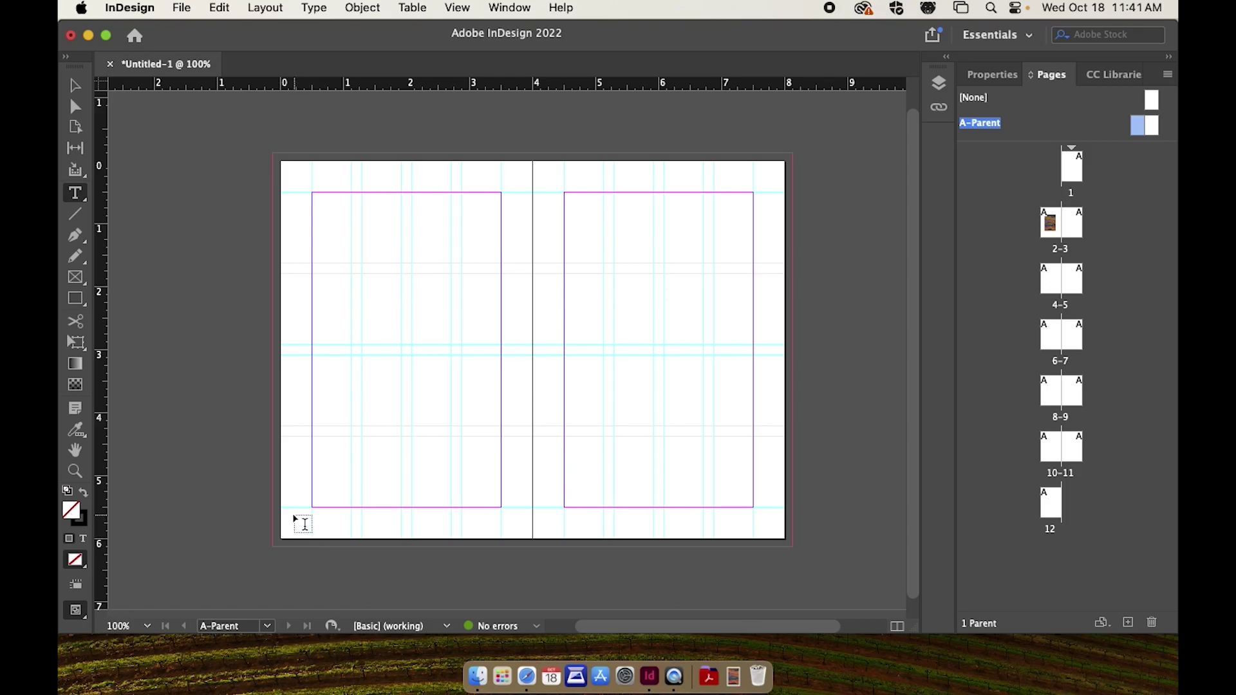
pyautogui.moveTo(288, 513); pyautogui.dragTo(301, 533)
pyautogui.moveTo(305, 534); pyautogui.dragTo(306, 532)
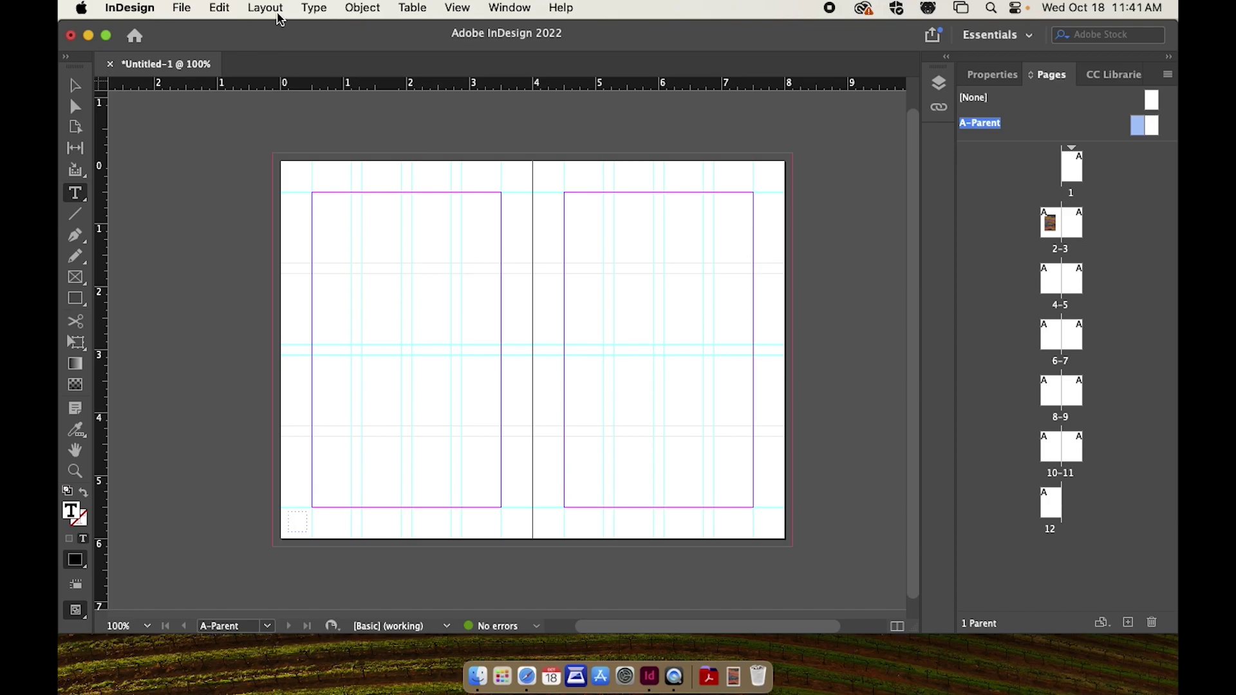
# Insert a Current Page Number marker into the left parent page's corner text frame.
pyautogui.click(311, 9)
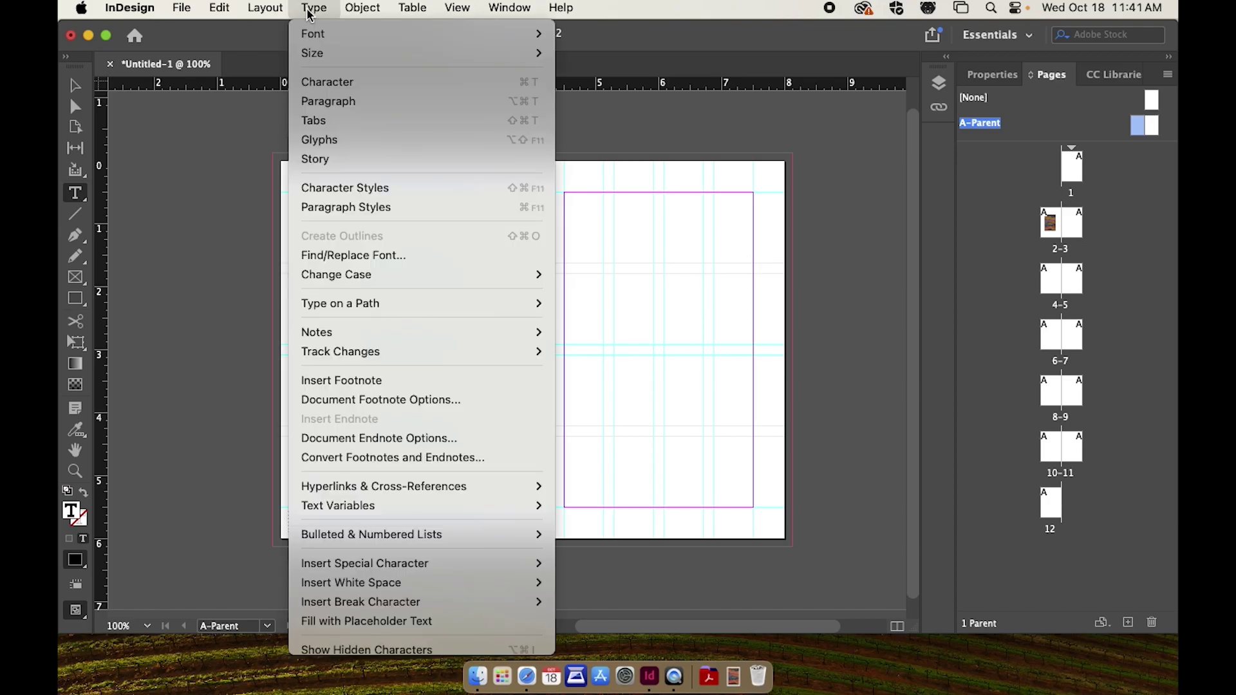
pyautogui.moveTo(361, 10)
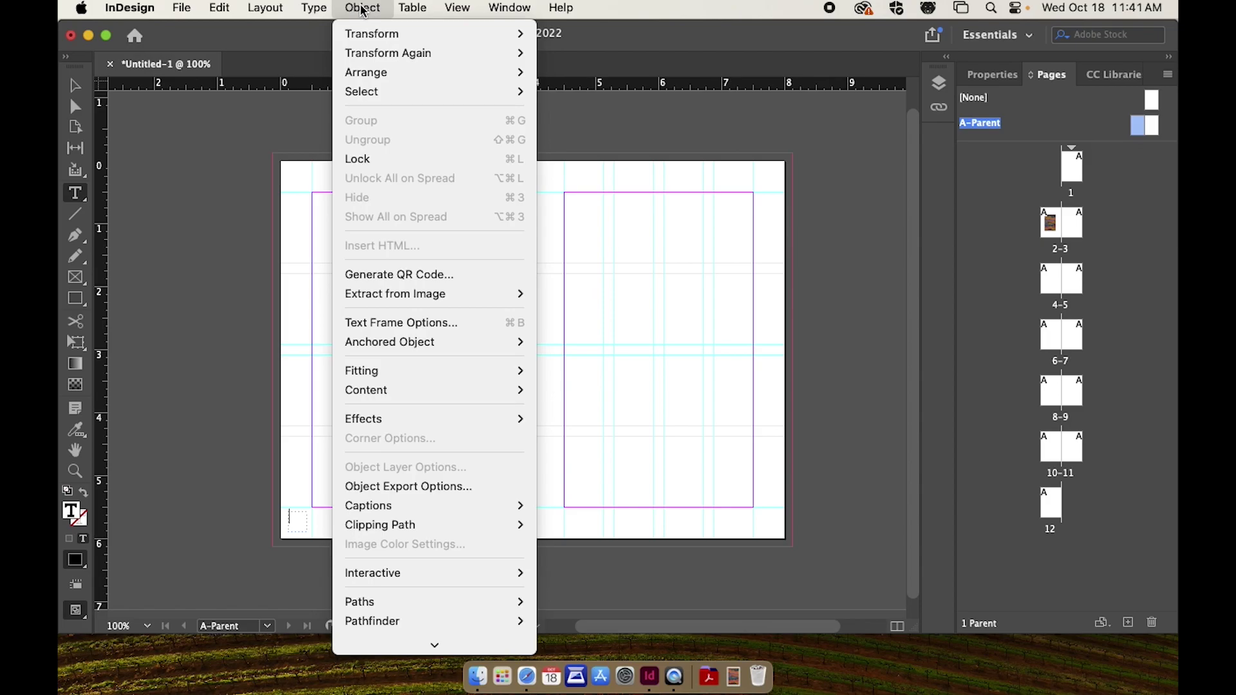
pyautogui.moveTo(319, 8)
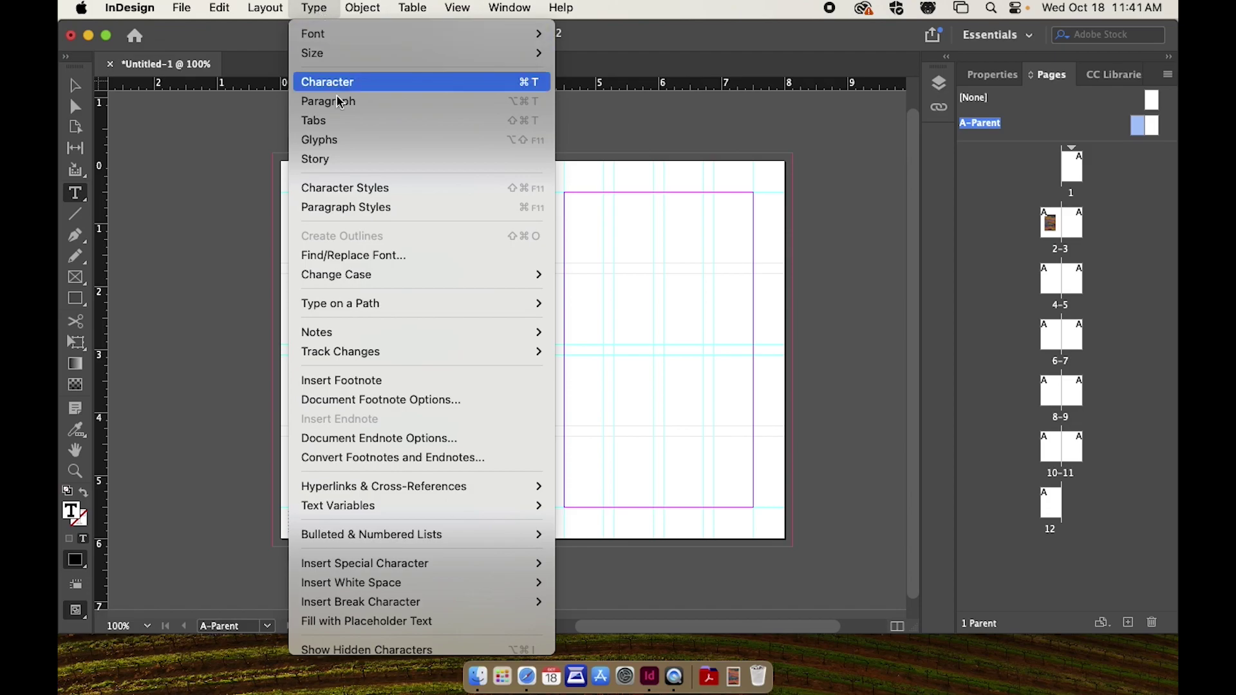
pyautogui.moveTo(425, 490)
pyautogui.moveTo(385, 565)
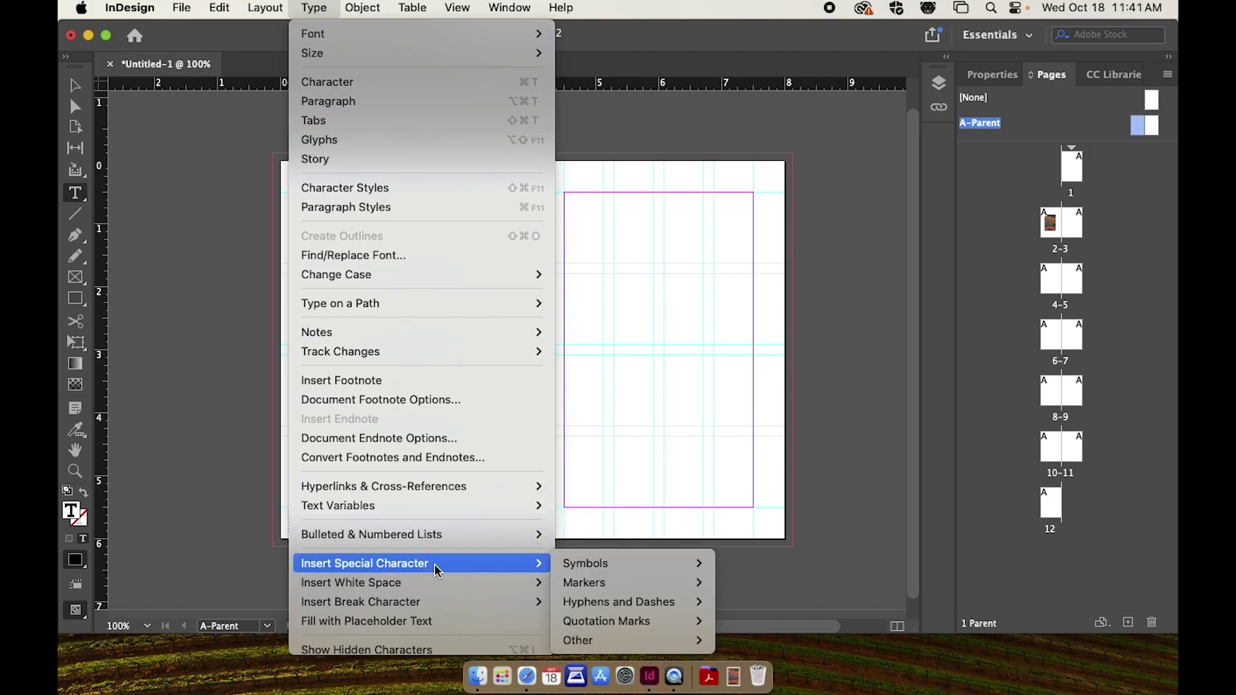
pyautogui.moveTo(597, 586)
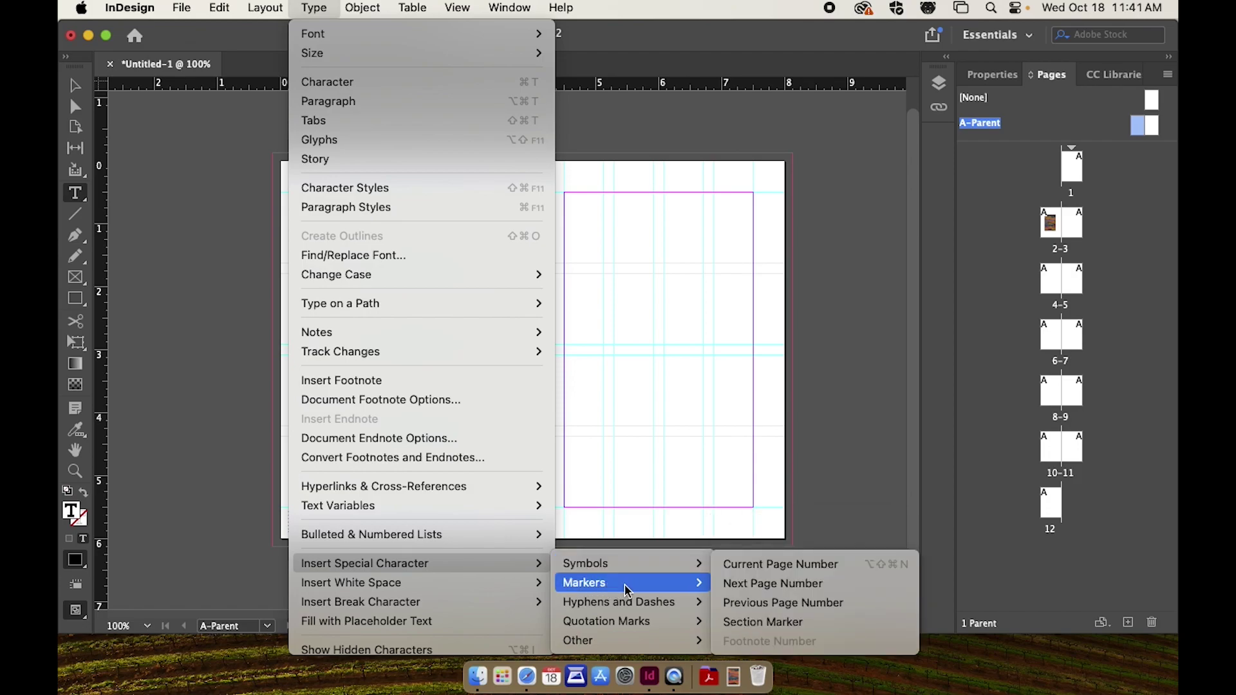
pyautogui.click(759, 566)
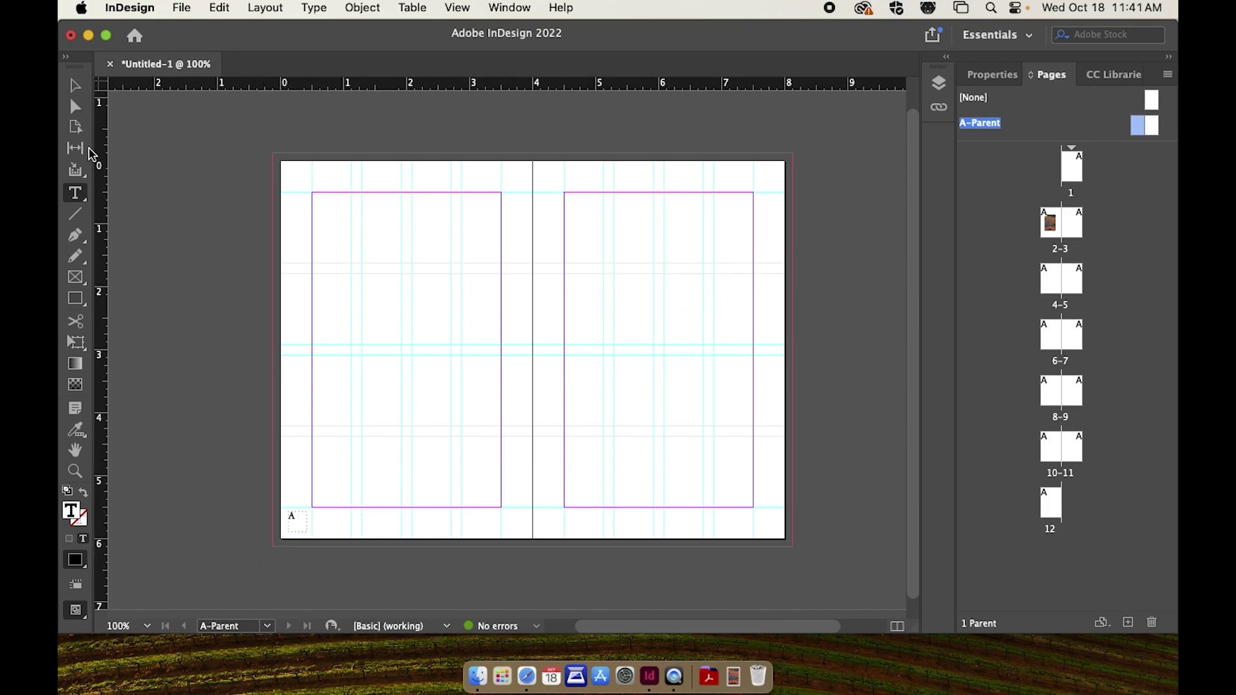
pyautogui.click(75, 85)
# Draw a matching text frame in the right parent page's bottom outer corner and insert a Current Page Number marker in it.
pyautogui.click(75, 195)
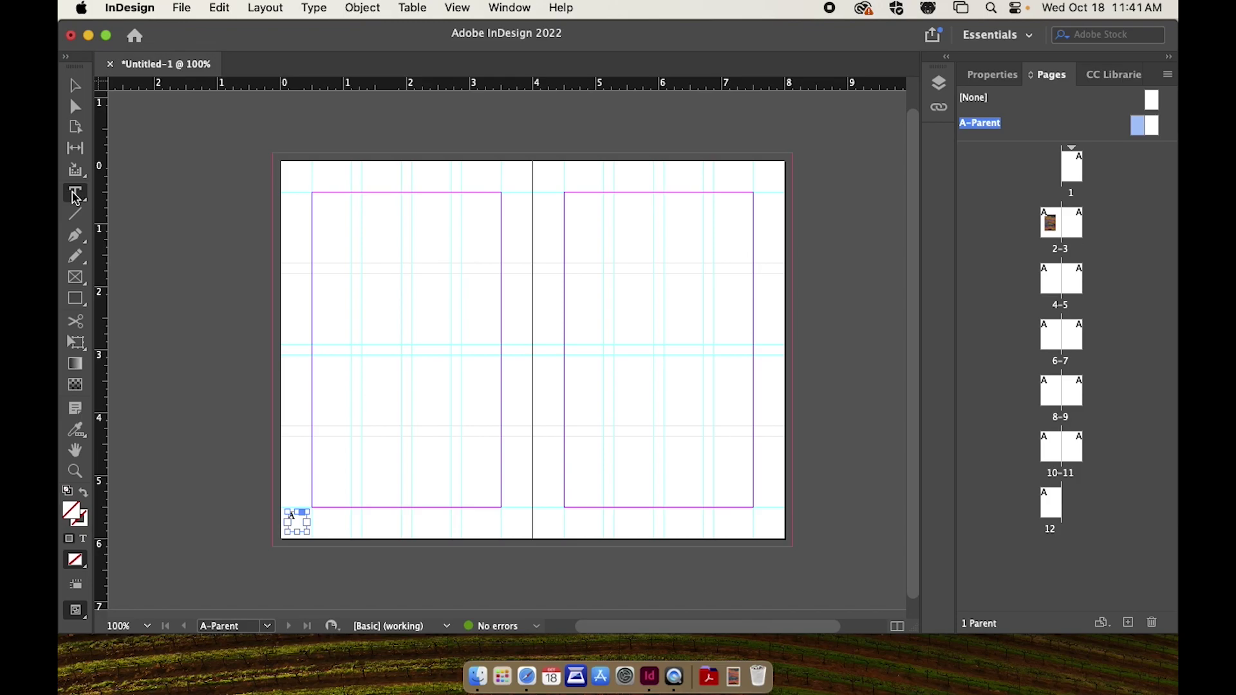
pyautogui.moveTo(760, 518); pyautogui.dragTo(780, 535)
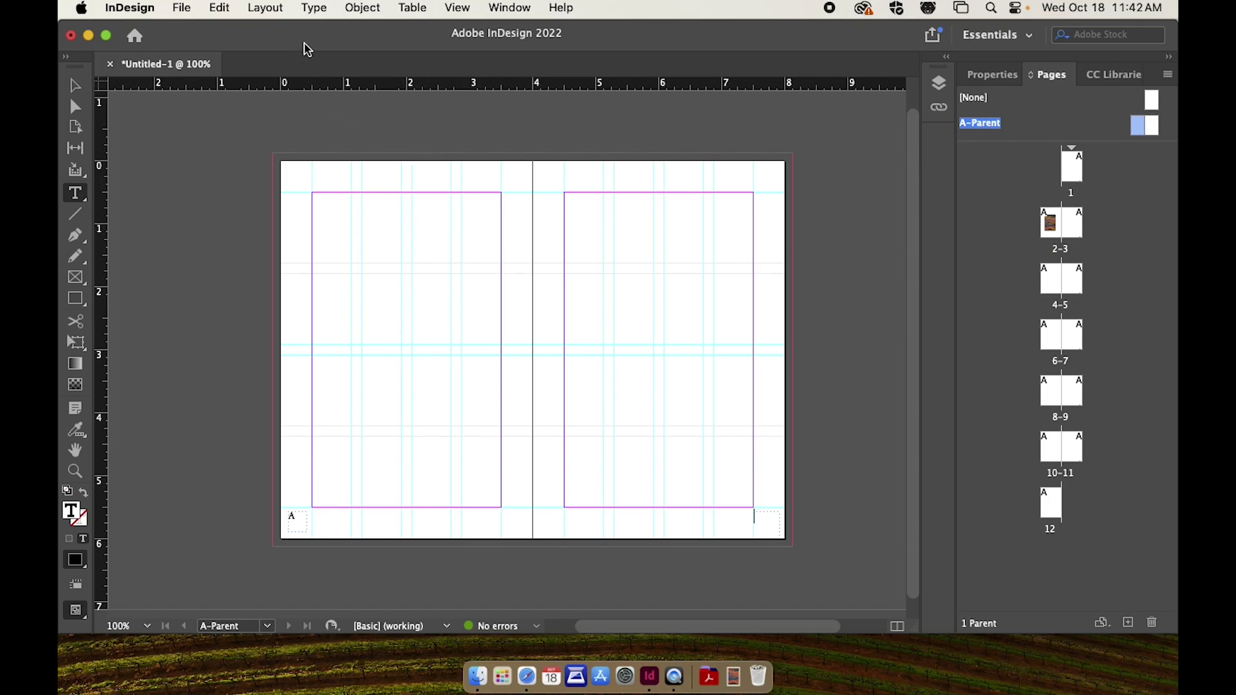
pyautogui.click(325, 12)
pyautogui.moveTo(412, 300)
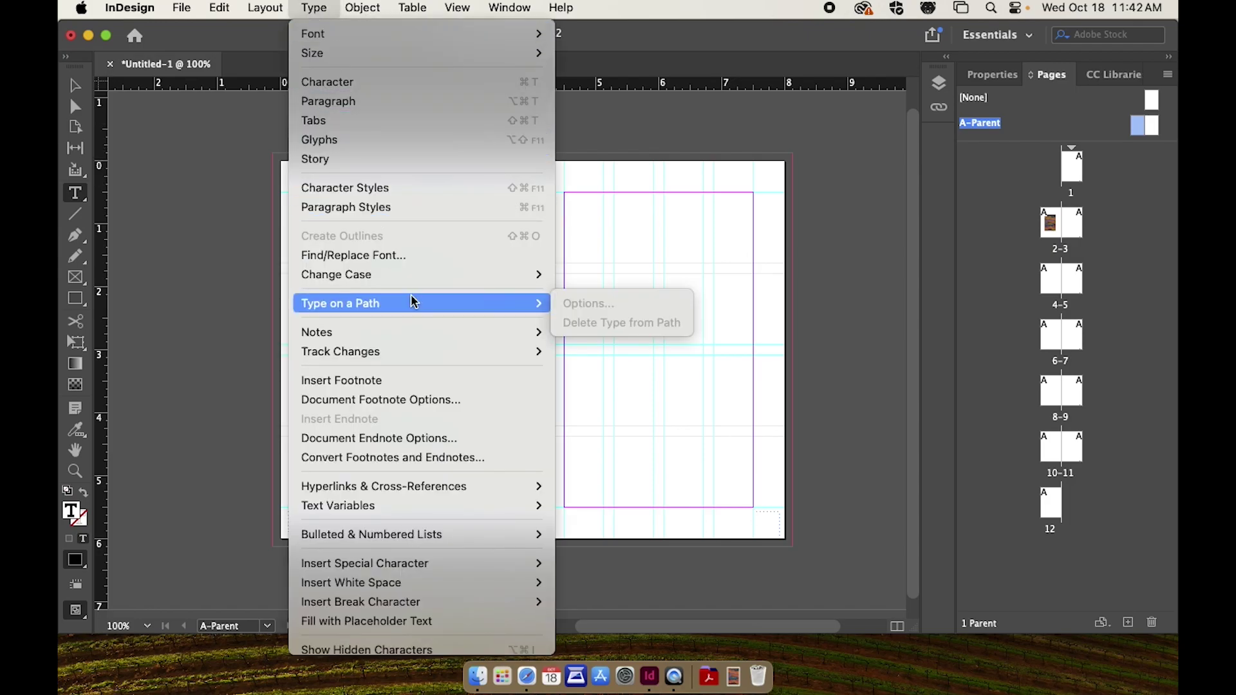
pyautogui.moveTo(598, 575)
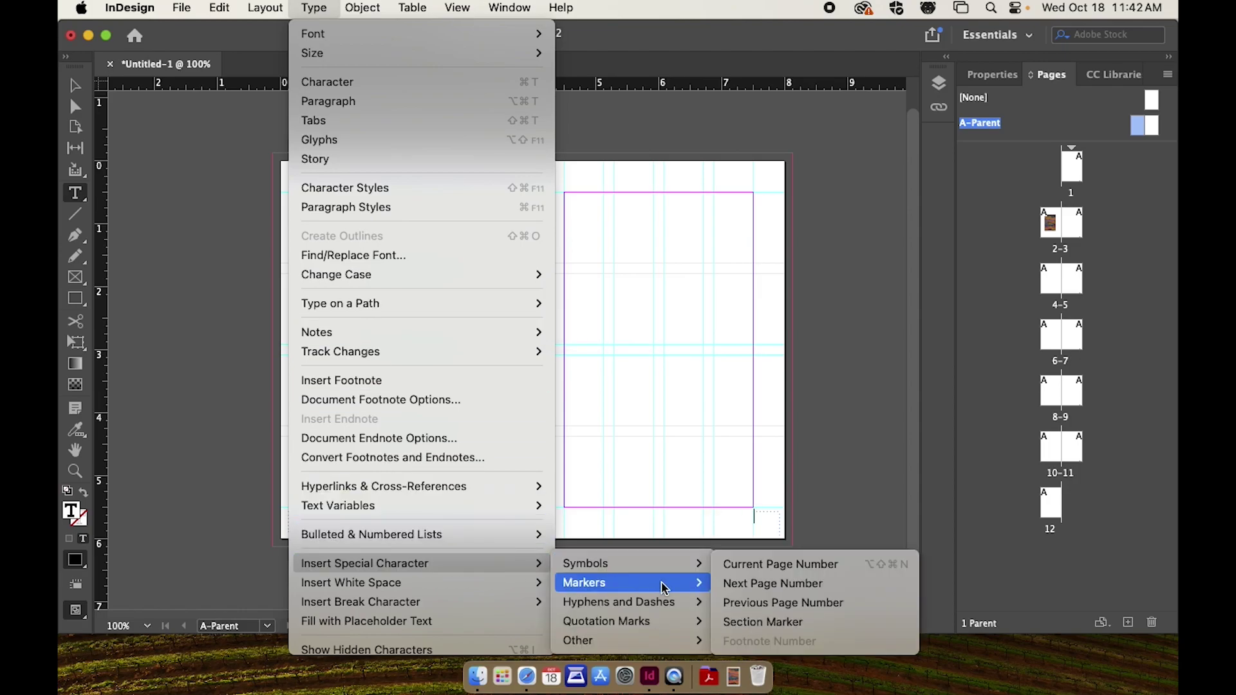
pyautogui.click(776, 564)
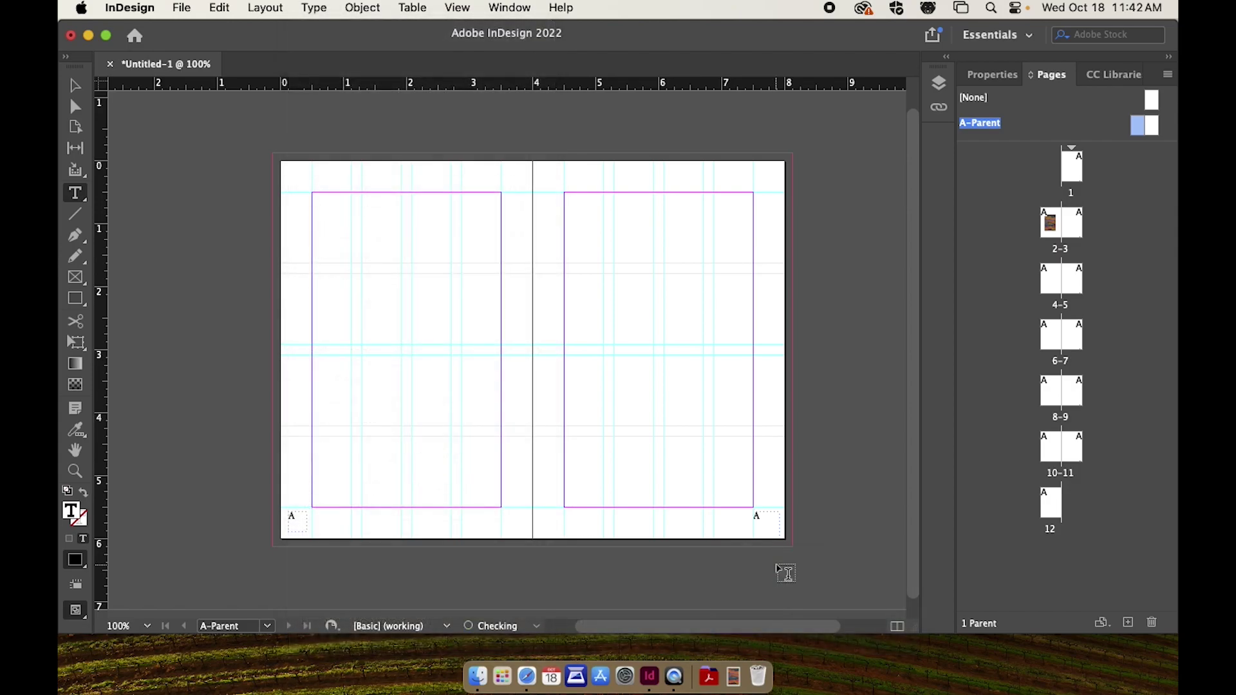
pyautogui.click(74, 84)
pyautogui.click(181, 163)
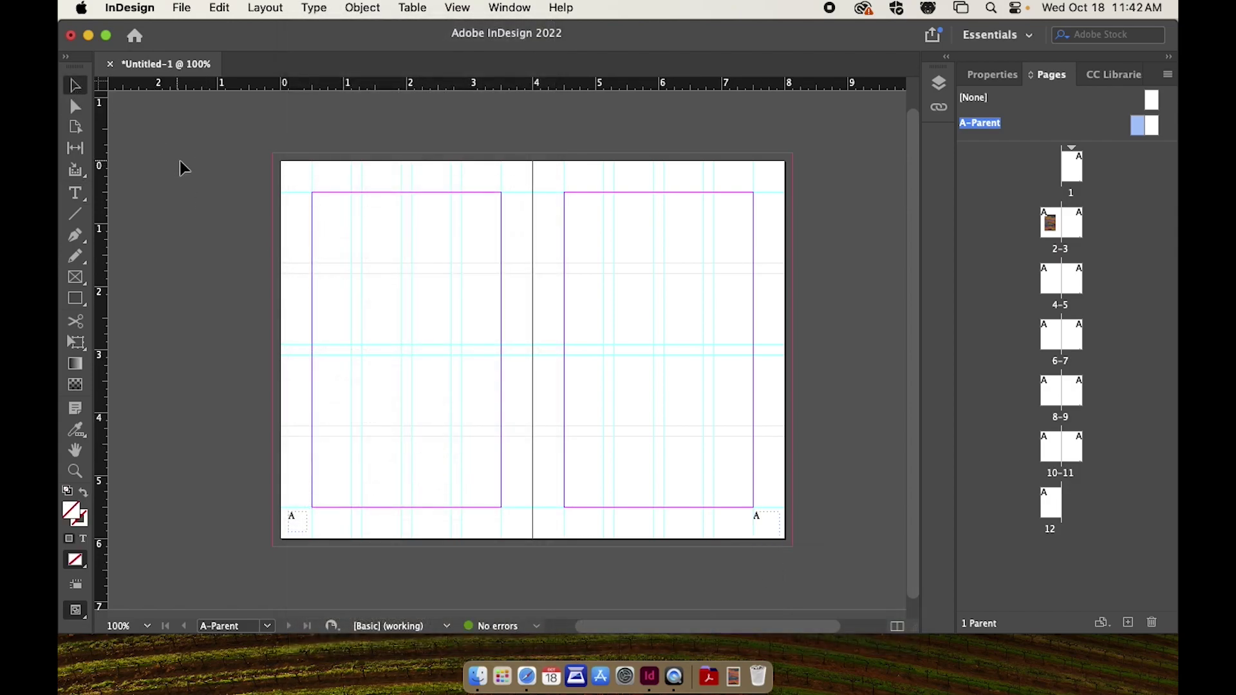
# Open the spread of pages 2 and 3, and examine the automatic page numbers.
pyautogui.doubleClick(1072, 233)
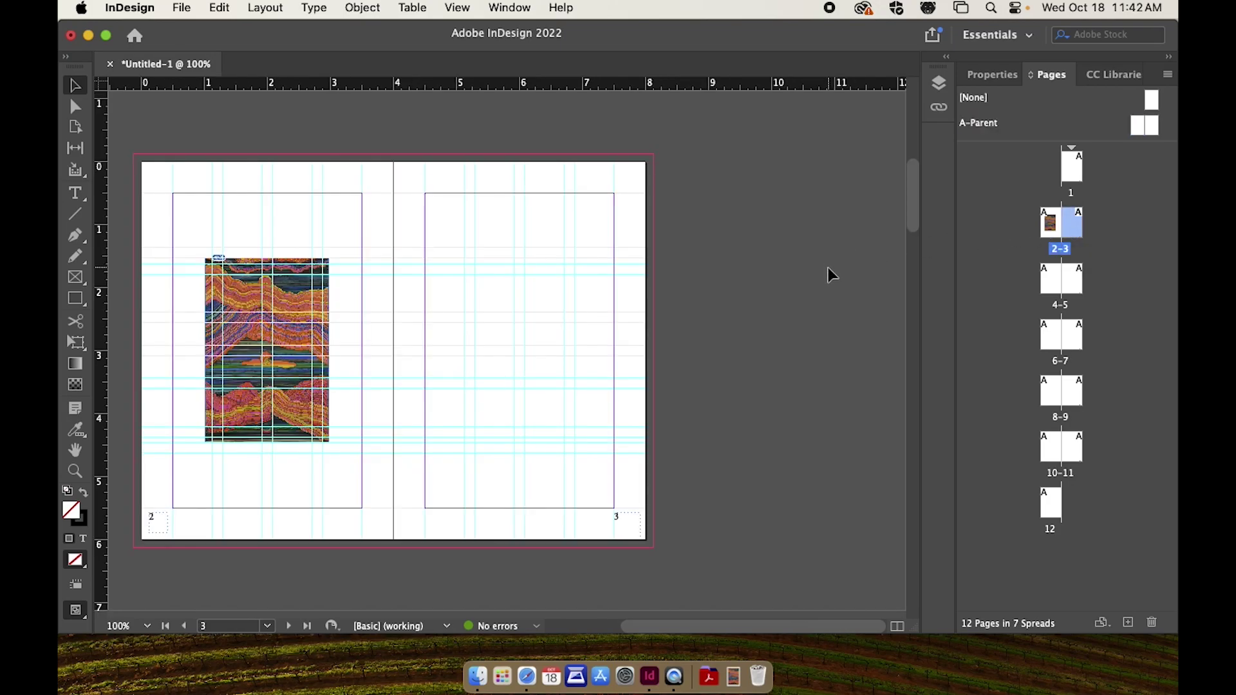
pyautogui.moveTo(914, 210); pyautogui.dragTo(911, 139)
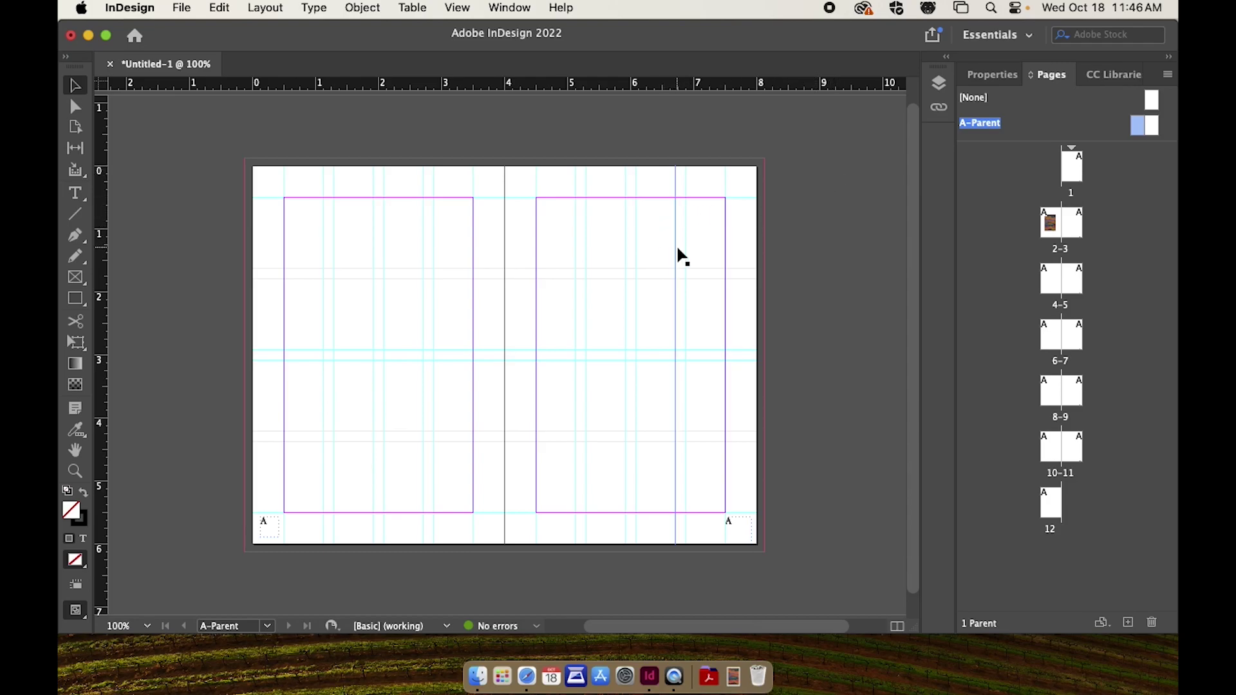
# On the spread of pages 4 and 5, draw a rectangle covering page 4 from the outer bleed edges to the spine.
pyautogui.click(75, 303)
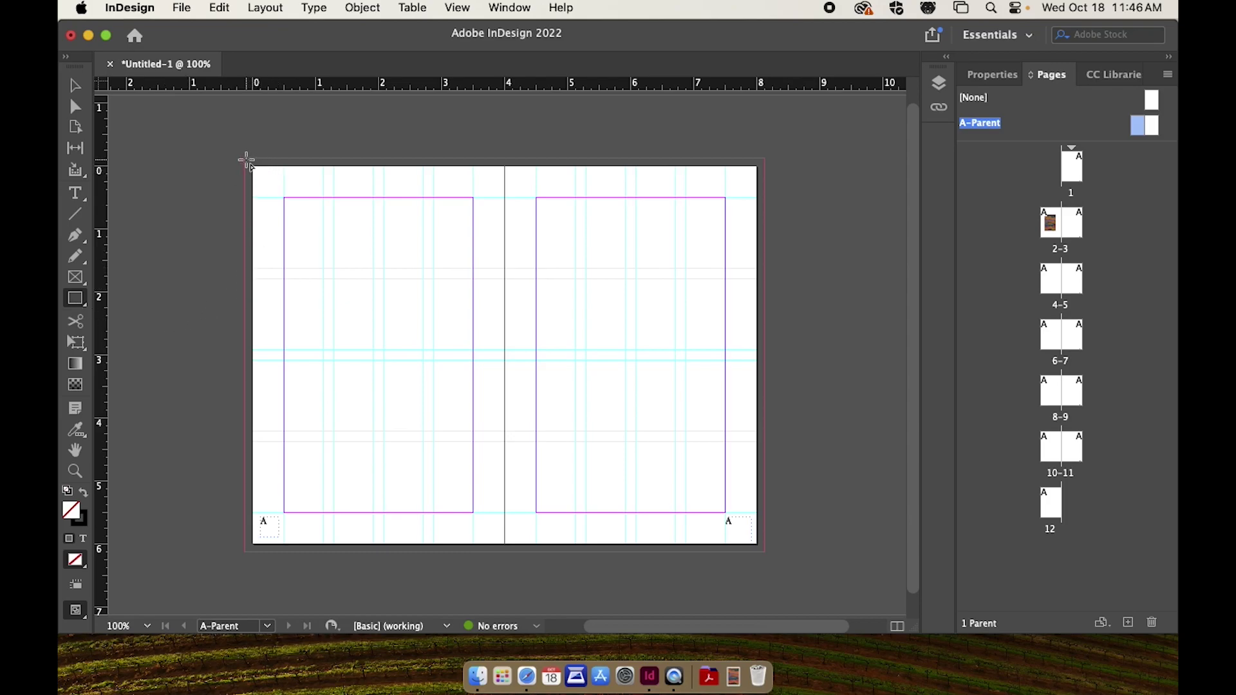
pyautogui.click(1072, 233)
pyautogui.doubleClick(1072, 233)
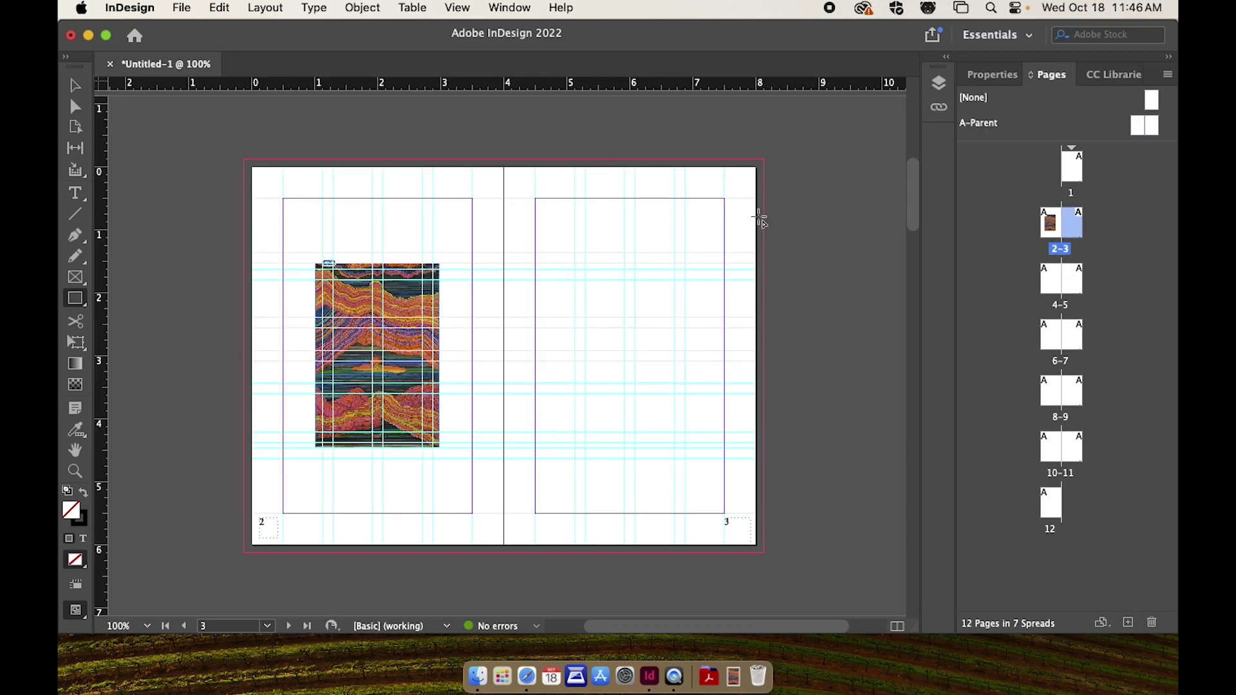
pyautogui.click(1053, 293)
pyautogui.doubleClick(1052, 293)
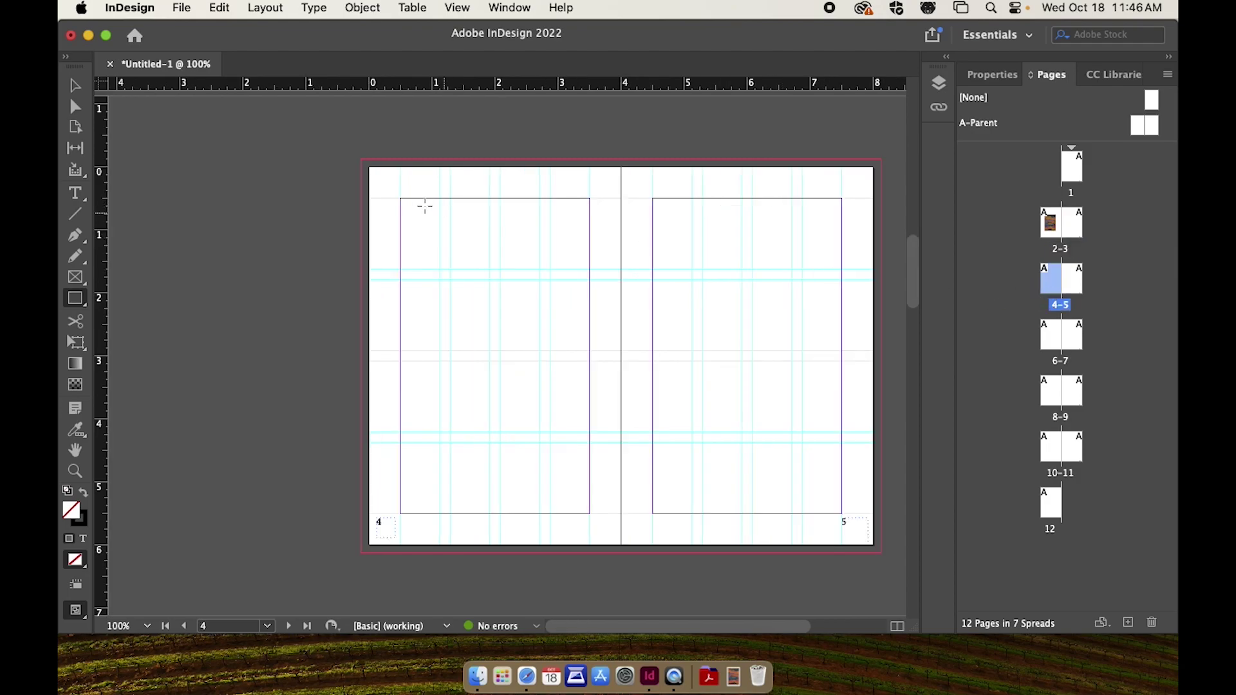
pyautogui.moveTo(361, 159); pyautogui.dragTo(621, 552)
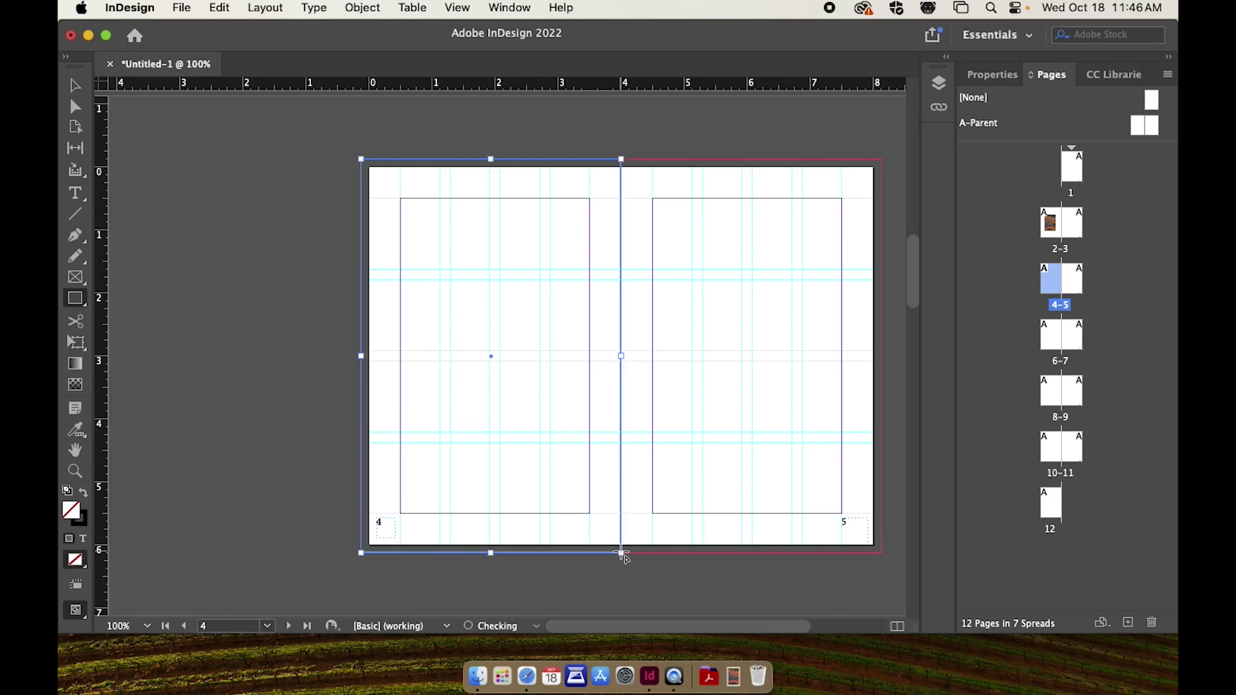
# Add the black as a CMYK swatch, and fill the page 4 rectangle with teal #00aaa2.
pyautogui.doubleClick(79, 523)
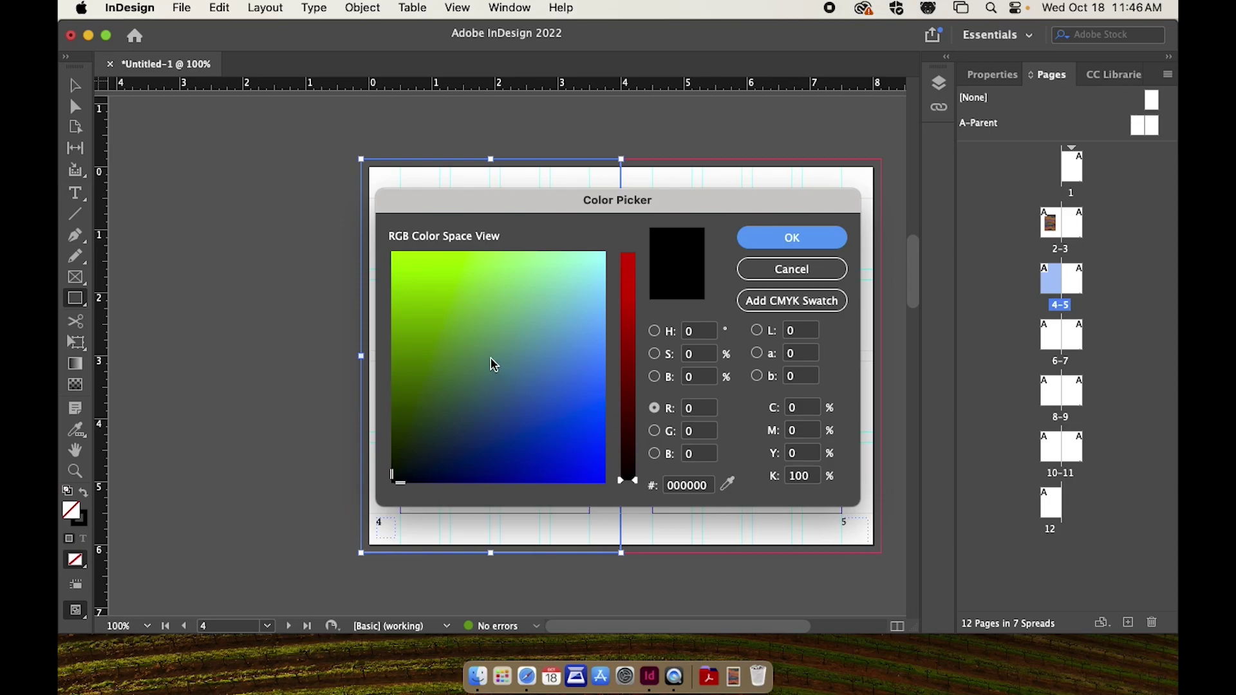
pyautogui.click(760, 303)
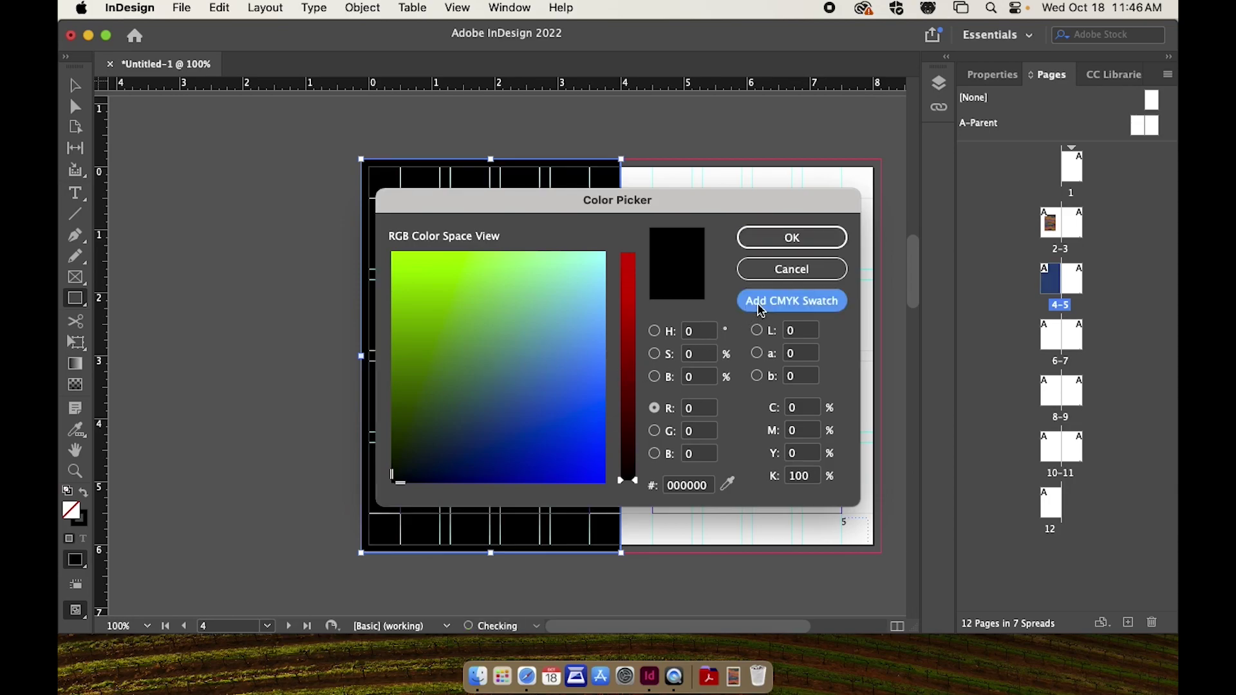
pyautogui.moveTo(474, 339); pyautogui.dragTo(528, 329)
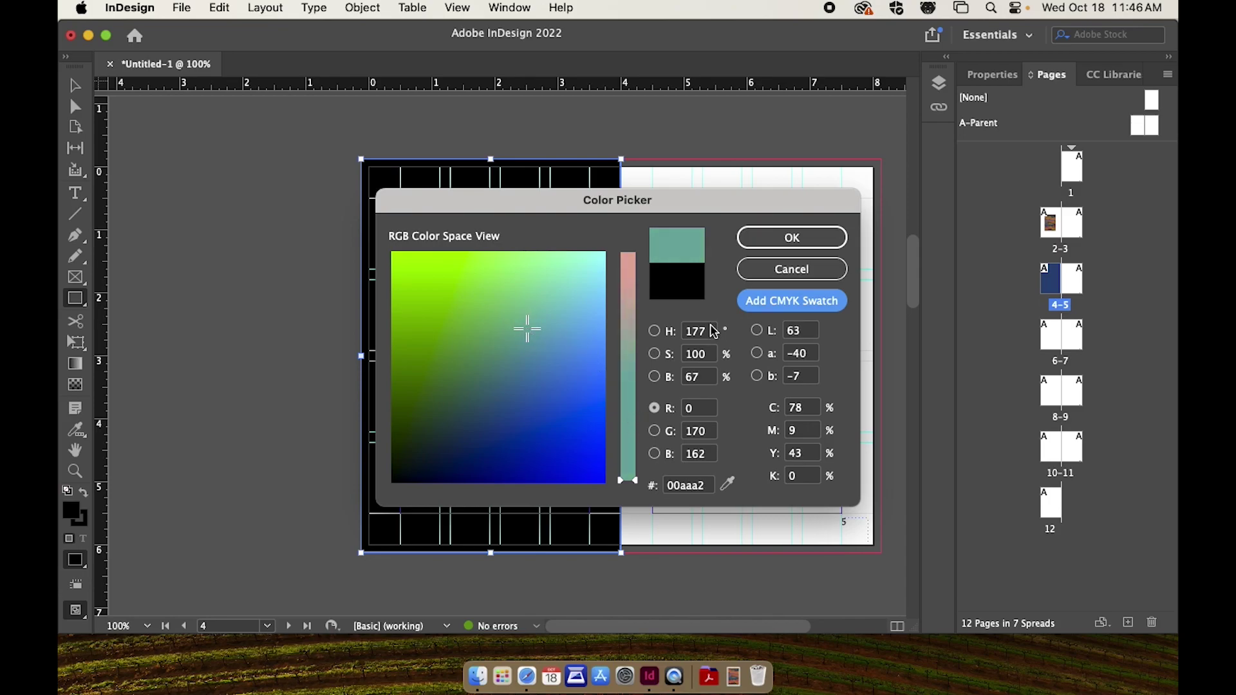
pyautogui.click(792, 237)
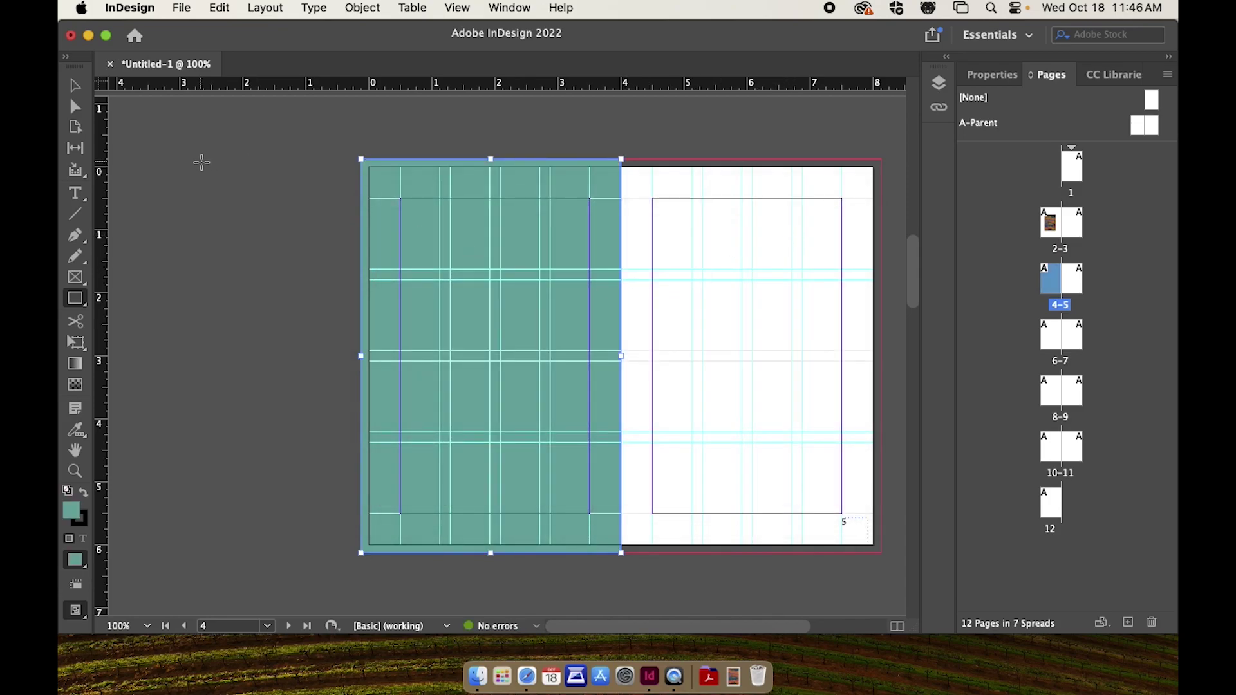
# Deselect the teal rectangle and preview the spread of pages 4 and 5 with guides hidden, restoring the guides when done.
pyautogui.press('w')
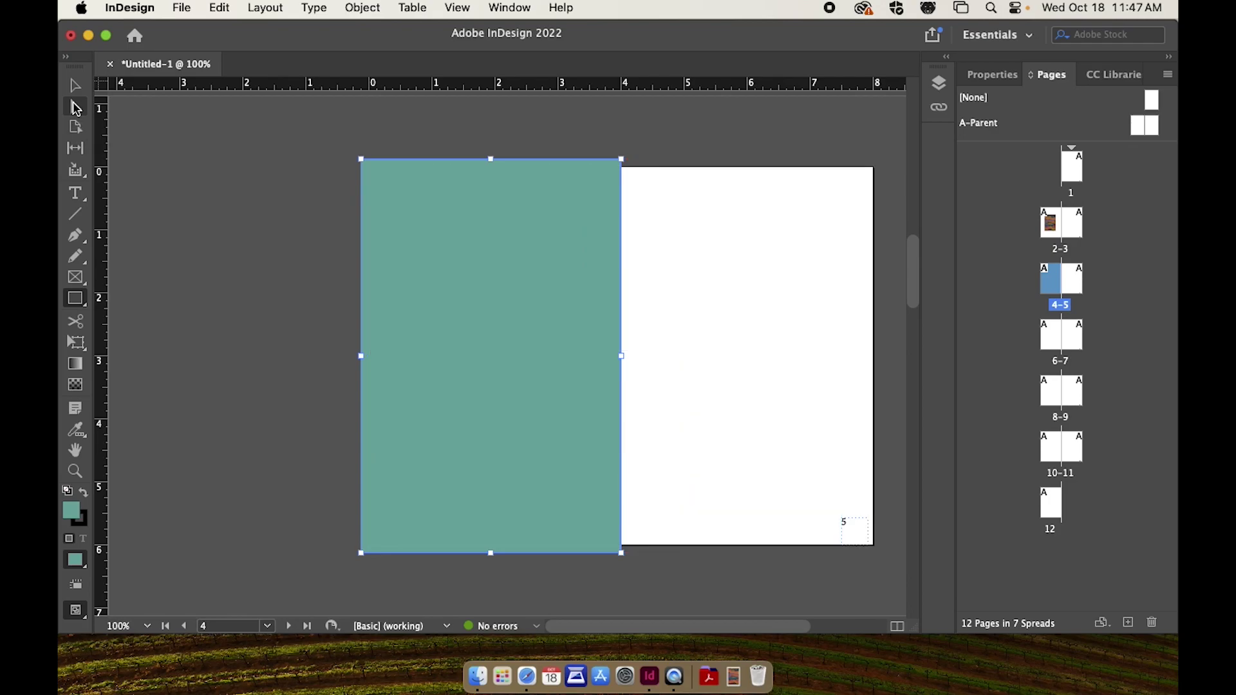
pyautogui.click(76, 84)
pyautogui.click(235, 237)
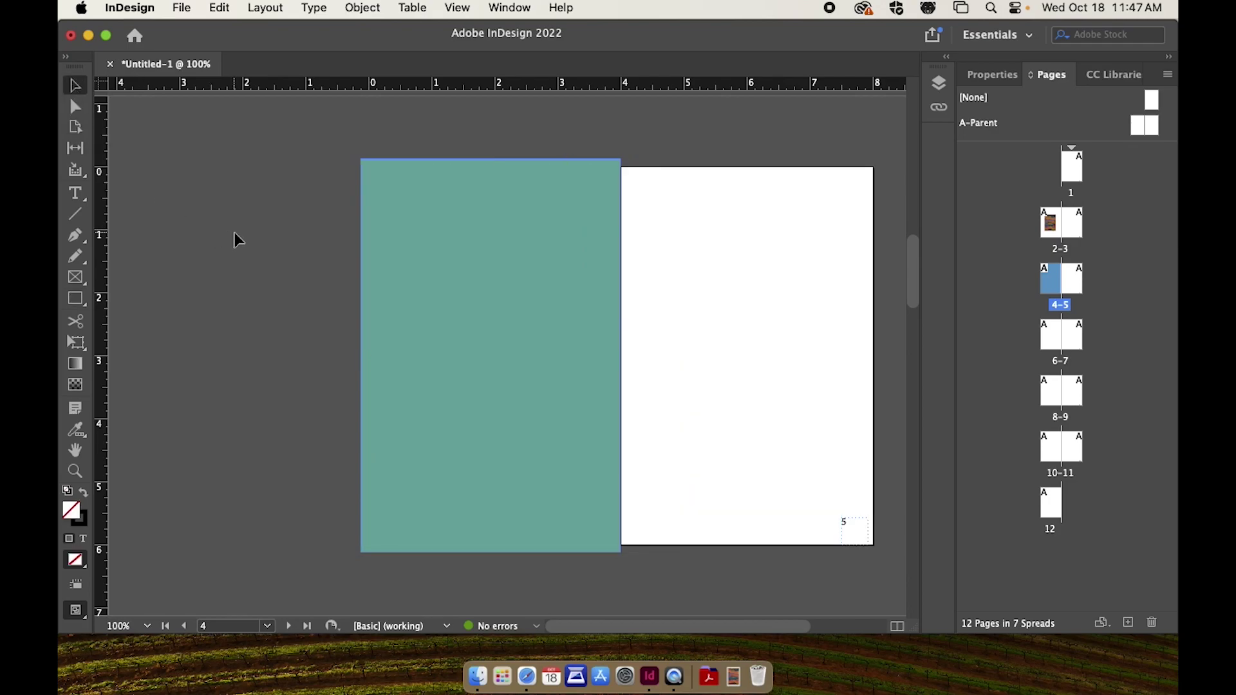
pyautogui.press('w')
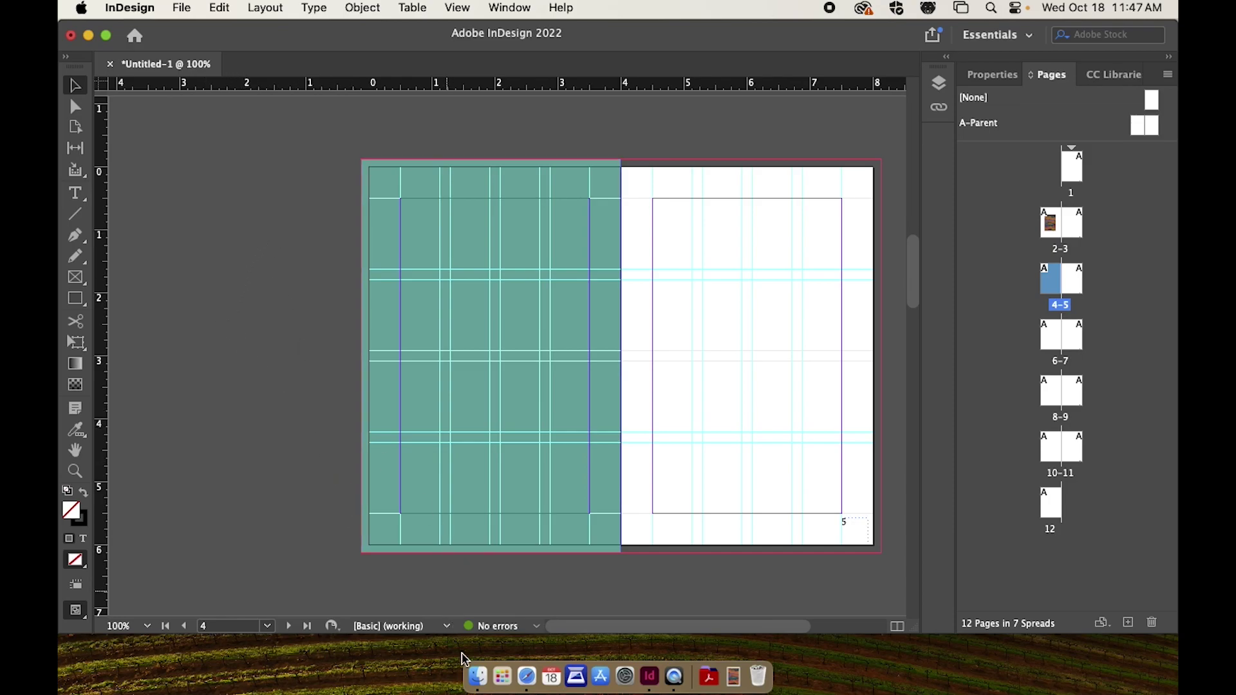
# Place the colourful wavy landscape image from Finder onto page 5, aligned with the spine and the upper bleed edge.
pyautogui.click(477, 676)
pyautogui.moveTo(505, 192); pyautogui.dragTo(736, 519)
pyautogui.click(685, 313)
pyautogui.moveTo(768, 394); pyautogui.dragTo(572, 284)
pyautogui.scroll(-1, 713, 284)
pyautogui.moveTo(651, 293); pyautogui.dragTo(701, 276)
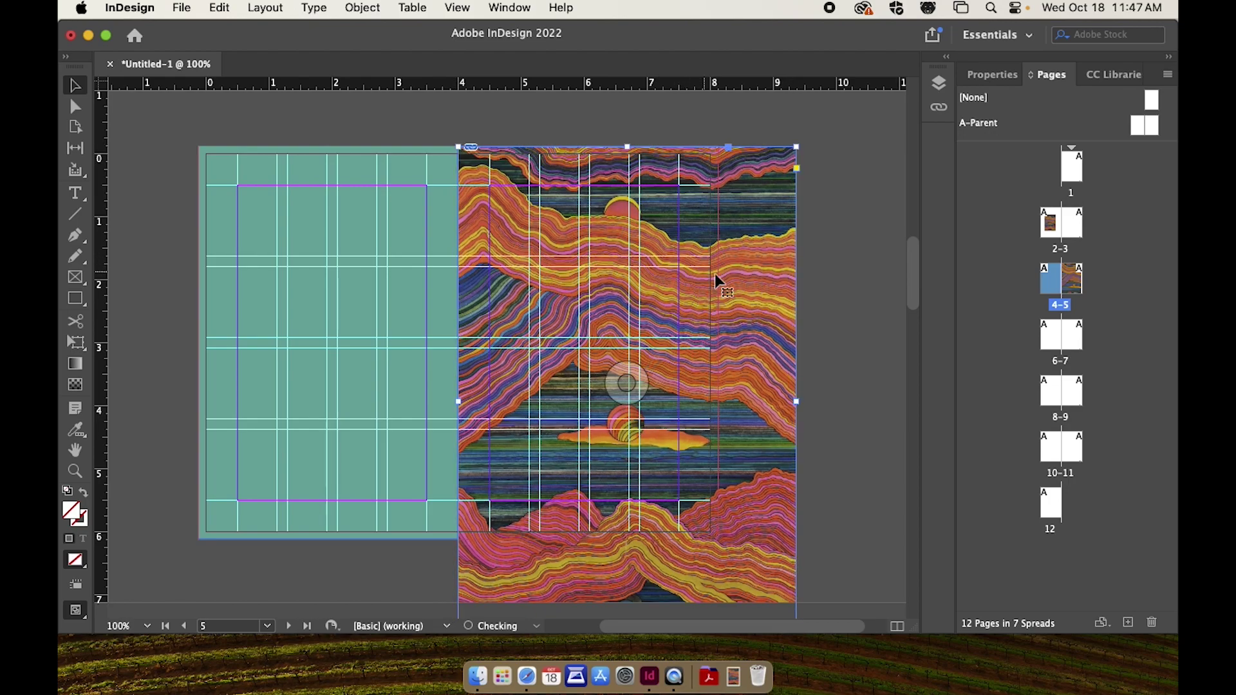
# Crop the page 5 image frame to the outer and lower bleed edges, and deselect it.
pyautogui.scroll(2, 755, 293)
pyautogui.scroll(-6, 754, 292)
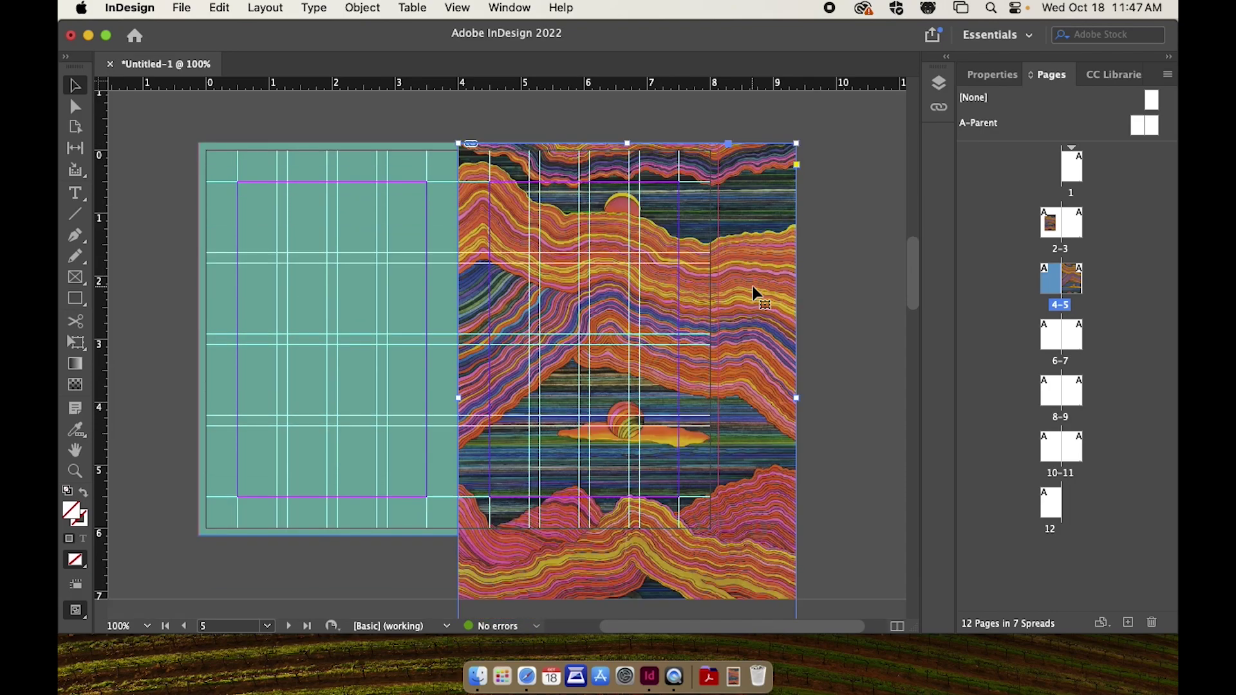
pyautogui.moveTo(796, 509); pyautogui.dragTo(720, 394)
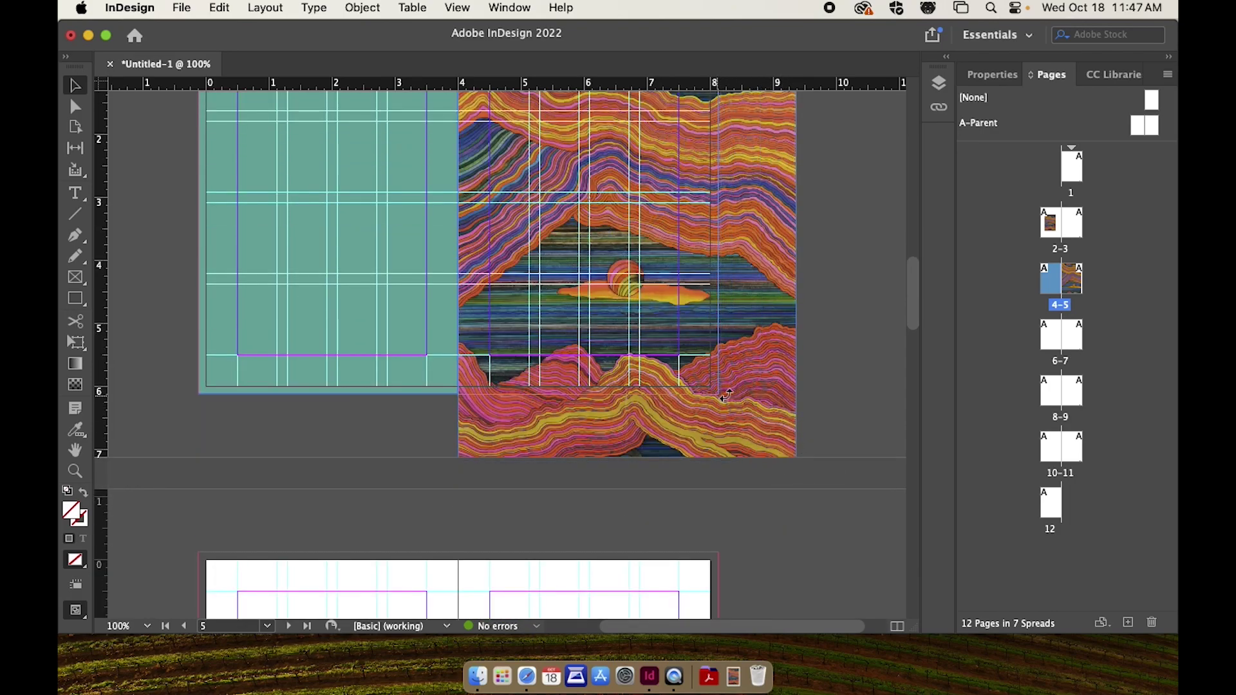
pyautogui.moveTo(786, 243); pyautogui.dragTo(808, 428)
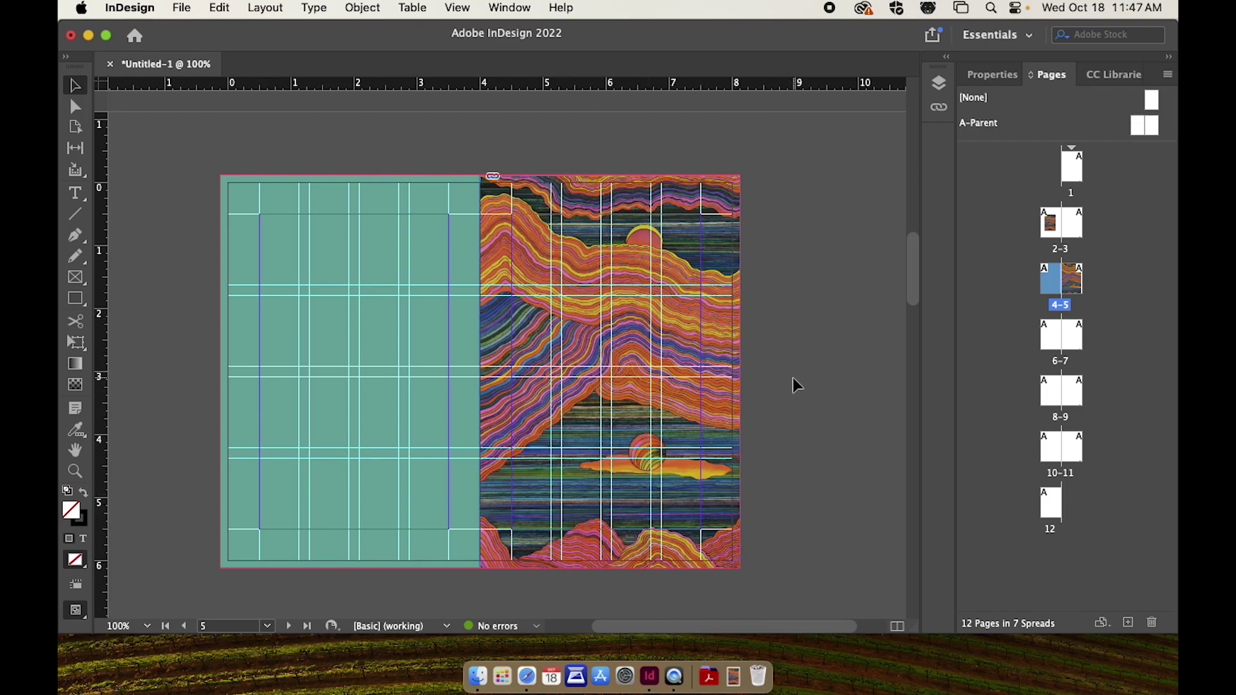
# Review the full-bleed spread of pages 4 and 5, and move on to the spread of pages 6 and 7.
pyautogui.press('space')
pyautogui.press('space')
pyautogui.moveTo(810, 461); pyautogui.dragTo(854, 397)
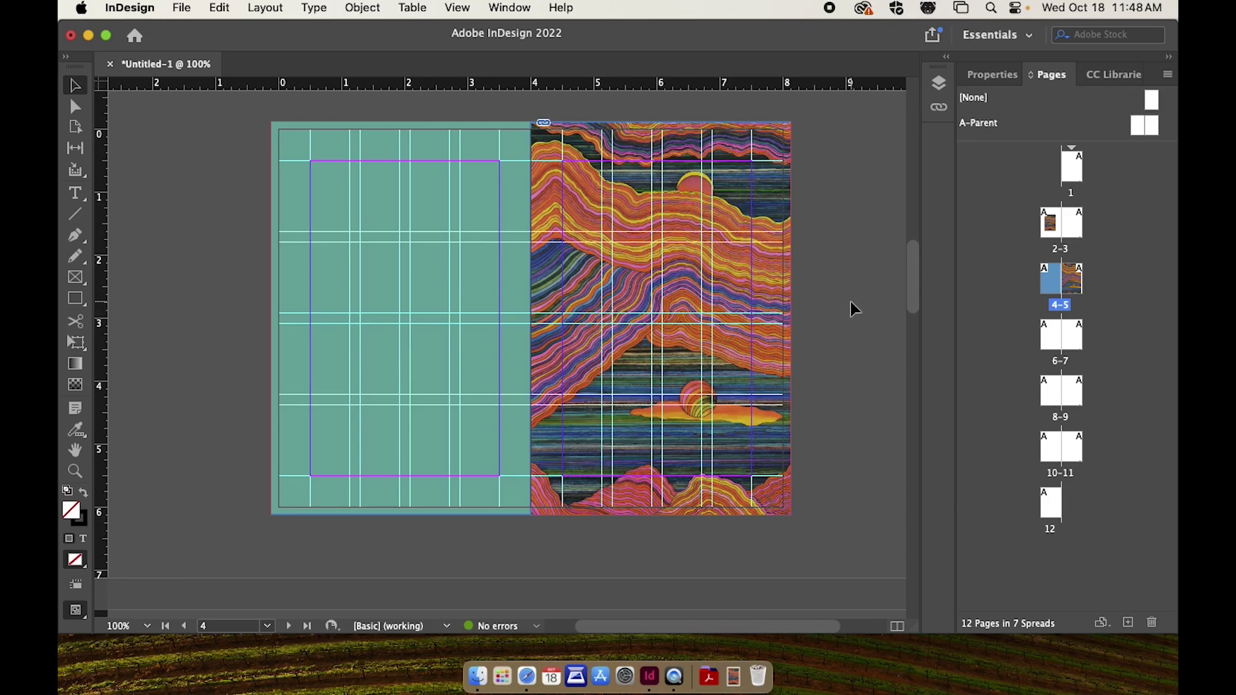
pyautogui.scroll(-10, 850, 321)
pyautogui.scroll(-5, 840, 269)
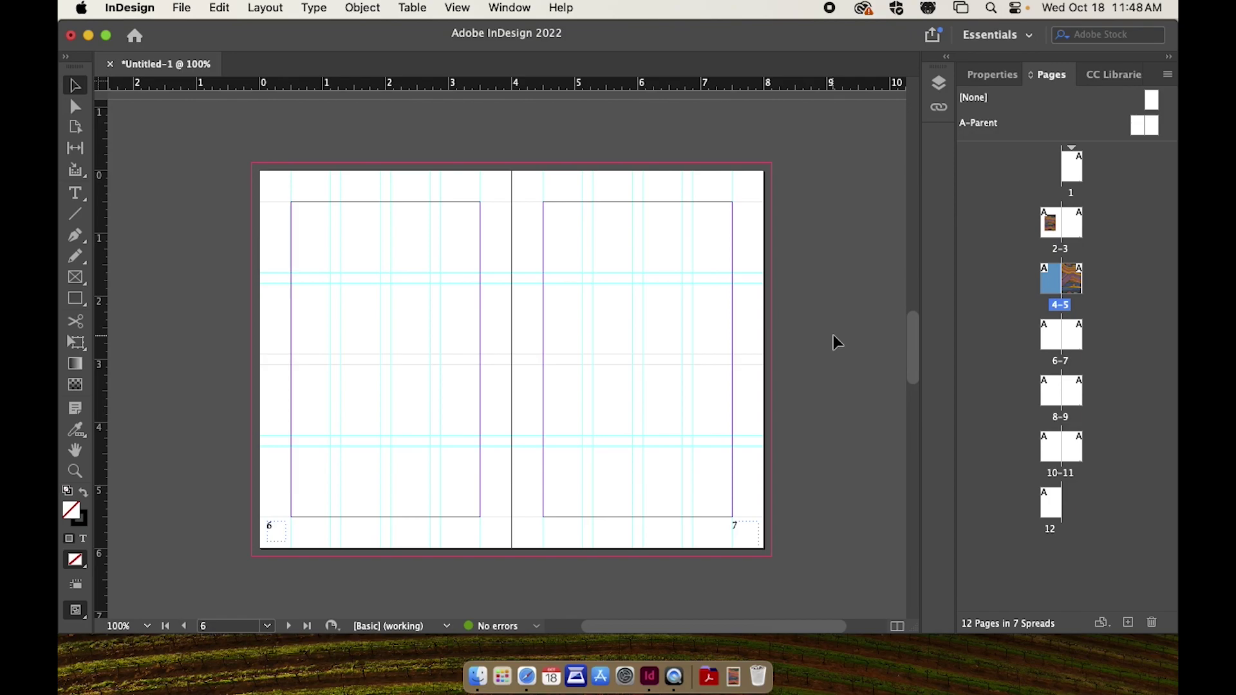
# Add a text frame about 1.75 × 2.75 in to page 7, snapped to the guides, with random capital letters starting "HFJDKAHFJDKASLFHJD".
pyautogui.scroll(-2, 836, 338)
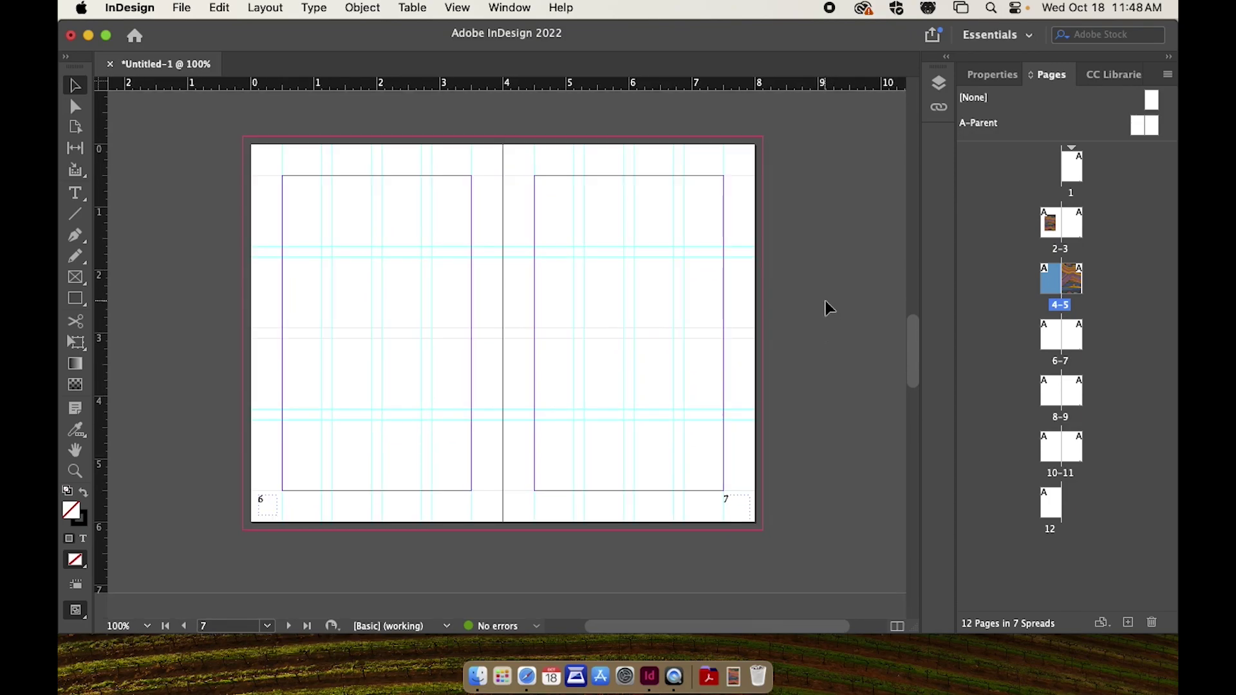
pyautogui.click(75, 193)
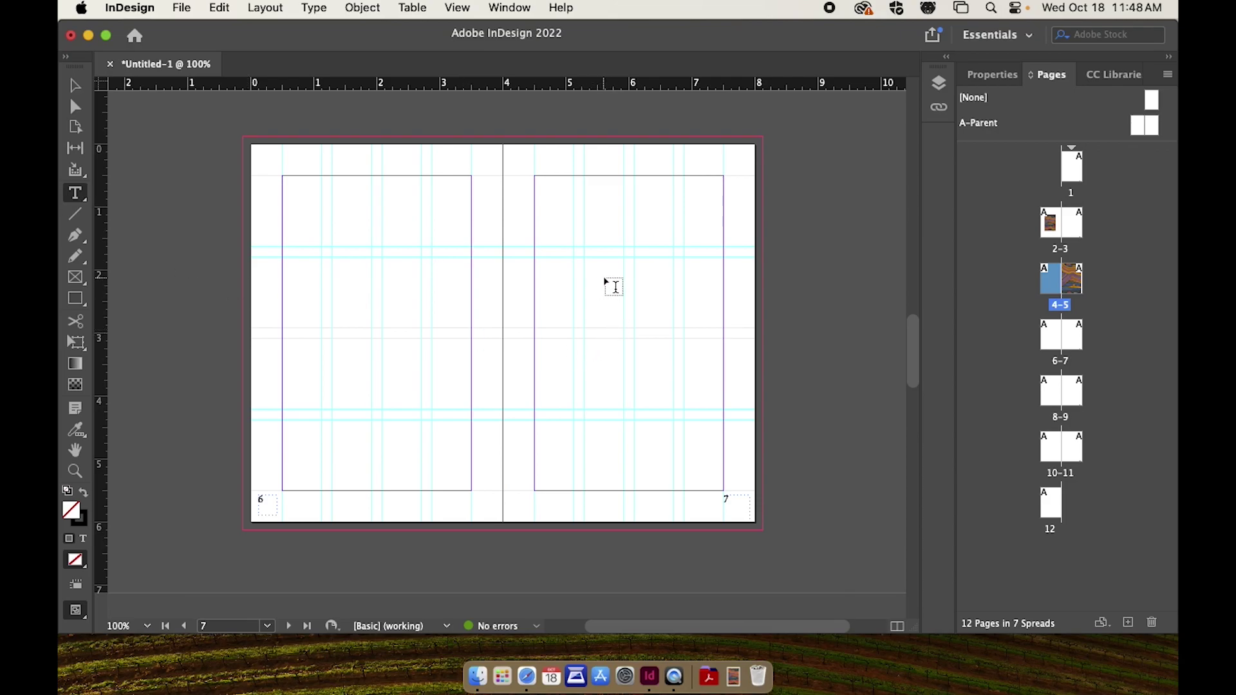
pyautogui.moveTo(573, 247); pyautogui.dragTo(684, 420)
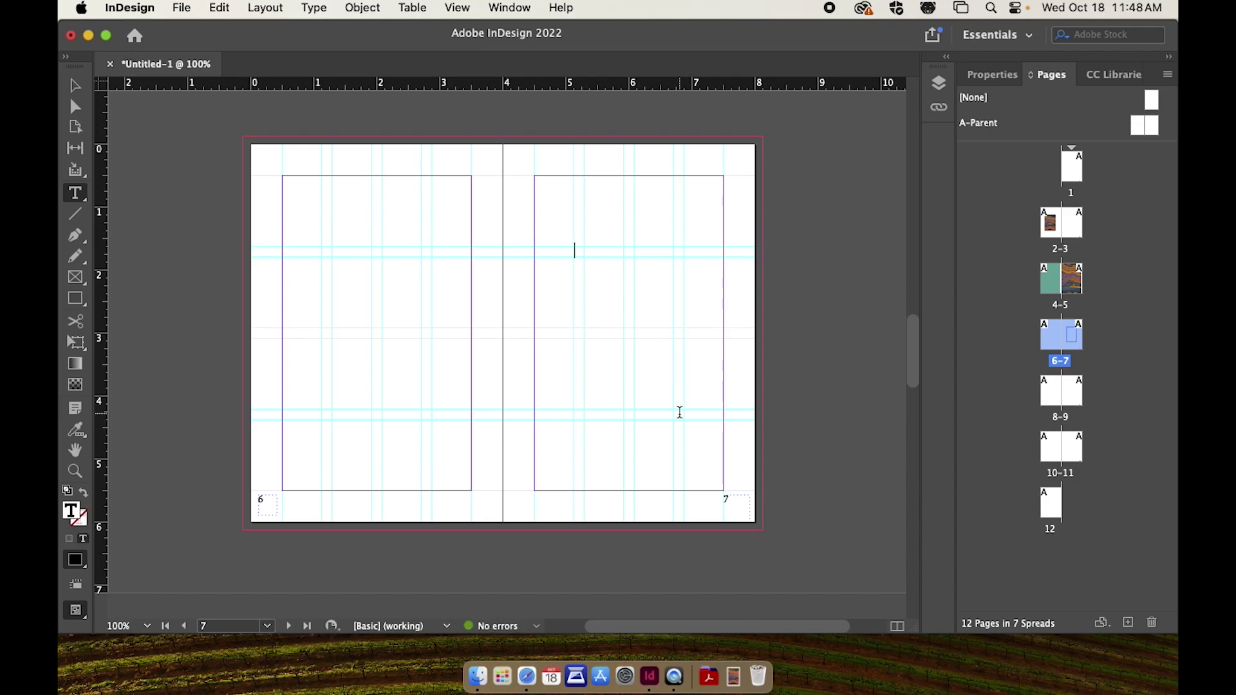
pyautogui.write('HFJDKAHFJDKASLFHJDKASLFHJD')
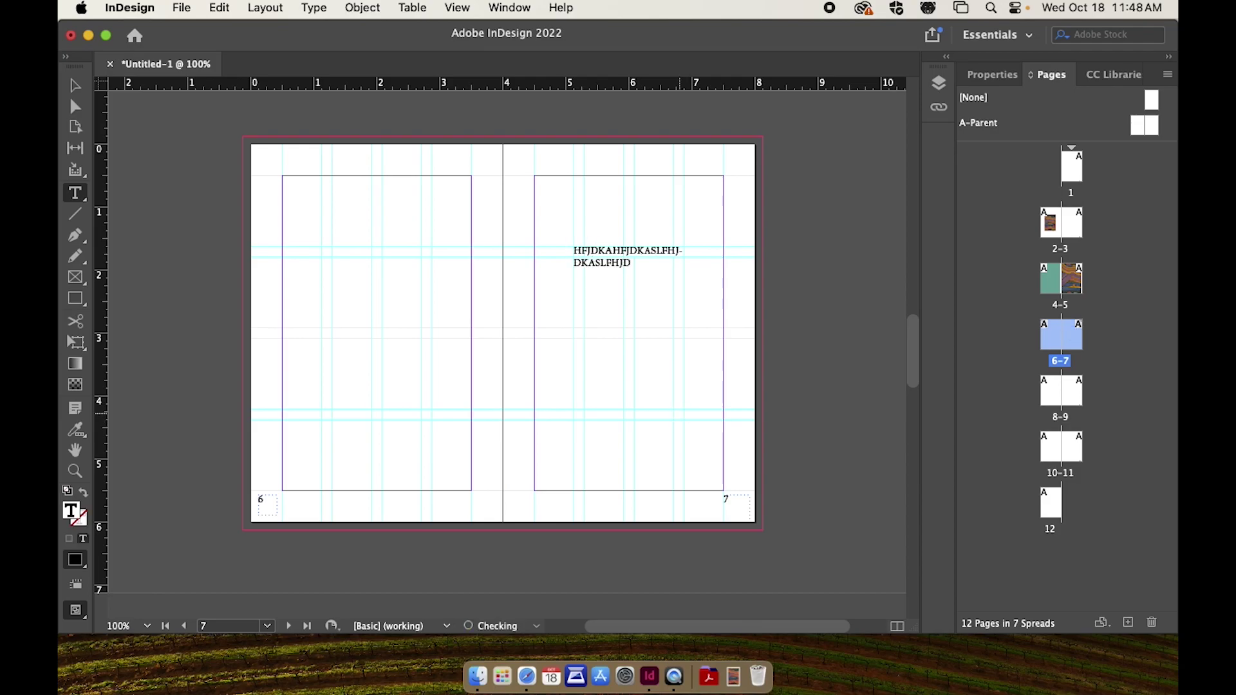
pyautogui.write('KSALHFJDKSALHFJDKSALHFJKDLSAHFJKASLFHJDKALFHJDKALFHJDK')
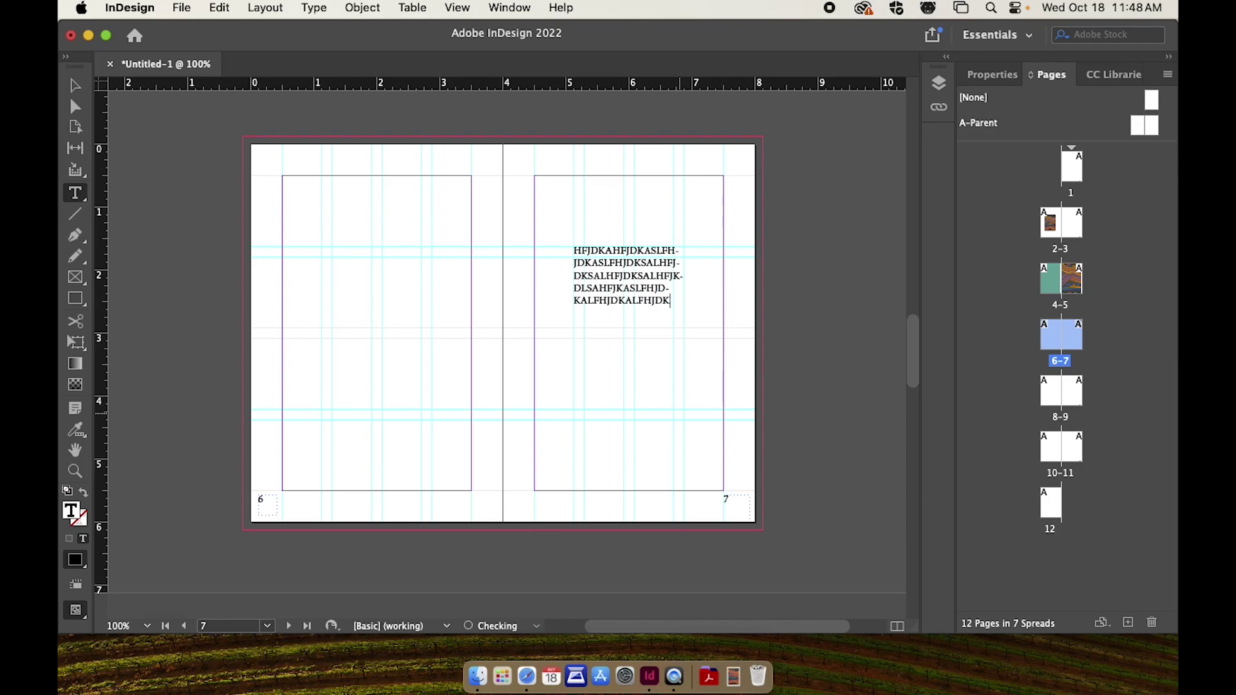
# Fill the page 7 text frame by duplicating its placeholder text until it overflows, and deselect the frame.
pyautogui.press('super+a')
pyautogui.press('super+c')
pyautogui.click(616, 384)
pyautogui.press('super+v')
pyautogui.press('super+v')
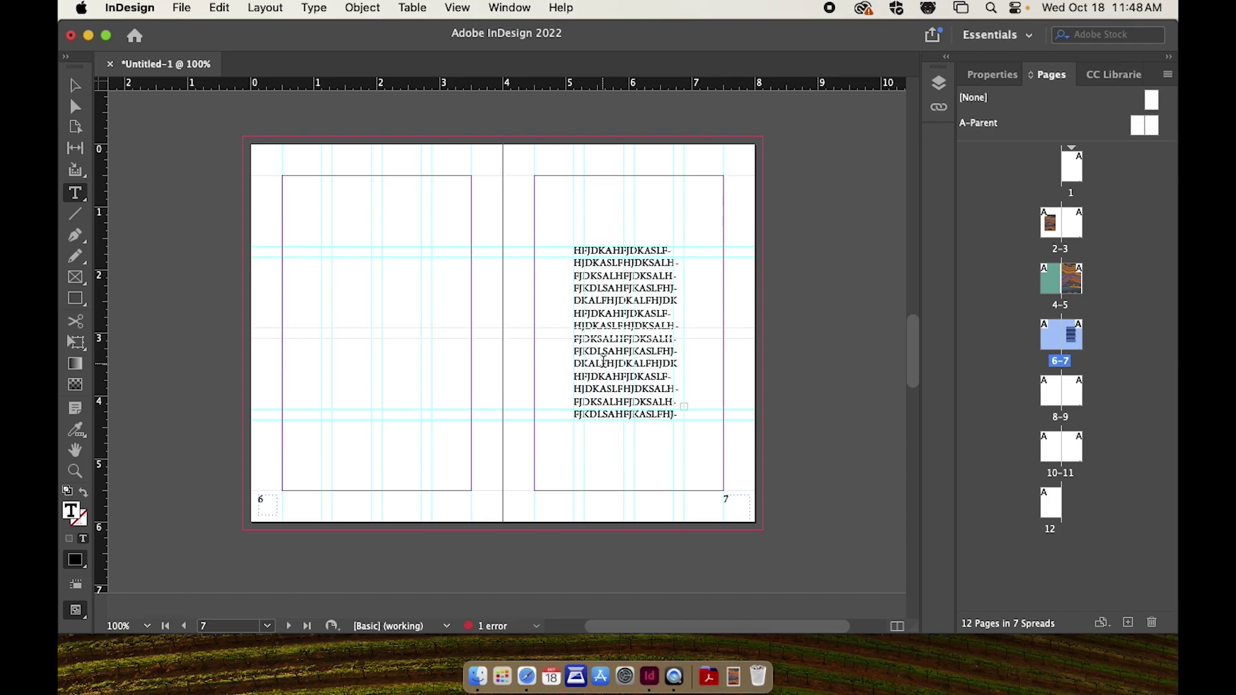
pyautogui.click(835, 320)
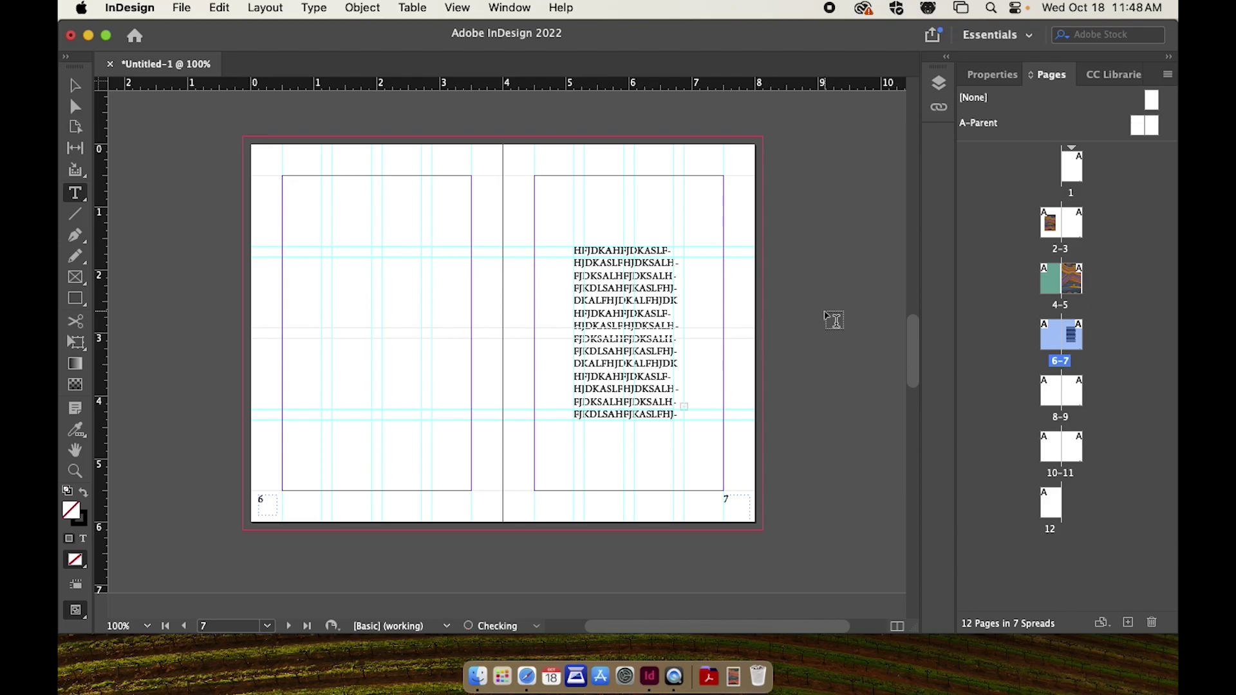
pyautogui.press('Escape')
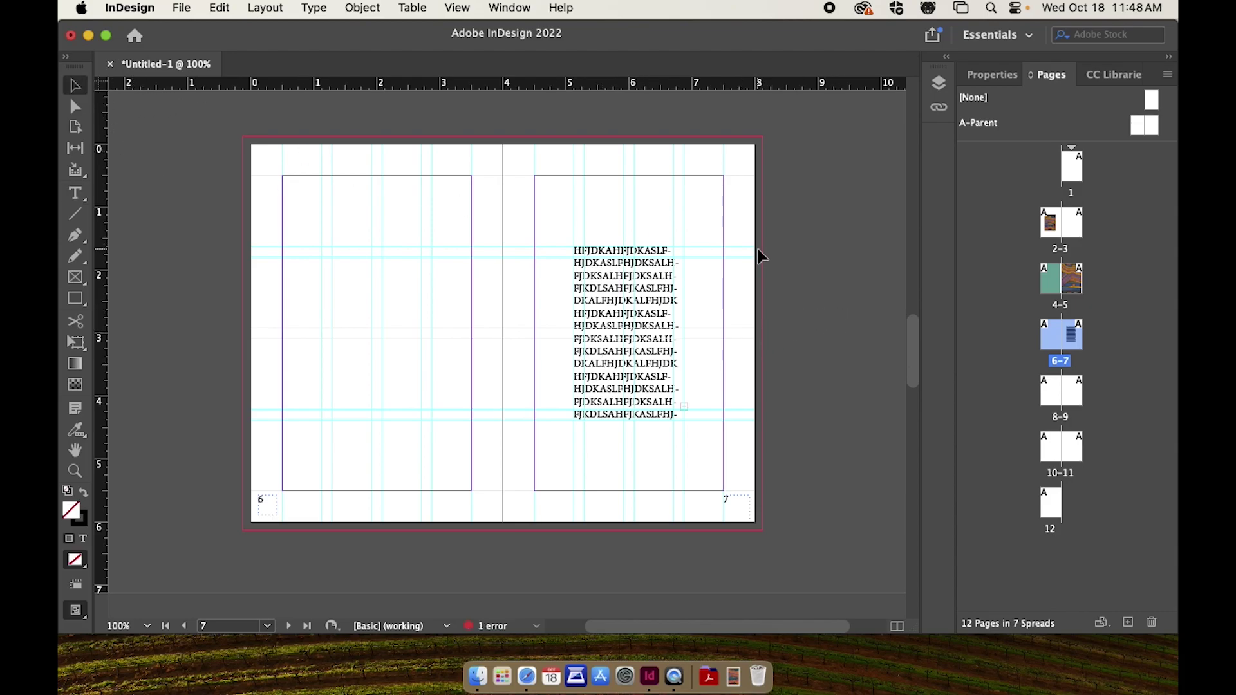
# Select the page 7 text frame and switch the workspace to Essentials Classic.
pyautogui.click(669, 293)
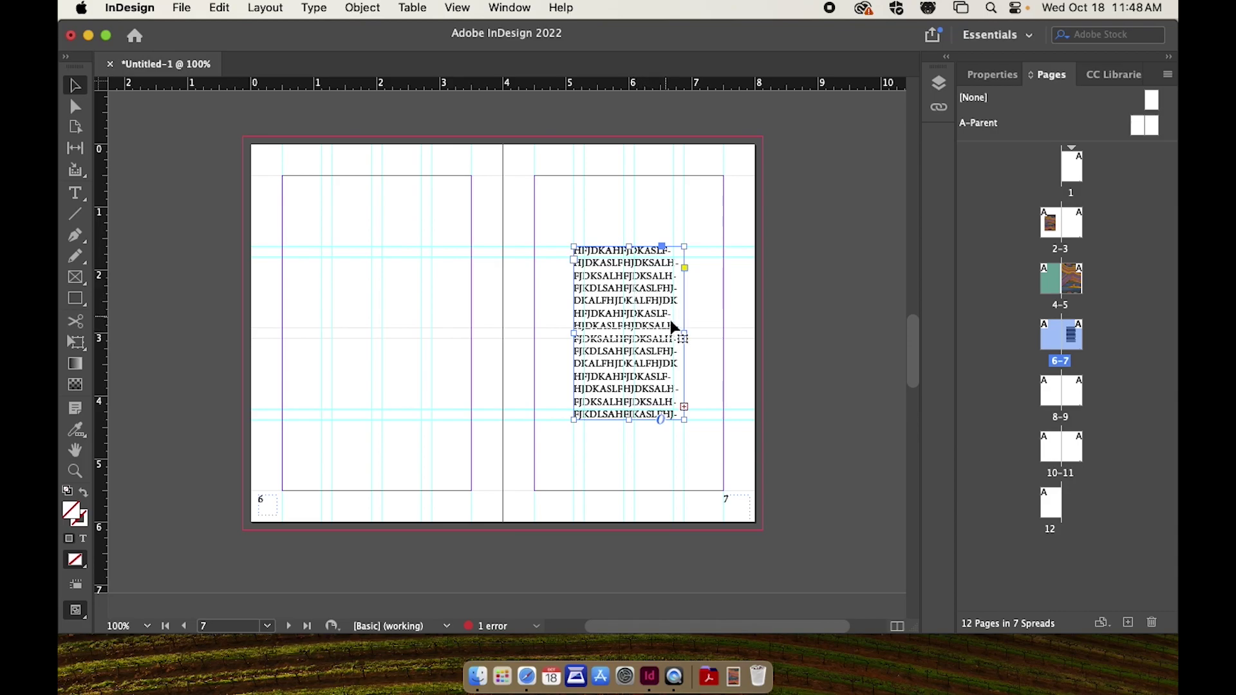
pyautogui.scroll(-1, 916, 354)
pyautogui.moveTo(914, 349)
pyautogui.mouseDown()
pyautogui.moveTo(915, 442)
pyautogui.moveTo(911, 348)
pyautogui.mouseUp()
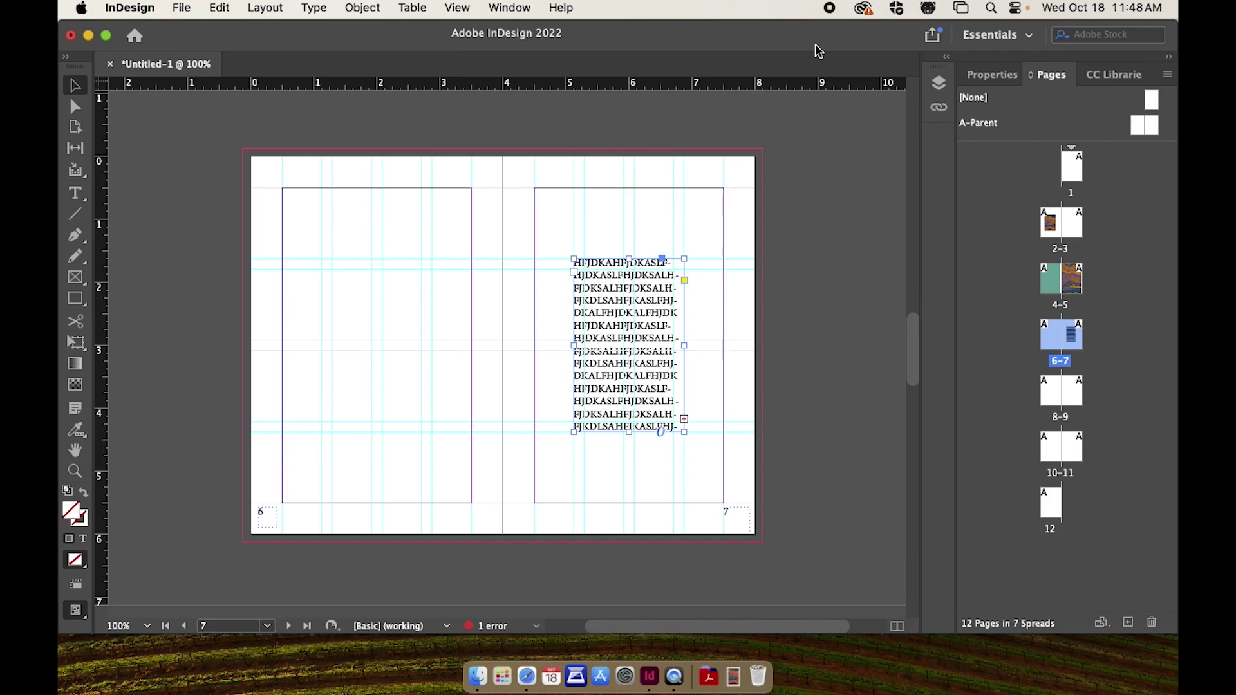
pyautogui.click(1011, 37)
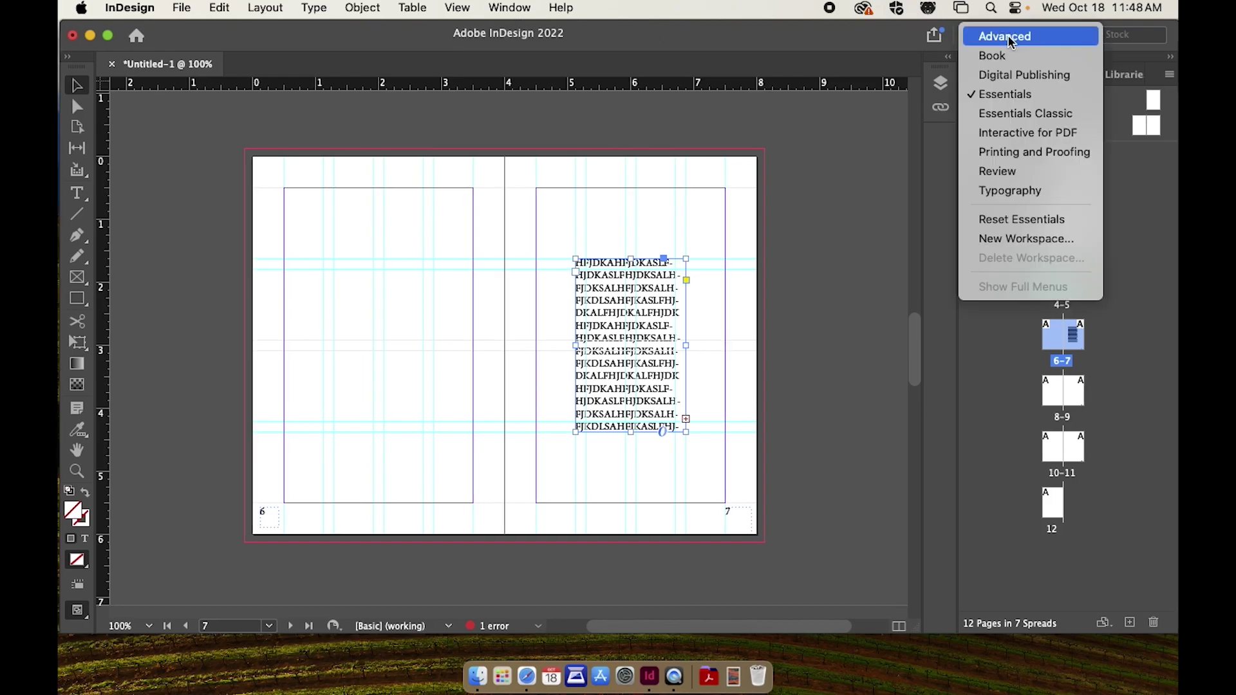
pyautogui.click(1029, 115)
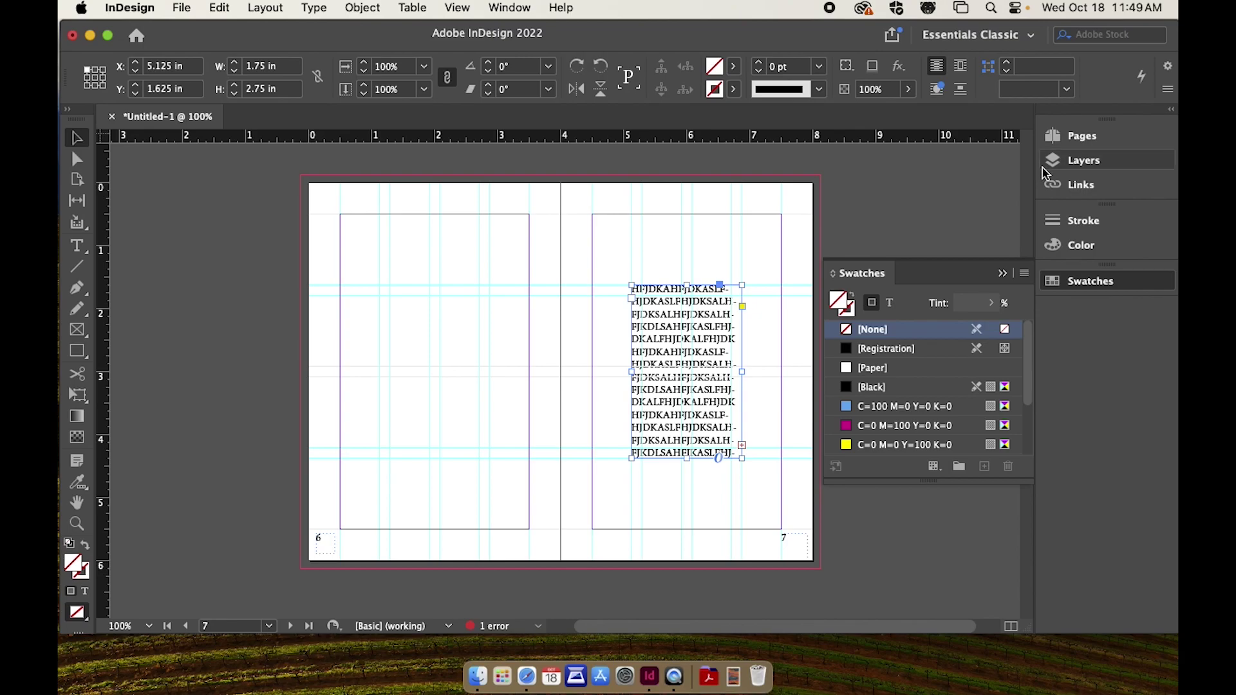
# Show the Character Styles settings and position them clear of the text frame.
pyautogui.click(500, 9)
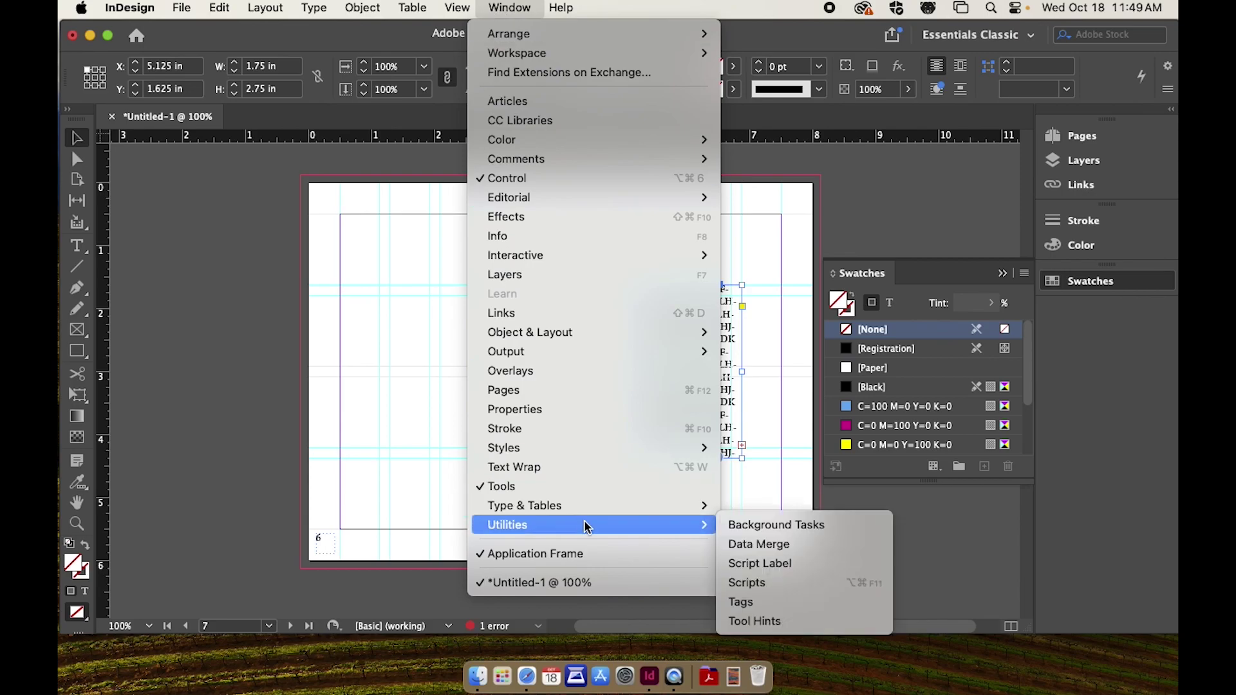
pyautogui.moveTo(589, 512)
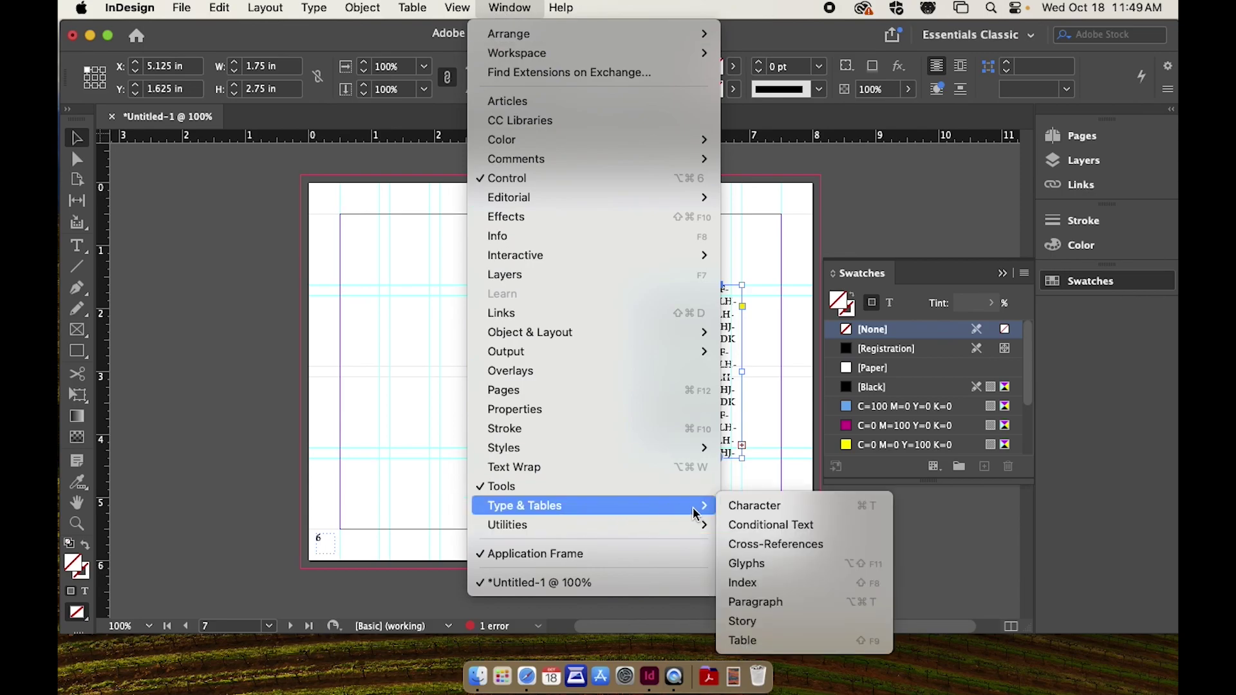
pyautogui.moveTo(691, 451)
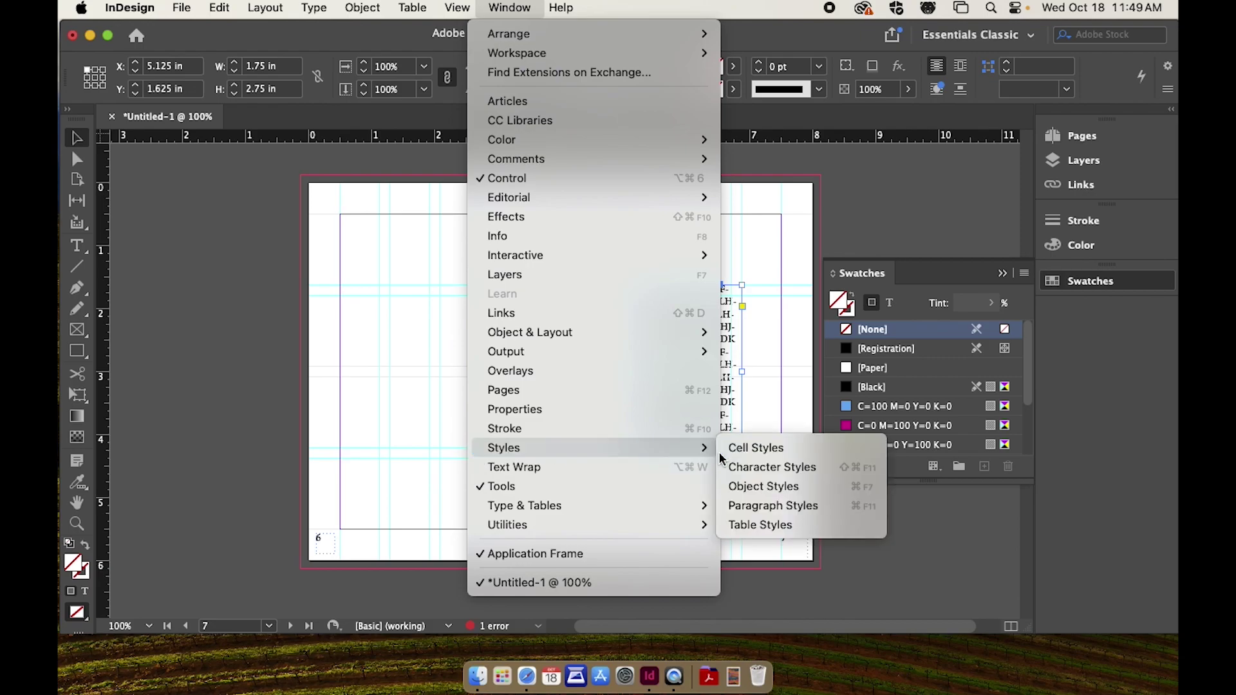
pyautogui.click(799, 471)
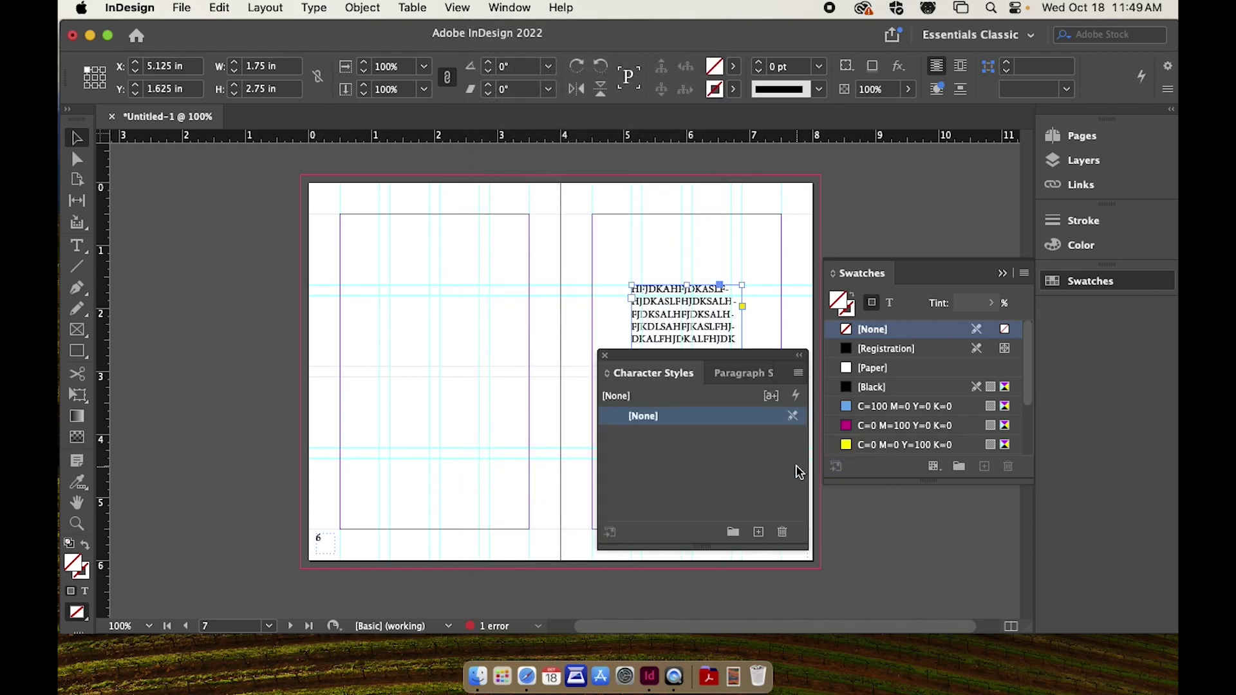
pyautogui.moveTo(728, 362); pyautogui.dragTo(944, 380)
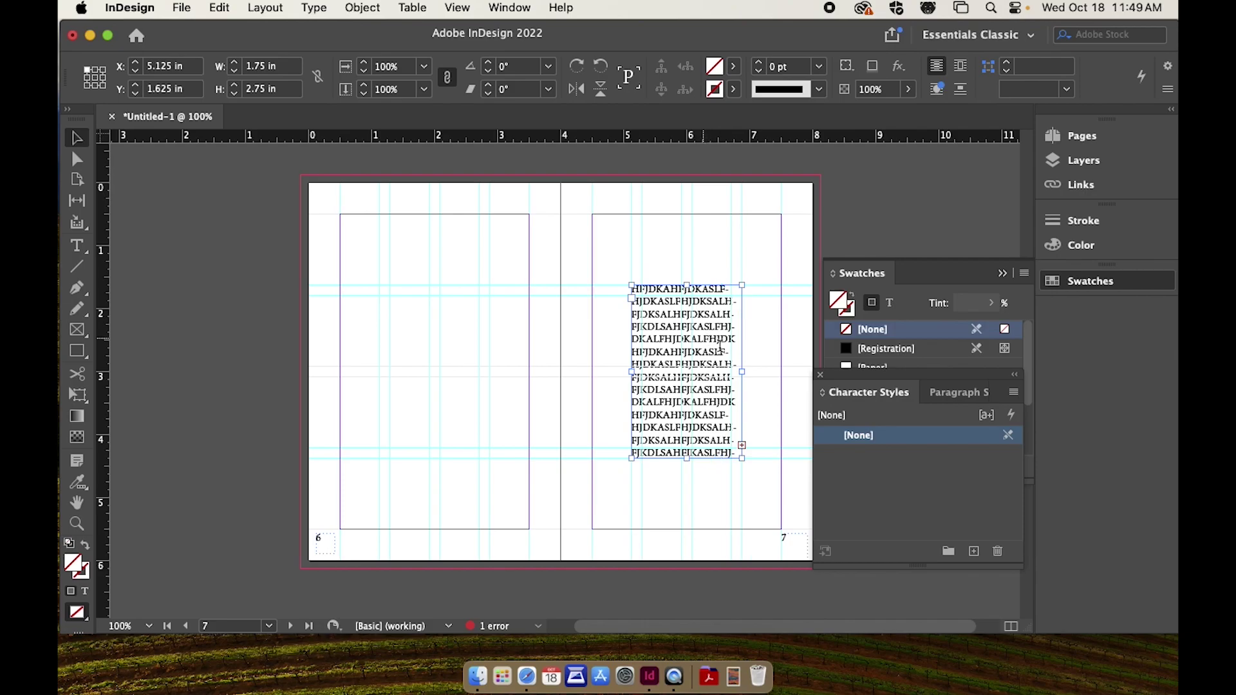
# Set all the text in the page 7 frame to Avenir Book at 11 pt.
pyautogui.doubleClick(718, 346)
pyautogui.press('super+a')
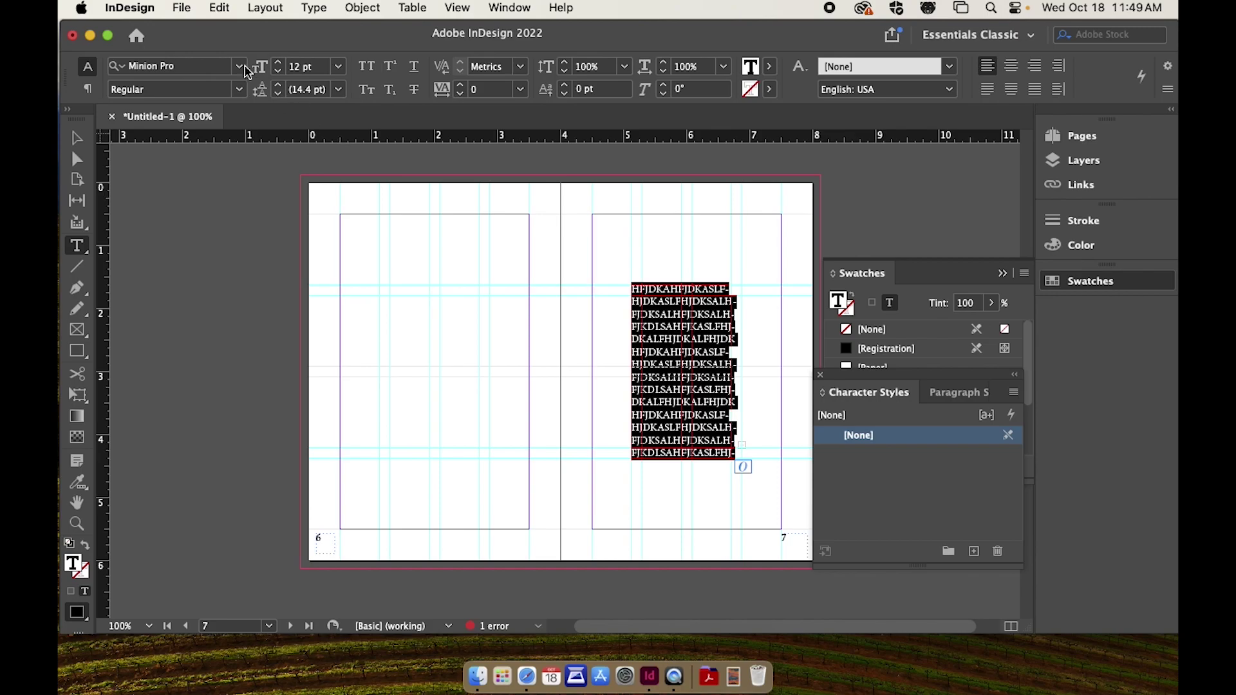
pyautogui.click(193, 66)
pyautogui.click(239, 66)
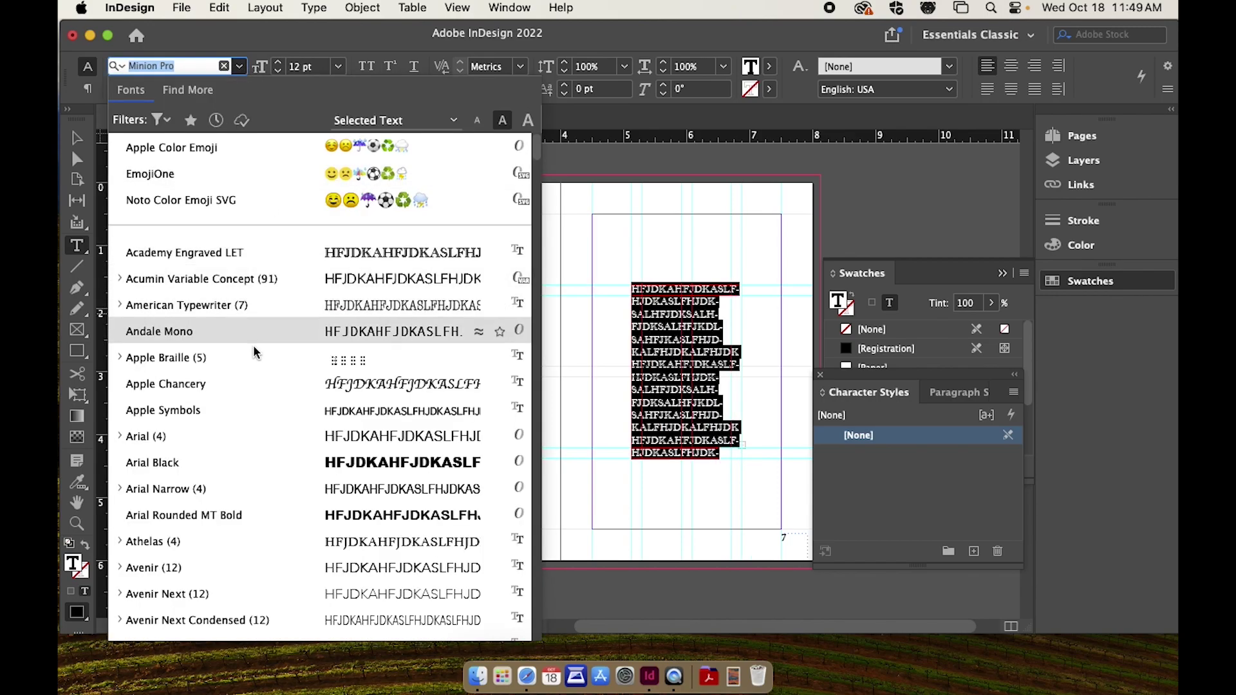
pyautogui.click(200, 573)
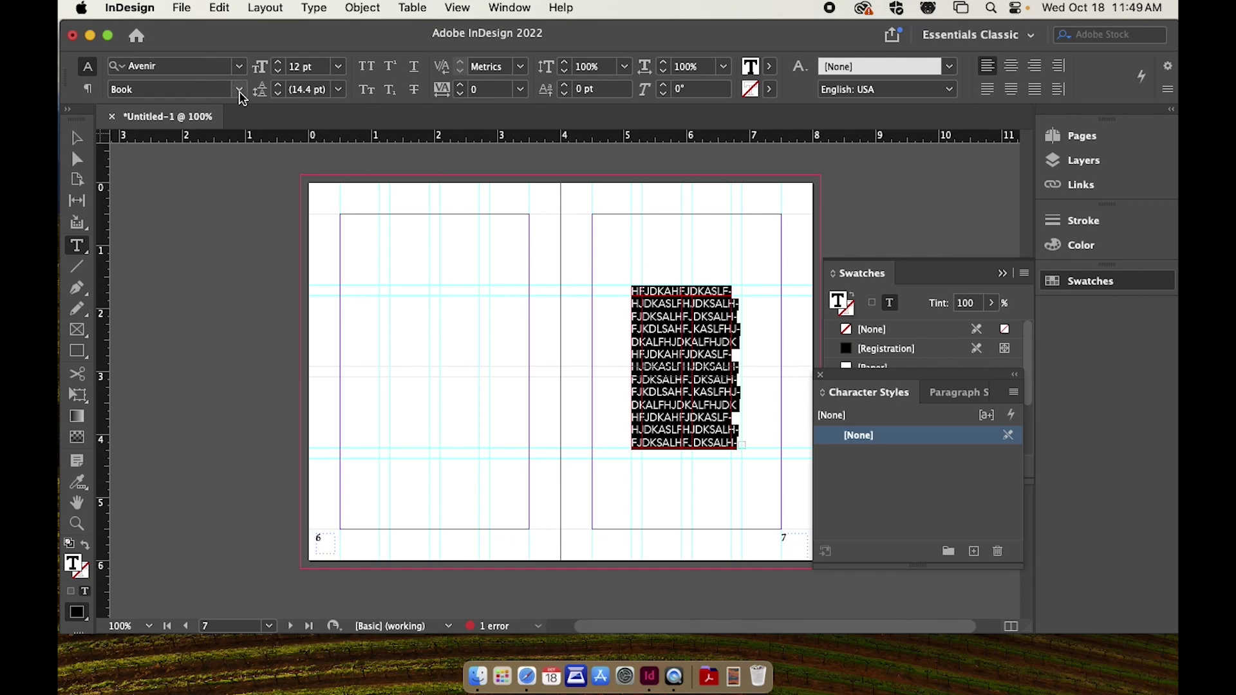
pyautogui.click(278, 71)
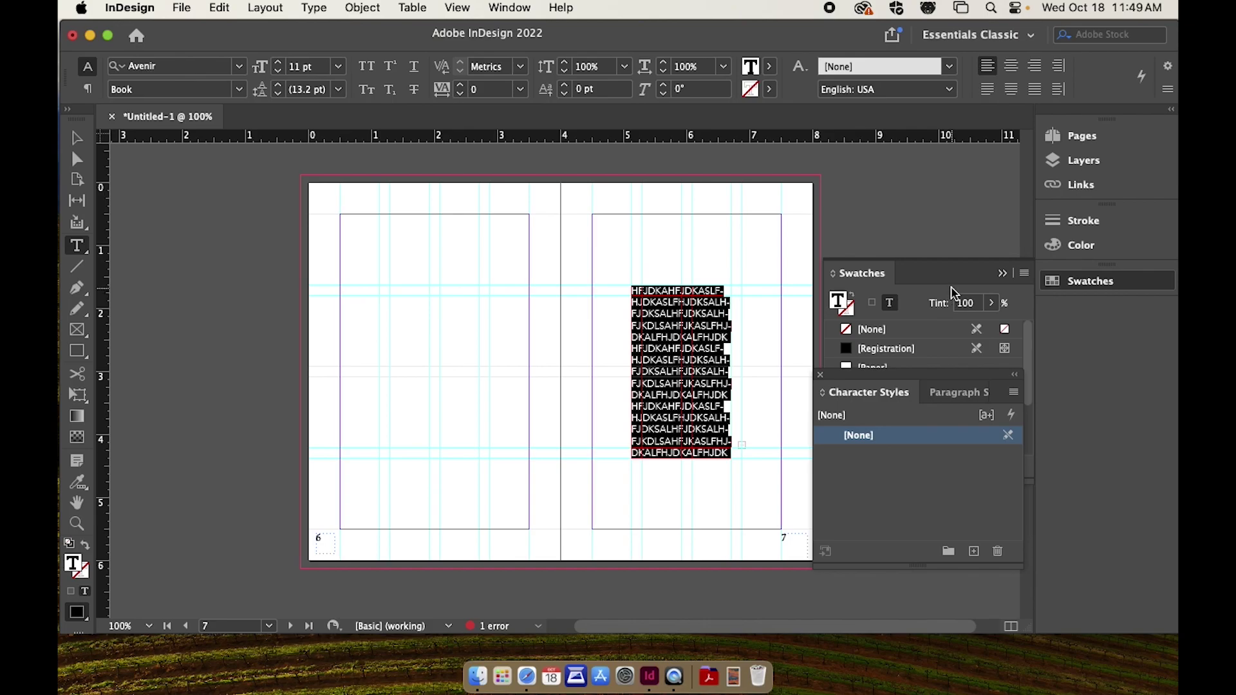
# Show the Paragraph settings beside the page, clear of the text, leaving hyphenation enabled.
pyautogui.click(510, 8)
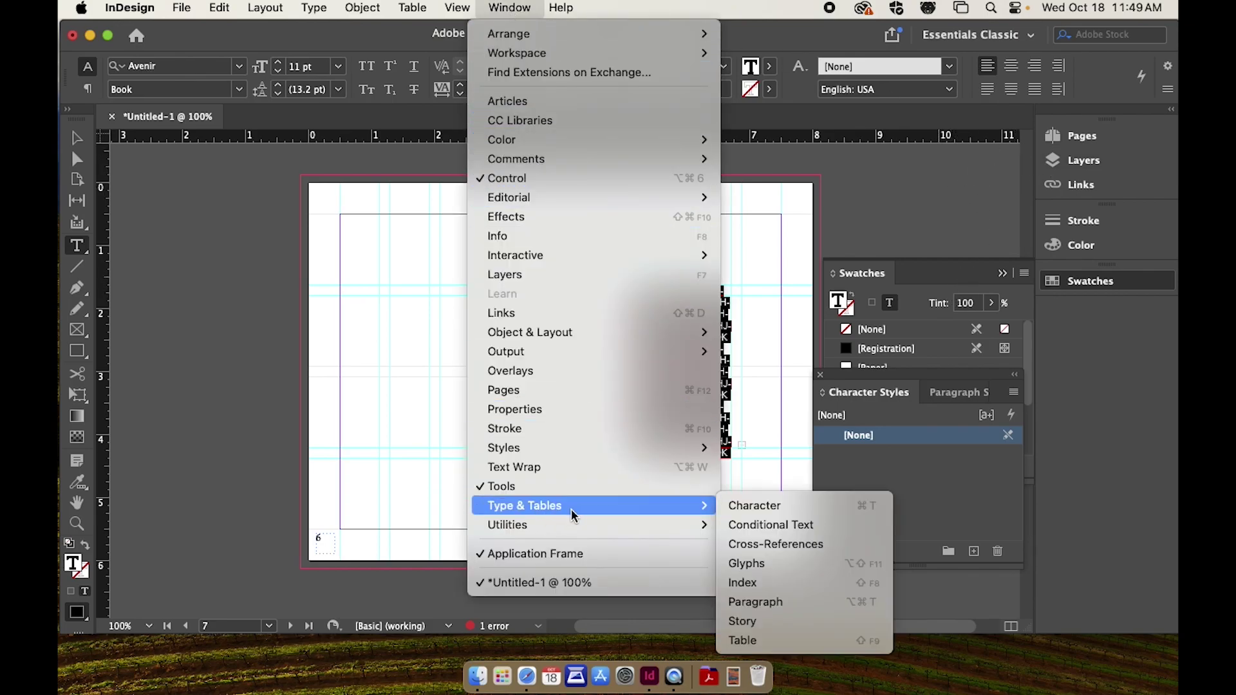
pyautogui.click(760, 602)
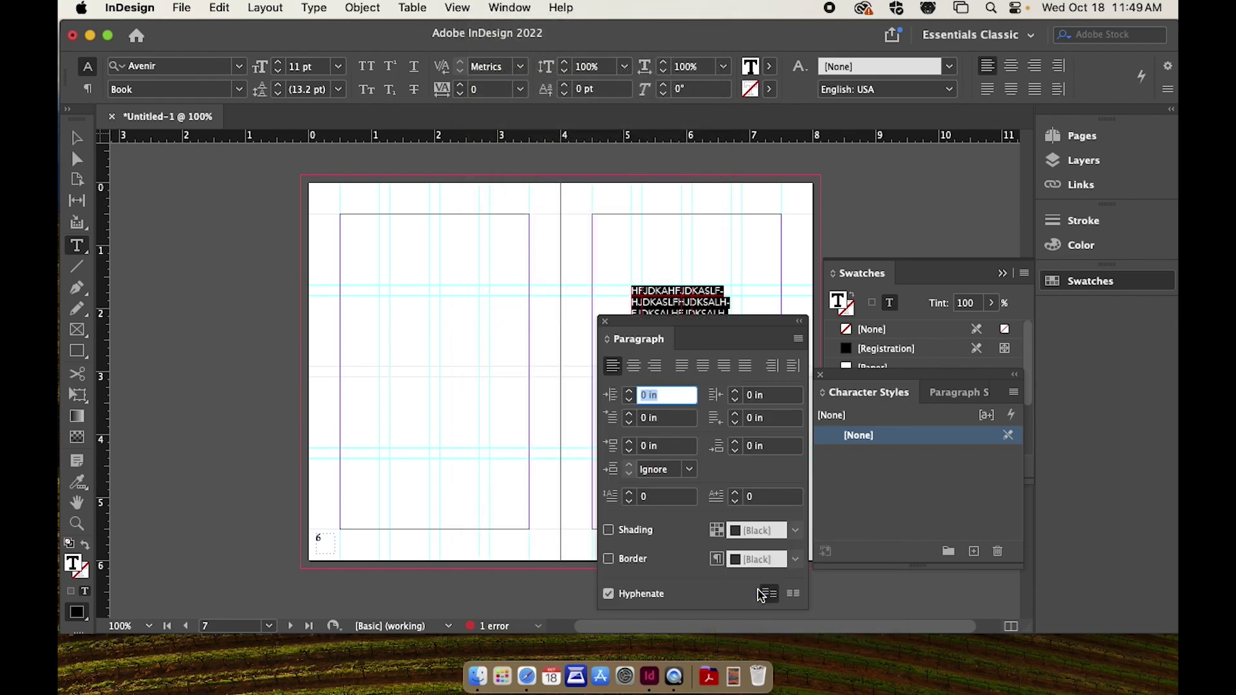
pyautogui.click(611, 594)
pyautogui.moveTo(730, 327); pyautogui.dragTo(1042, 301)
pyautogui.click(919, 566)
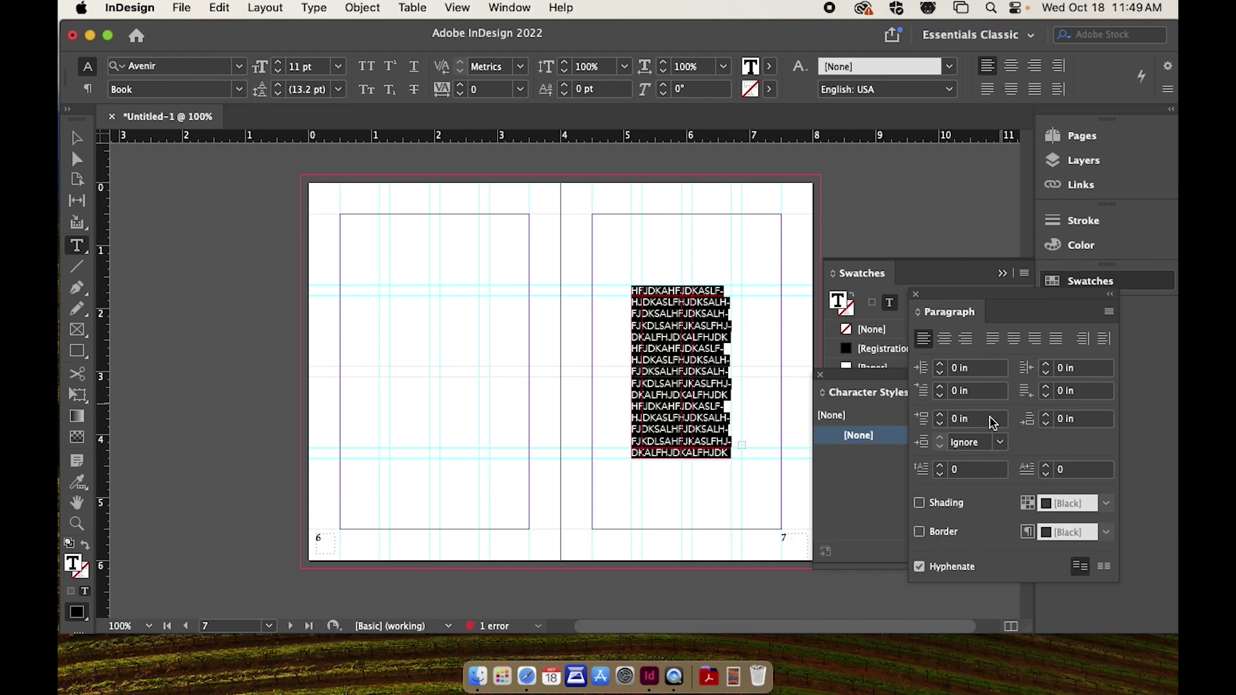
# Show the Character settings over page 6, set the selected text's leading to 16 pt, and leave text editing.
pyautogui.click(509, 8)
pyautogui.moveTo(558, 509)
pyautogui.click(757, 506)
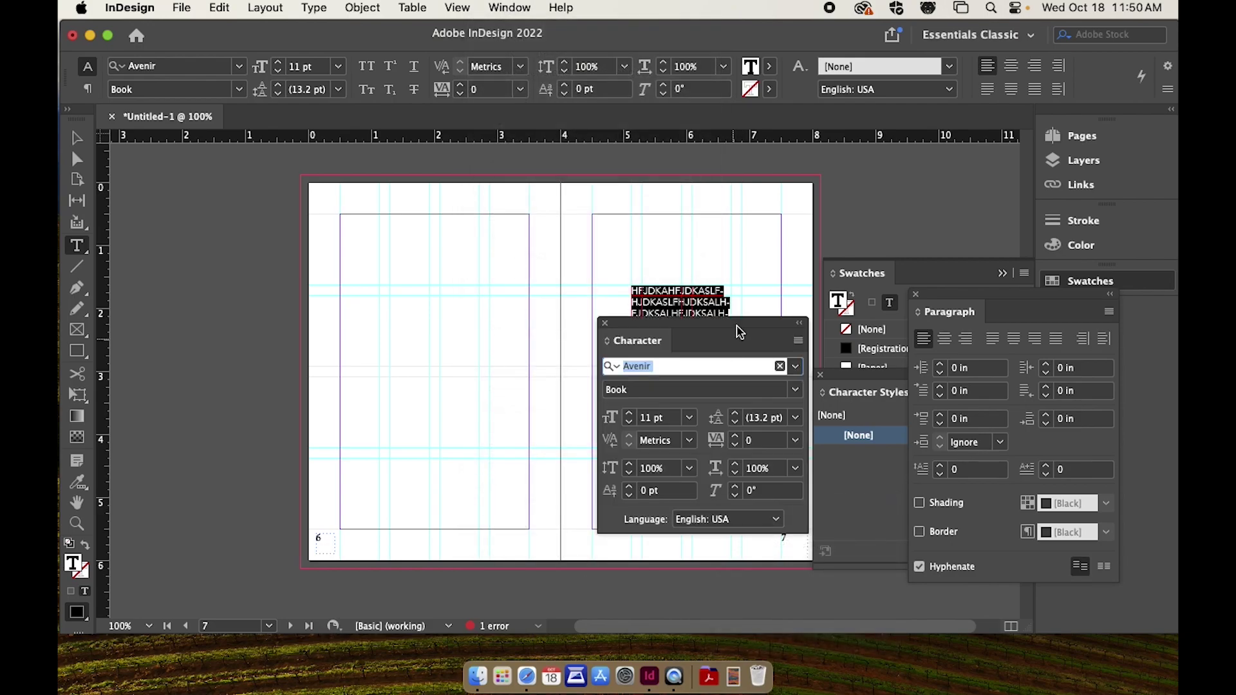
pyautogui.moveTo(739, 334); pyautogui.dragTo(455, 354)
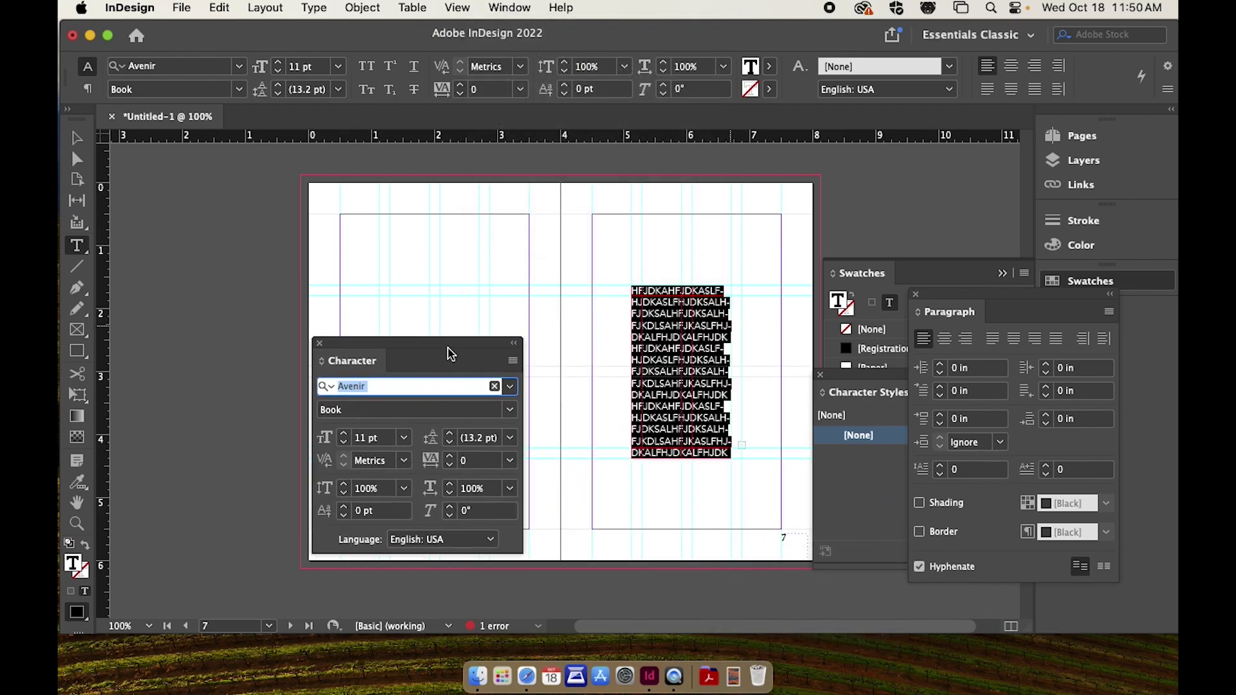
pyautogui.click(450, 434)
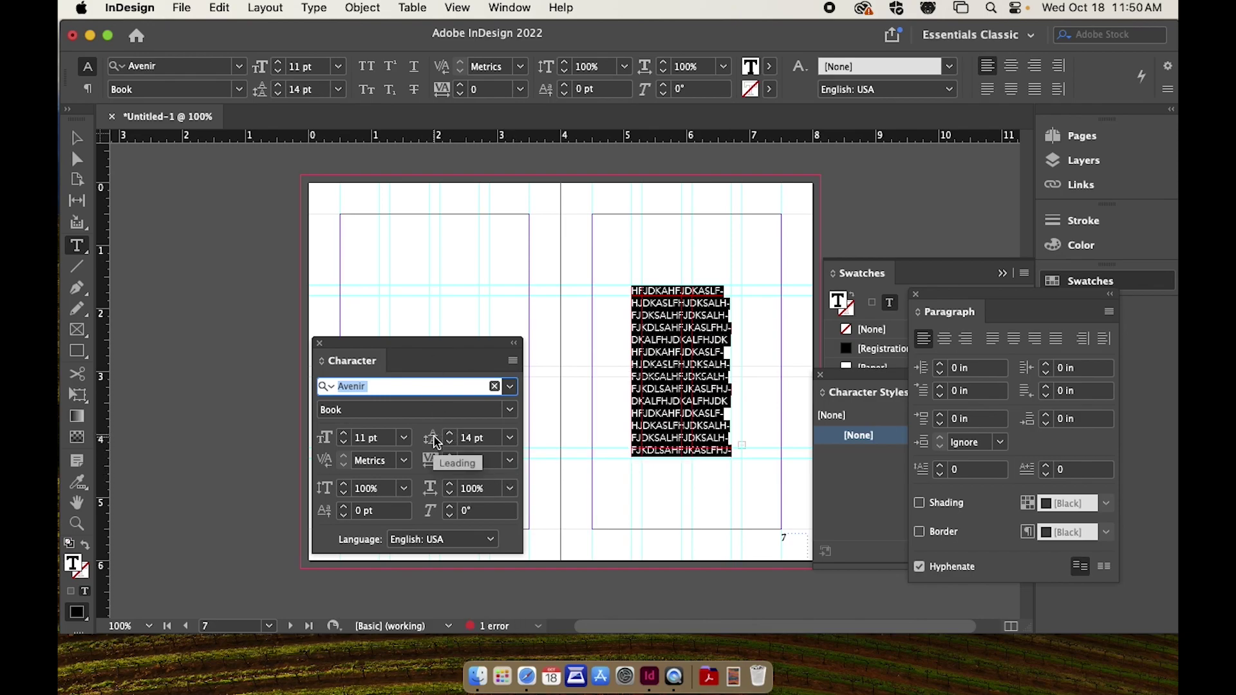
pyautogui.click(452, 435)
pyautogui.click(451, 435)
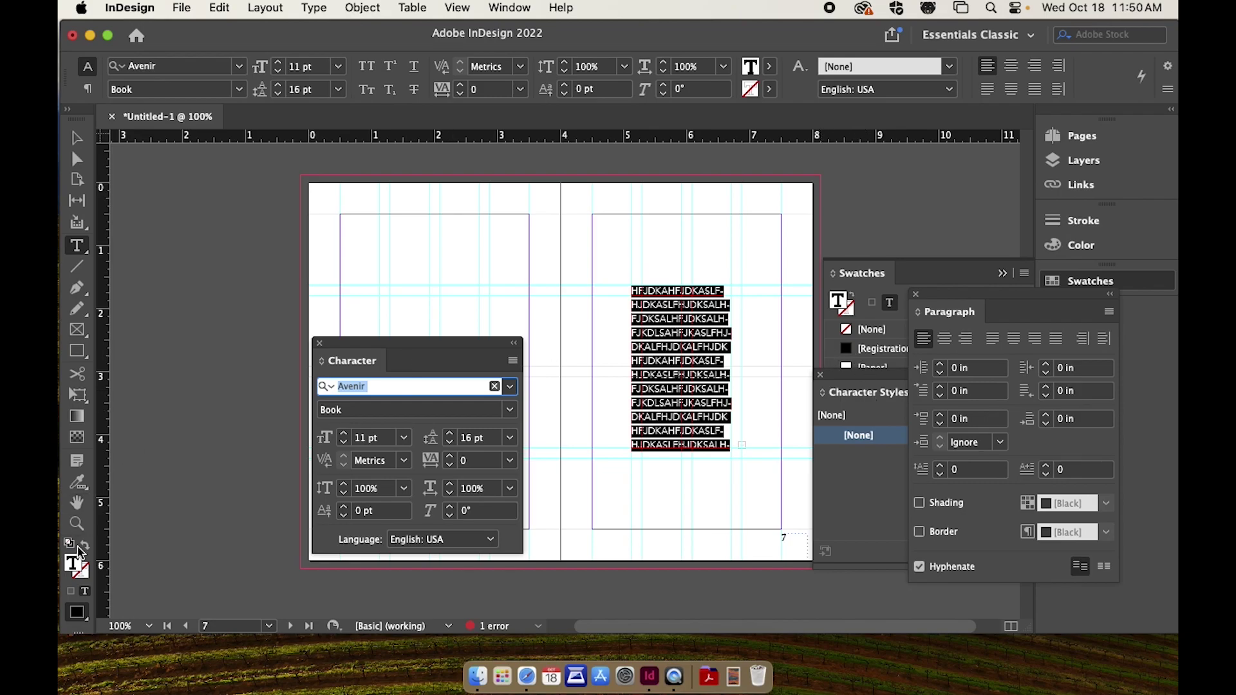
pyautogui.click(65, 141)
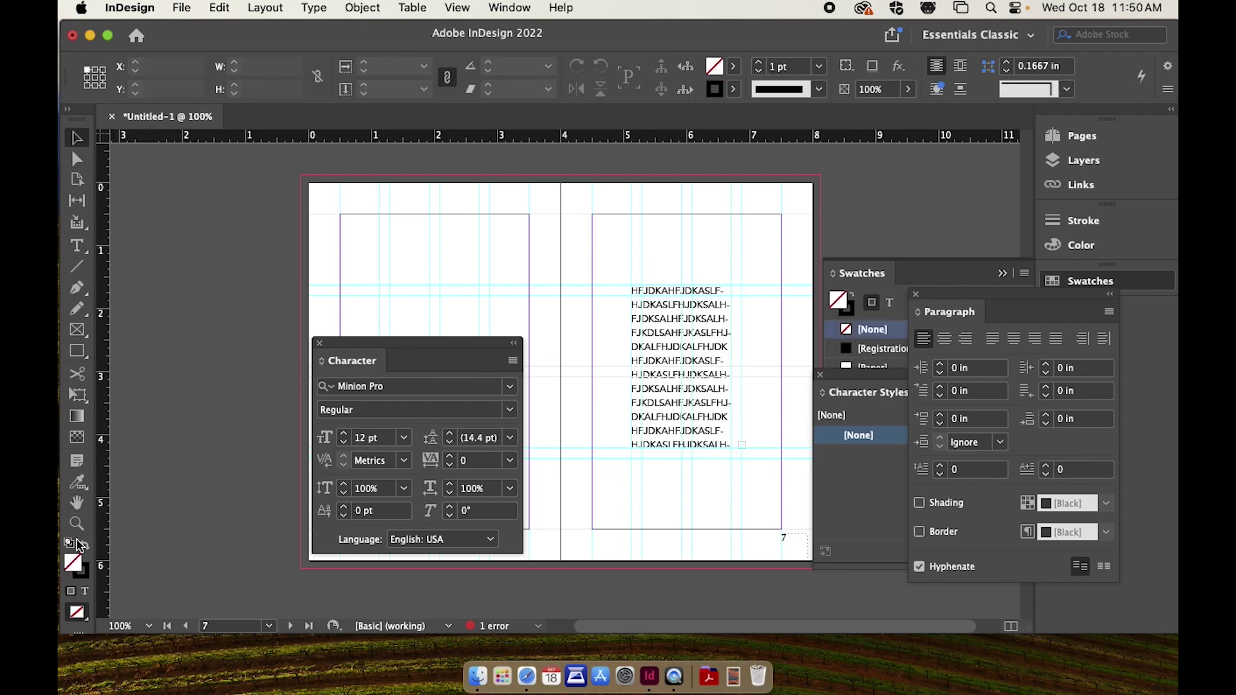
# Fill all the text in the page 7 frame with the red C=15 M=100 Y=100 swatch and deselect it.
pyautogui.doubleClick(695, 349)
pyautogui.press('super+a')
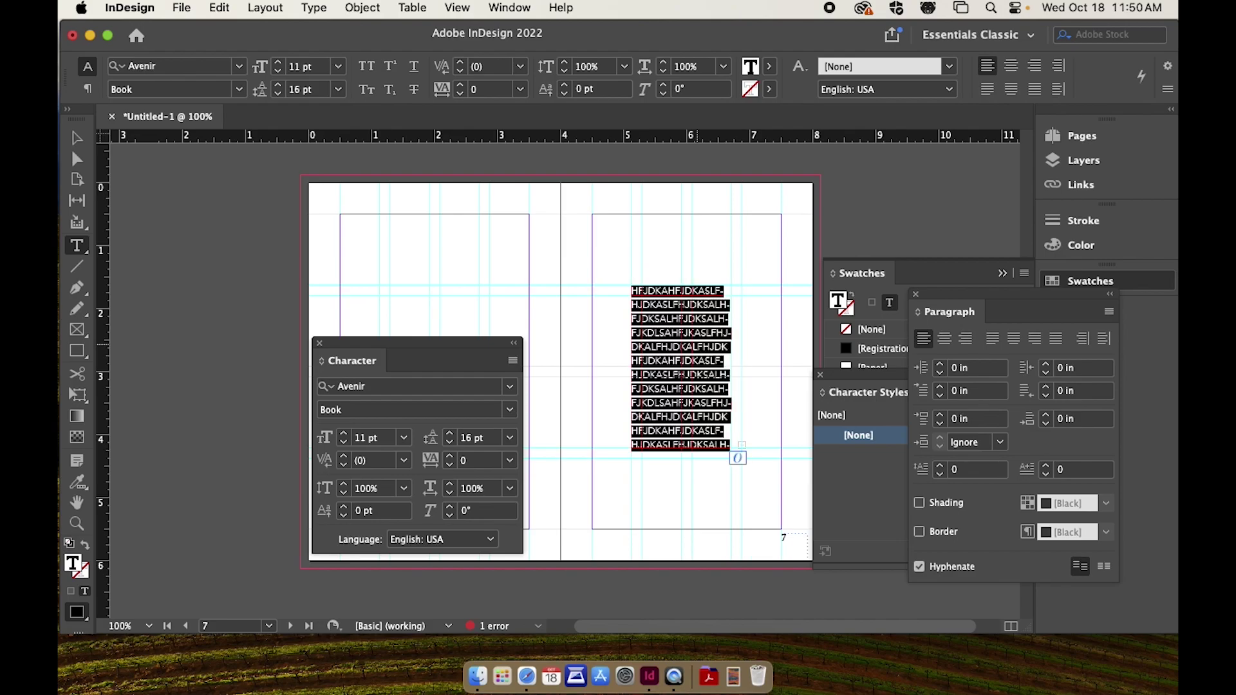
pyautogui.click(770, 66)
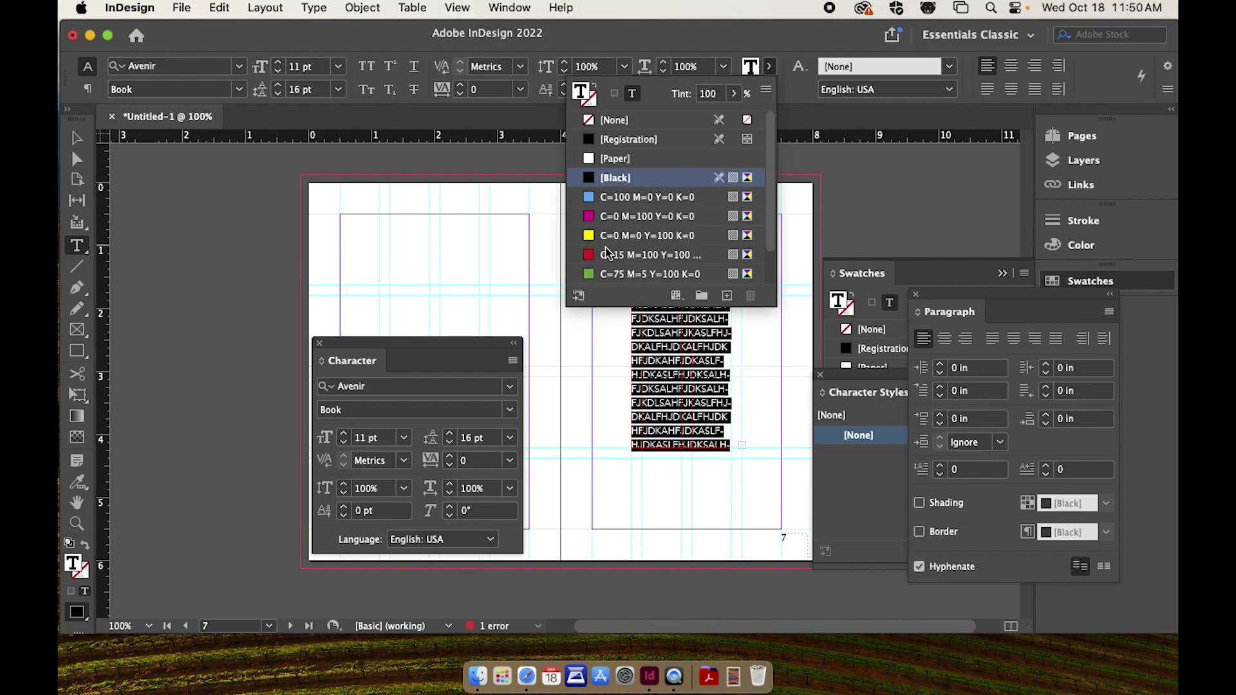
pyautogui.click(612, 255)
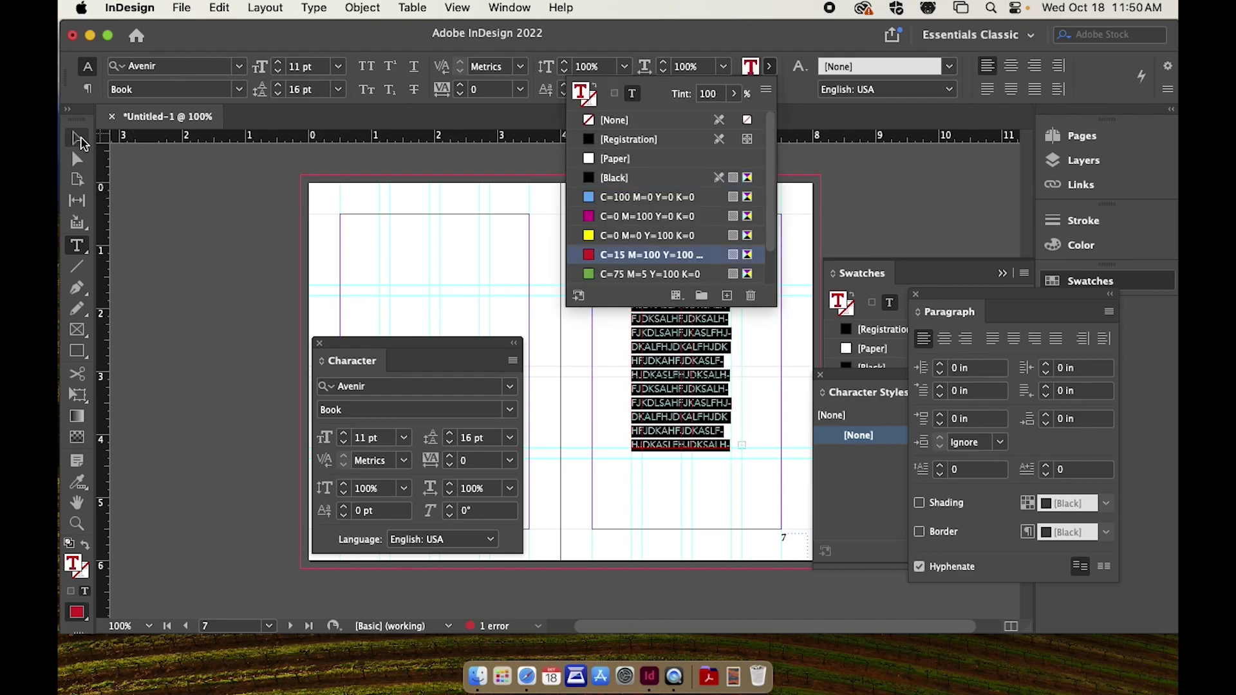
pyautogui.click(78, 139)
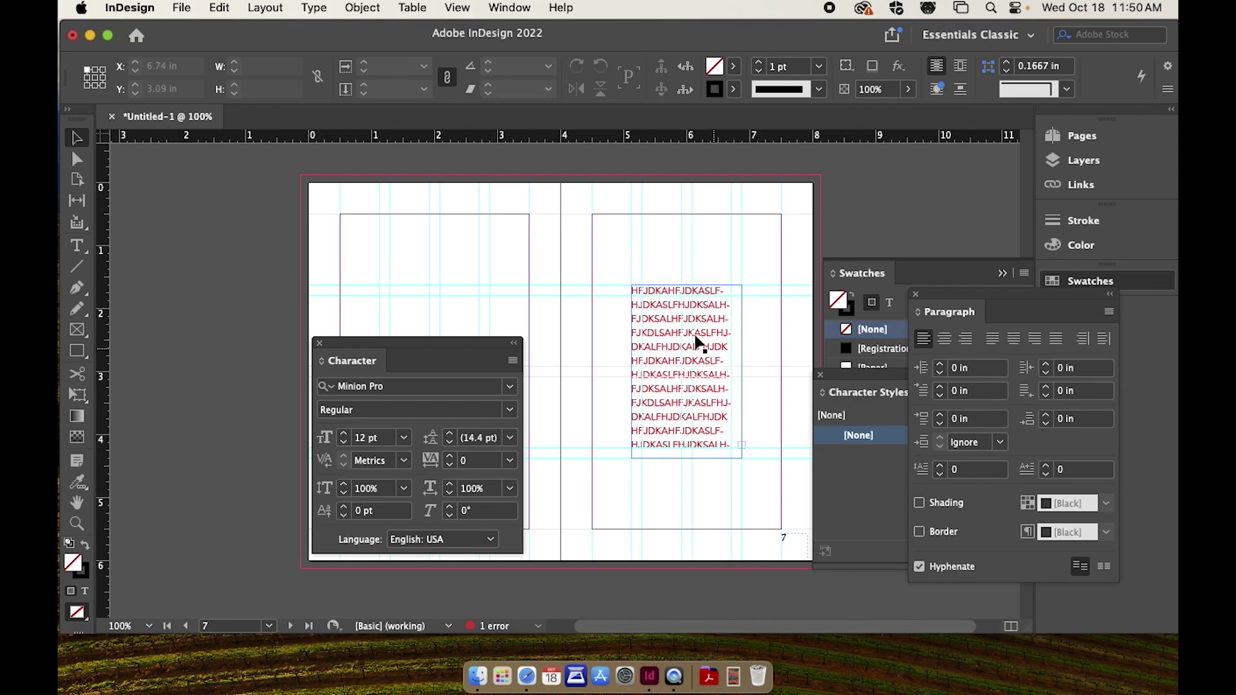
pyautogui.scroll(-15, 680, 379)
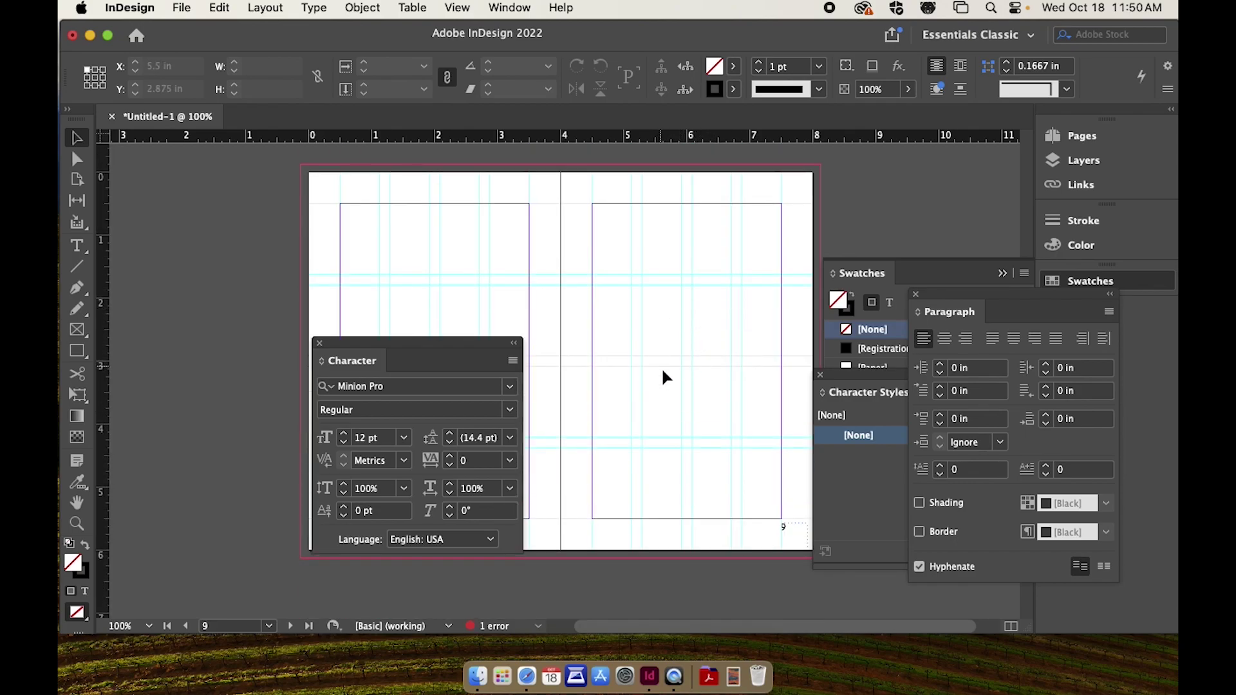
pyautogui.scroll(5, 680, 367)
pyautogui.scroll(5, 680, 360)
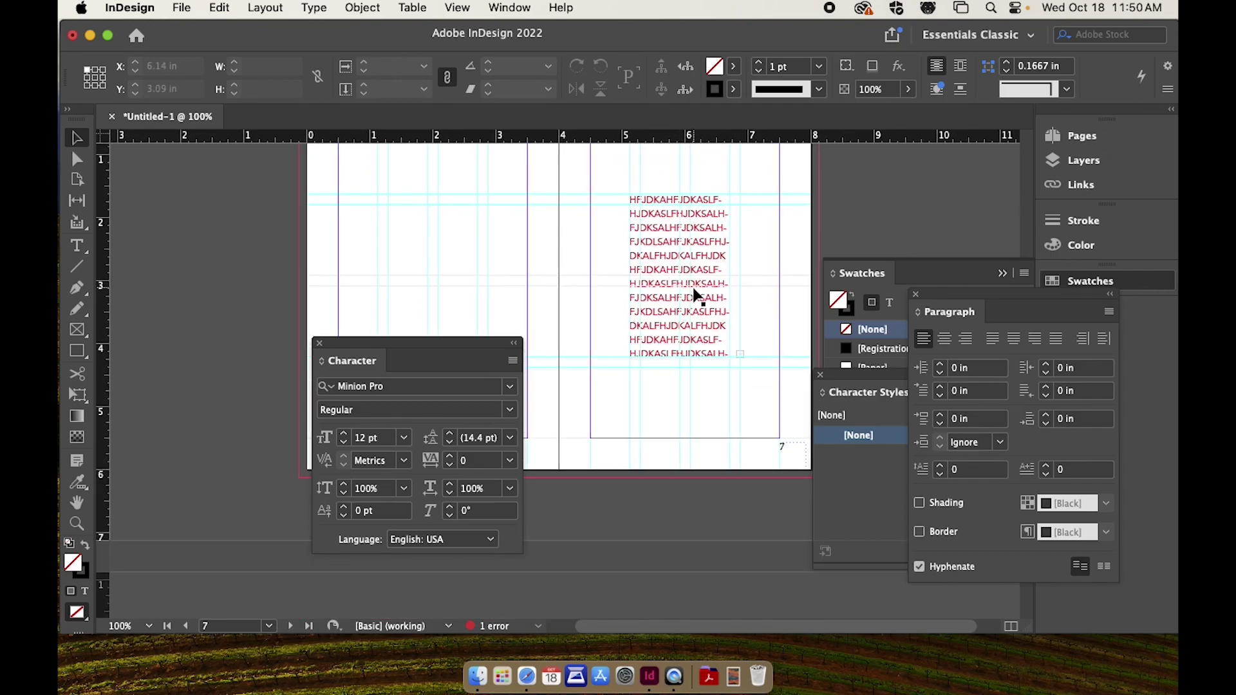
# Create a new character style from the formatted page 7 text, keeping its default name and options, and deselect the text.
pyautogui.scroll(2, 692, 287)
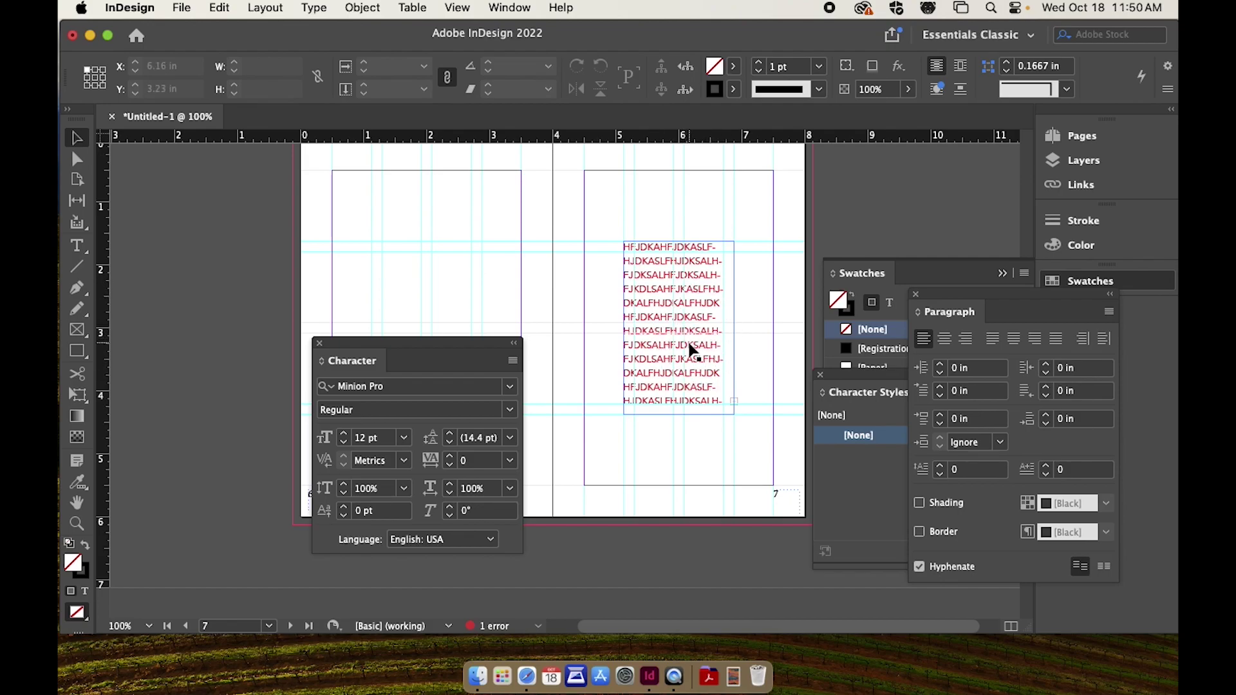
pyautogui.click(850, 381)
pyautogui.doubleClick(701, 312)
pyautogui.press('super+a')
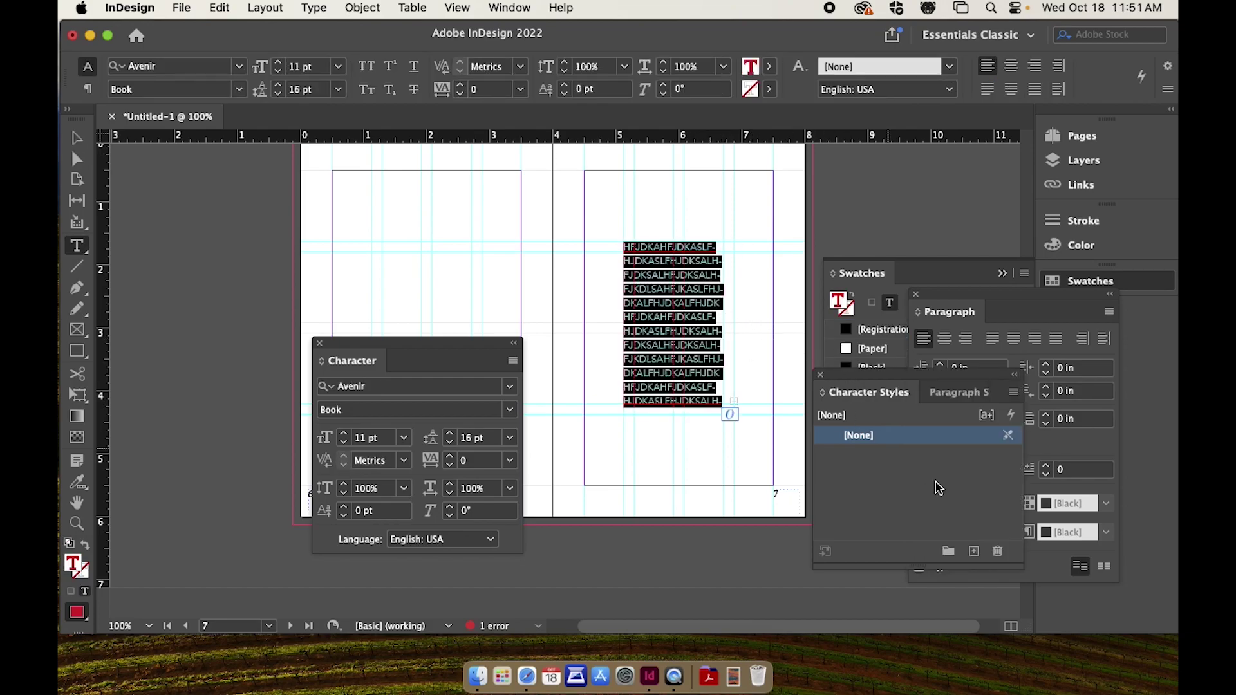
pyautogui.click(973, 552)
pyautogui.doubleClick(898, 458)
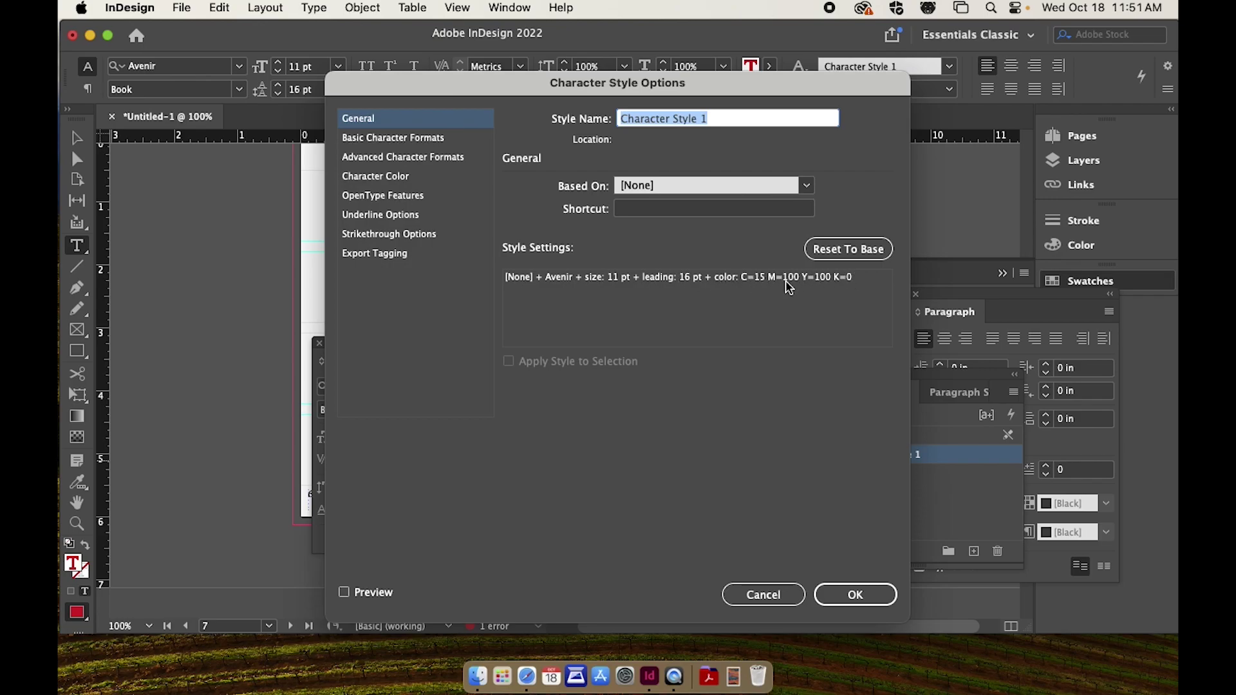
pyautogui.click(851, 594)
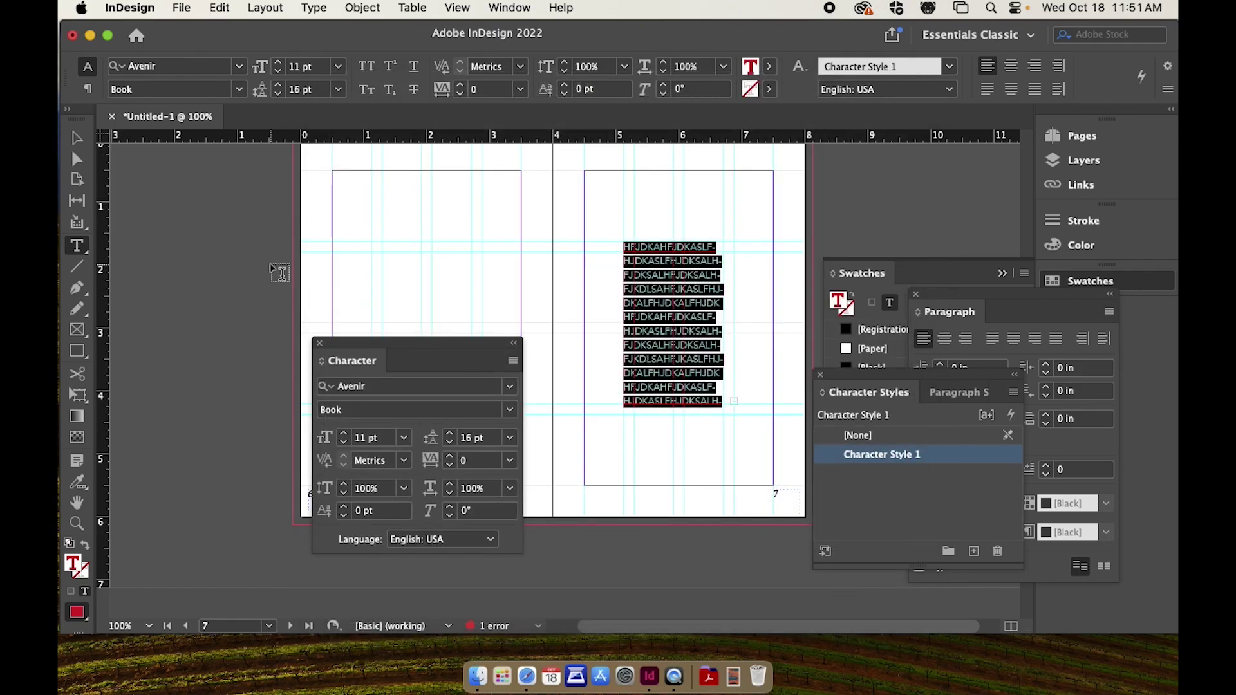
pyautogui.click(77, 138)
pyautogui.click(148, 210)
# Draw a text frame about 1.75 × 2.75 in along the guides on page 9 and enter "af dsa fdas fdsafdbfasfjdhskafhdjsaklfhjdksafh".
pyautogui.scroll(-10, 310, 311)
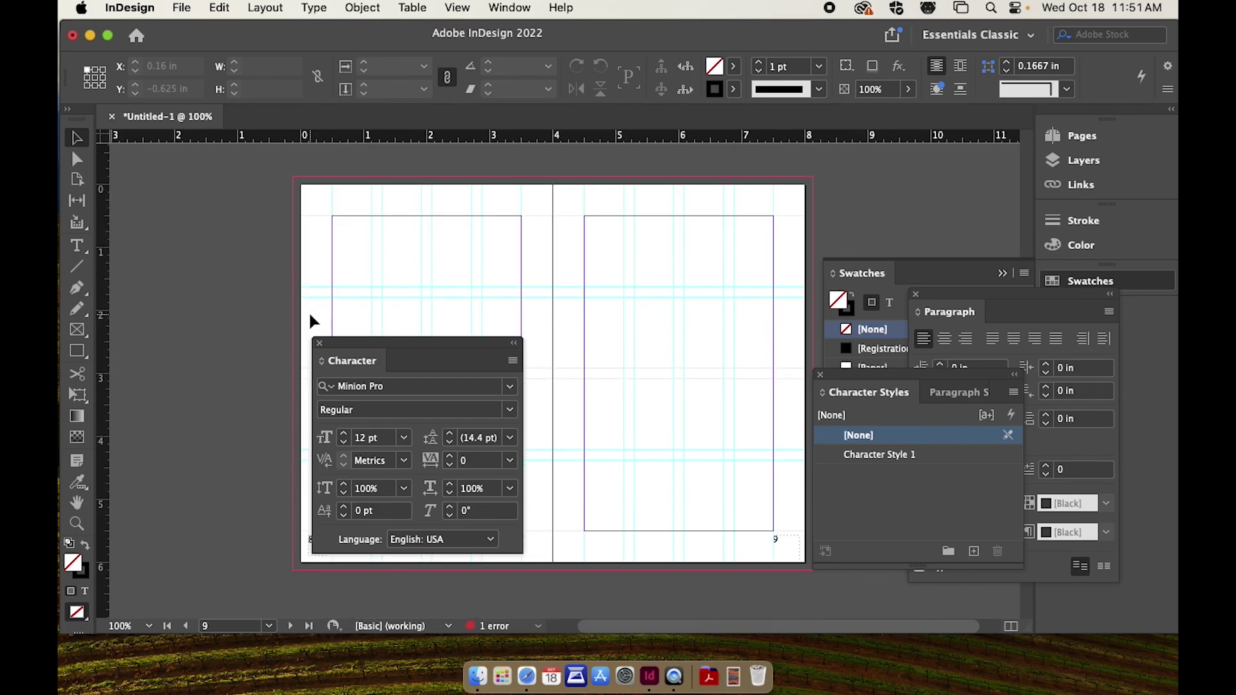
pyautogui.click(76, 245)
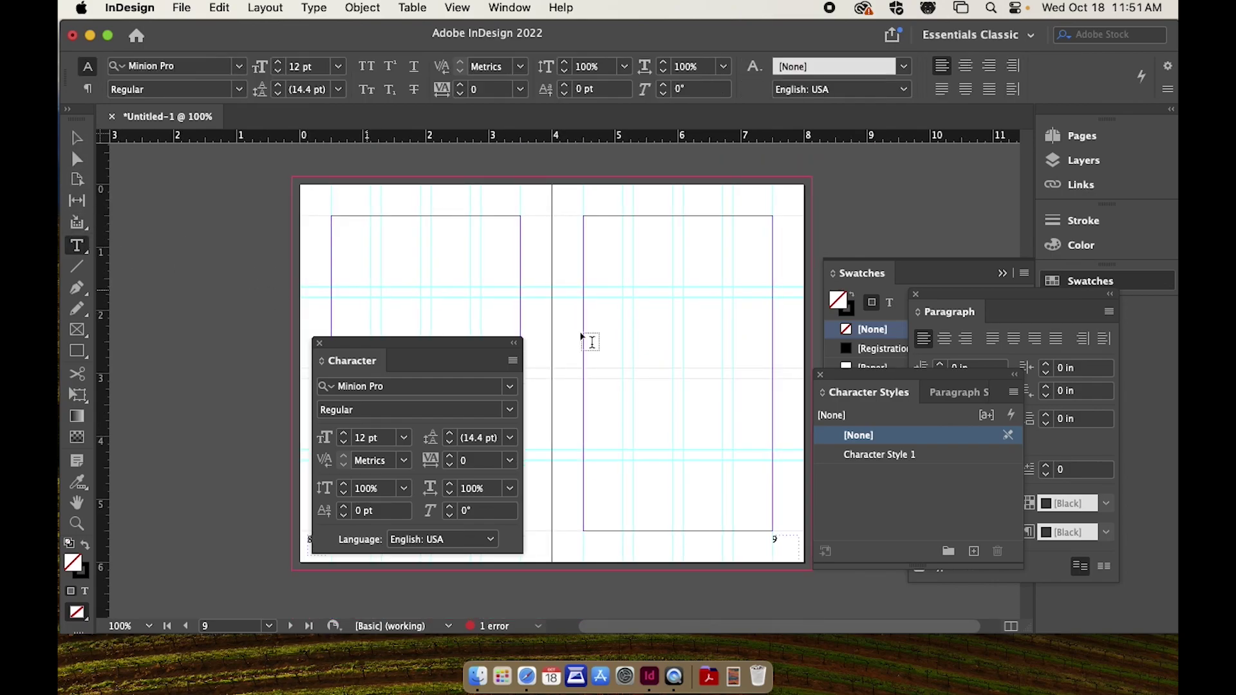
pyautogui.moveTo(622, 287); pyautogui.dragTo(735, 461)
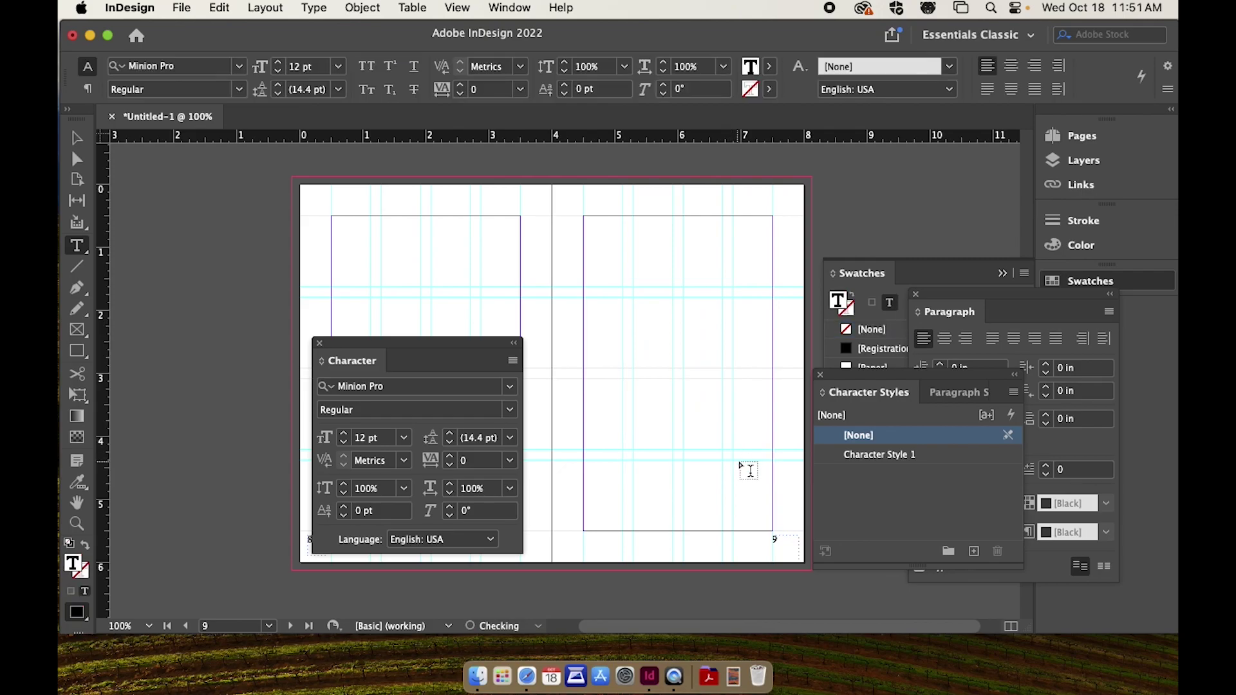
pyautogui.write('af dsa fdas ')
pyautogui.write('fdsafdbfas')
pyautogui.write('fjdhskafhdjsakldhjdksafh')
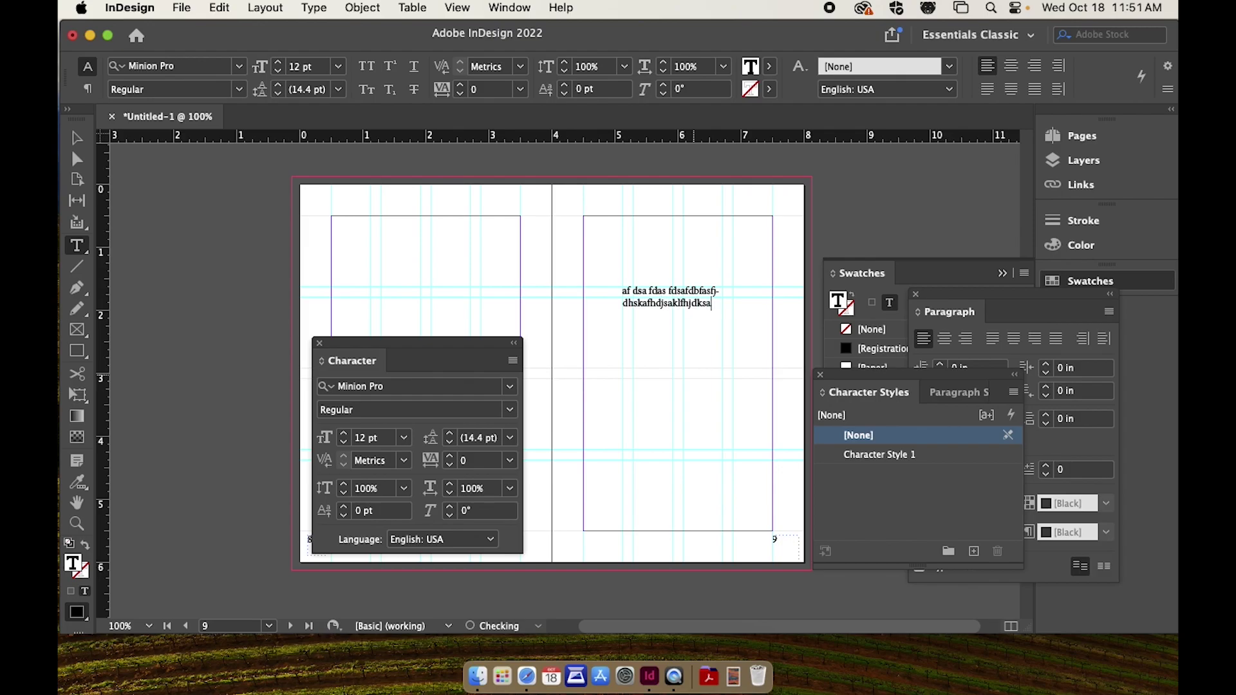
# Copy all the filler text on page 9 and paste it repeatedly until it fills the frame.
pyautogui.press('super+a')
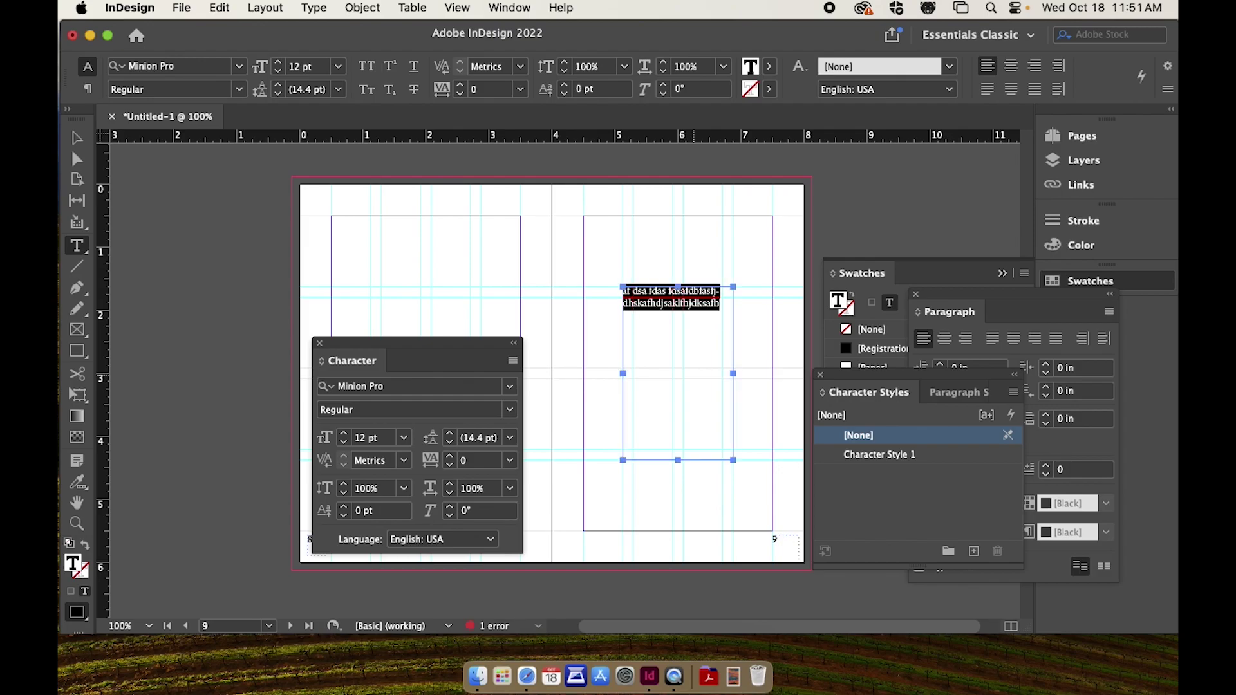
pyautogui.press('super+c')
pyautogui.press('super+v')
pyautogui.press('super+v')
pyautogui.press('super+v')
pyautogui.press('super+v')
pyautogui.press('super+v')
pyautogui.press('super+v')
pyautogui.press('super+v')
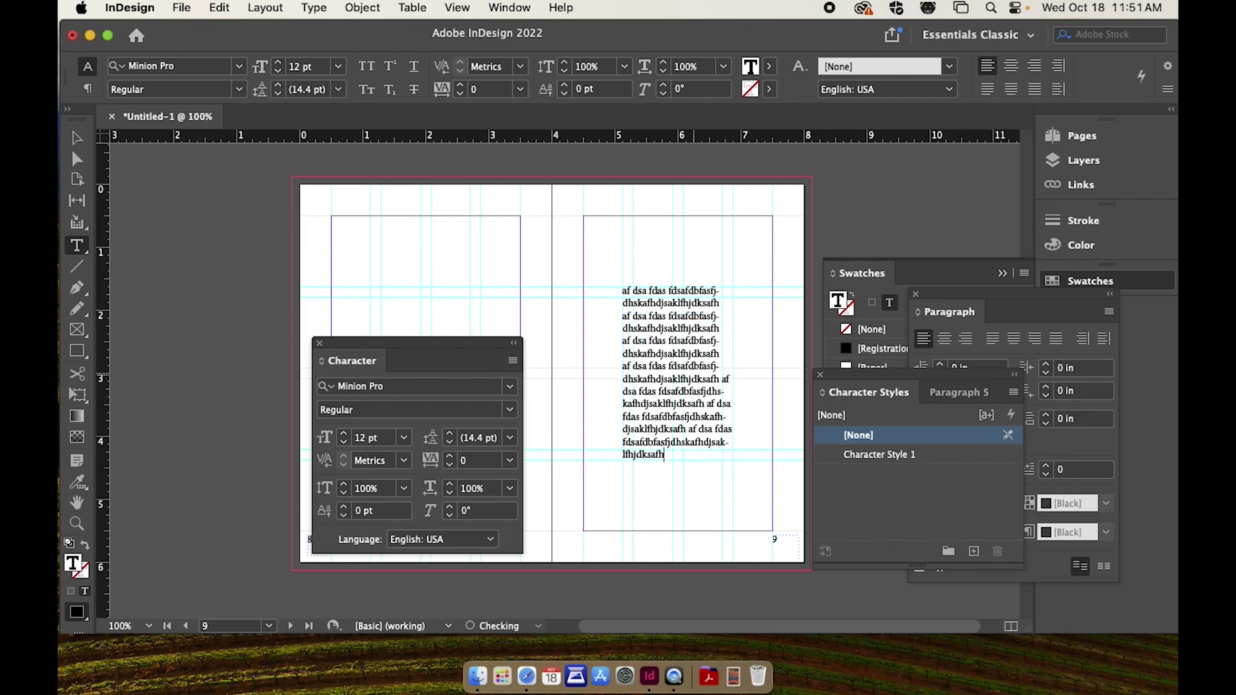
pyautogui.click(76, 137)
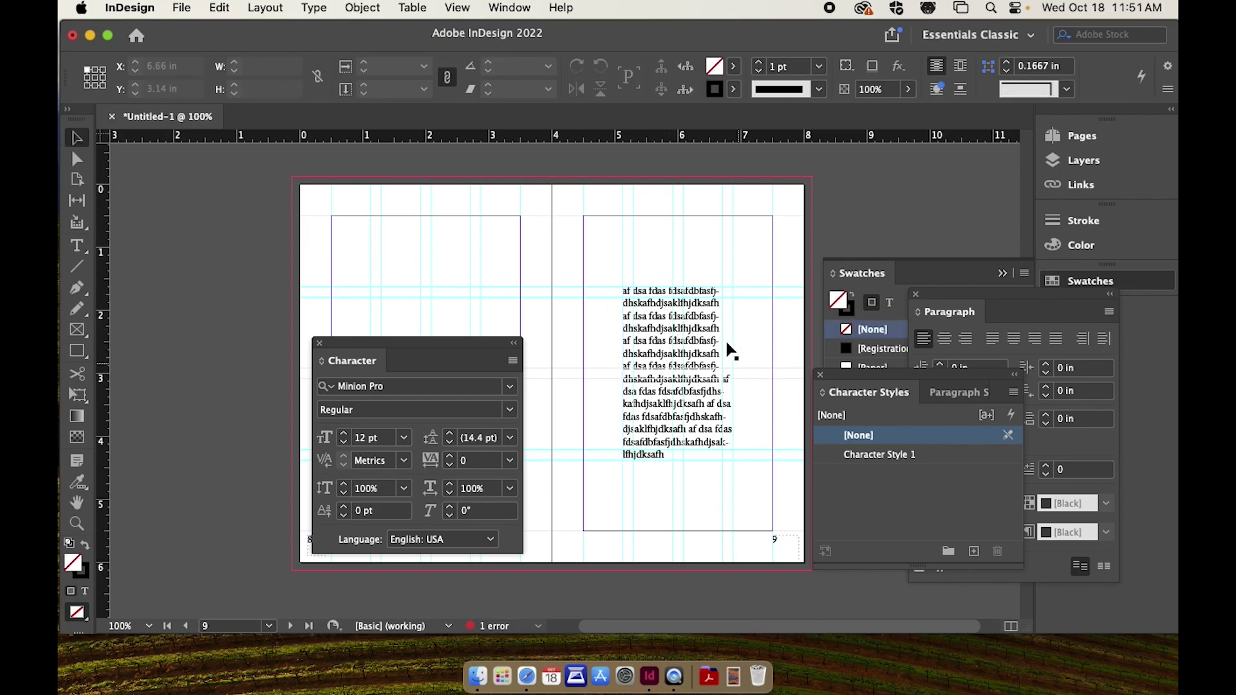
# Apply Character Style 1 to all the text in the page 9 frame and deselect it.
pyautogui.click(666, 342)
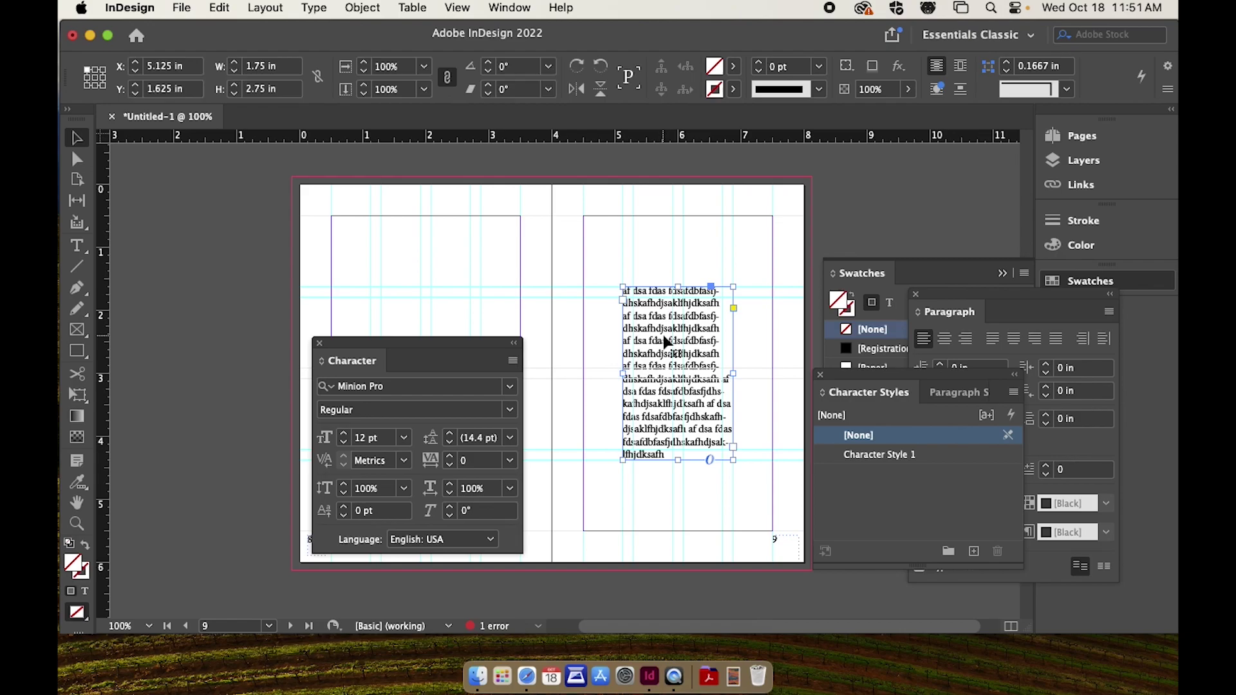
pyautogui.doubleClick(669, 342)
pyautogui.press('super+a')
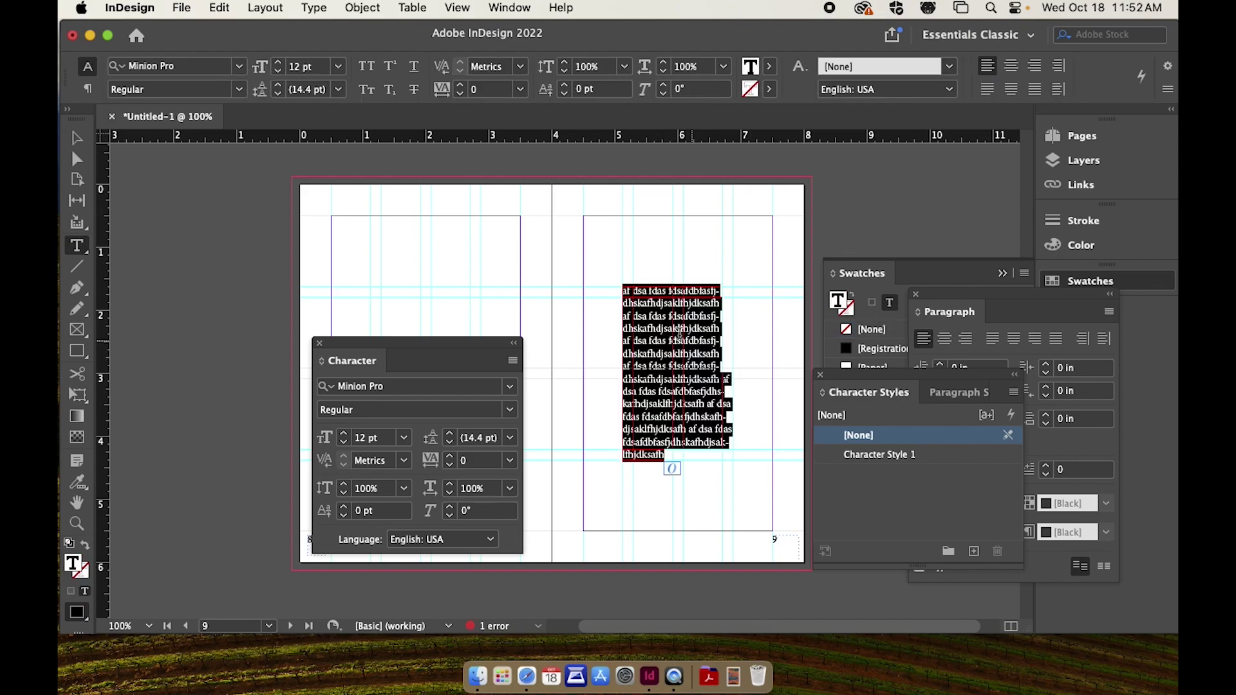
pyautogui.click(897, 457)
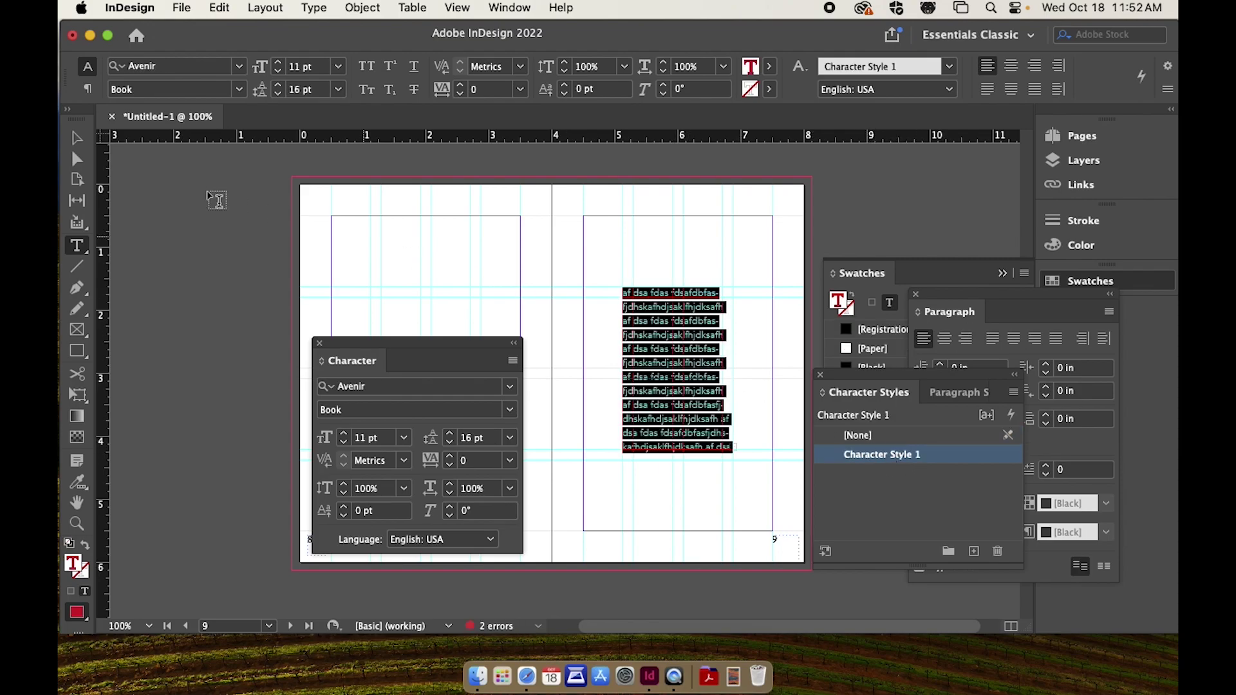
pyautogui.click(77, 138)
pyautogui.click(203, 233)
# Preview the pages without guides and compare the styled text on page 7 with that on page 9.
pyautogui.press('w')
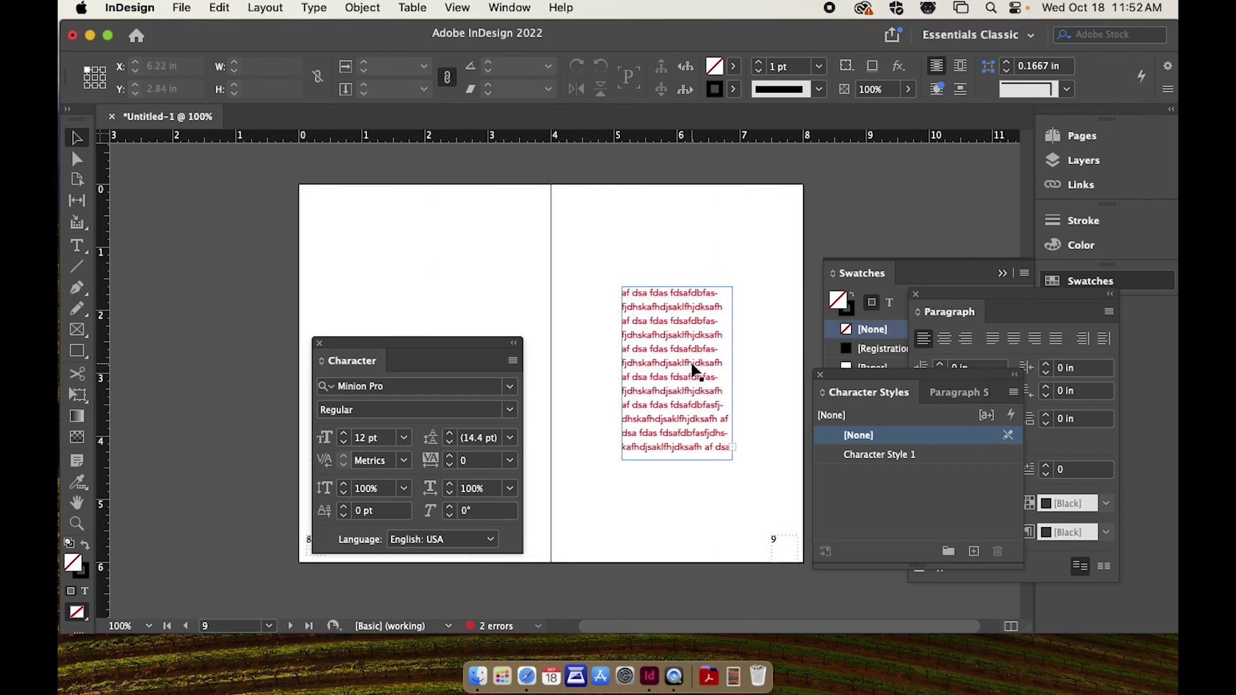
pyautogui.scroll(10, 696, 368)
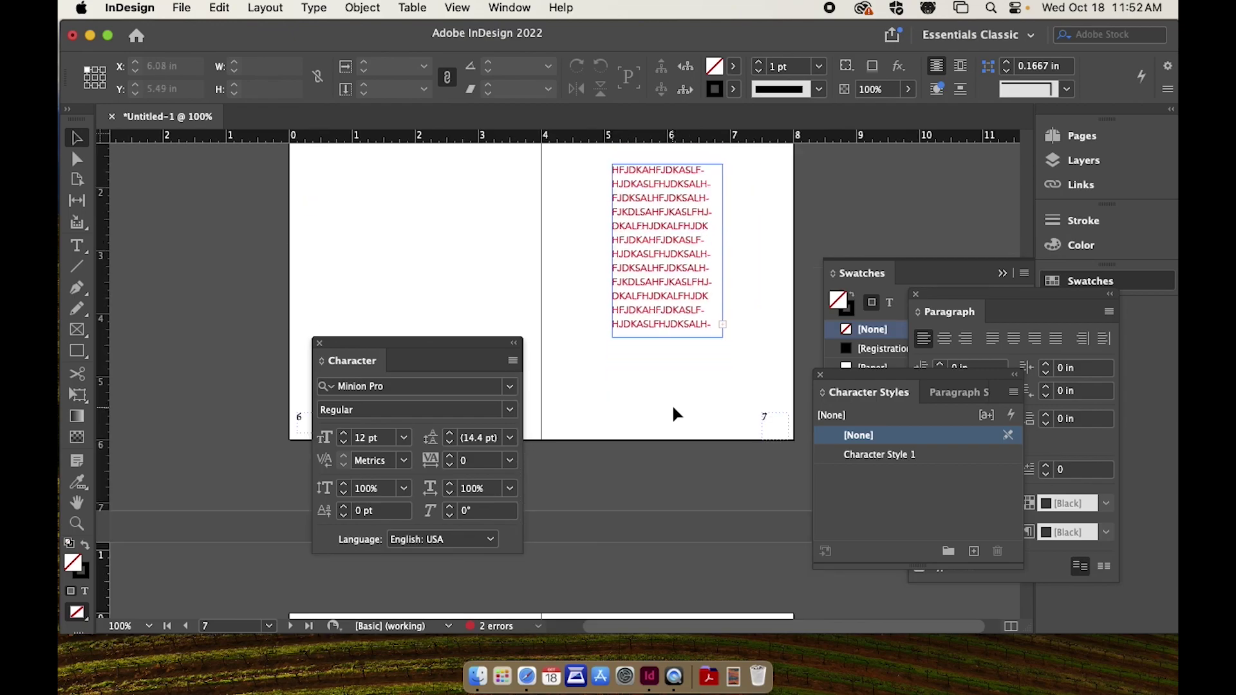
pyautogui.scroll(-12, 673, 410)
pyautogui.scroll(3, 673, 409)
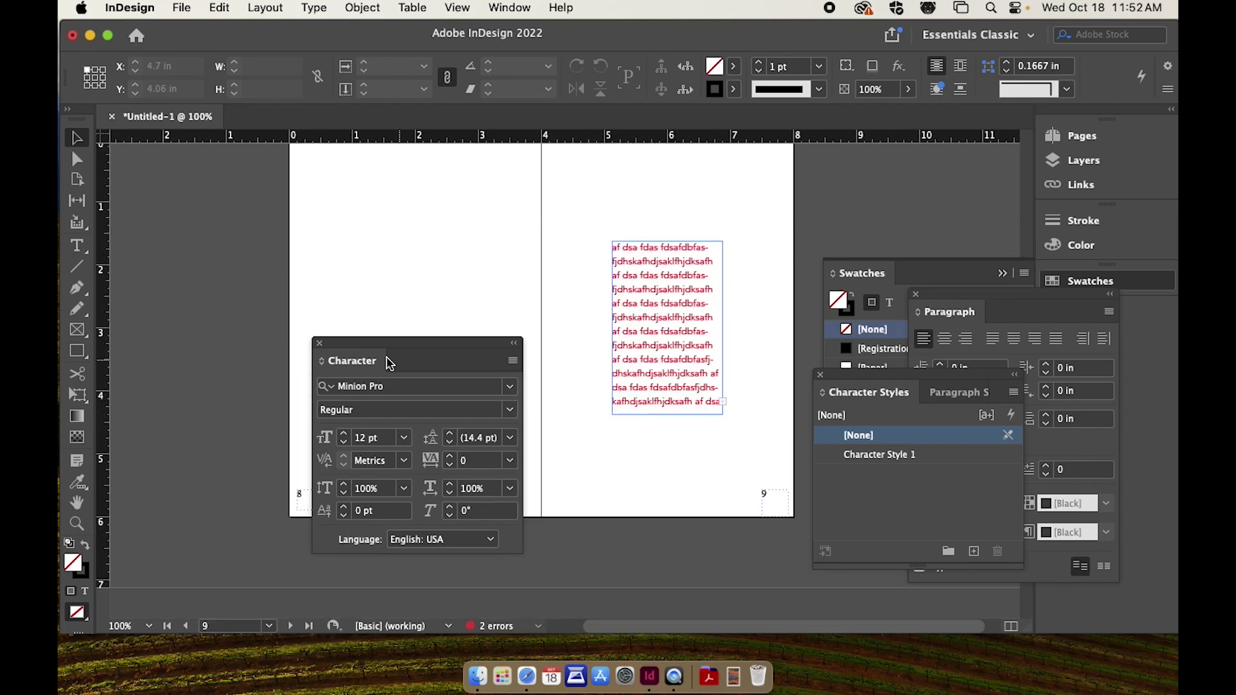
# Close the Character settings and show the guides and margins on the page 8–9 spread again.
pyautogui.click(320, 344)
pyautogui.scroll(-1, 516, 368)
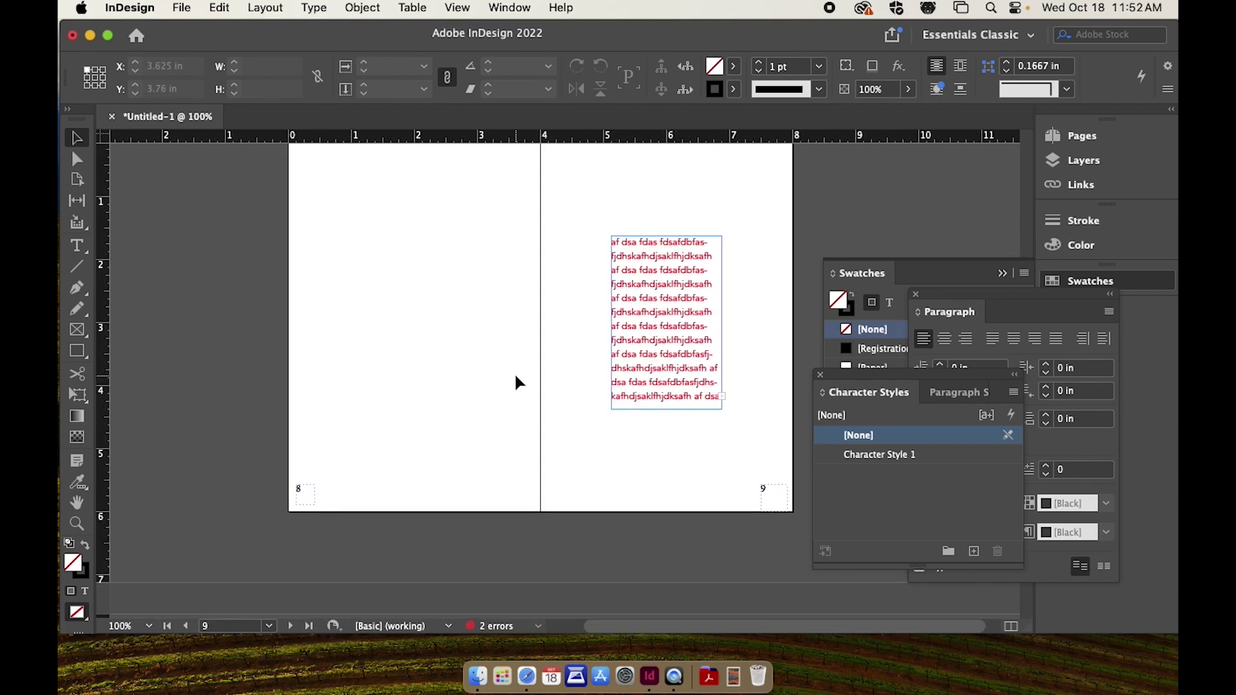
pyautogui.scroll(3, 516, 378)
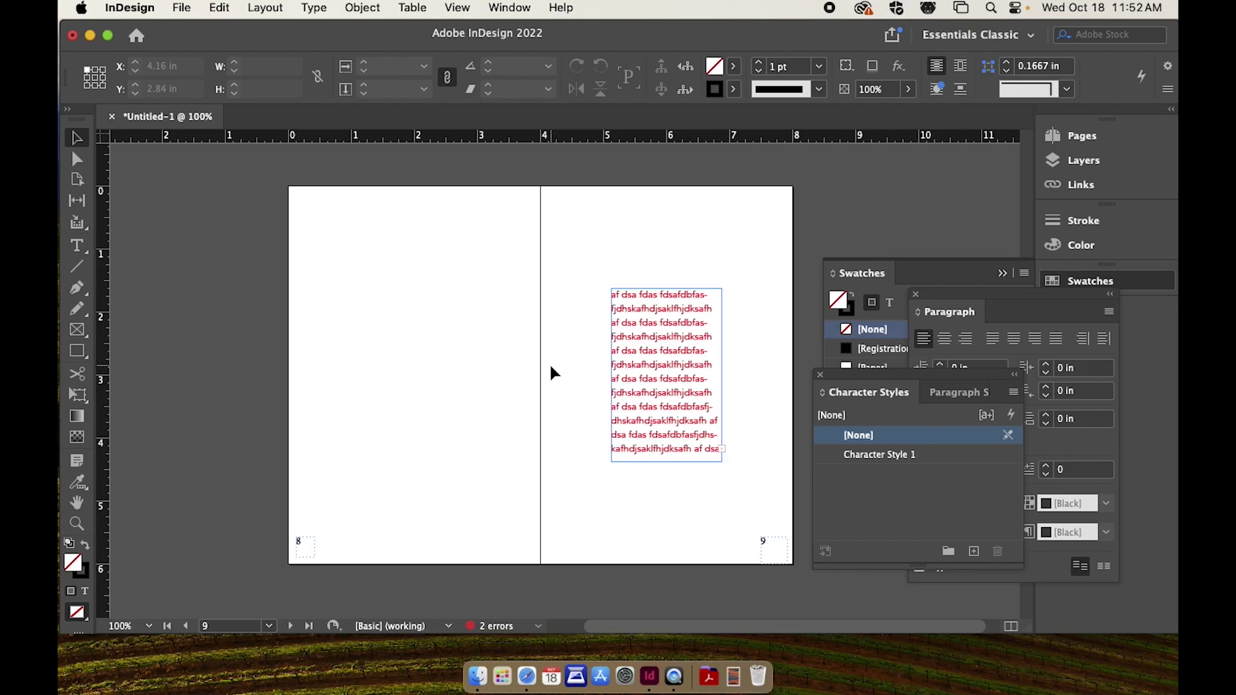
pyautogui.press('w')
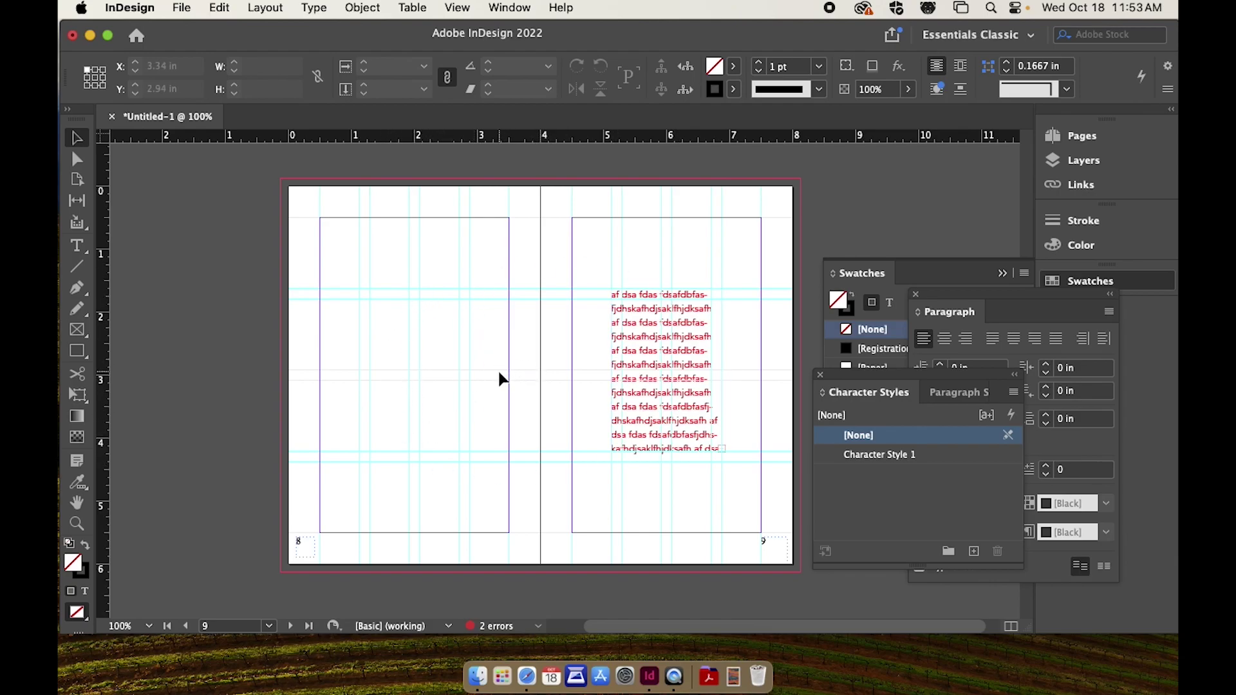
# Return to the page 2–3 spread and select the placed image on page 2.
pyautogui.scroll(1, 473, 361)
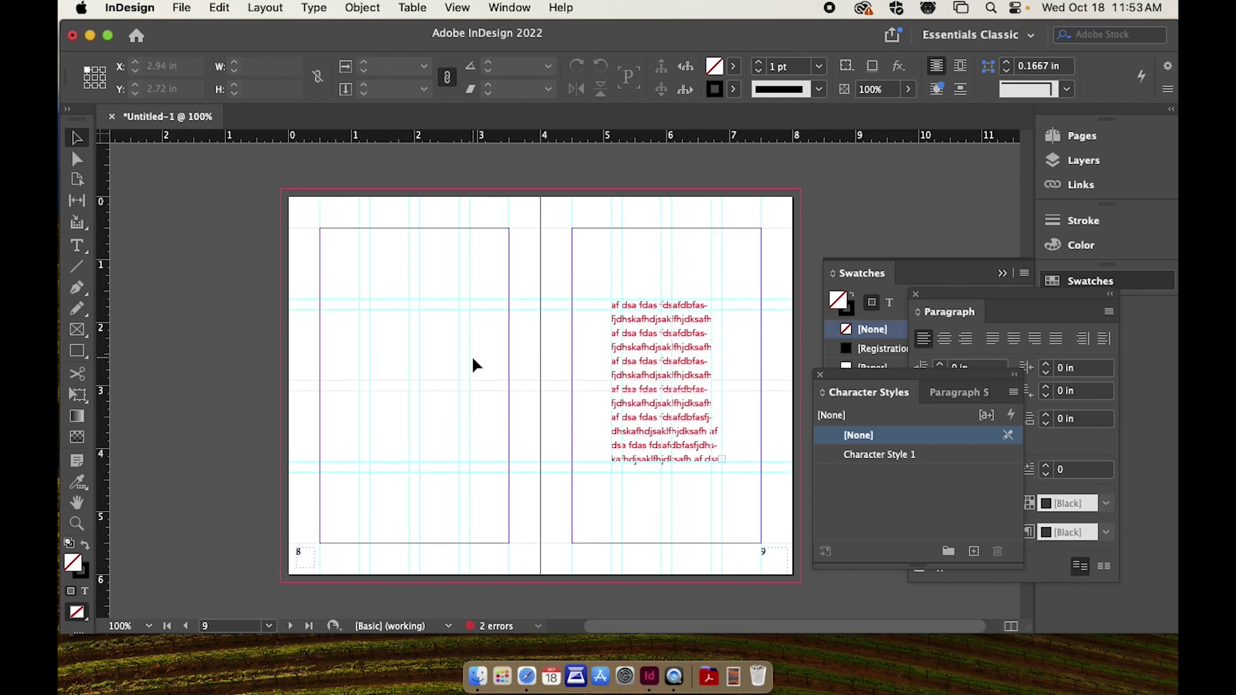
pyautogui.scroll(-3, 473, 359)
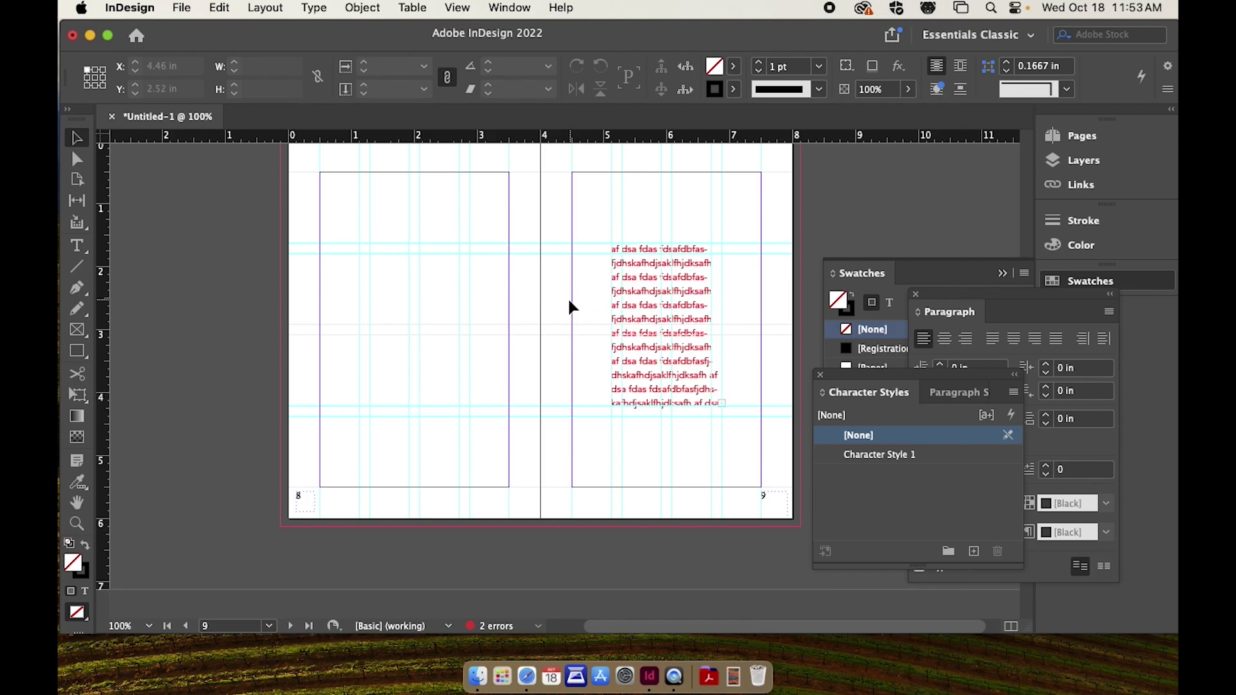
pyautogui.scroll(10, 571, 314)
pyautogui.scroll(-2, 571, 314)
pyautogui.scroll(20, 570, 314)
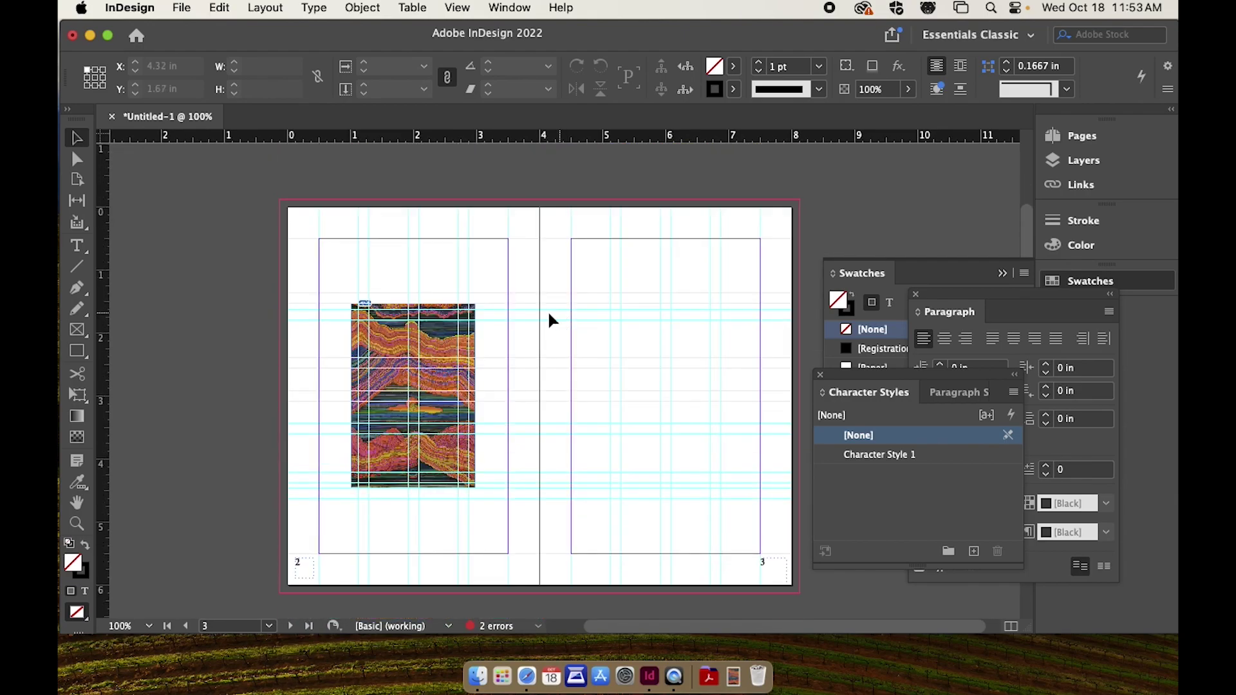
pyautogui.click(445, 345)
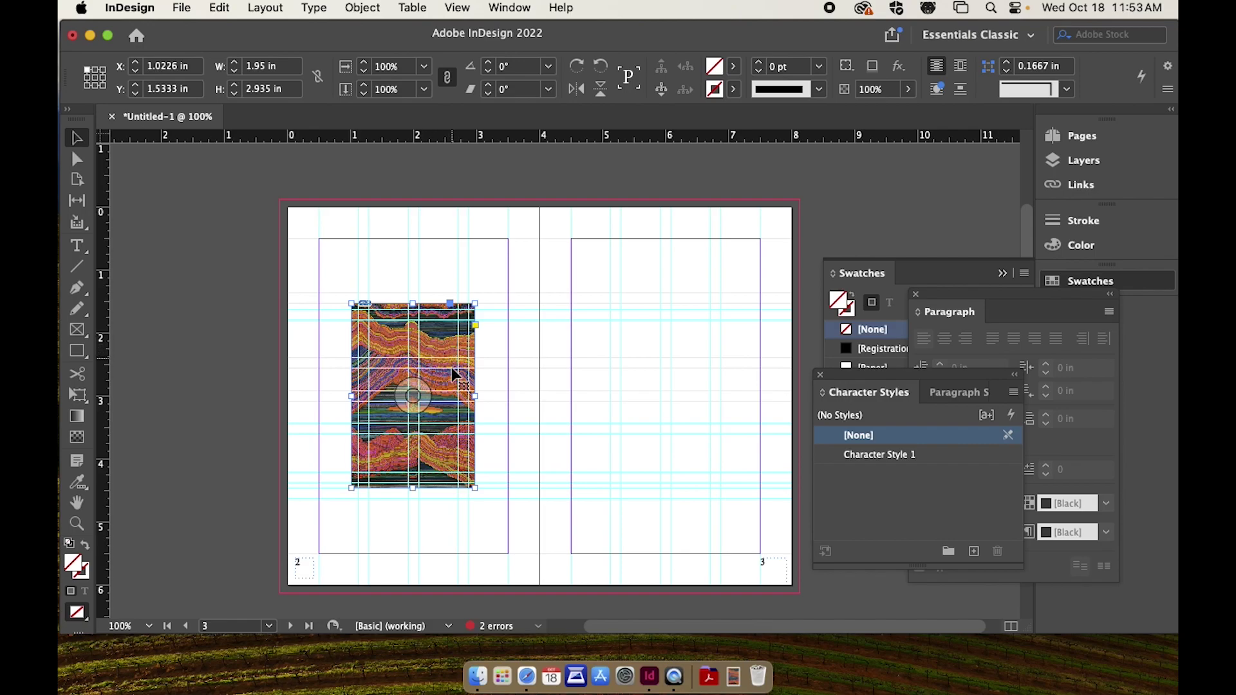
# Place the colorful landscape screenshot from the Desktop folder on page 10 at about 2.57 × 3.87 in.
pyautogui.click(485, 686)
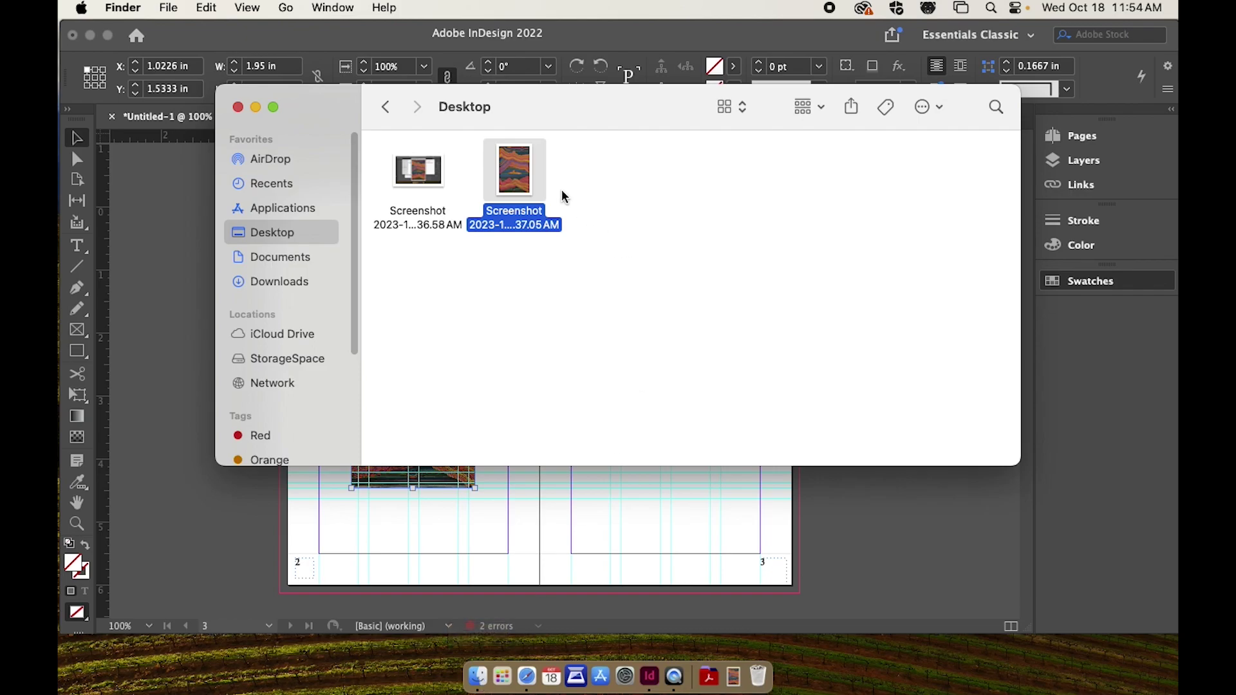
pyautogui.moveTo(519, 173); pyautogui.dragTo(666, 511)
pyautogui.scroll(-20, 643, 484)
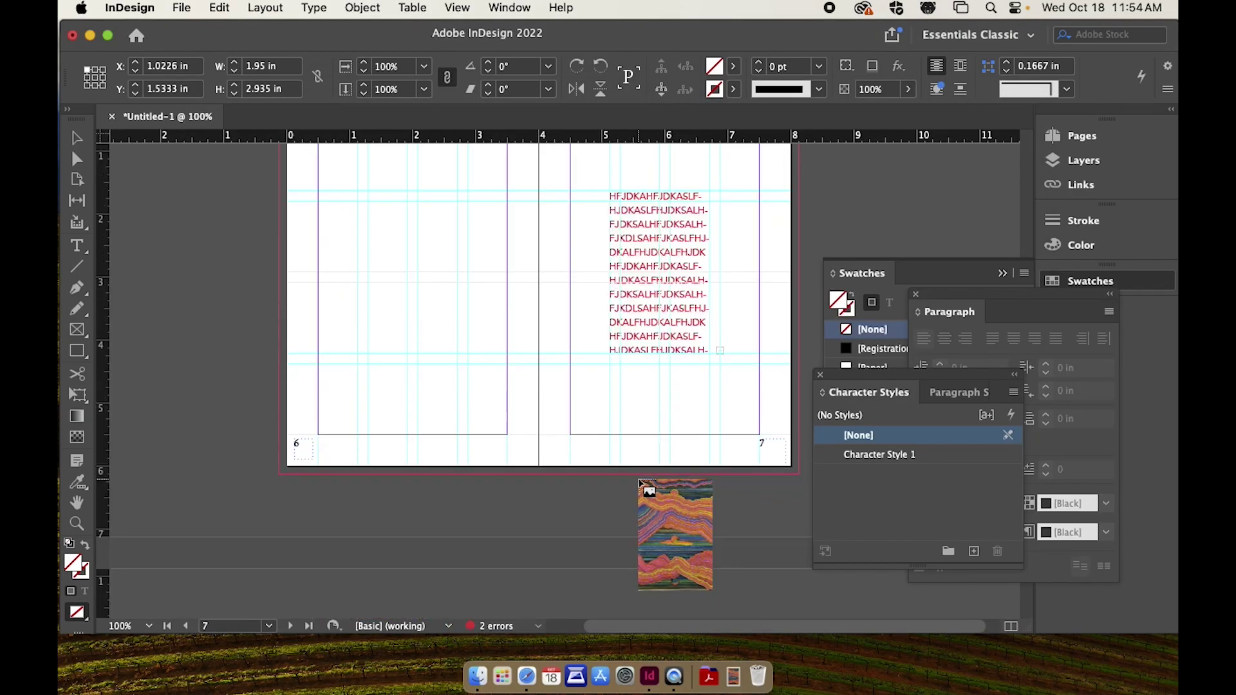
pyautogui.scroll(10, 641, 483)
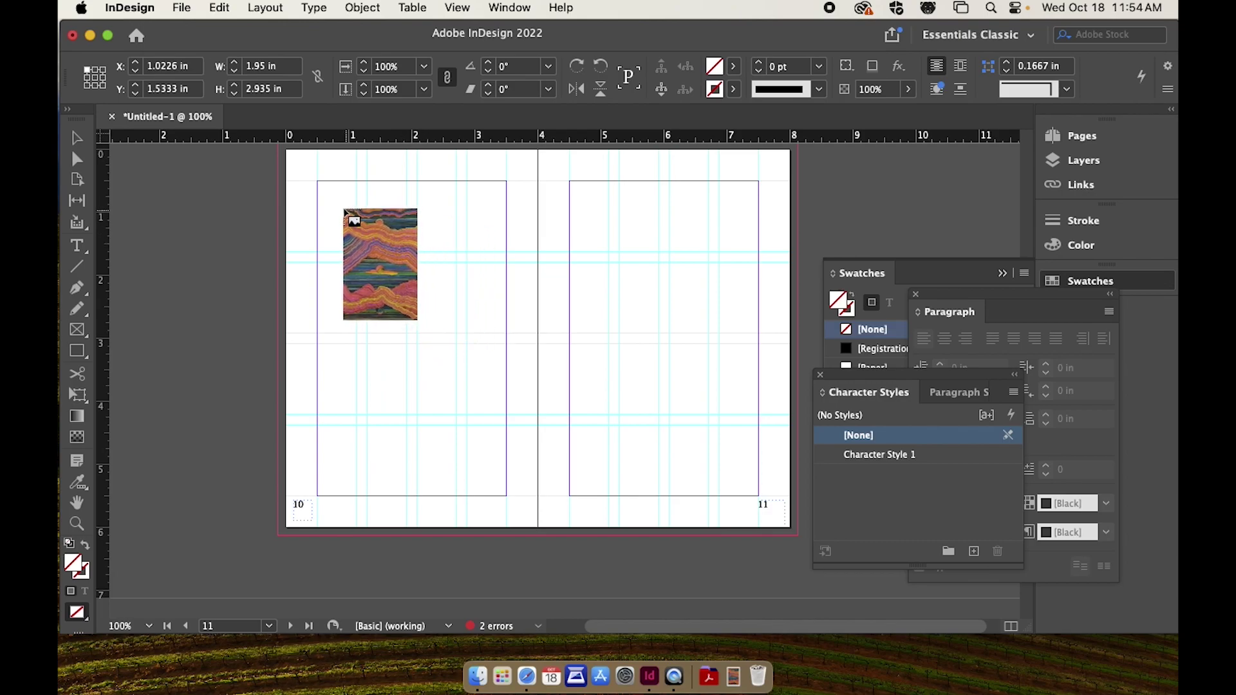
pyautogui.moveTo(331, 201); pyautogui.dragTo(493, 445)
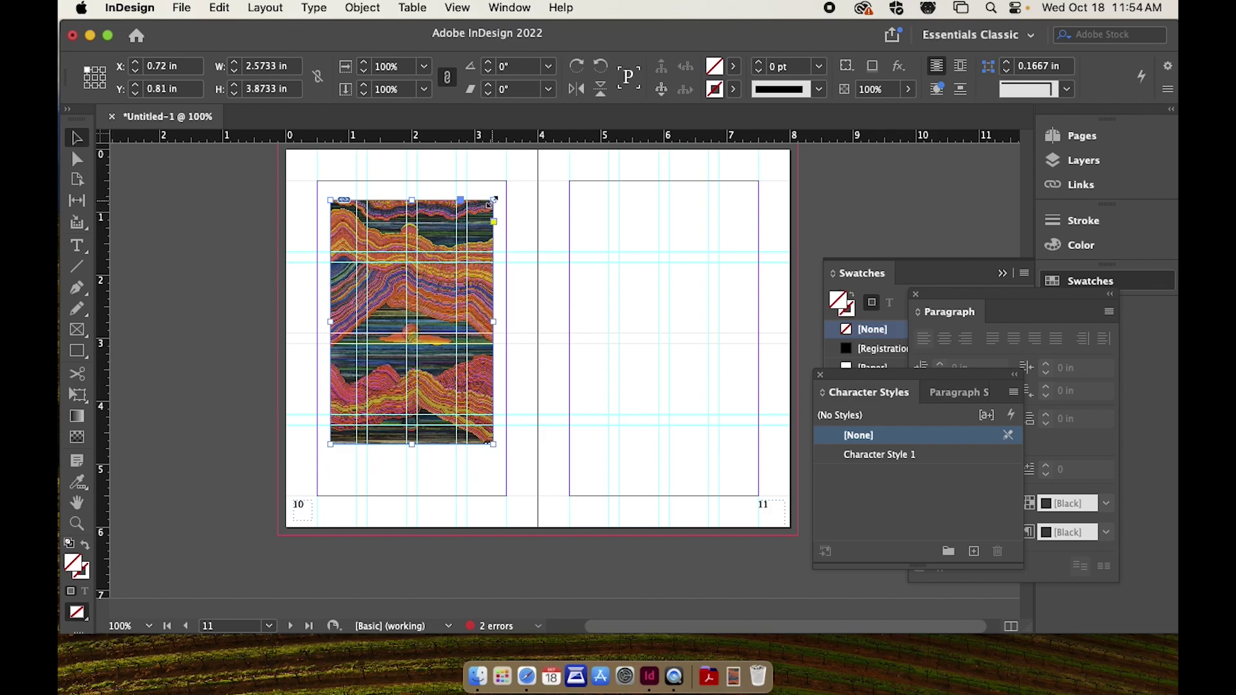
# Try cropping the page 10 image by shrinking its frame to about 2.34 × 2.89 in and shifting the picture inside it.
pyautogui.moveTo(494, 201); pyautogui.dragTo(437, 307)
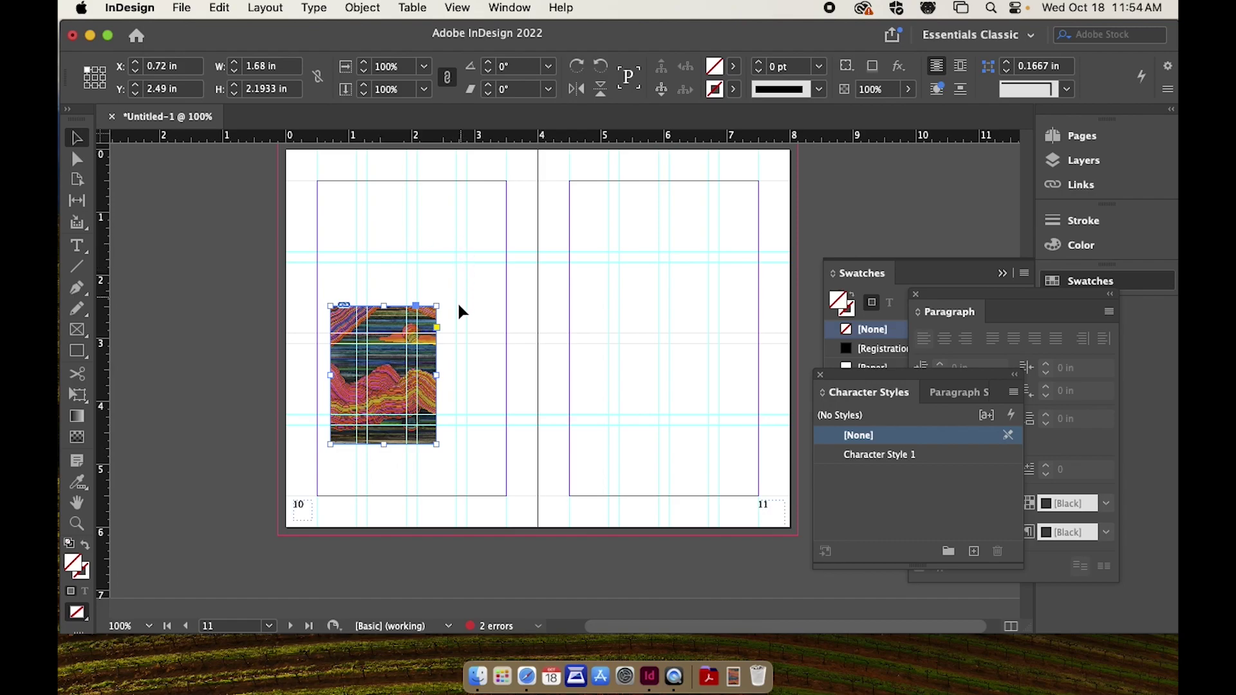
pyautogui.moveTo(439, 306); pyautogui.dragTo(480, 259)
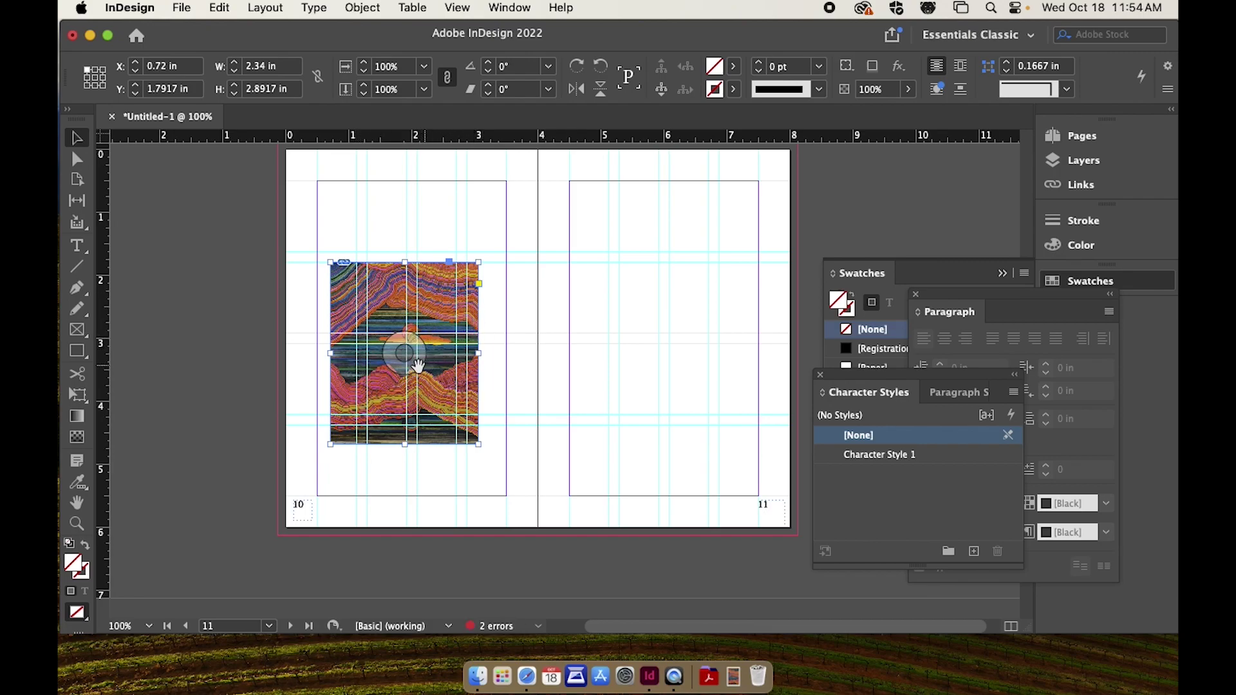
pyautogui.moveTo(397, 354); pyautogui.dragTo(417, 389)
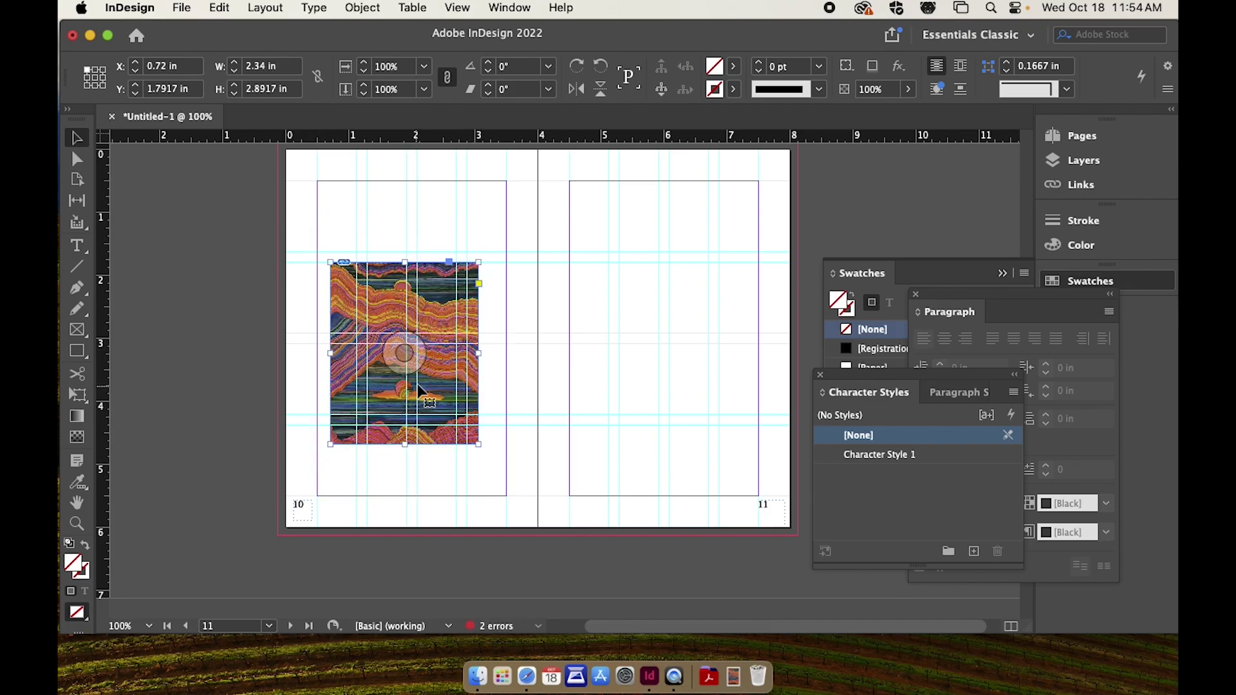
pyautogui.doubleClick(452, 322)
pyautogui.moveTo(454, 318); pyautogui.dragTo(455, 283)
# Undo the recent picture shifts and cropping of the page 10 image frame.
pyautogui.press('super+z')
pyautogui.press('super+z')
pyautogui.press('super+z')
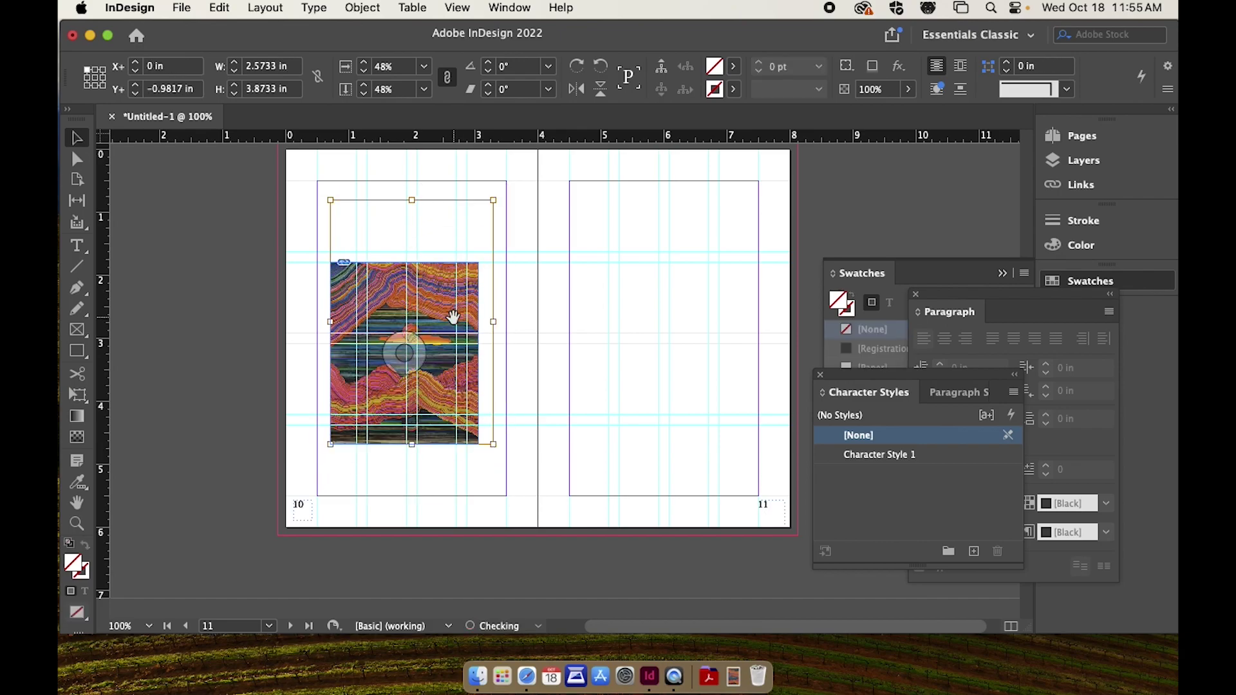
# Scale the page 10 frame and its image together to about 2.25 × 3.31 in with Free Transform, and deselect it.
pyautogui.press('e')
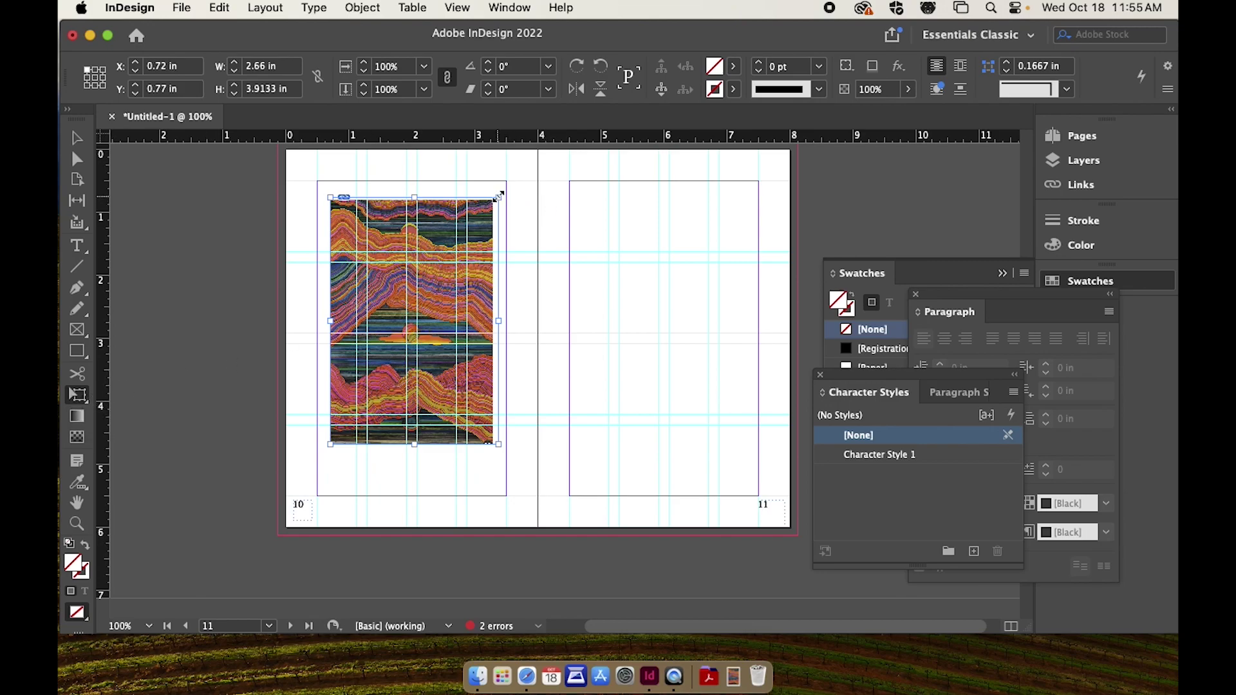
pyautogui.moveTo(499, 195); pyautogui.dragTo(476, 238)
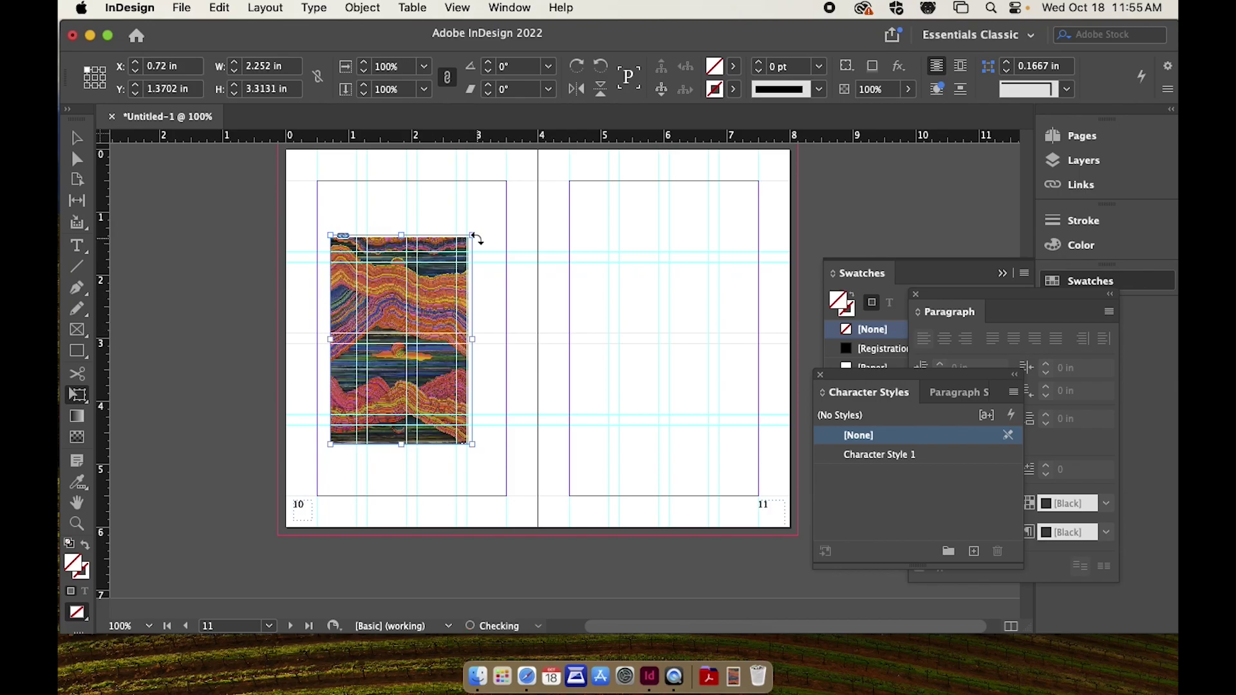
pyautogui.press('v')
pyautogui.click(588, 227)
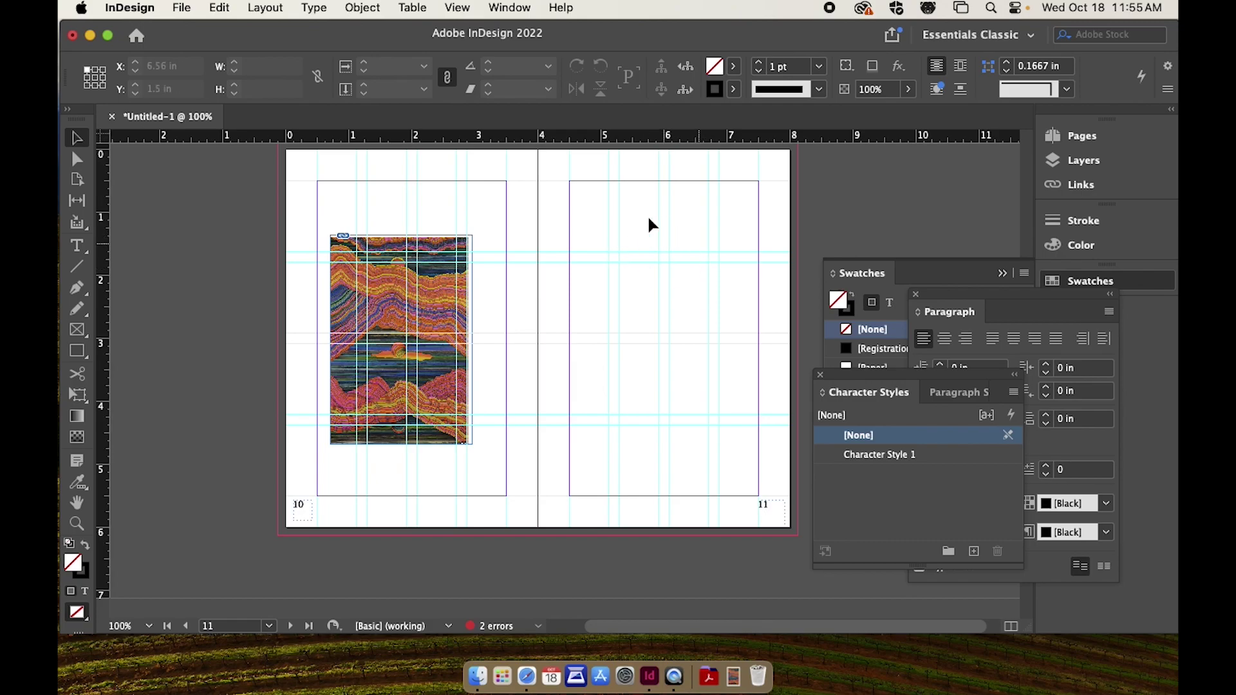
# Move the page 10 image to about X 0.96 in, Y 1.34 in, hide the guides and margins, and deselect it.
pyautogui.moveTo(442, 308); pyautogui.dragTo(459, 307)
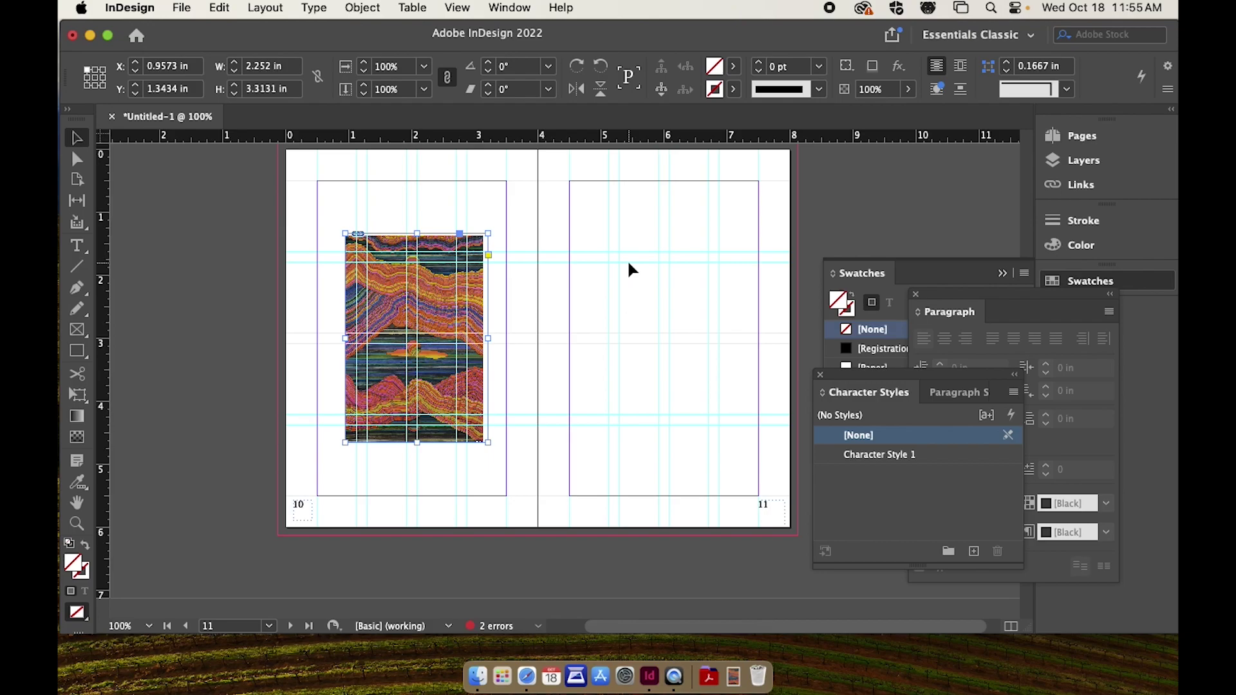
pyautogui.press('super+semicolon')
pyautogui.click(236, 285)
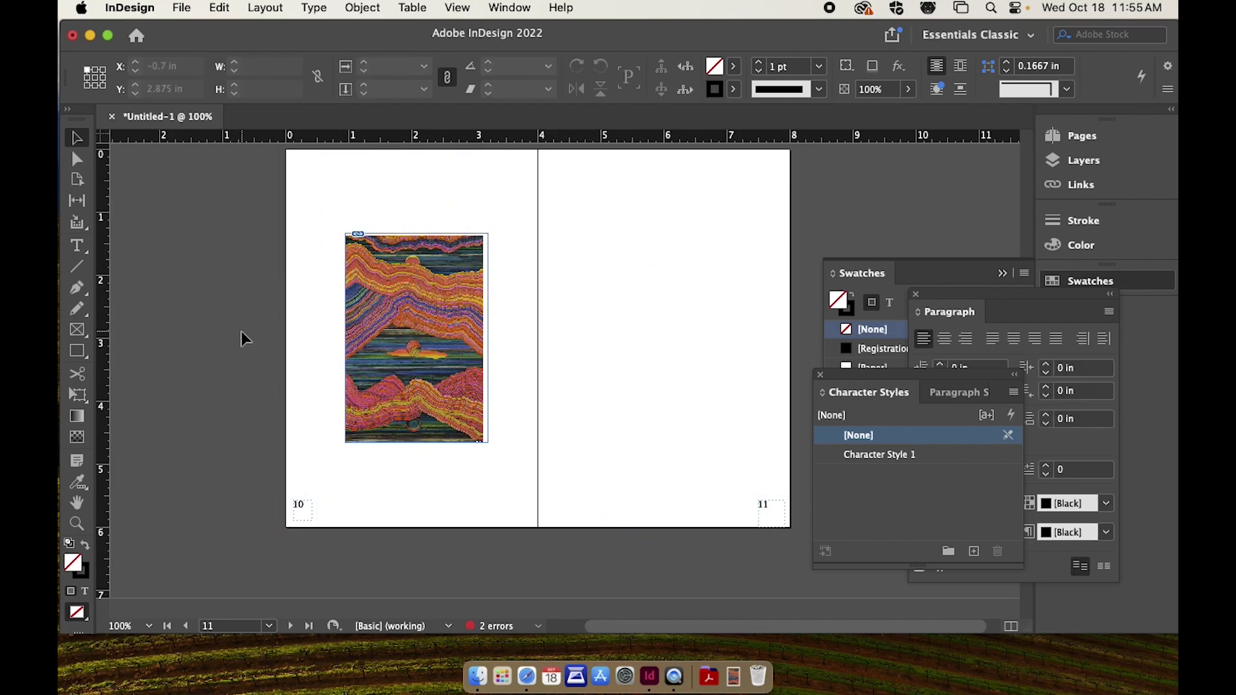
# Hide the frame edges in the document so pages 8 to 11 show only their text, image and page numbers.
pyautogui.scroll(6, 242, 332)
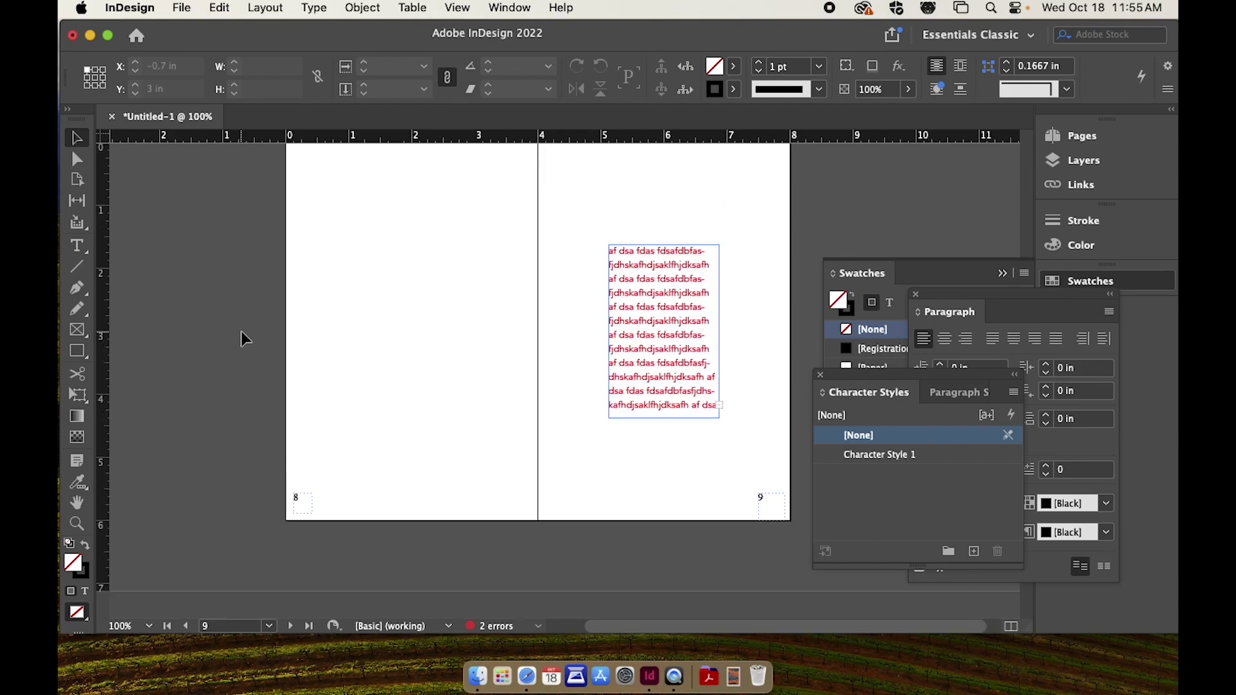
pyautogui.scroll(-8, 241, 333)
pyautogui.scroll(-5, 242, 332)
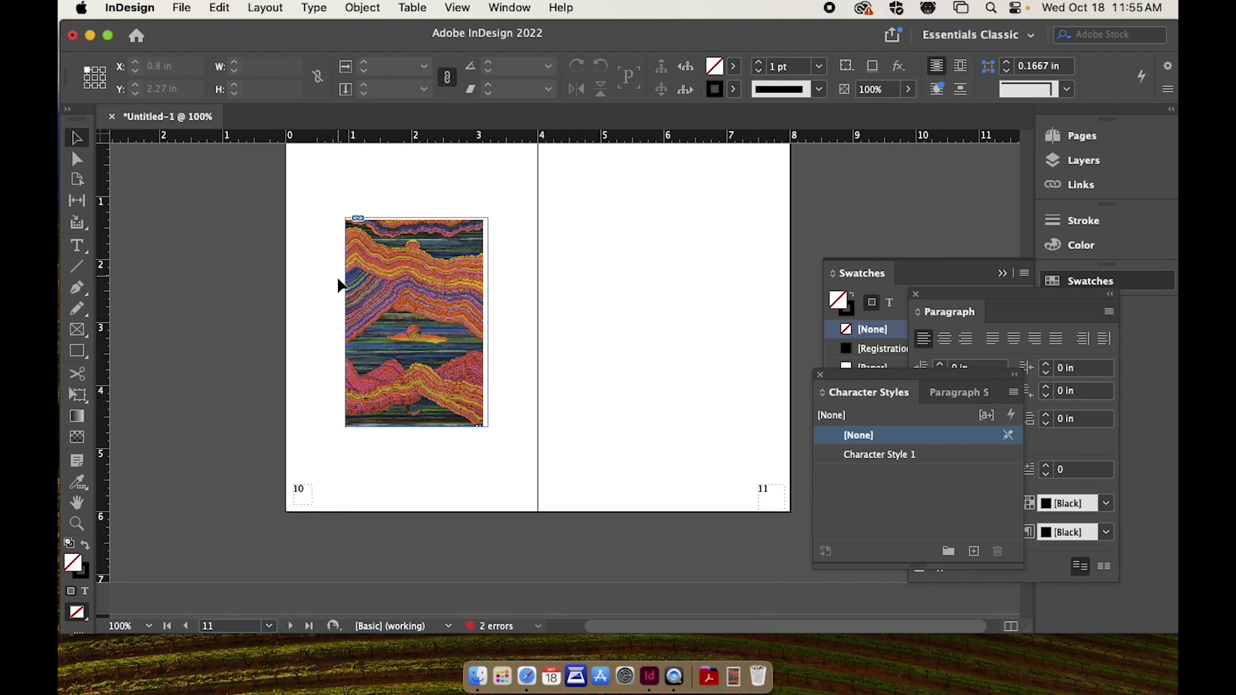
pyautogui.scroll(3, 311, 489)
pyautogui.scroll(10, 308, 489)
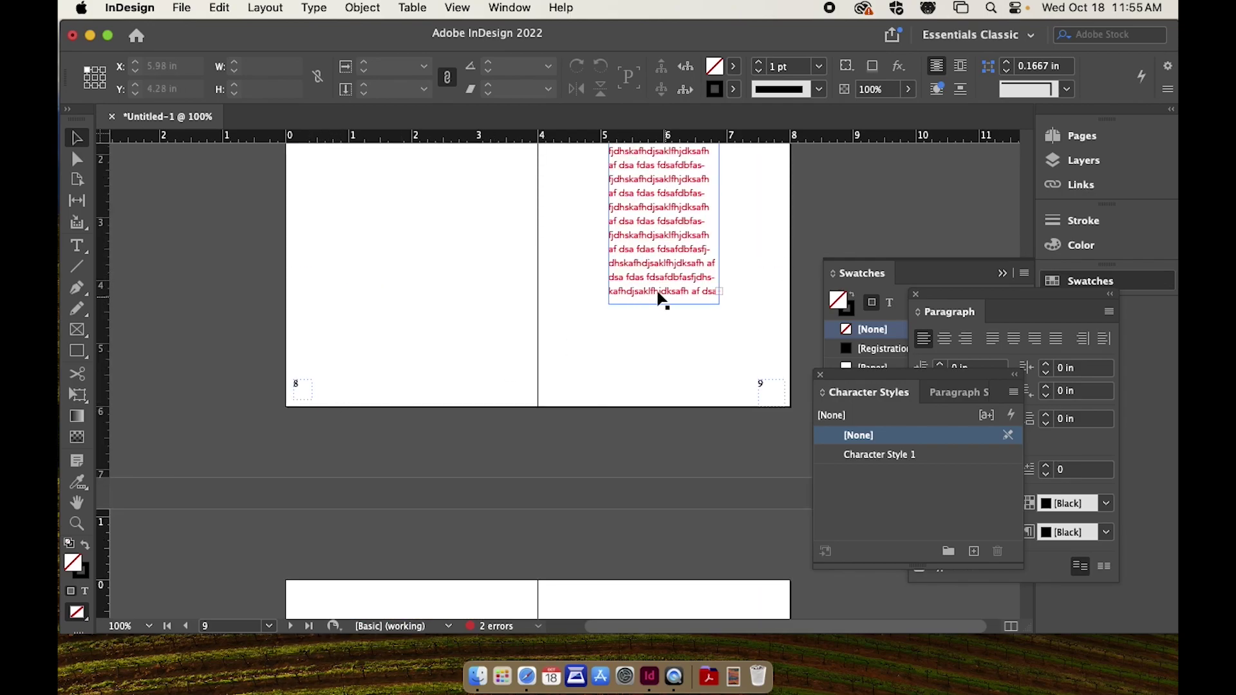
pyautogui.click(458, 8)
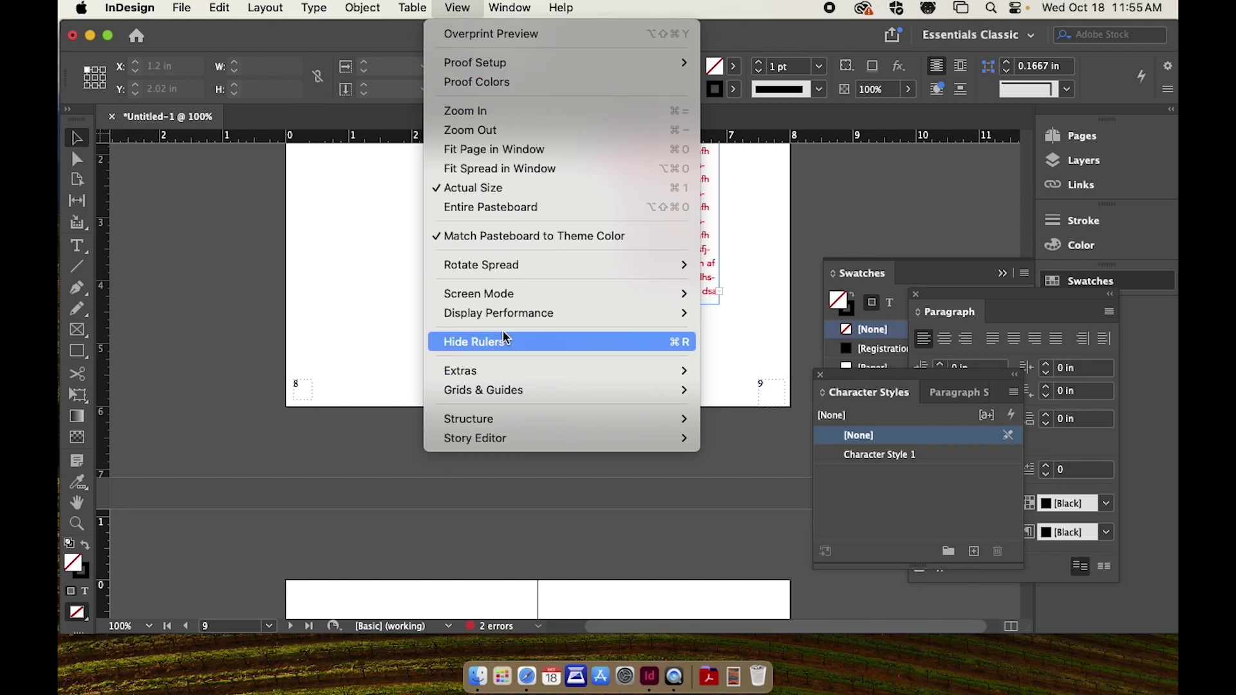
pyautogui.moveTo(502, 369)
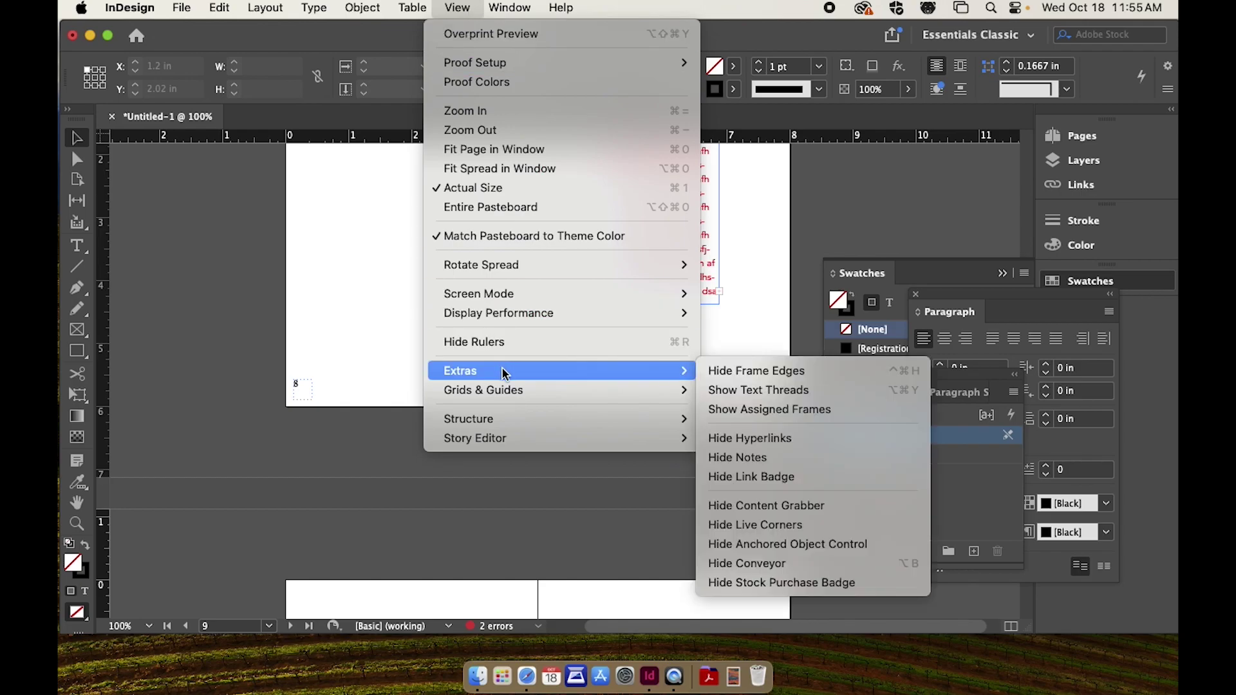
pyautogui.click(720, 370)
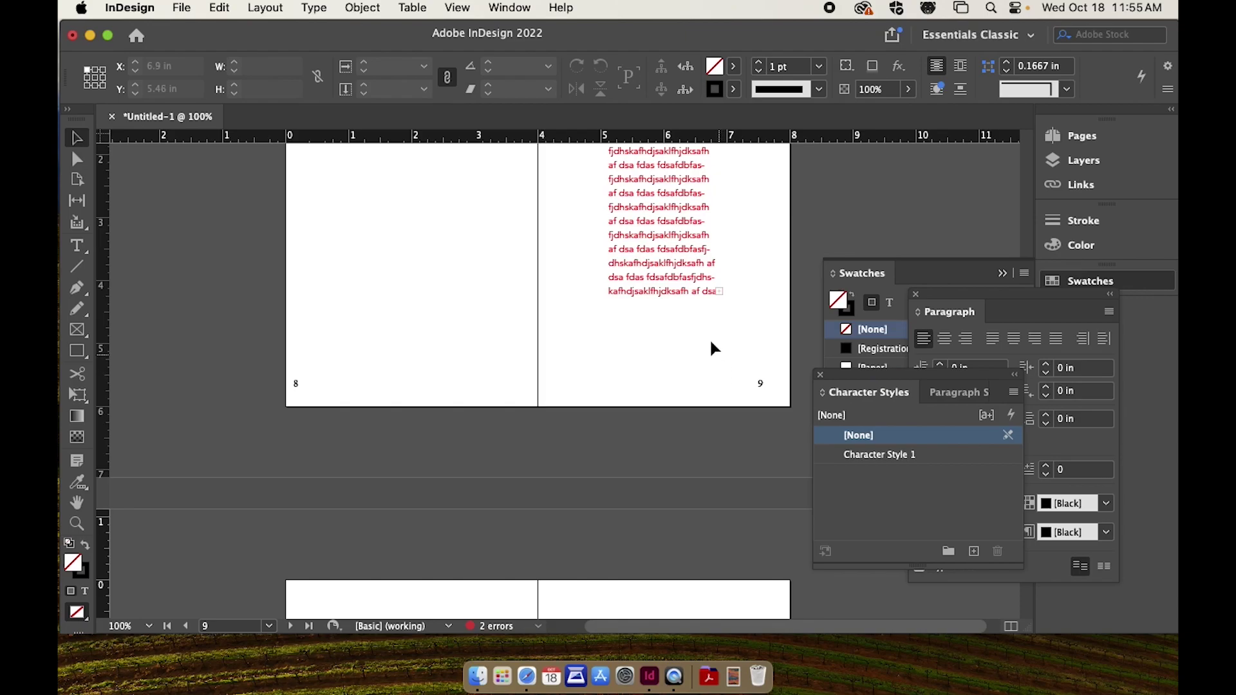
pyautogui.scroll(-6, 636, 384)
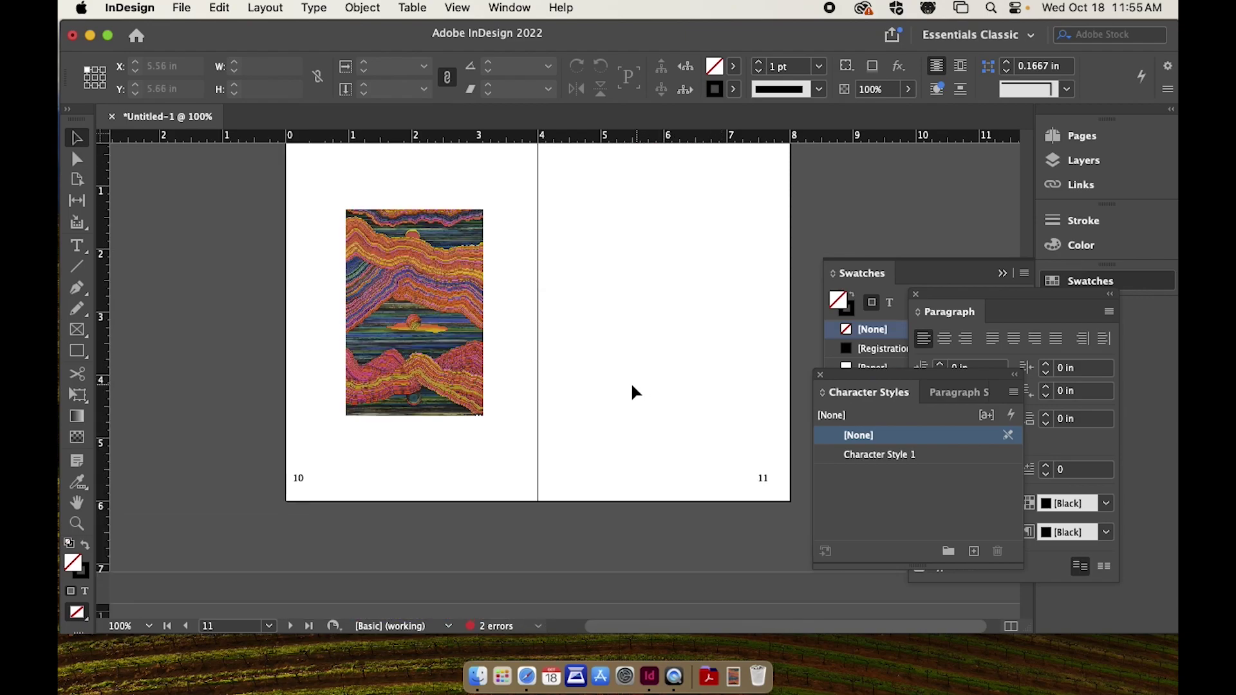
# Check the page 10 image against the guides and margins, and return to the guide-free view with nothing selected.
pyautogui.click(457, 362)
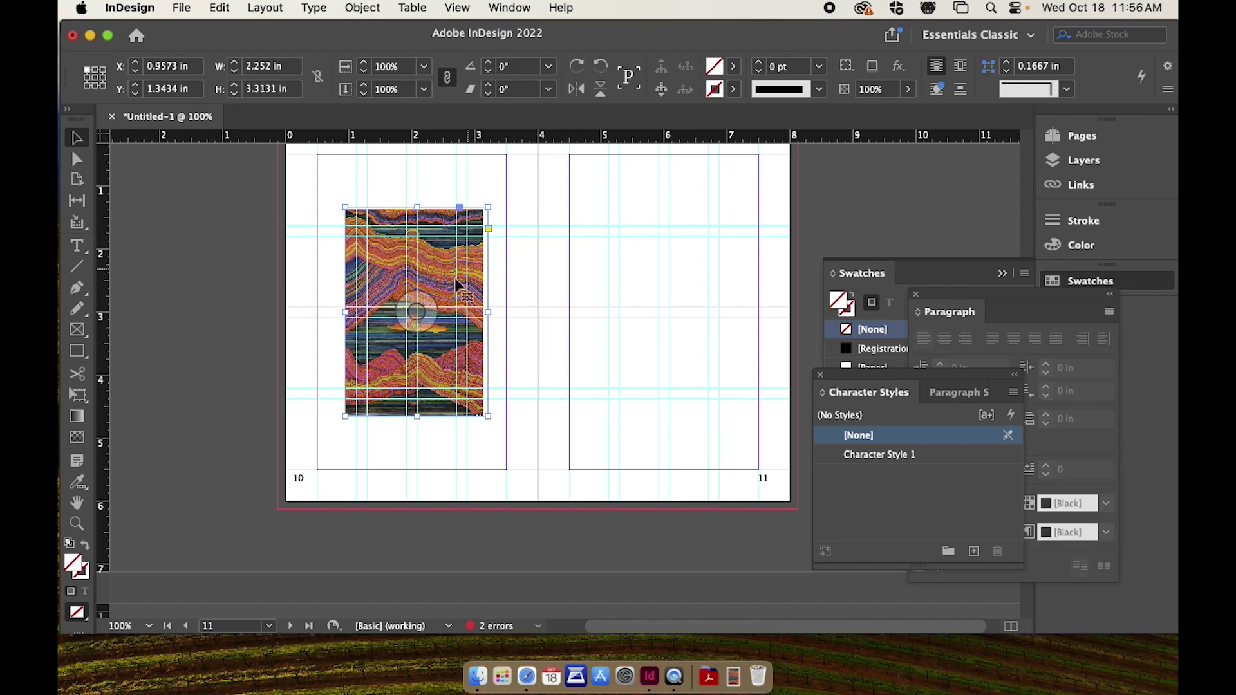
pyautogui.click(170, 355)
pyautogui.press('w')
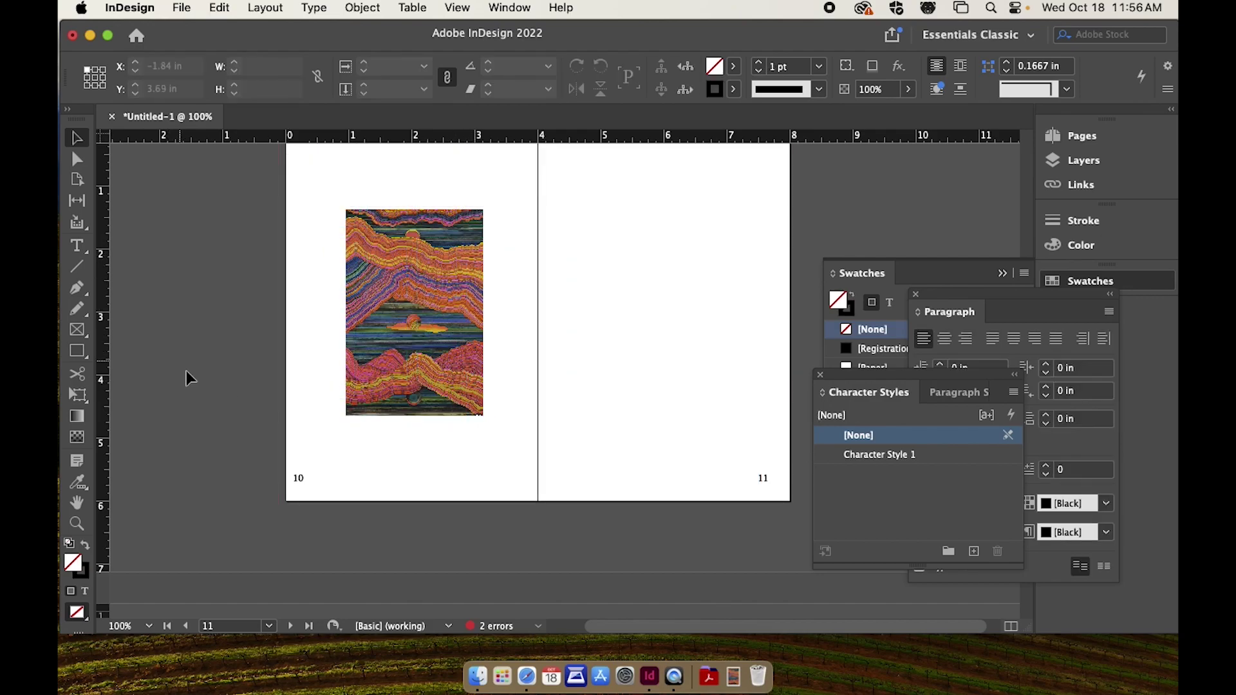
# Review the booklet spreads in the guide-free view from page 9 back to page 1.
pyautogui.scroll(10, 188, 370)
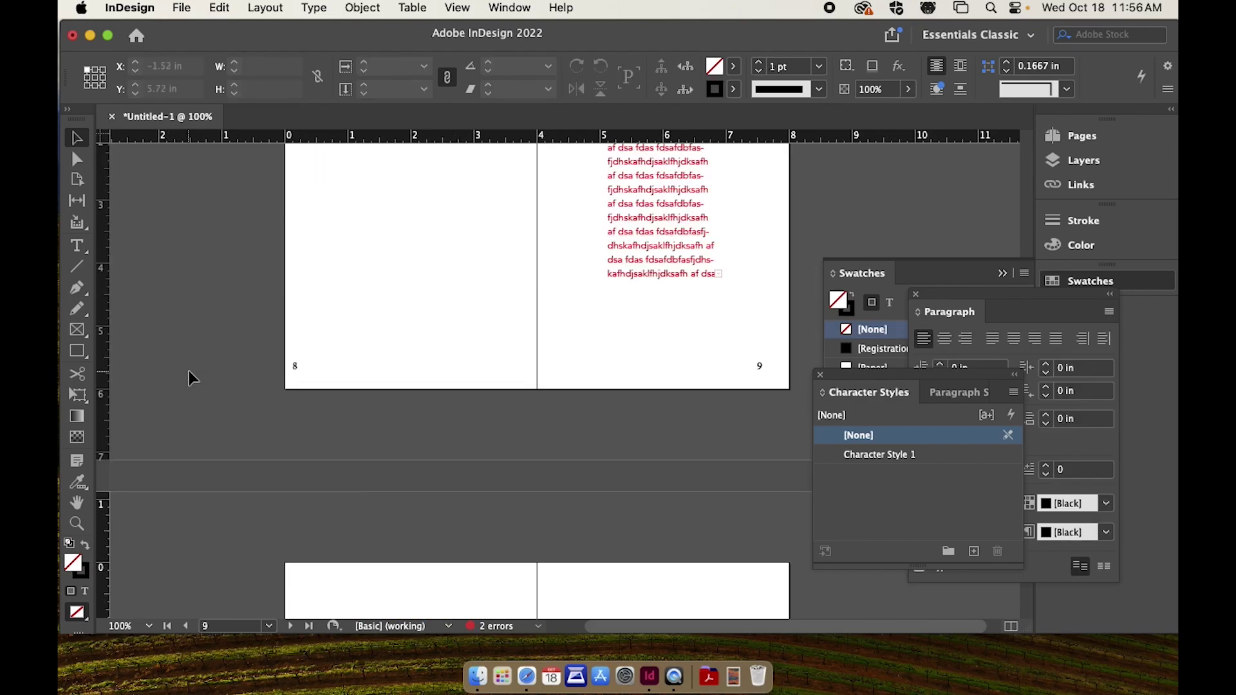
pyautogui.scroll(2, 188, 371)
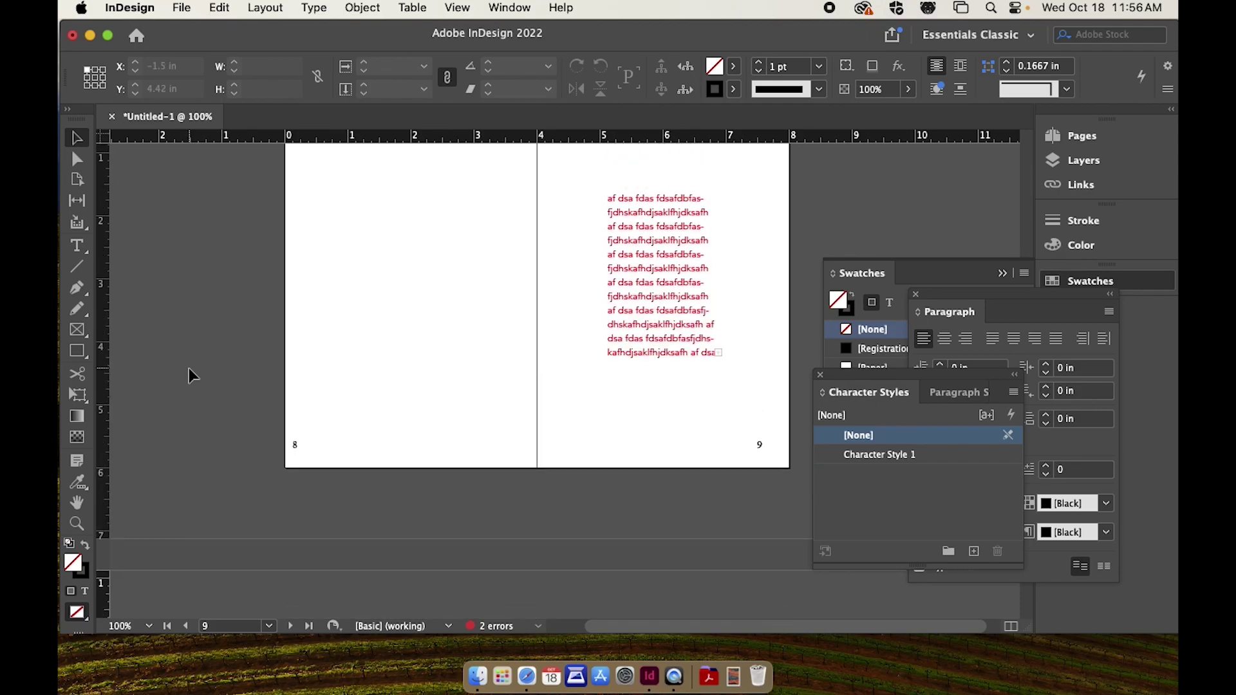
pyautogui.scroll(3, 189, 368)
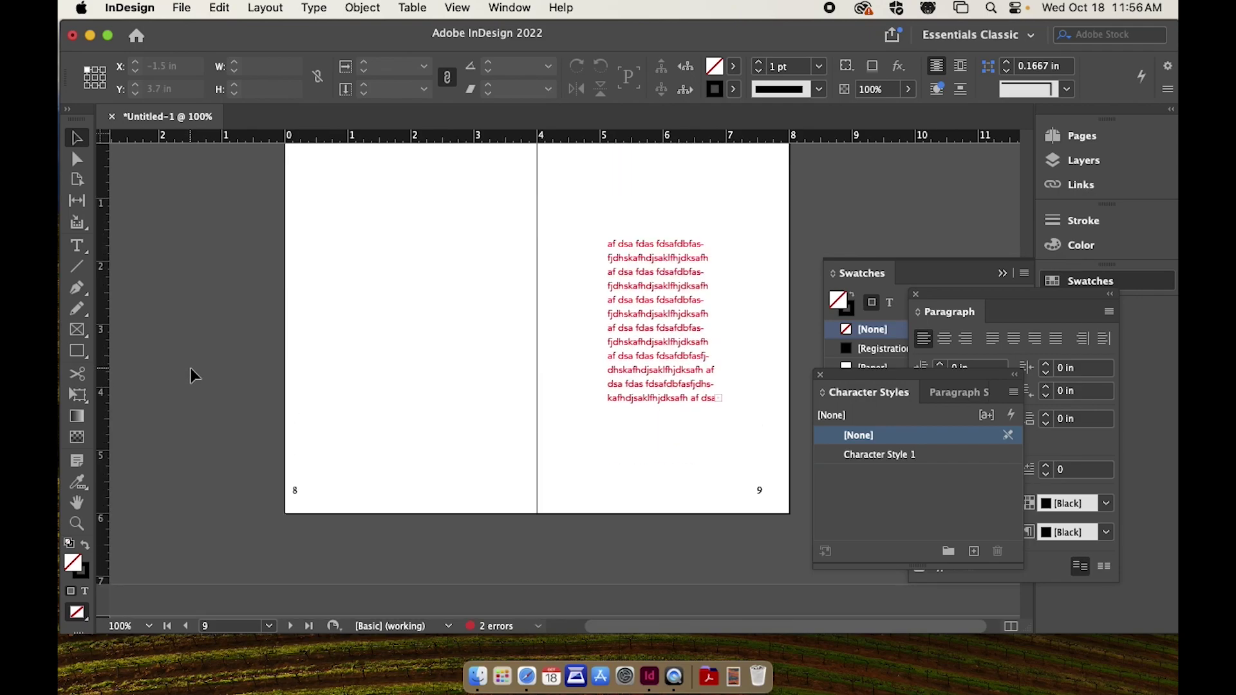
pyautogui.scroll(4, 192, 377)
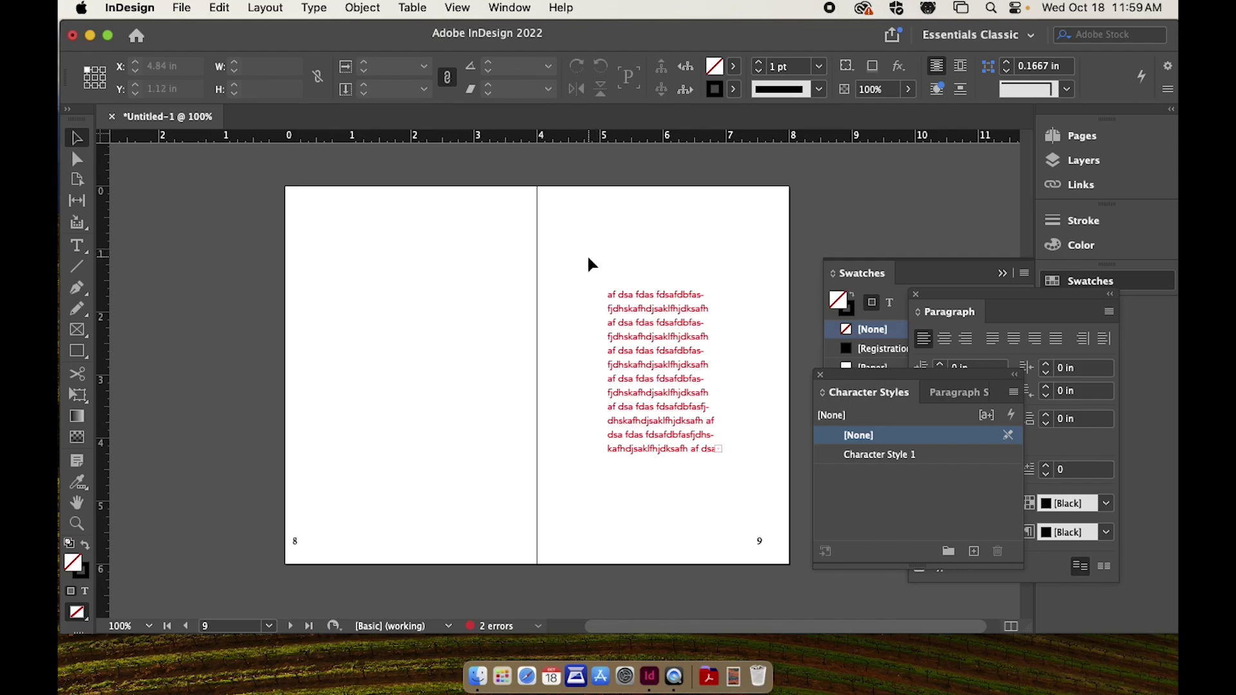
pyautogui.scroll(-1, 588, 258)
pyautogui.scroll(-2, 588, 259)
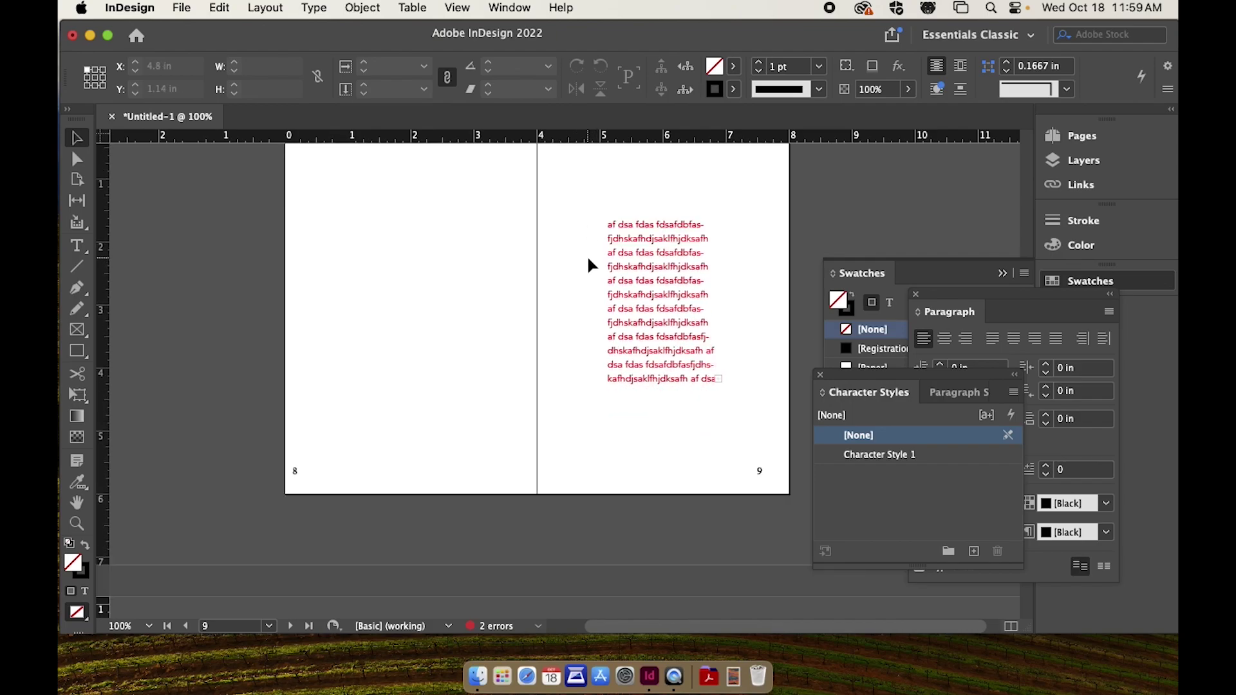
pyautogui.scroll(10, 588, 259)
pyautogui.scroll(-5, 589, 259)
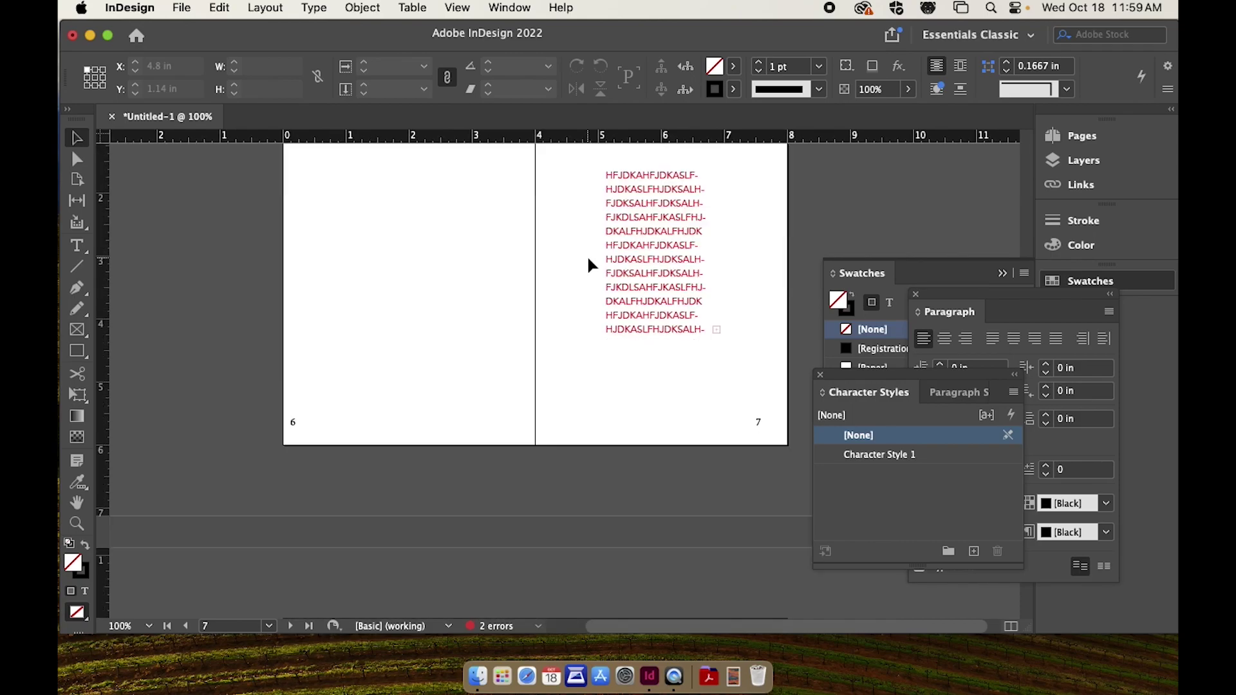
pyautogui.scroll(10, 587, 255)
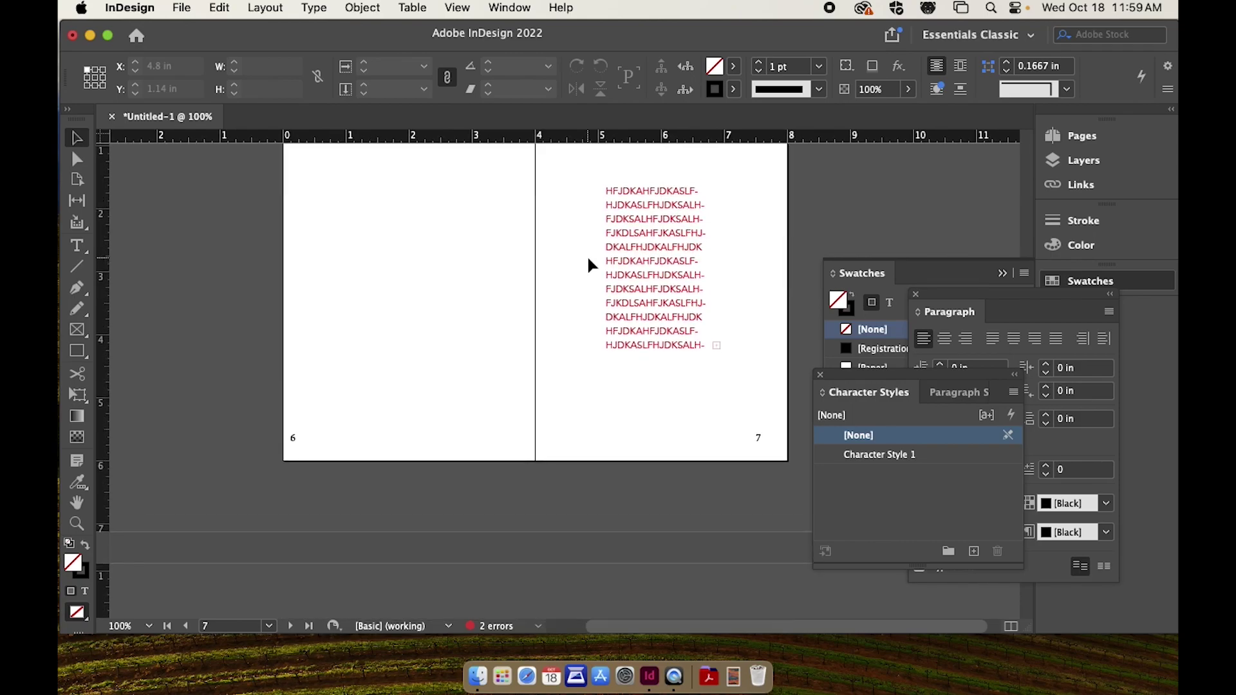
pyautogui.scroll(2, 588, 258)
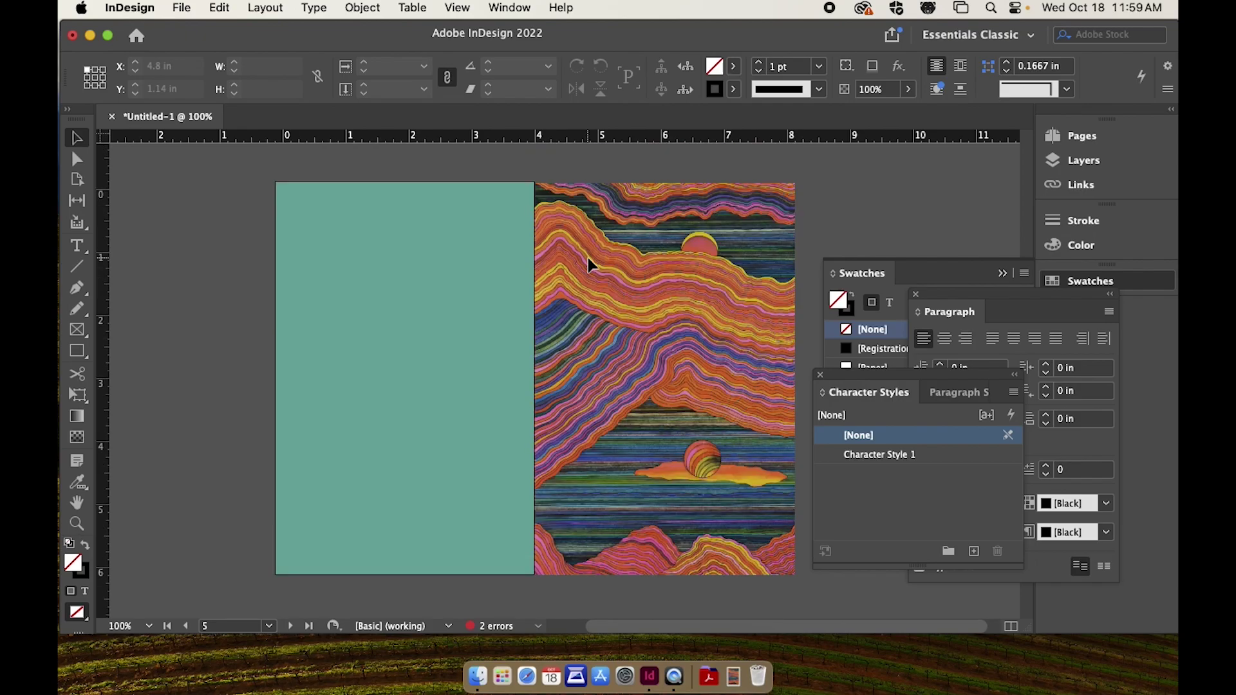
pyautogui.scroll(-4, 589, 258)
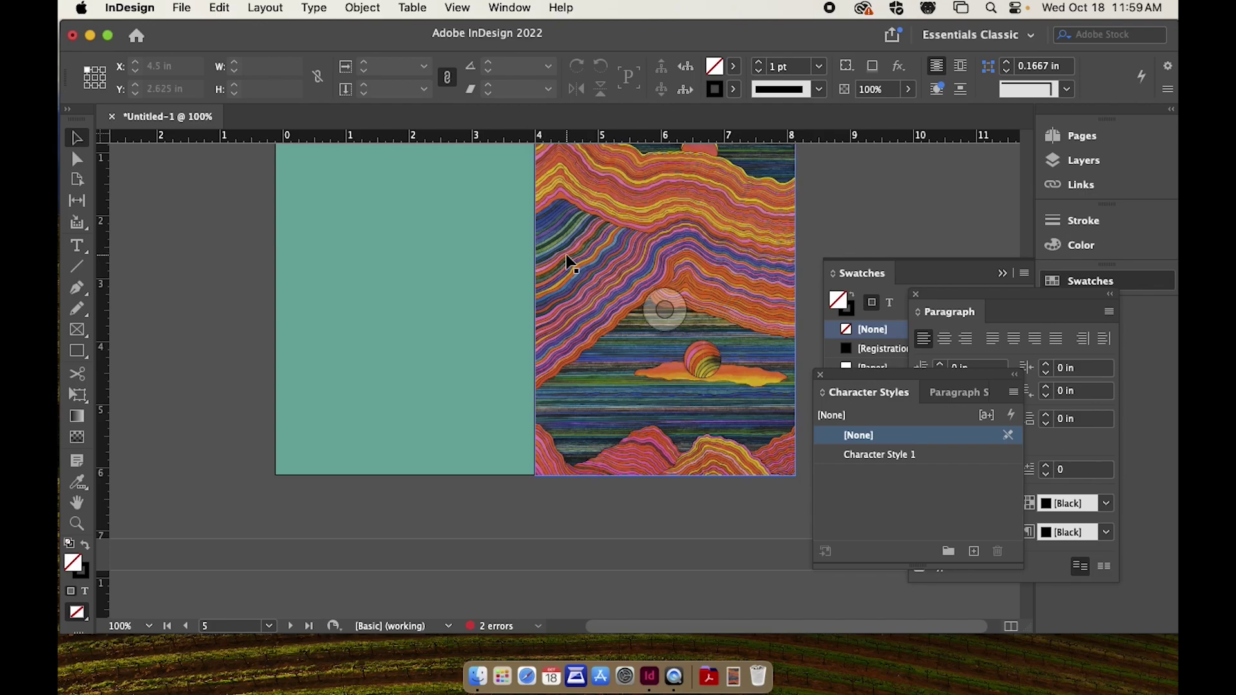
pyautogui.scroll(5, 559, 279)
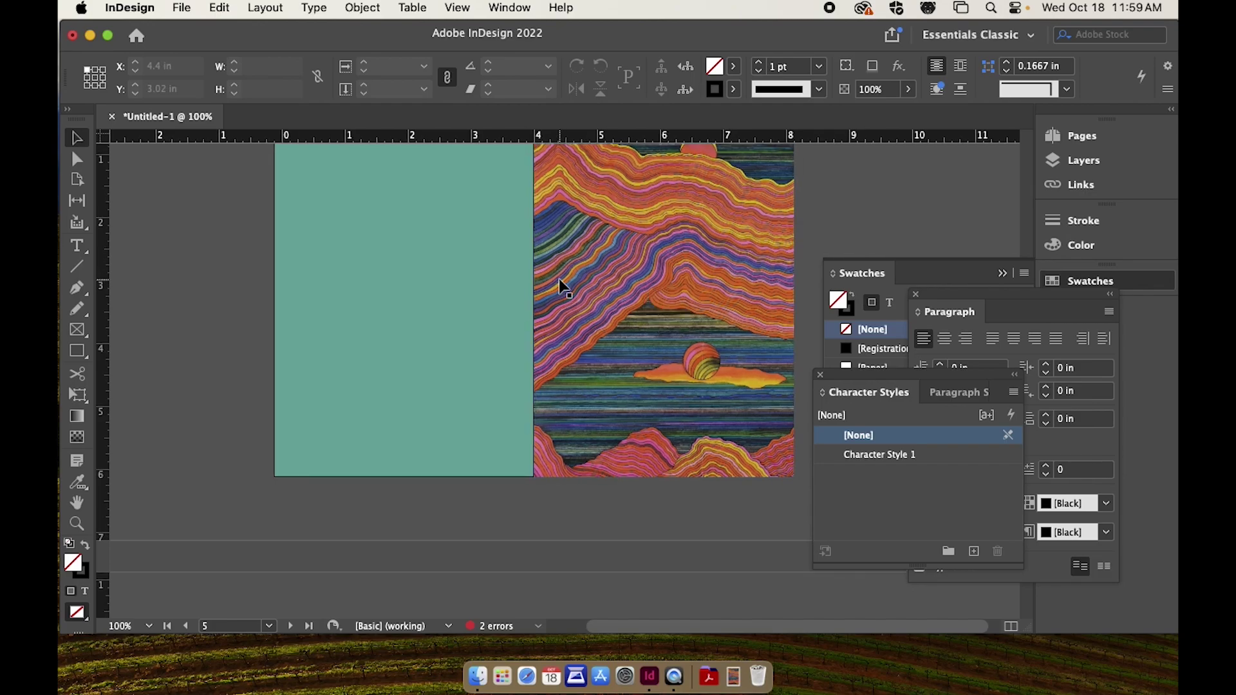
pyautogui.scroll(10, 558, 279)
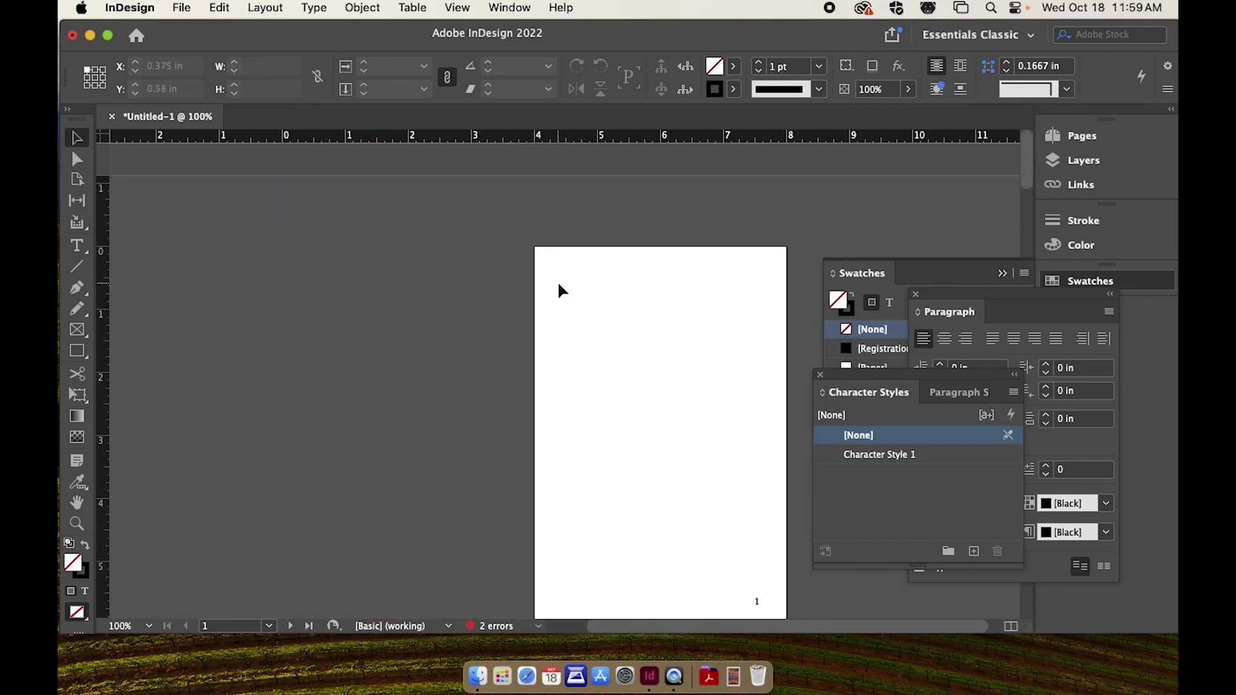
pyautogui.press('space')
pyautogui.moveTo(605, 311); pyautogui.dragTo(536, 294)
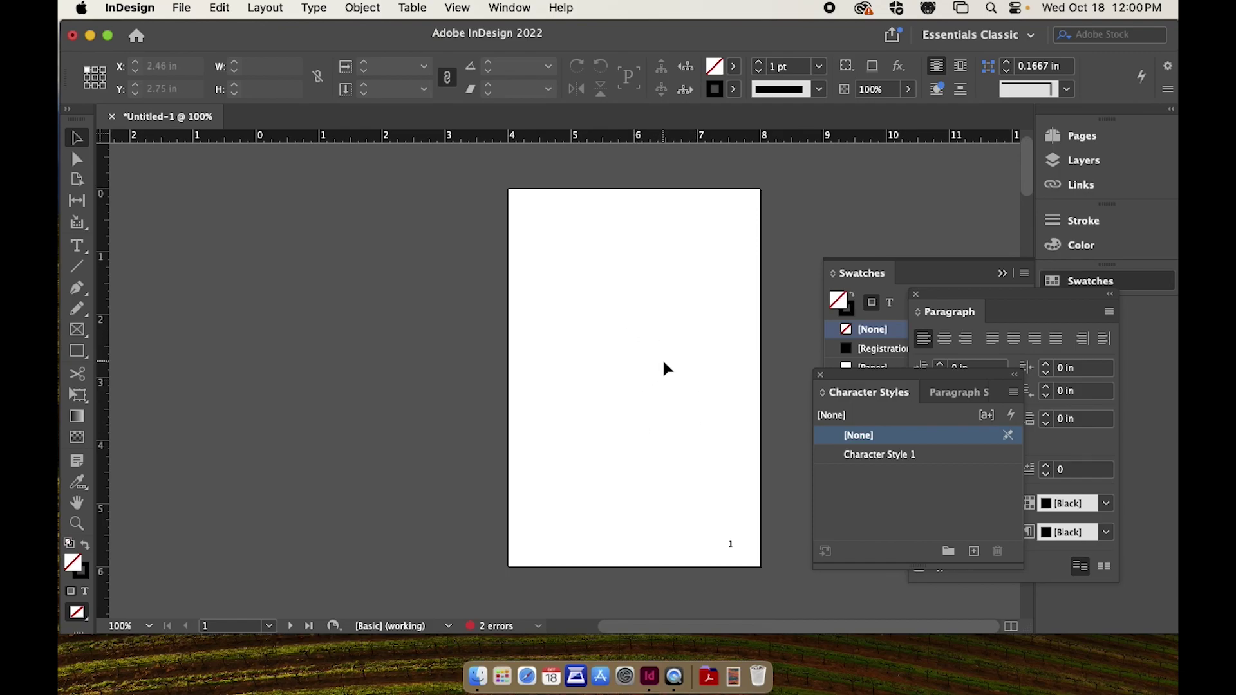
# Review the whole booklet at 25% magnification, from page 1 through to the last page.
pyautogui.scroll(-5, 665, 386)
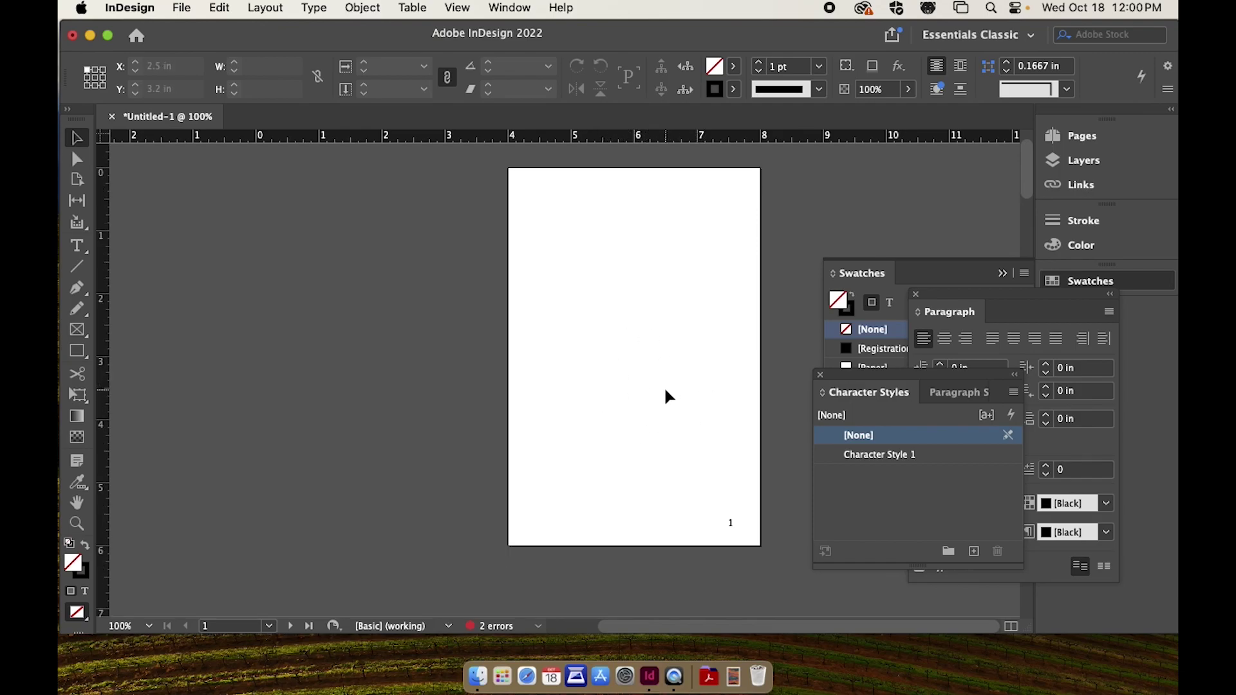
pyautogui.scroll(-2, 666, 388)
pyautogui.press('super+minus')
pyautogui.press('super+minus')
pyautogui.press('super+minus')
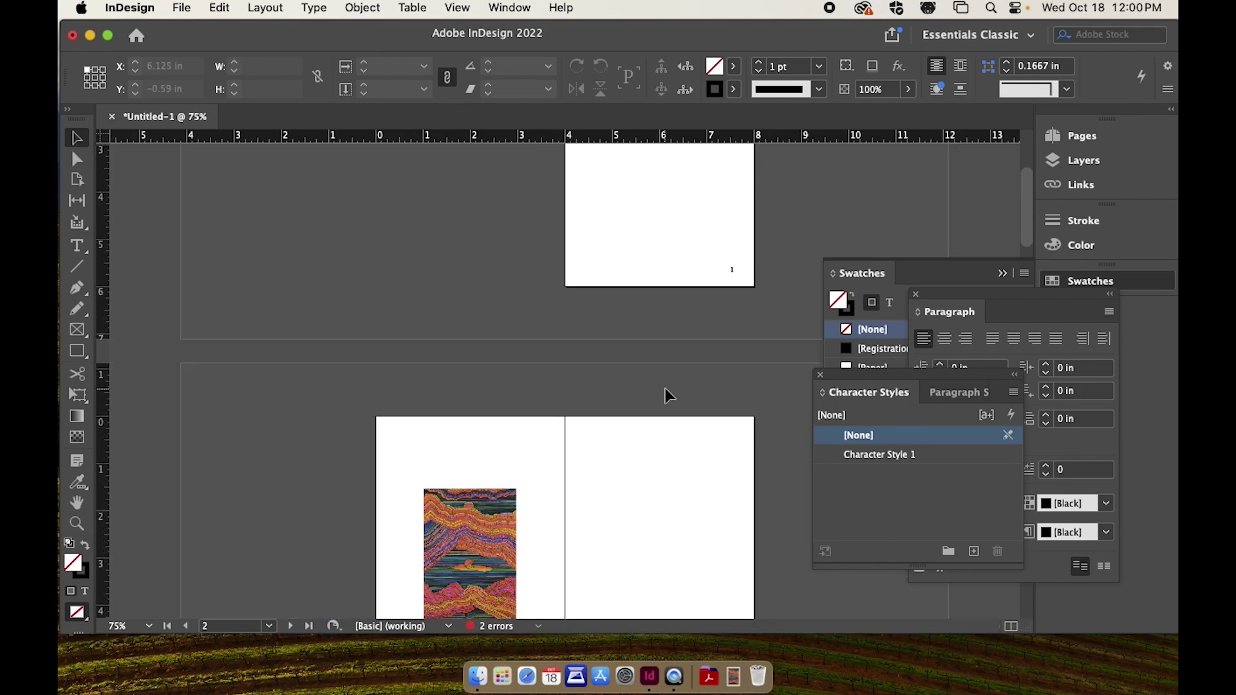
pyautogui.scroll(-5, 675, 381)
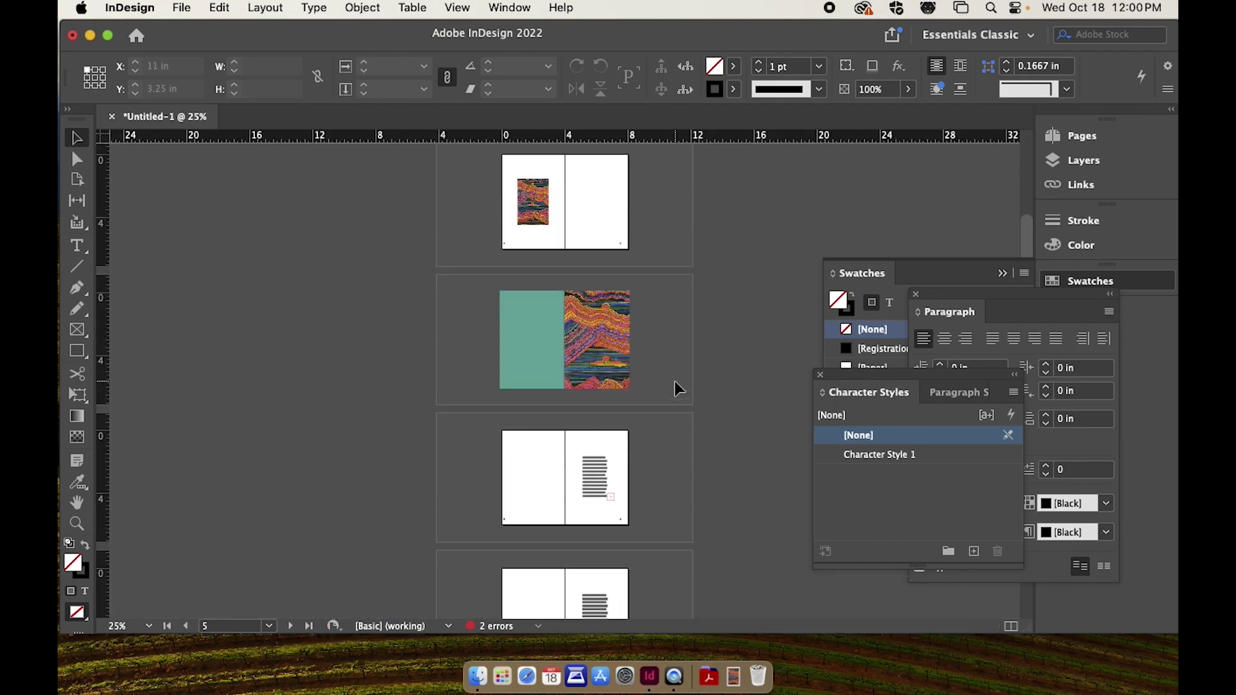
pyautogui.scroll(-5, 675, 382)
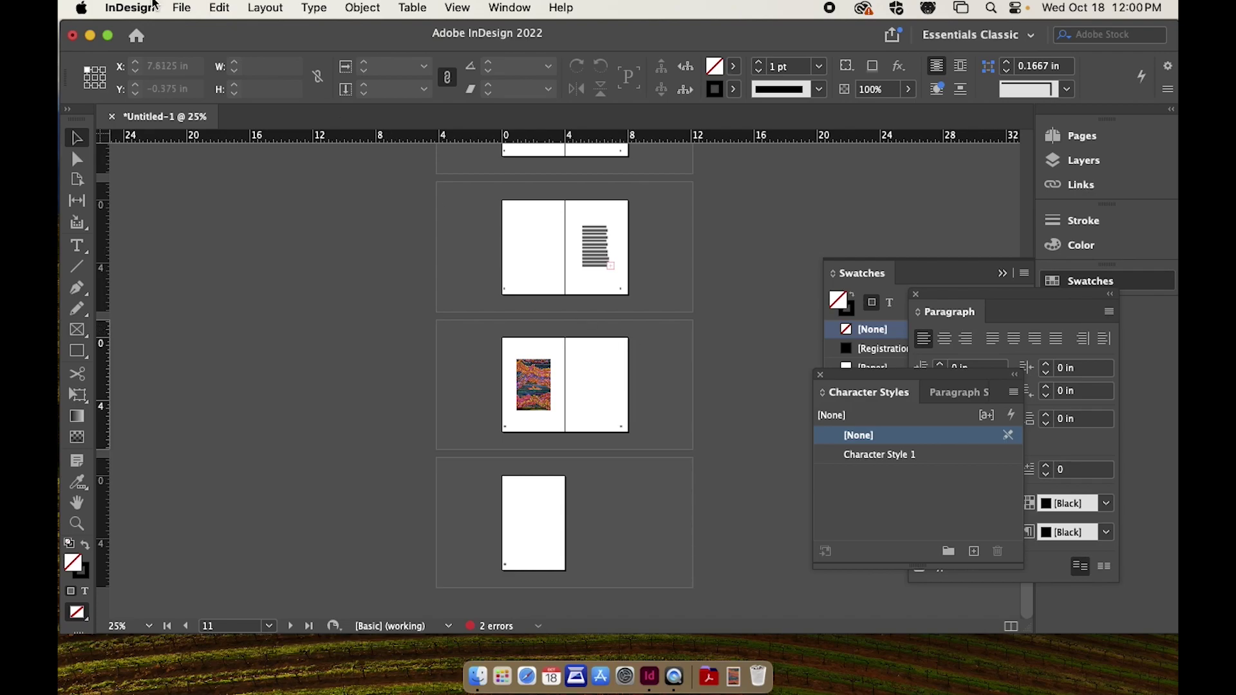
# Create a new 4-page, 4 × 6 in facing-pages document in inches with 0.5 in margins and 0.125 in bleed.
pyautogui.click(183, 8)
pyautogui.moveTo(196, 35)
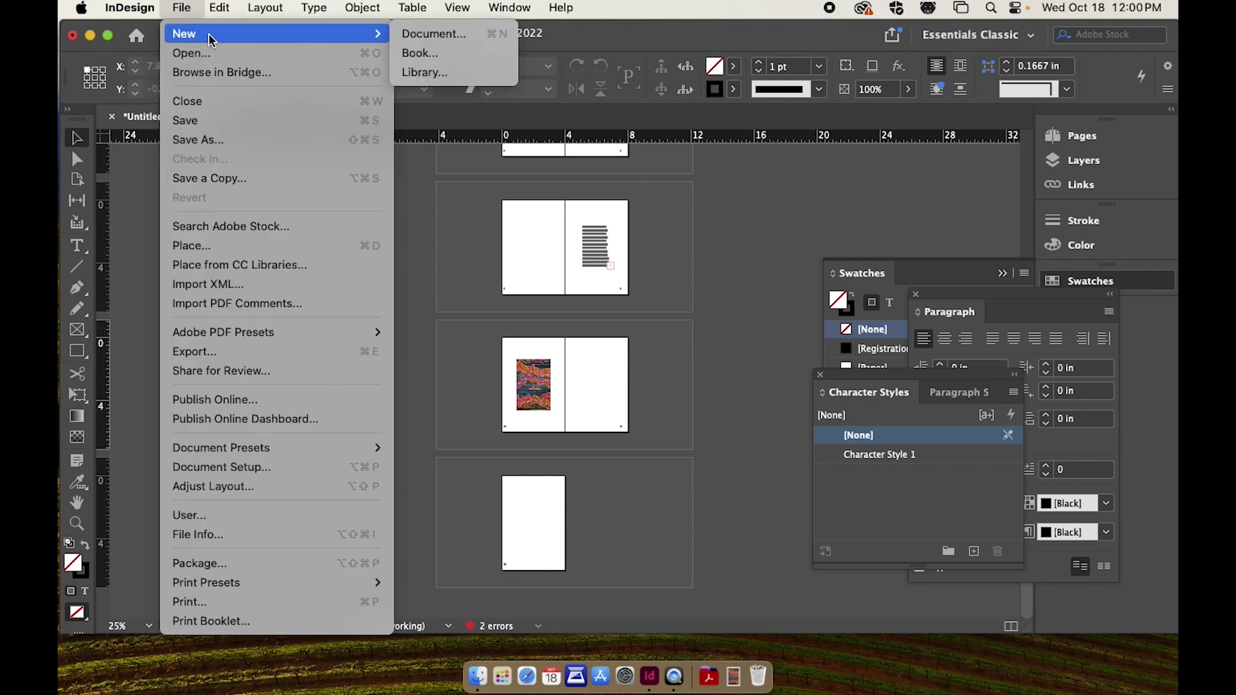
pyautogui.click(426, 34)
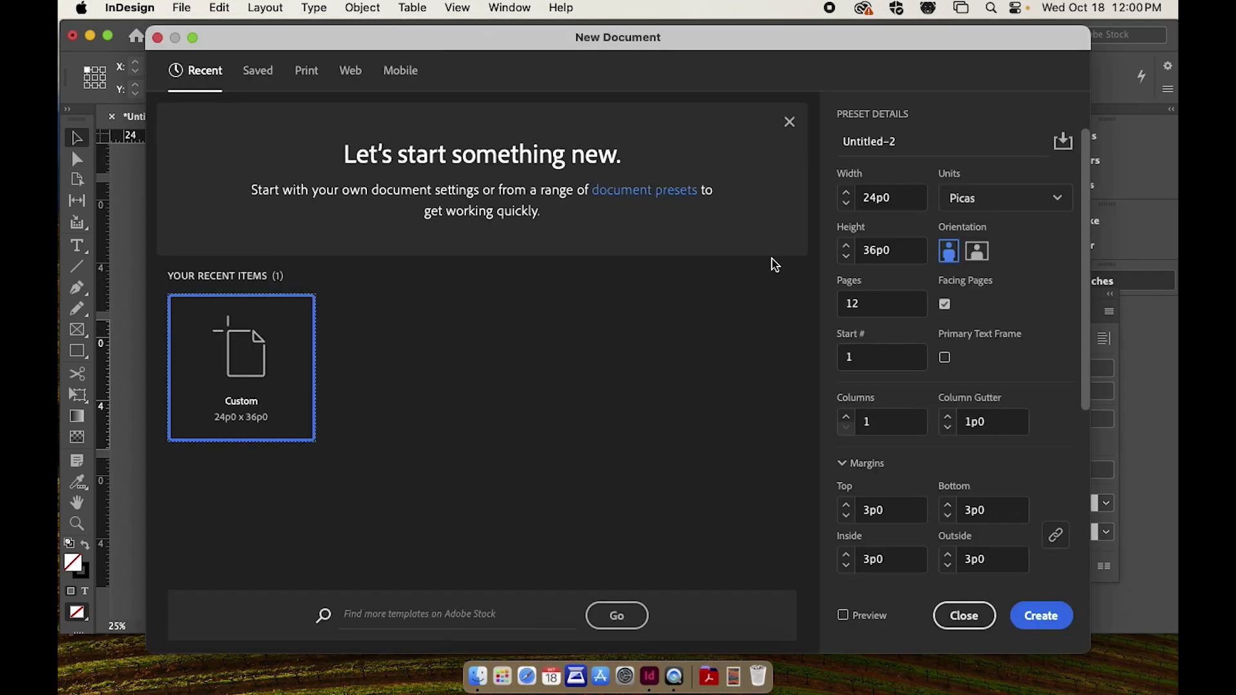
pyautogui.click(1015, 200)
pyautogui.click(1014, 264)
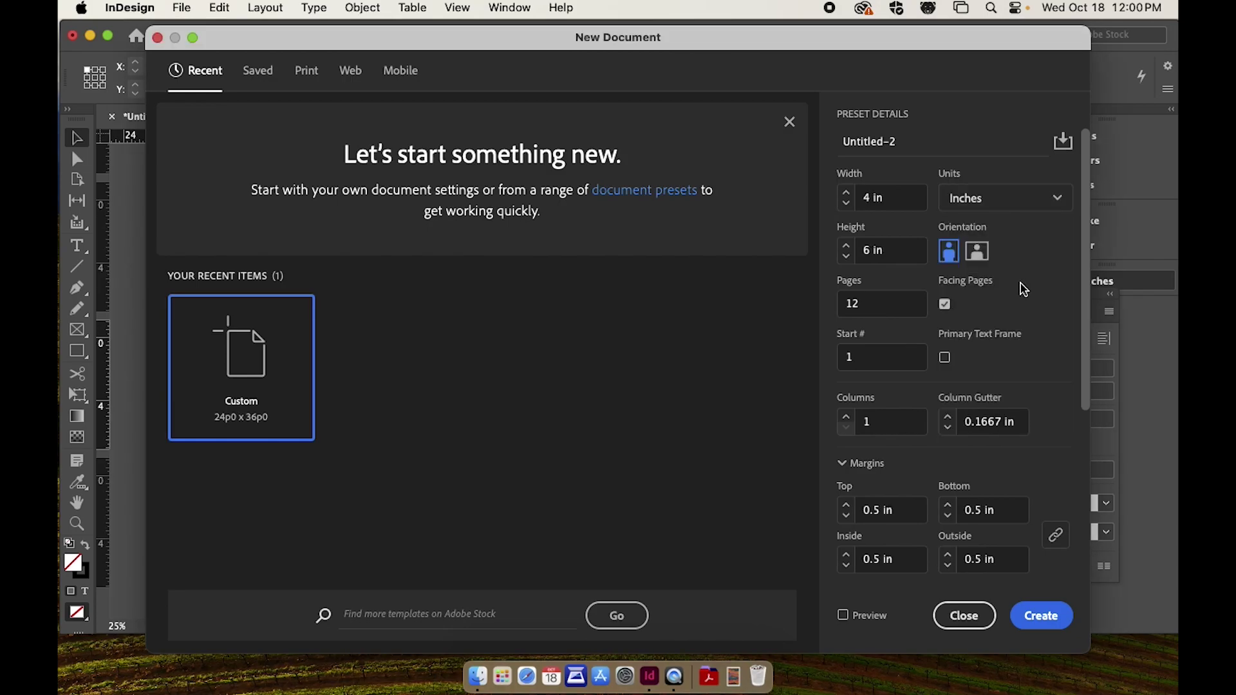
pyautogui.doubleClick(889, 303)
pyautogui.write('4')
pyautogui.scroll(-2, 1040, 349)
pyautogui.scroll(2, 1040, 349)
pyautogui.scroll(-5, 1038, 349)
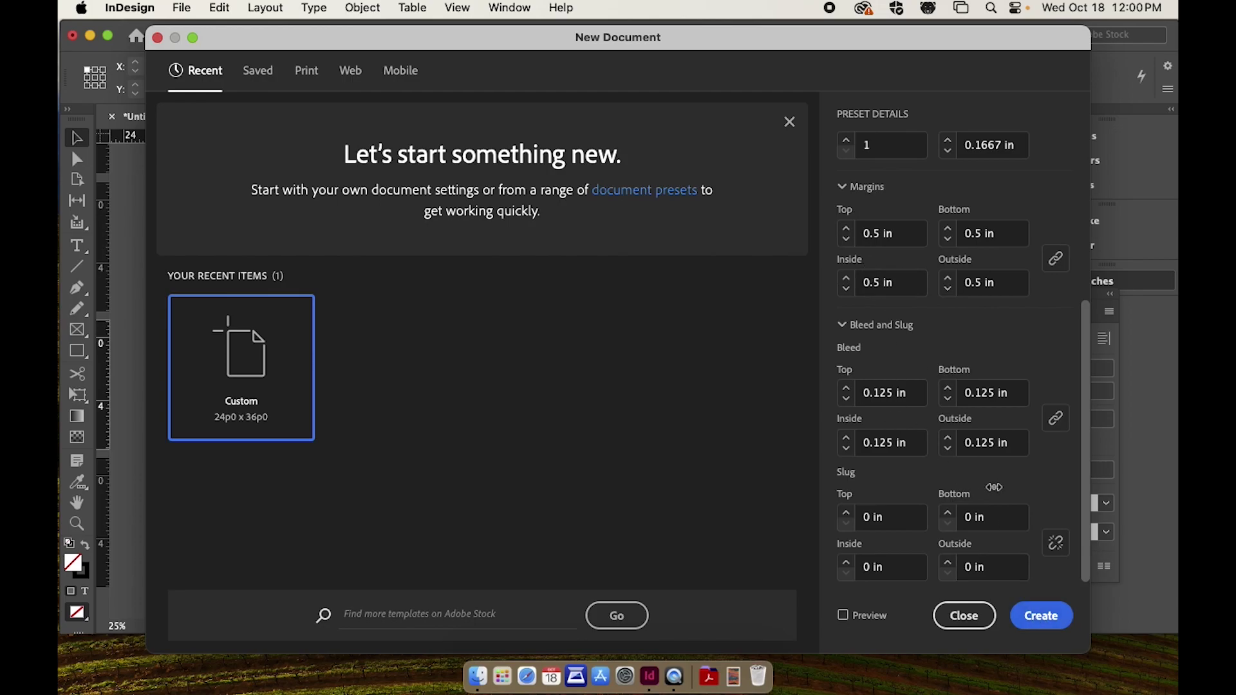
pyautogui.click(1041, 616)
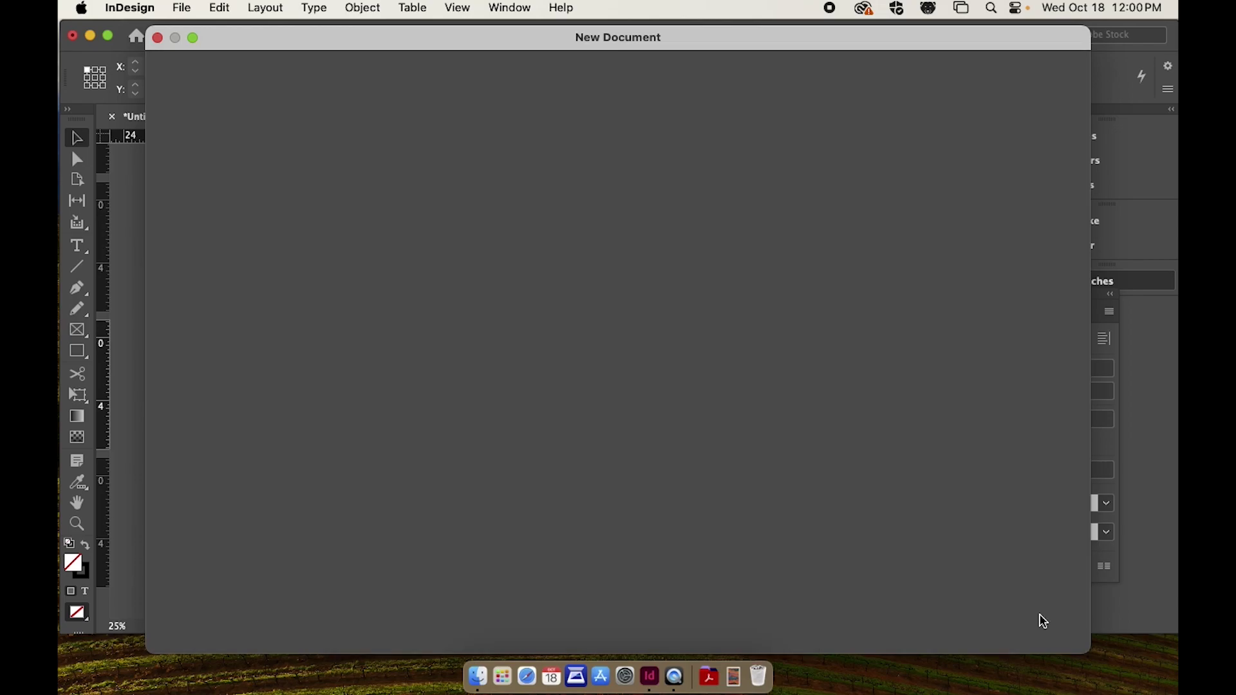
# Look over the new document's first page and opening spread at 50% magnification.
pyautogui.press('super+minus')
pyautogui.press('super+minus')
pyautogui.press('super+minus')
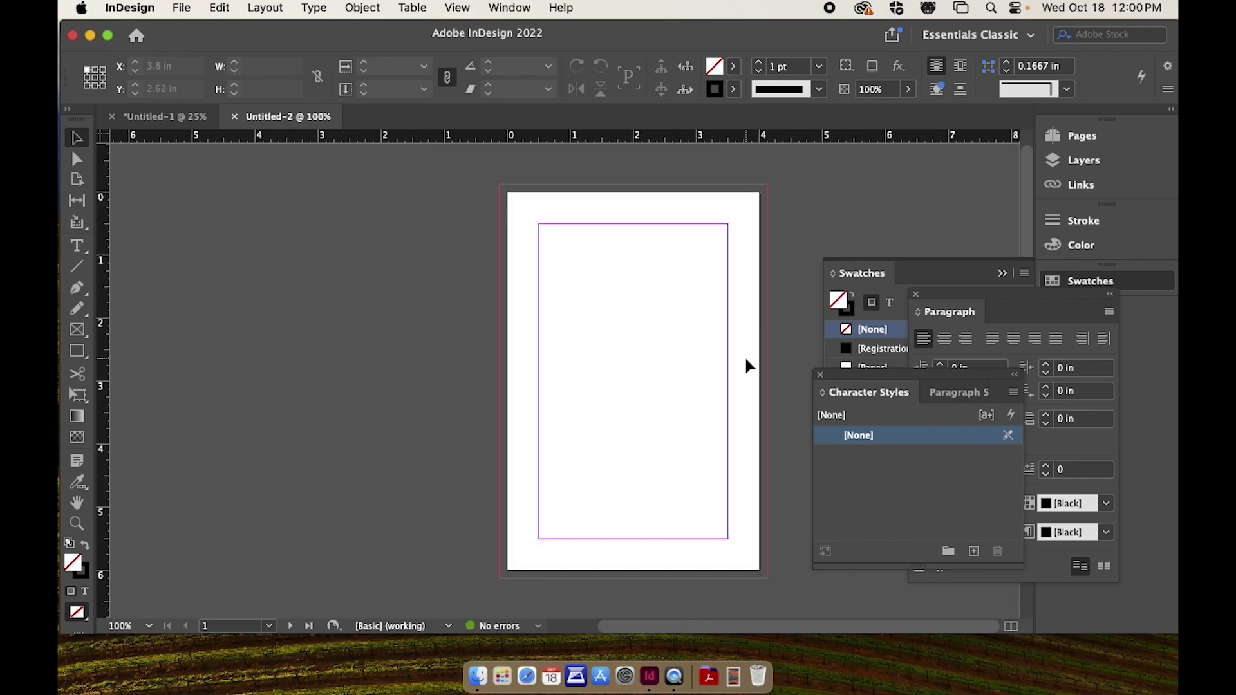
pyautogui.scroll(-2, 754, 423)
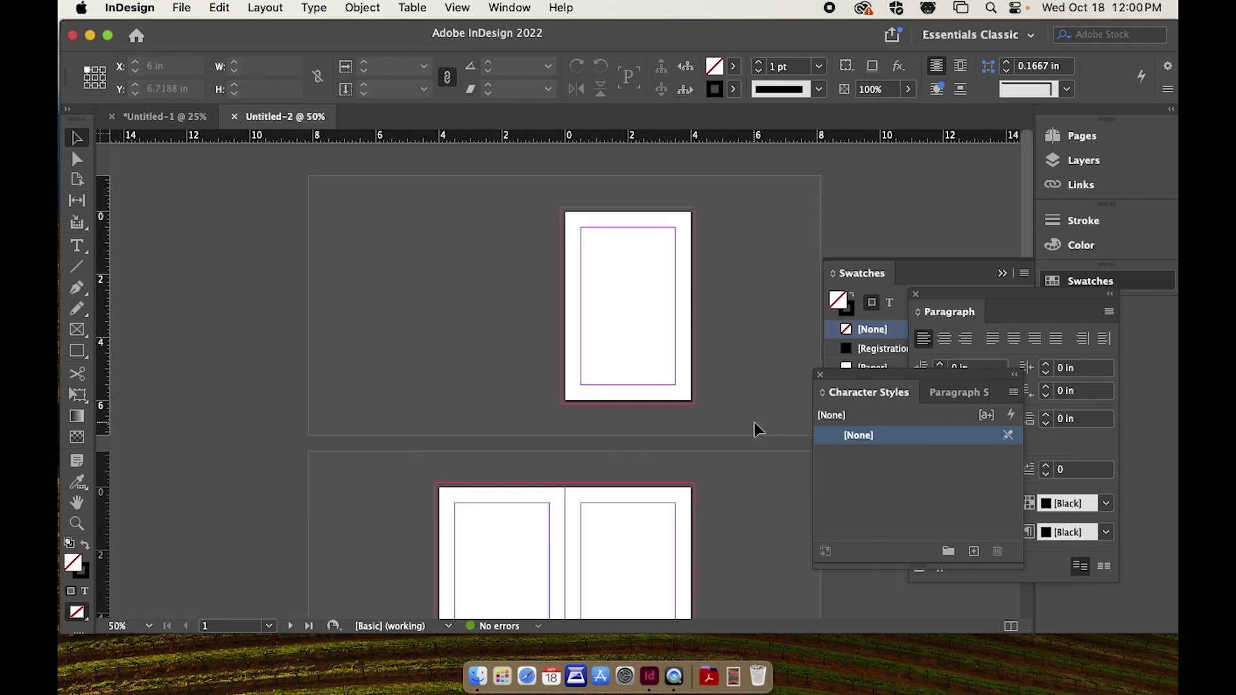
pyautogui.scroll(1, 748, 414)
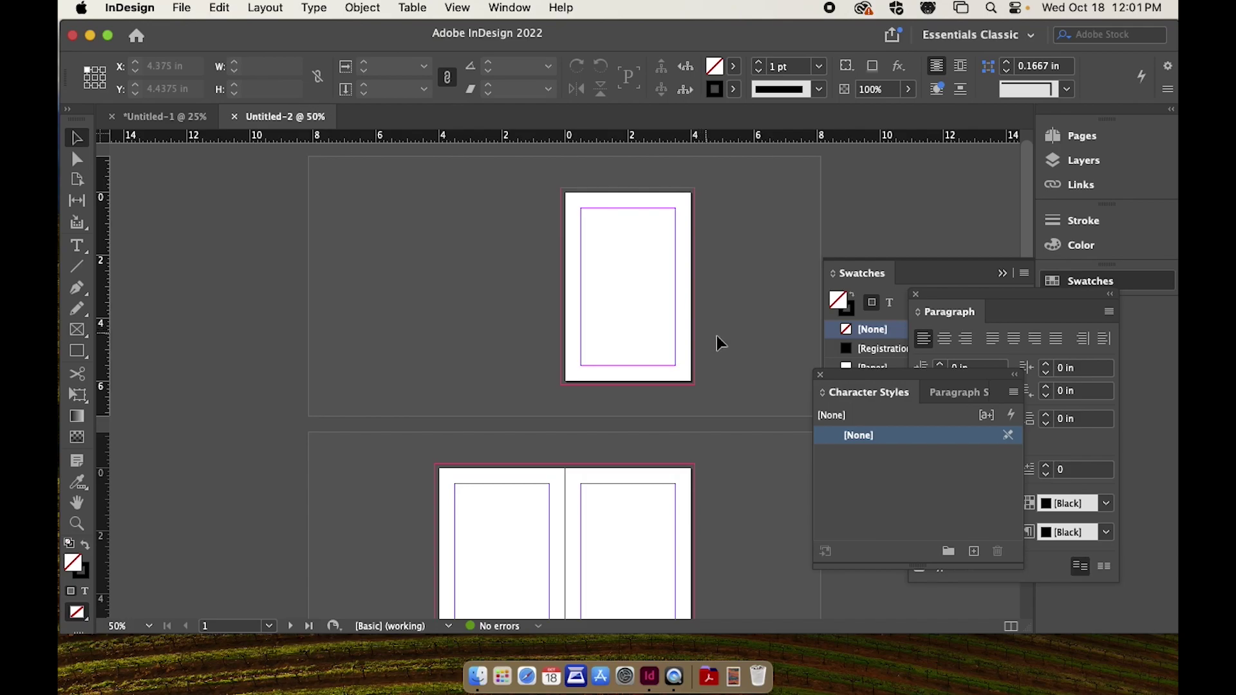
# Look over all four pages of the new document, from the single first page to the single last page.
pyautogui.scroll(-4, 712, 335)
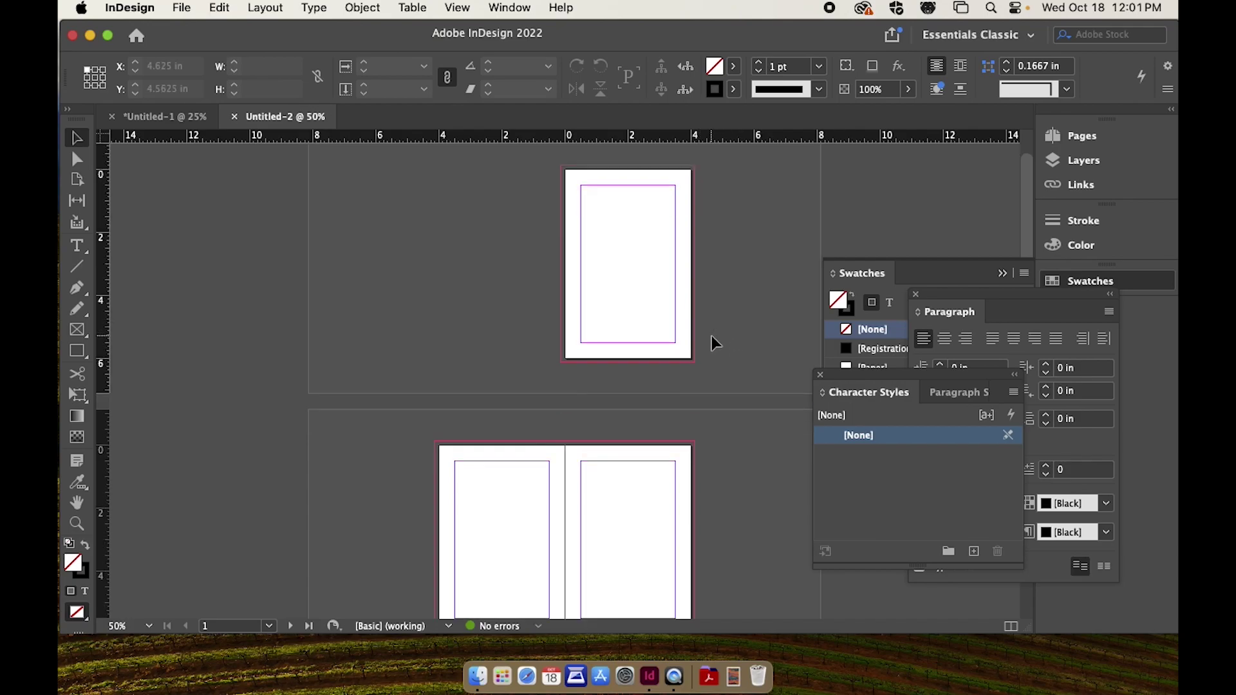
pyautogui.scroll(-9, 712, 335)
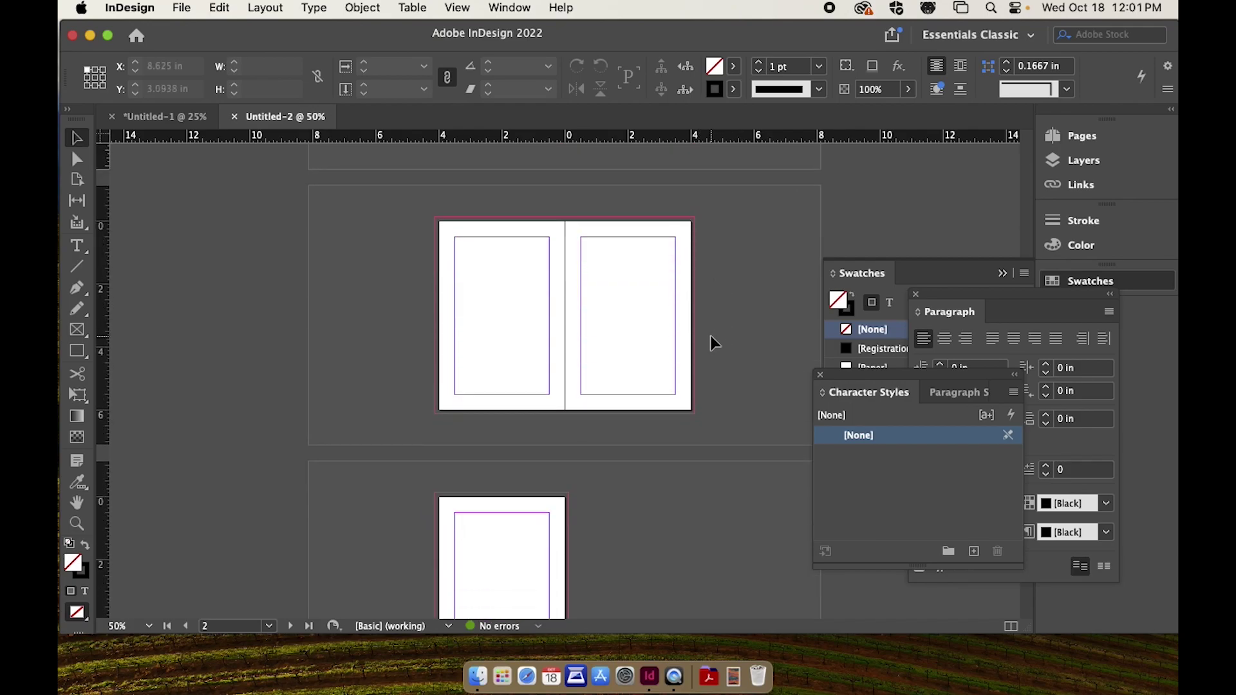
pyautogui.scroll(6, 711, 335)
pyautogui.scroll(4, 713, 322)
pyautogui.scroll(-15, 642, 283)
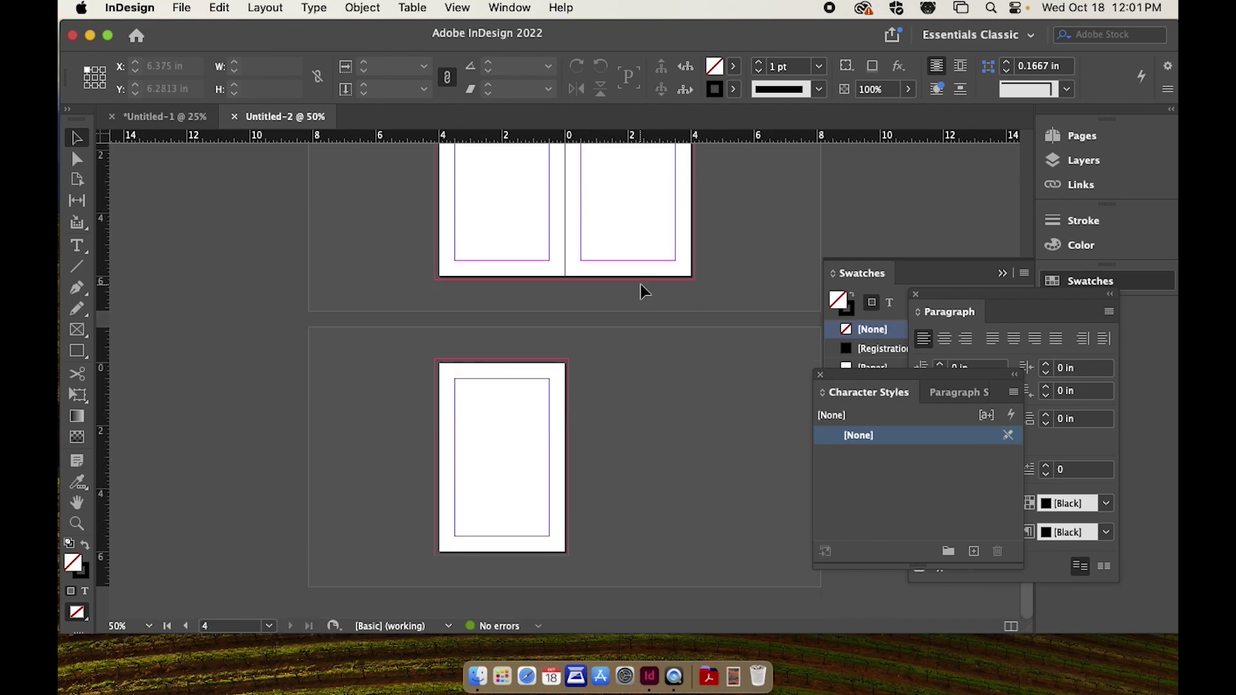
pyautogui.scroll(20, 640, 284)
pyautogui.scroll(-8, 640, 293)
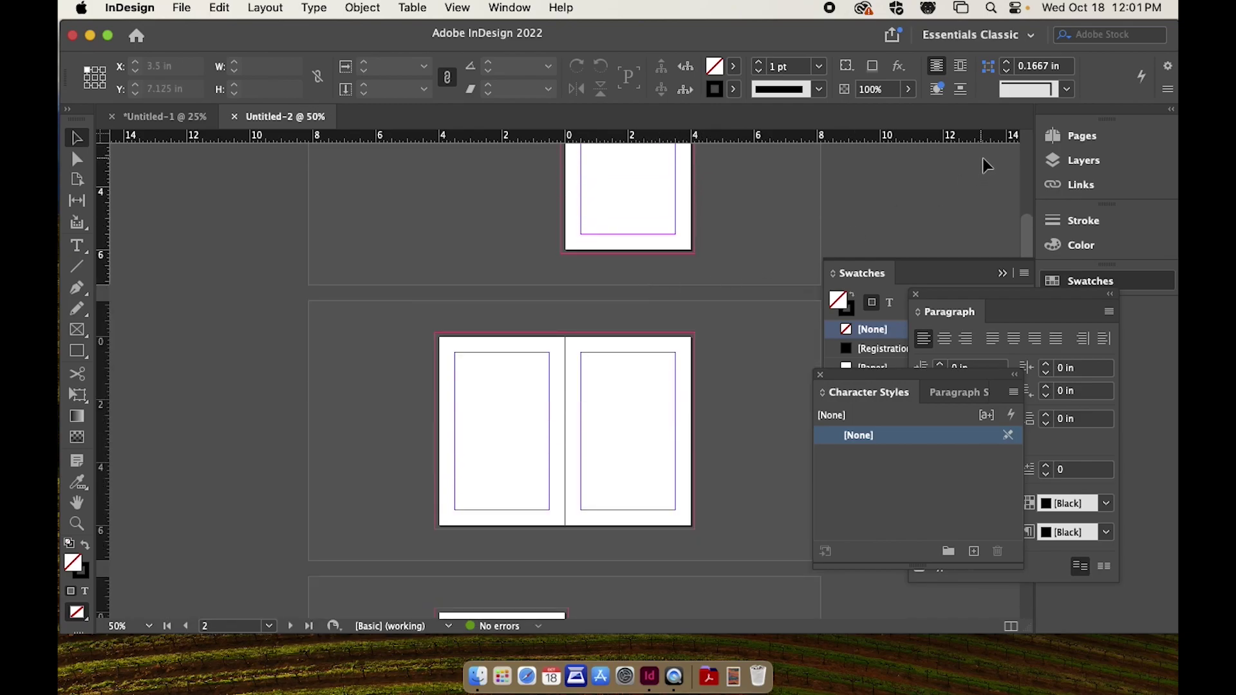
# Show the page thumbnails in an enlarged list and try to move page 4 beside page 1.
pyautogui.click(1118, 160)
pyautogui.click(1087, 136)
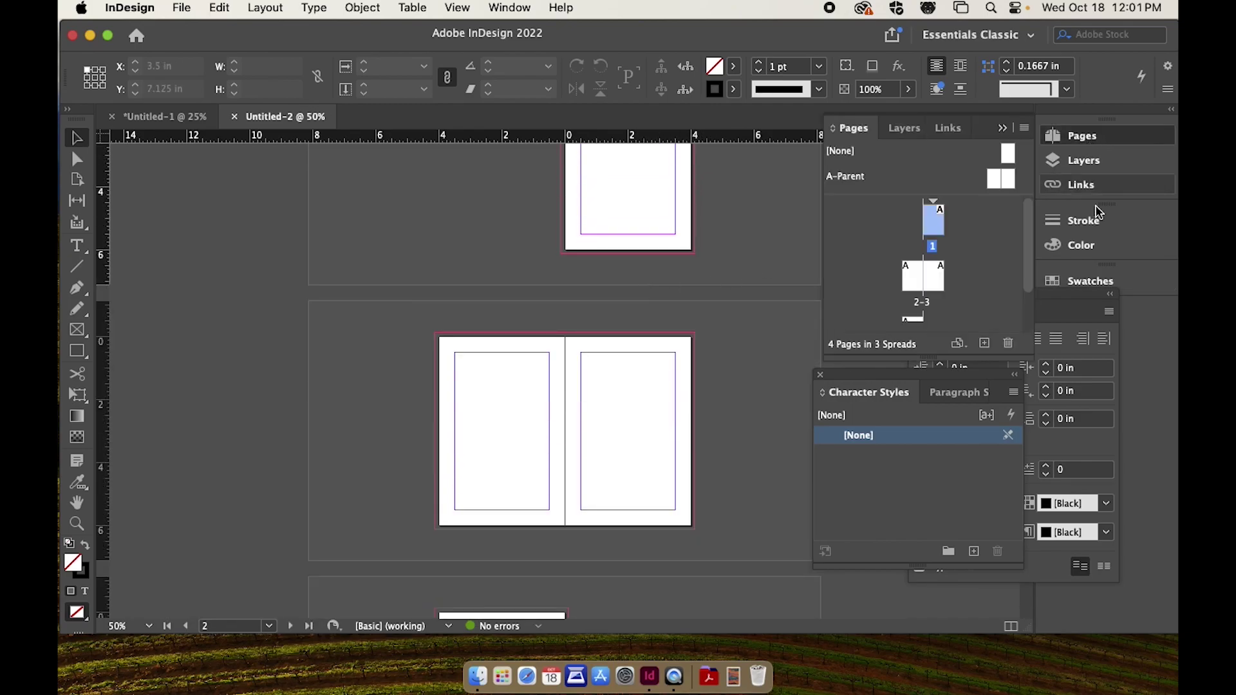
pyautogui.moveTo(934, 358); pyautogui.dragTo(942, 552)
pyautogui.moveTo(911, 348); pyautogui.dragTo(936, 233)
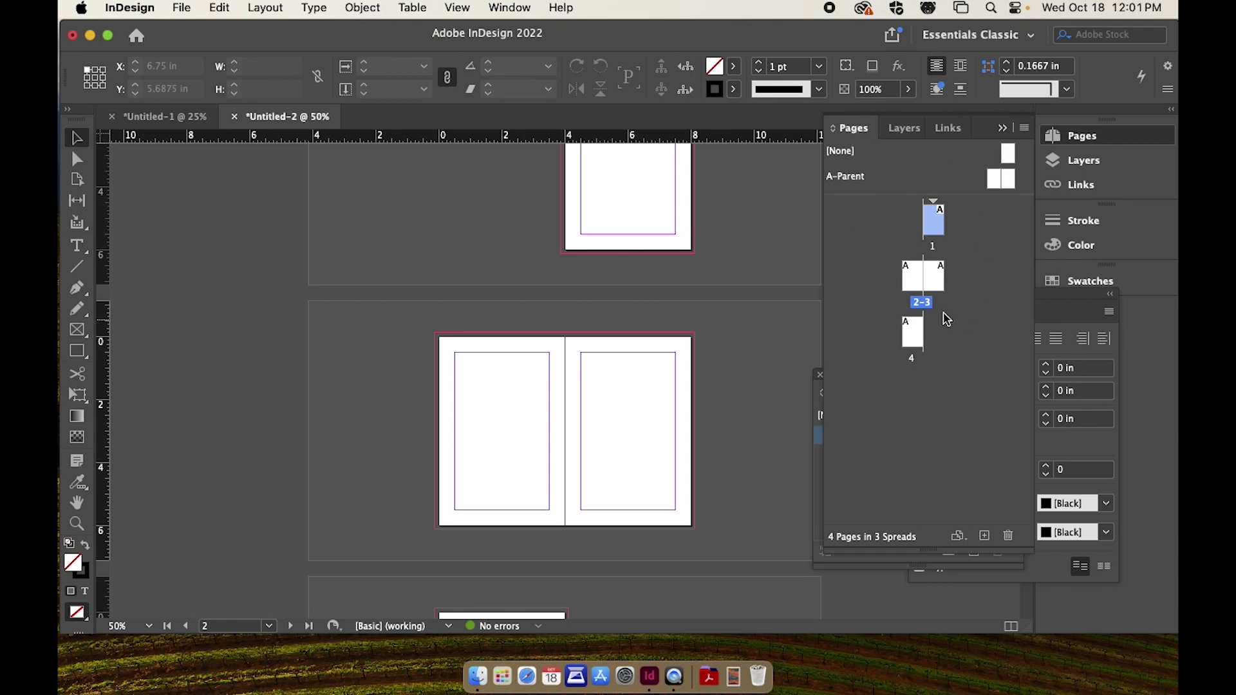
# Turn off Allow Document Pages to Shuffle and rearrange the four pages into two side-by-side spreads, 1-2 and 3-4.
pyautogui.click(1025, 130)
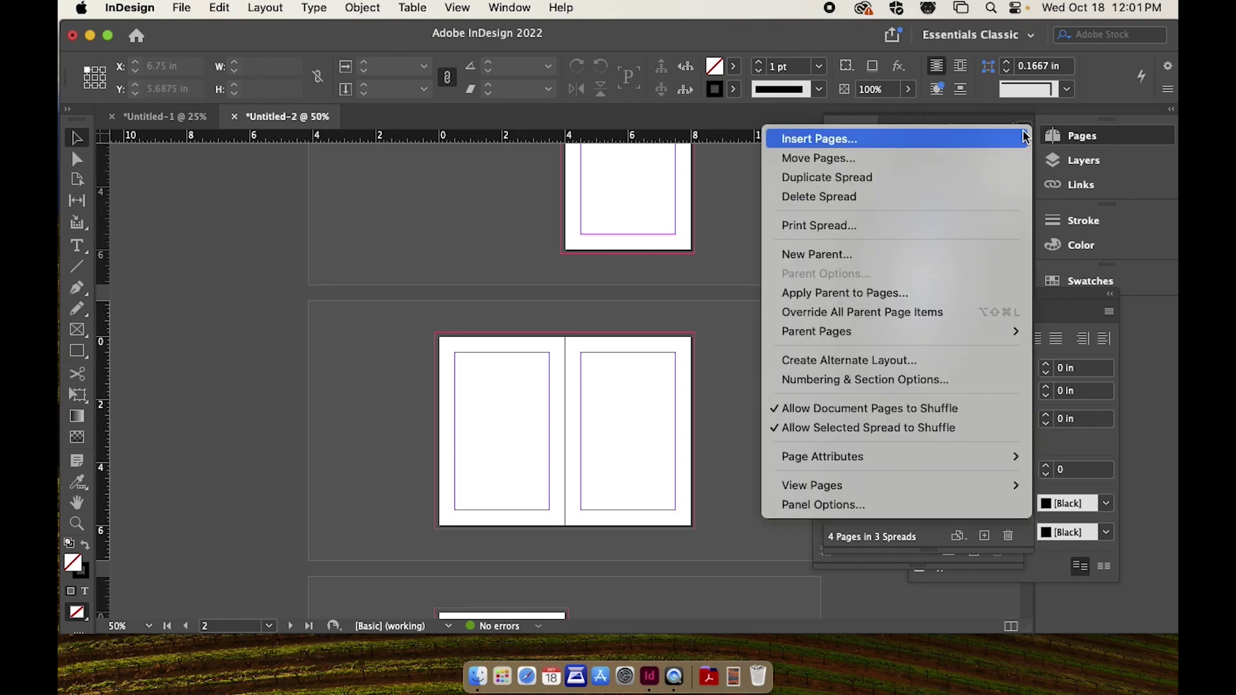
pyautogui.click(1027, 132)
pyautogui.click(1026, 131)
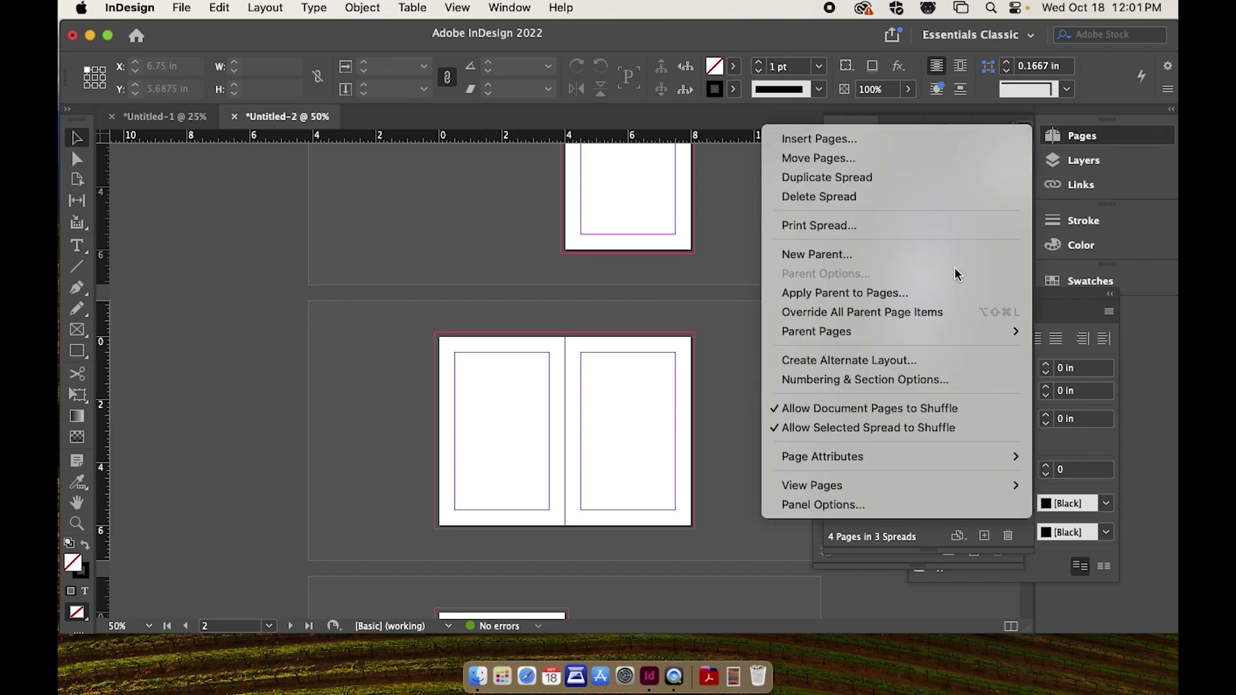
pyautogui.click(915, 408)
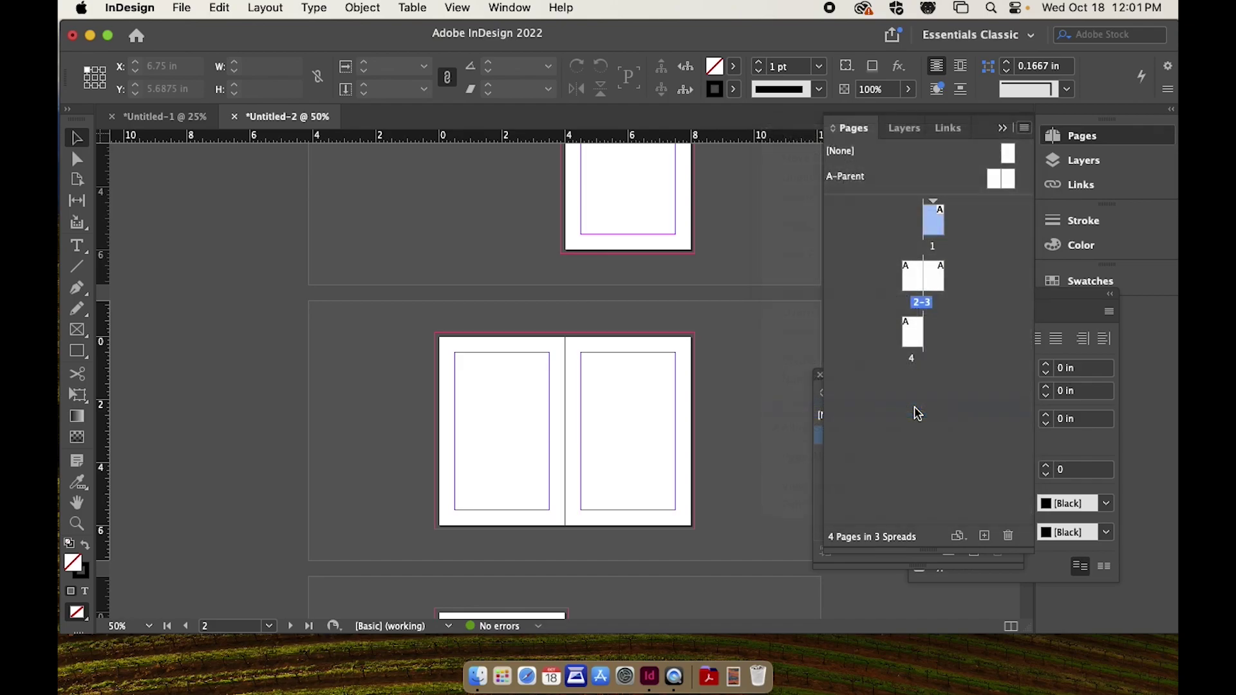
pyautogui.moveTo(913, 338); pyautogui.dragTo(910, 278)
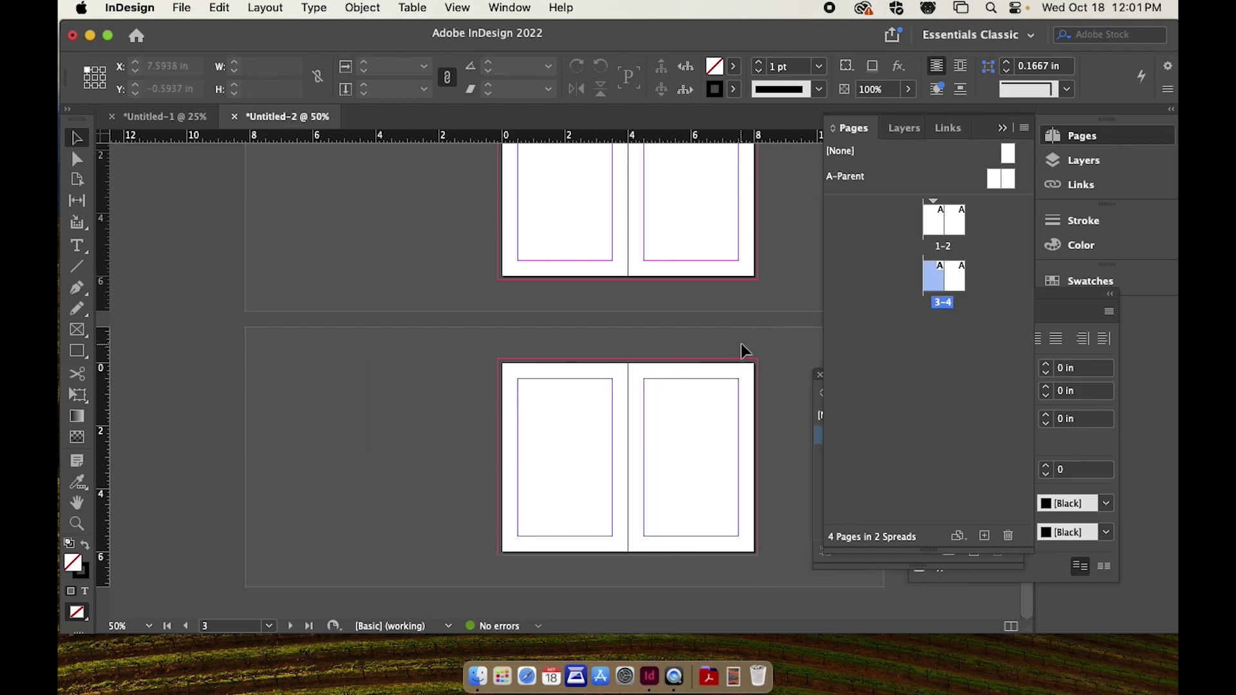
# Inspect the rearranged spreads 1-2 and 3-4, enlarging the view to 100% magnification.
pyautogui.scroll(5, 741, 343)
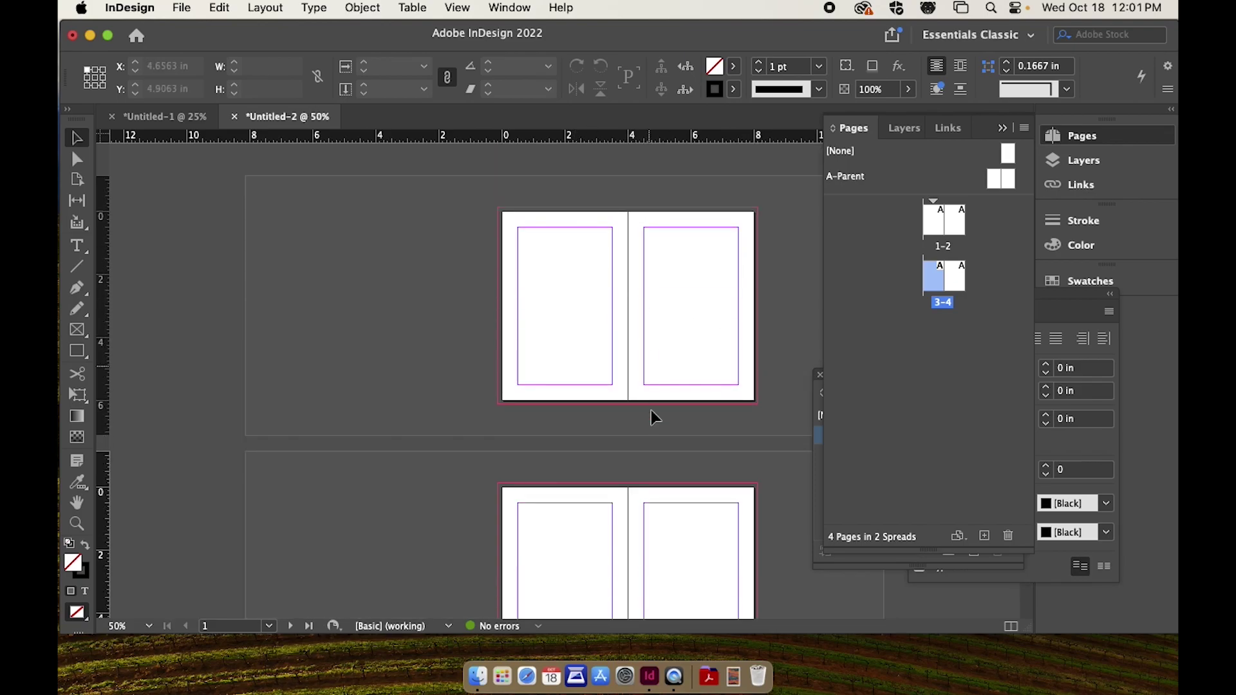
pyautogui.scroll(-1, 654, 444)
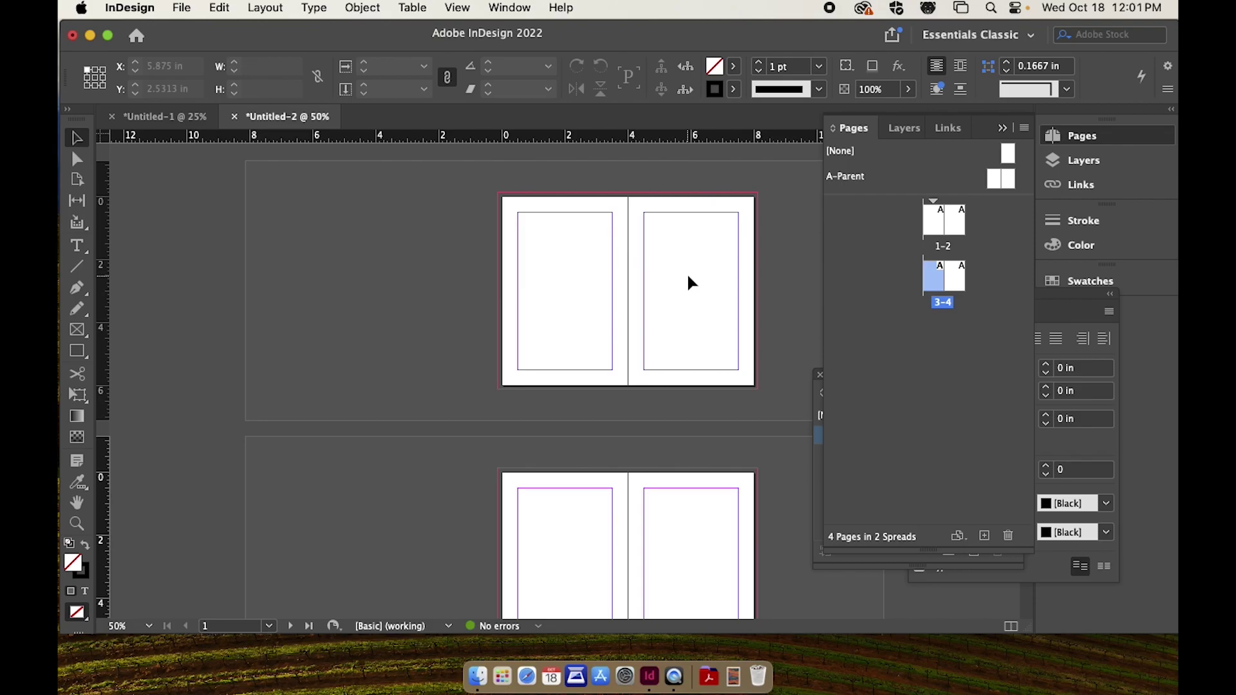
pyautogui.press('super+=')
pyautogui.press('super+=')
pyautogui.moveTo(692, 283); pyautogui.dragTo(499, 487)
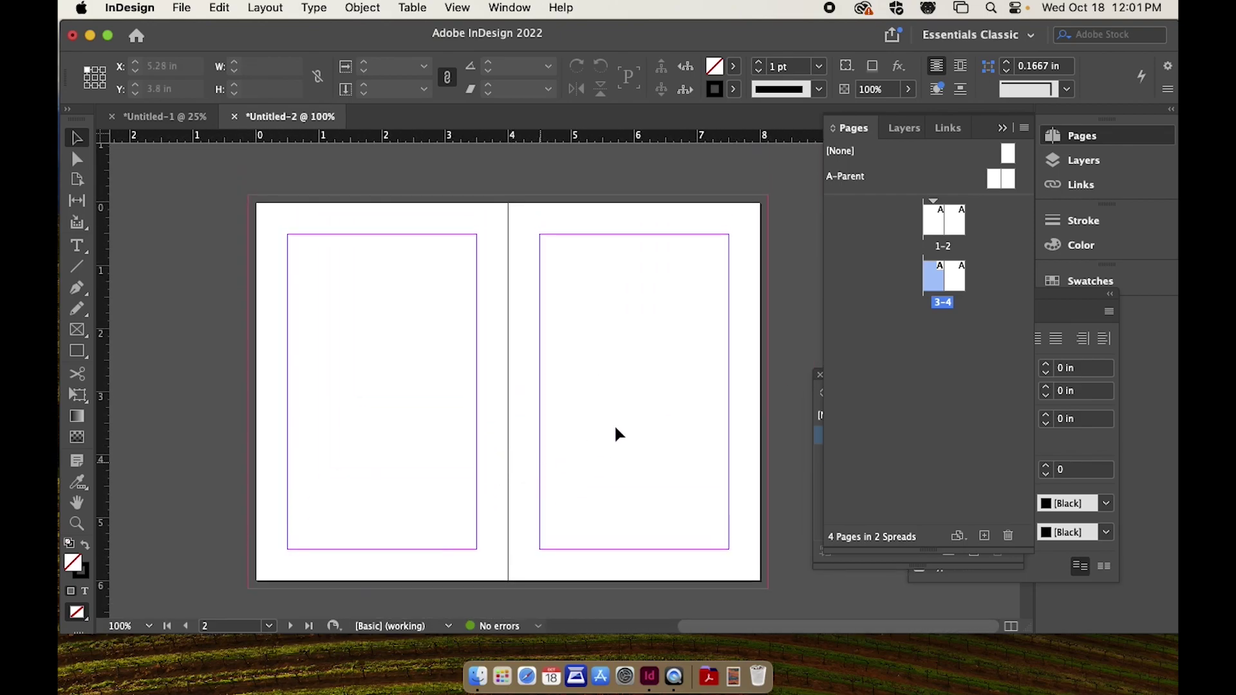
pyautogui.scroll(-2, 294, 290)
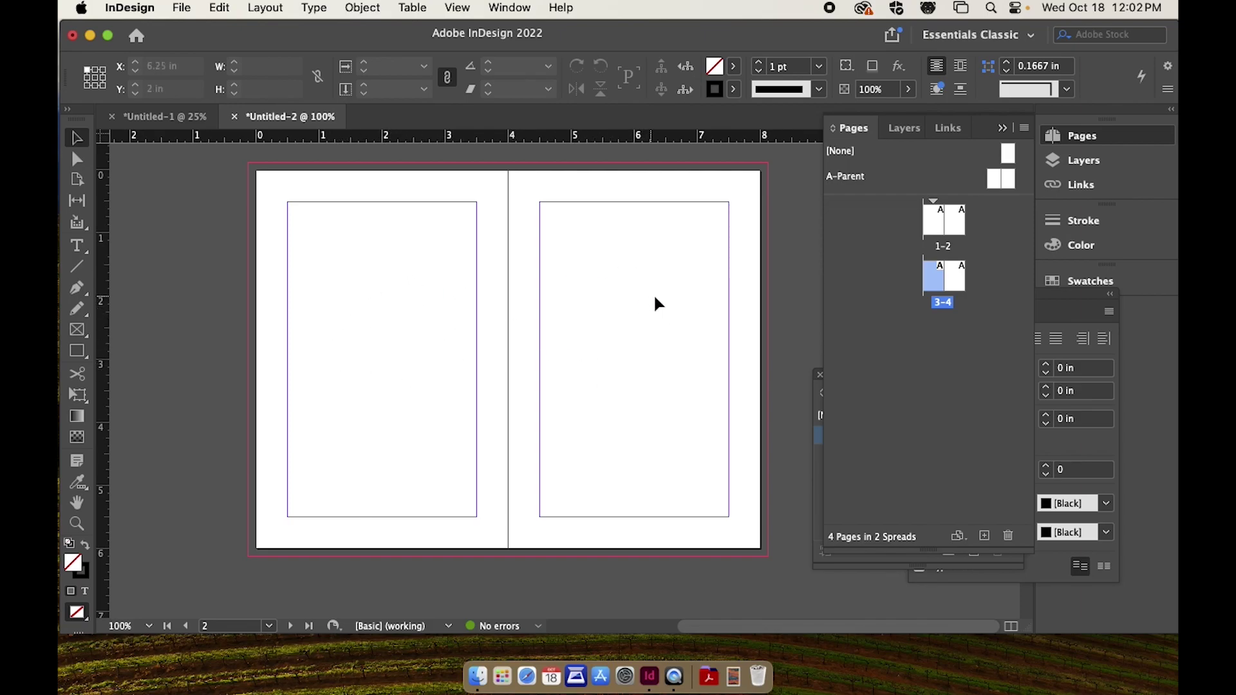
pyautogui.scroll(-5, 512, 358)
pyautogui.scroll(-4, 512, 360)
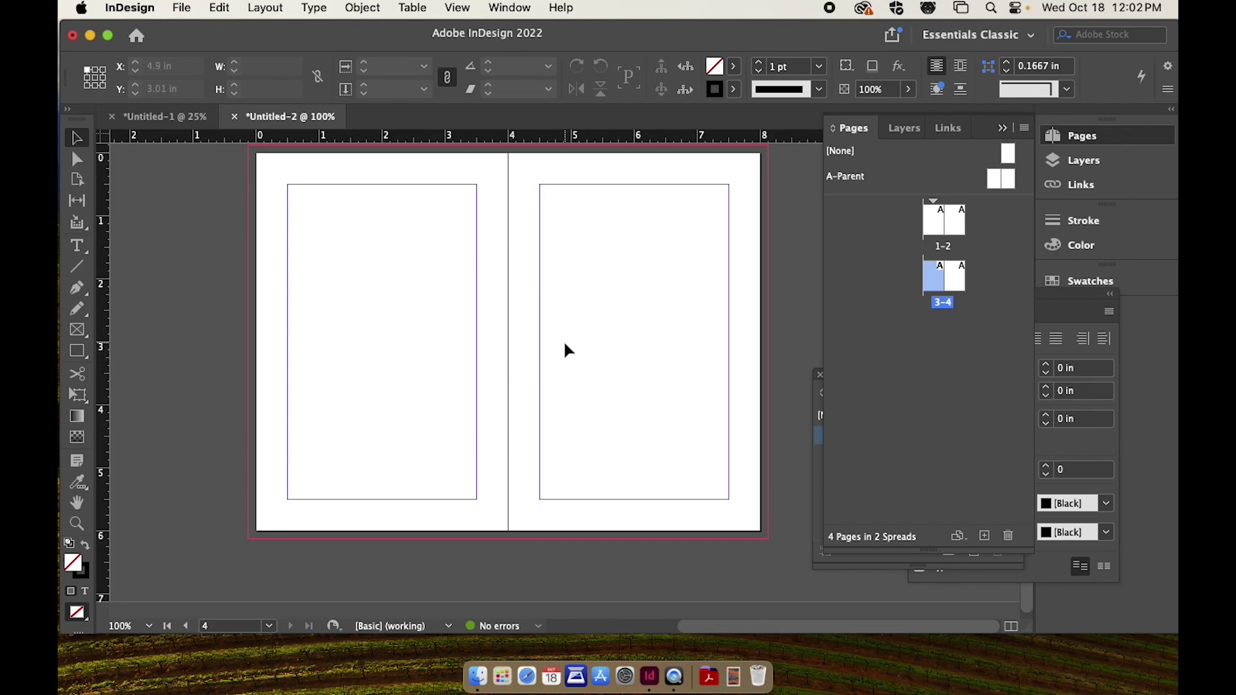
# Look back from spread 3-4 to the full spread 1-2 at 100% magnification.
pyautogui.scroll(4, 565, 350)
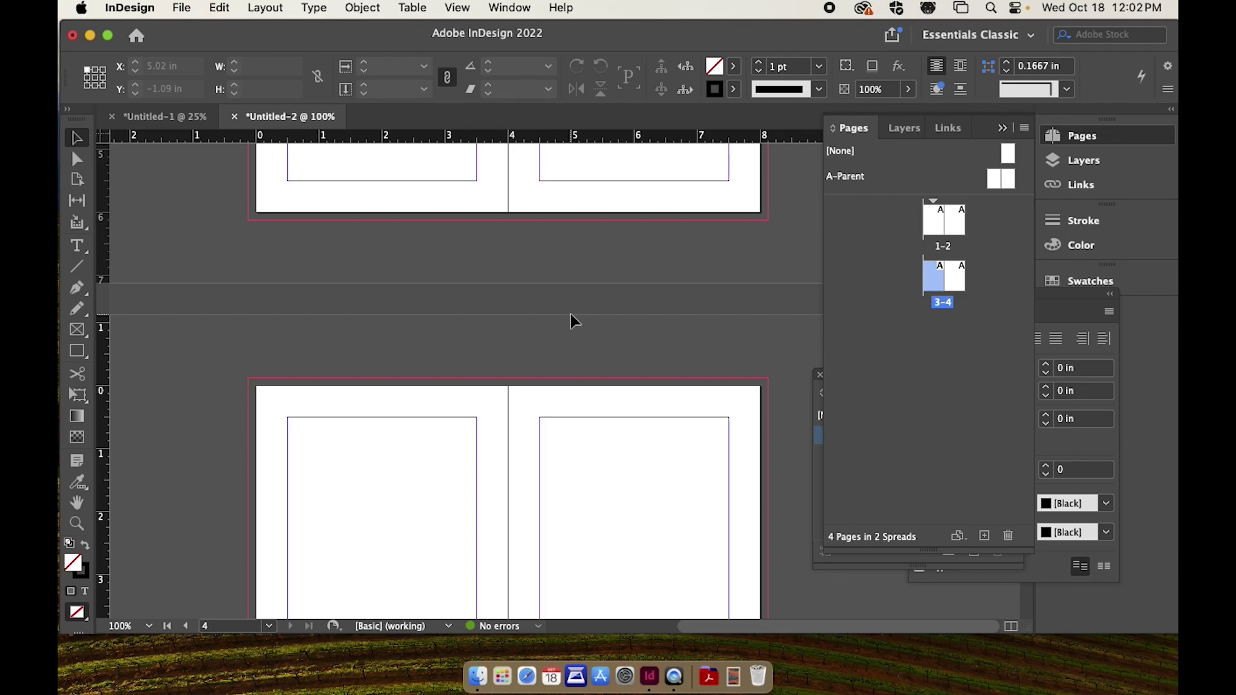
pyautogui.scroll(2, 564, 322)
pyautogui.scroll(6, 564, 324)
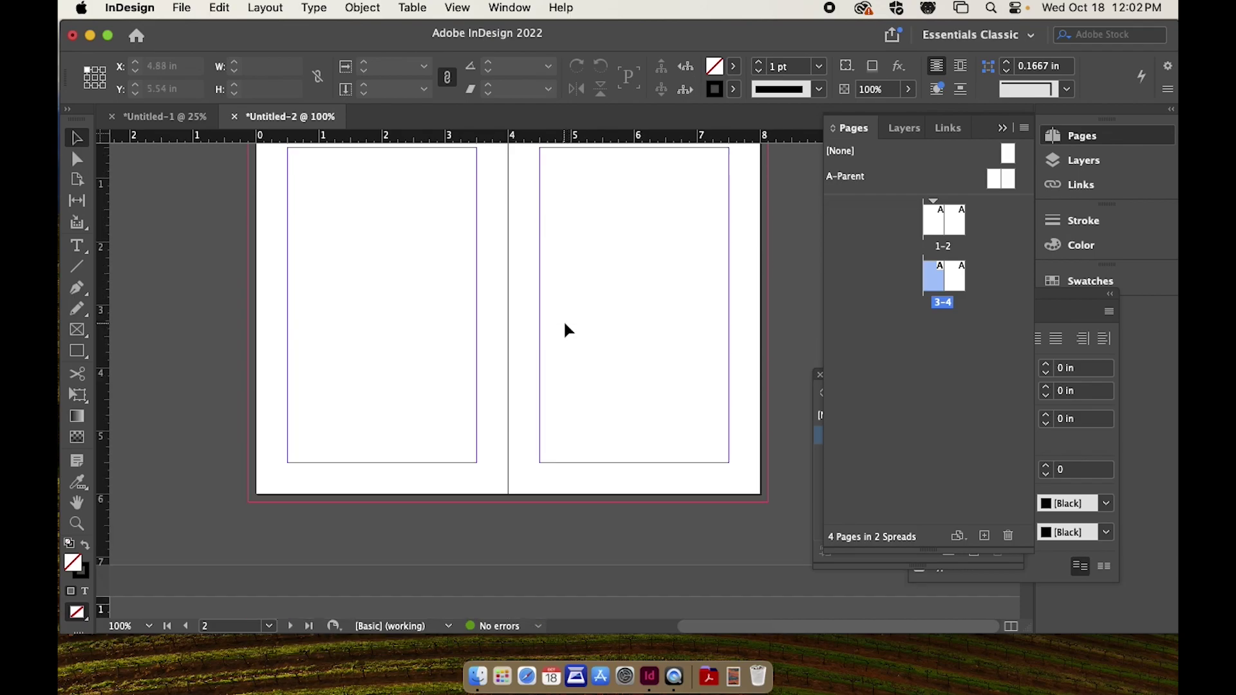
pyautogui.scroll(3, 564, 329)
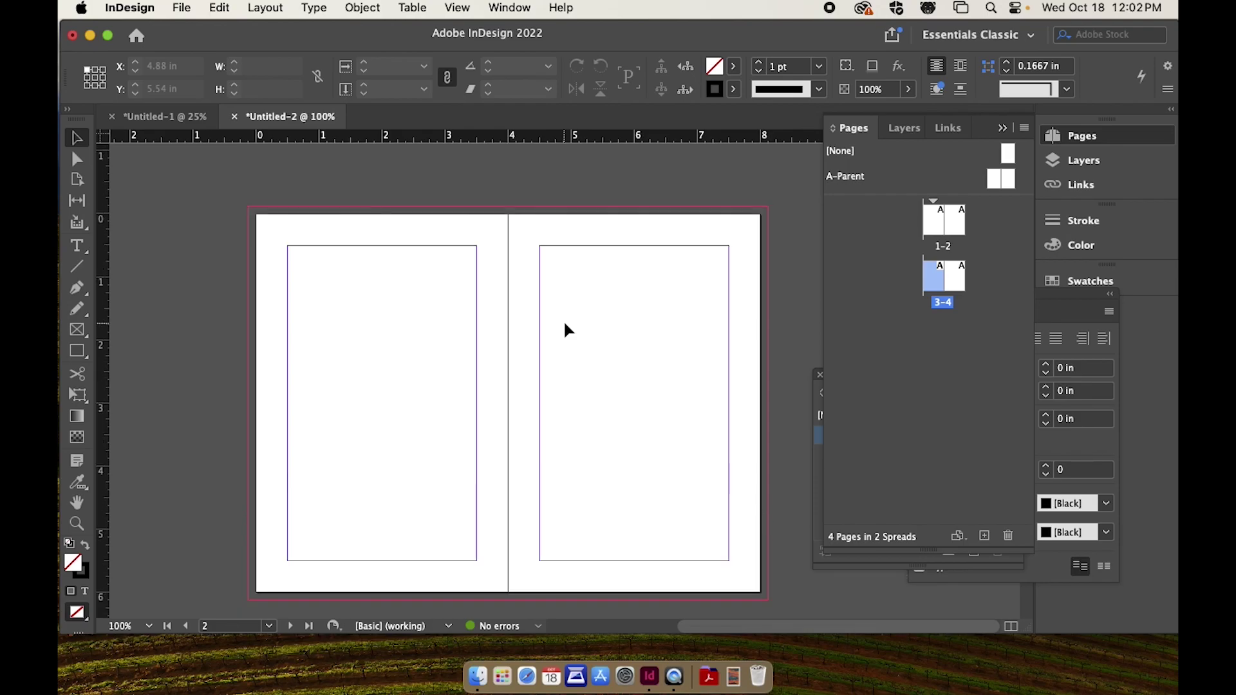
pyautogui.scroll(1, 564, 331)
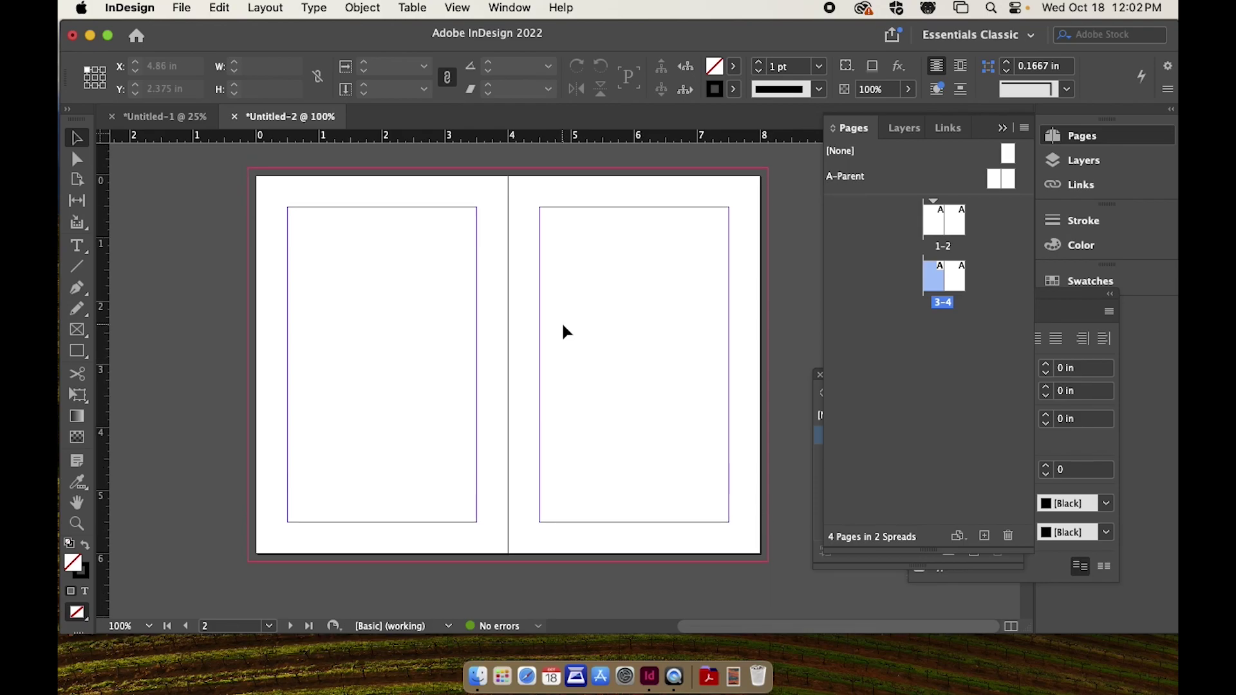
pyautogui.scroll(1, 558, 336)
pyautogui.scroll(2, 559, 336)
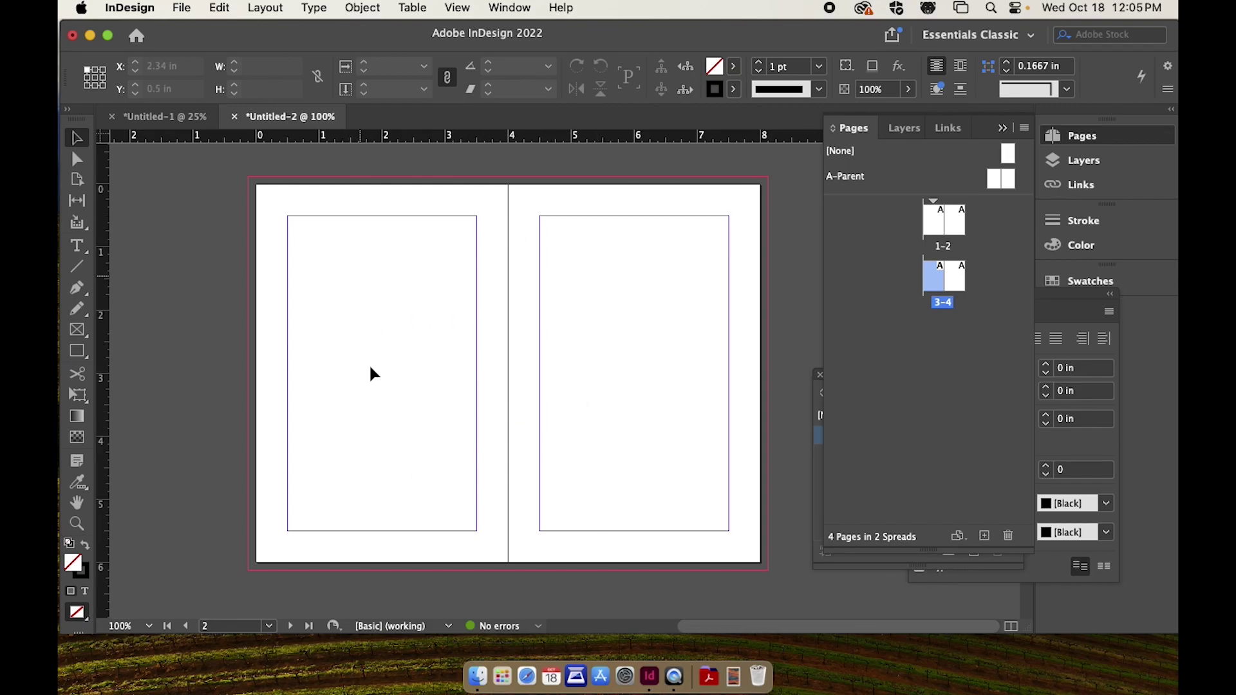
# Compare the 12-page booklet with the 4-page document, and look over the booklet's later spreads.
pyautogui.click(139, 118)
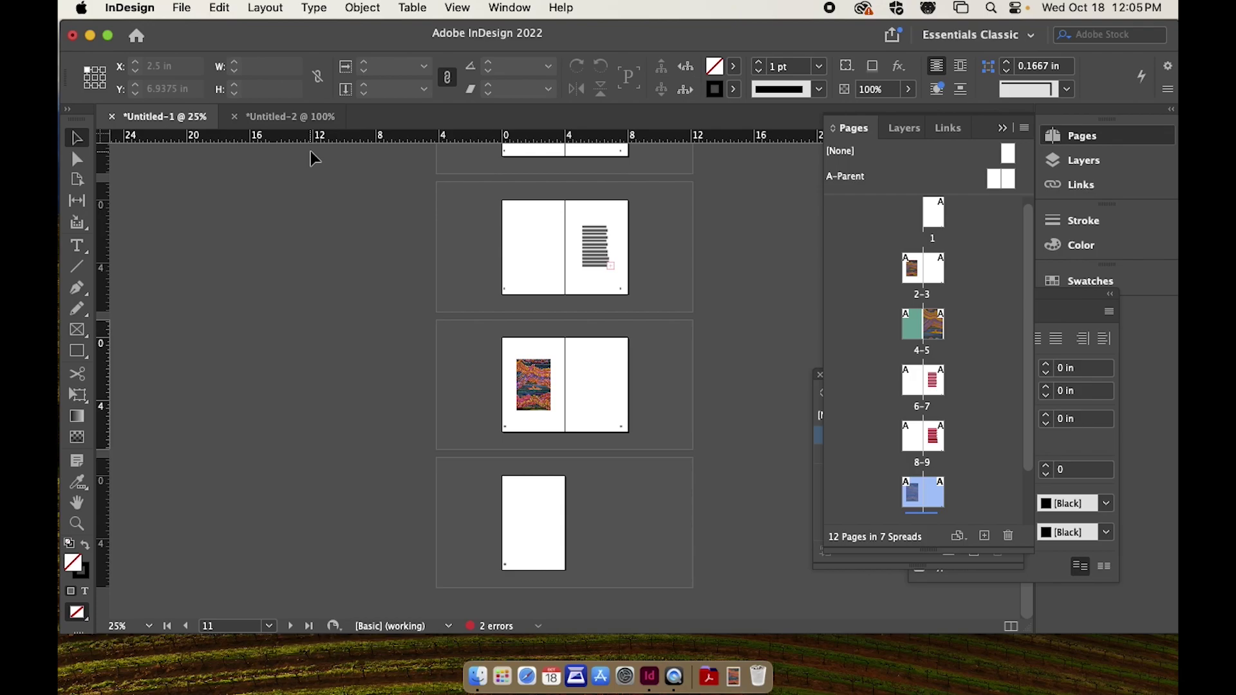
pyautogui.click(297, 118)
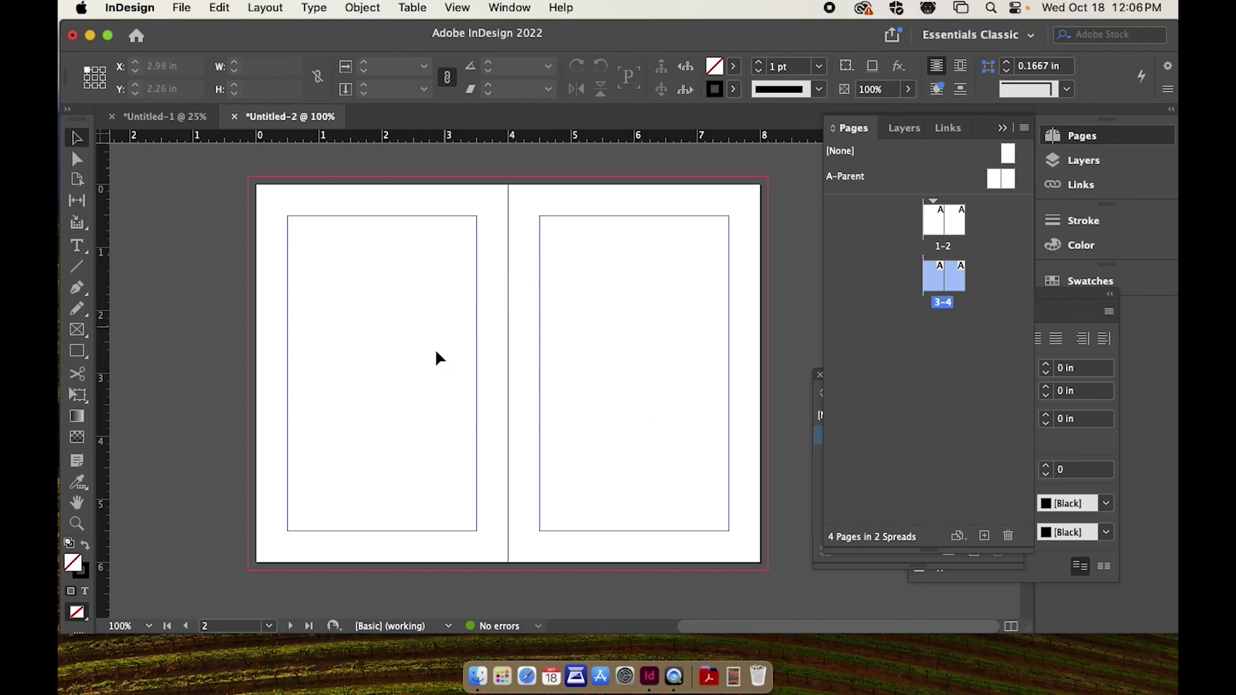
pyautogui.click(185, 131)
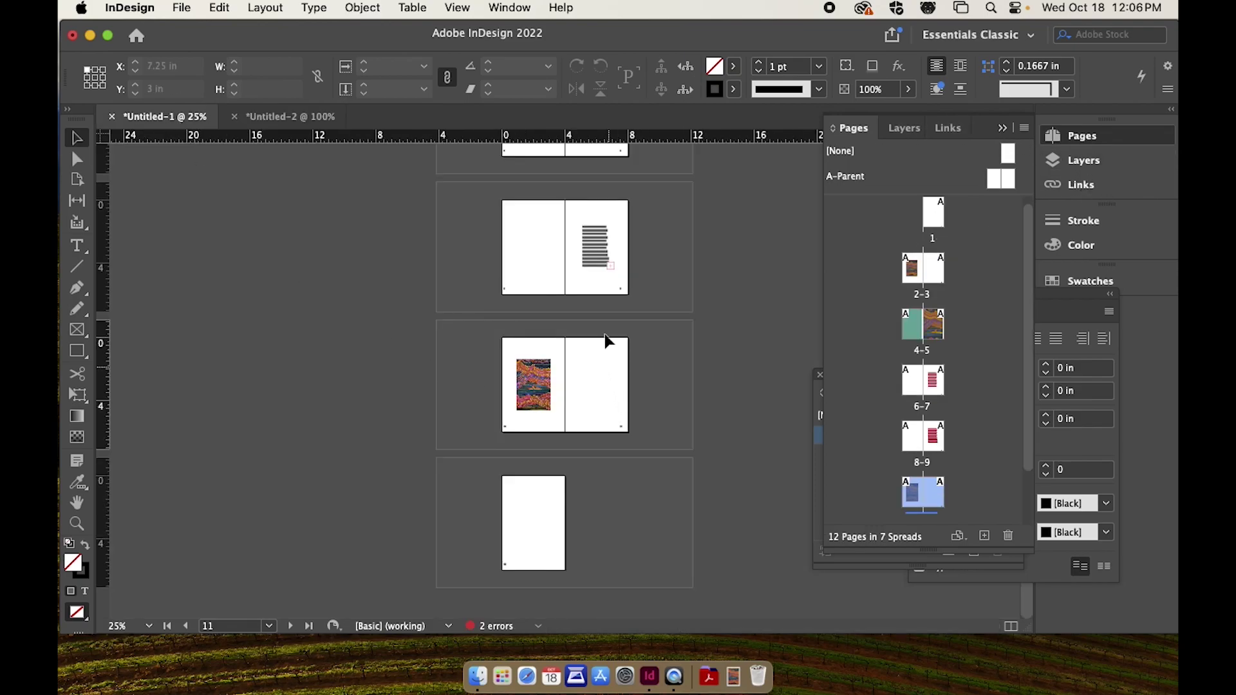
pyautogui.scroll(3, 585, 370)
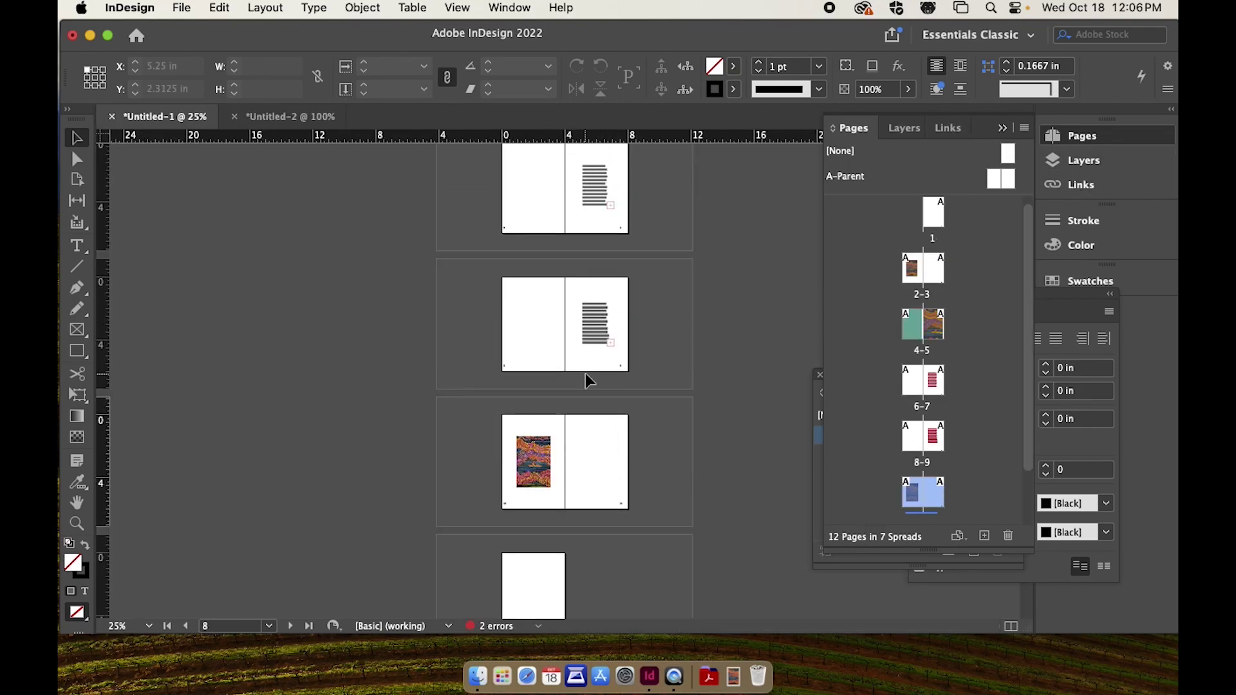
pyautogui.scroll(2, 563, 352)
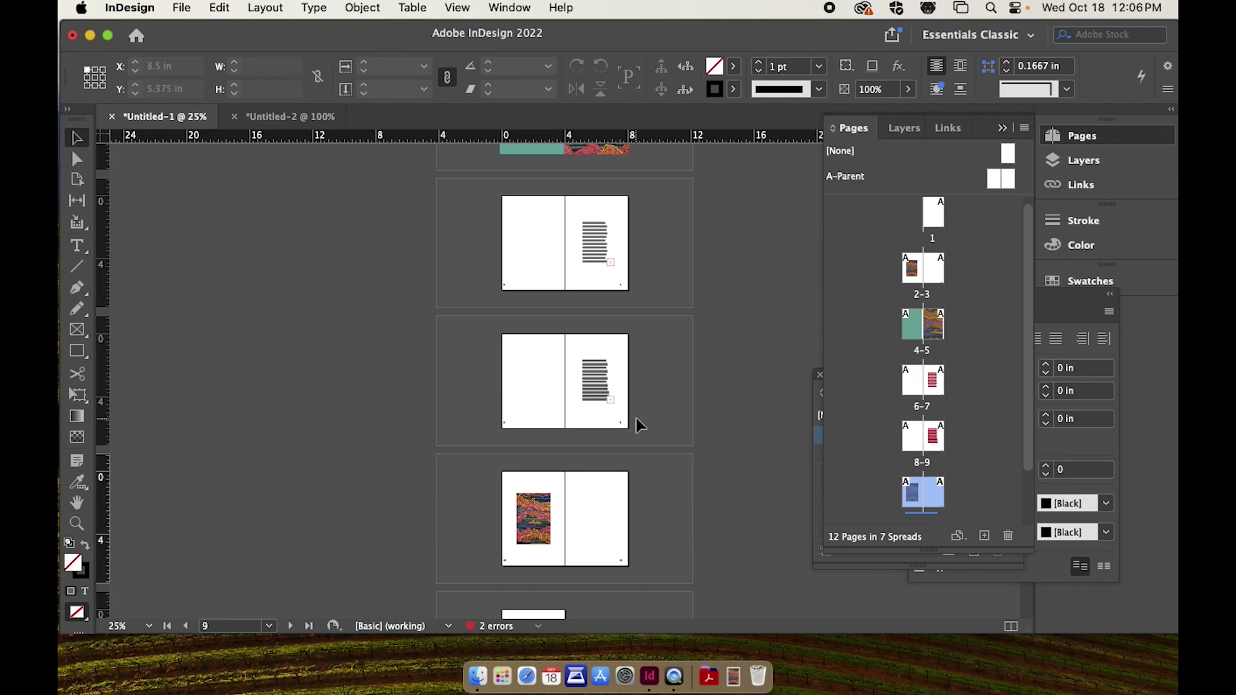
# Clear the workspace by collapsing the Pages panel and closing the floating Paragraph and Character Styles panels.
pyautogui.click(1003, 128)
pyautogui.click(909, 311)
pyautogui.click(915, 294)
pyautogui.click(821, 374)
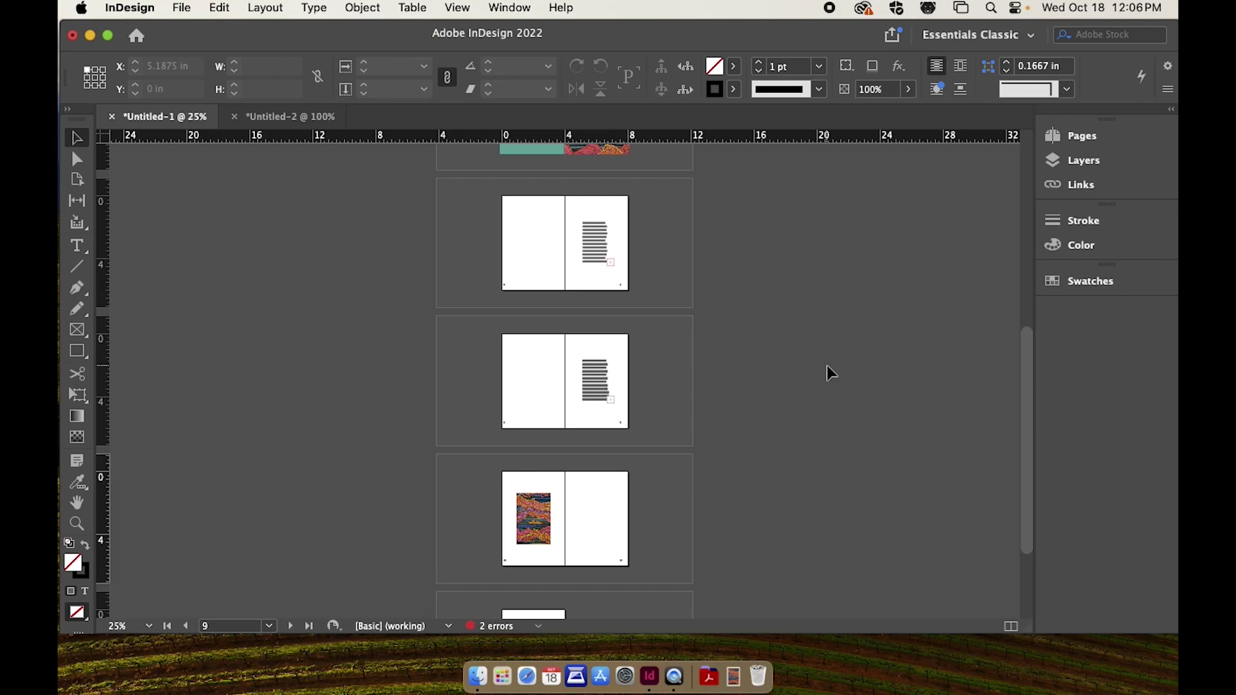
# Switch to Safari and search the web for "minimalist zine design".
pyautogui.click(527, 676)
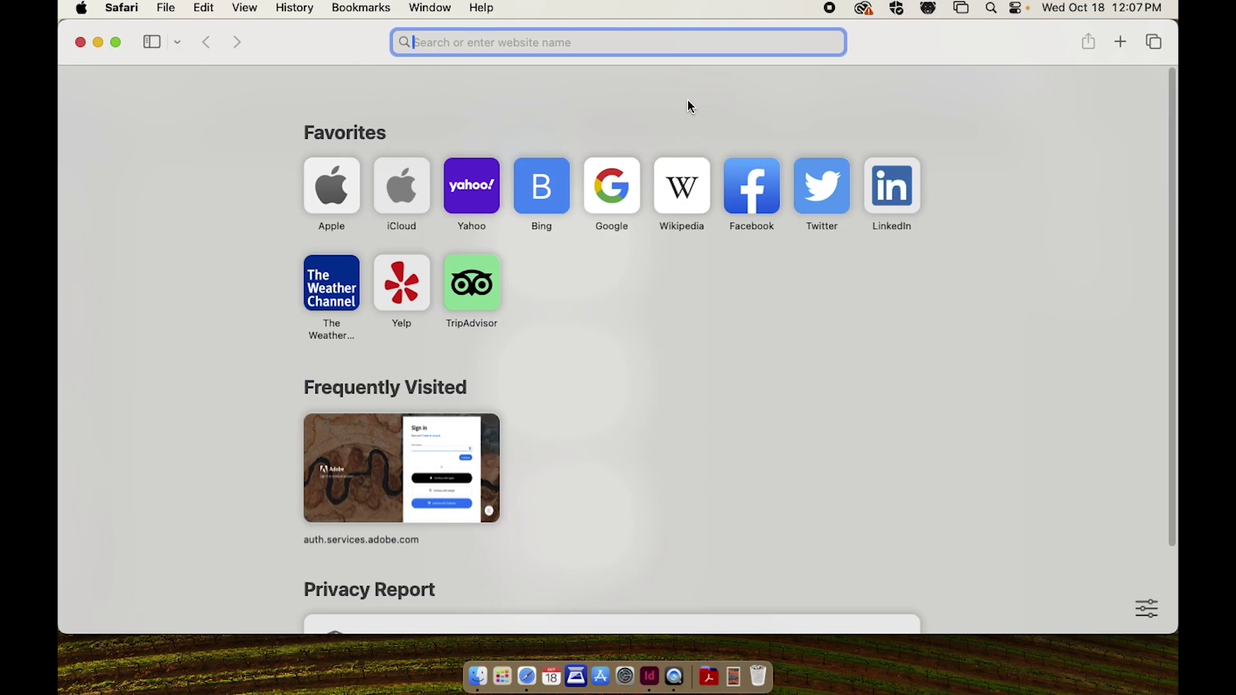
pyautogui.write('minimlais')
pyautogui.press('BackSpace')
pyautogui.press('BackSpace')
pyautogui.press('BackSpace')
pyautogui.press('BackSpace')
pyautogui.write('al')
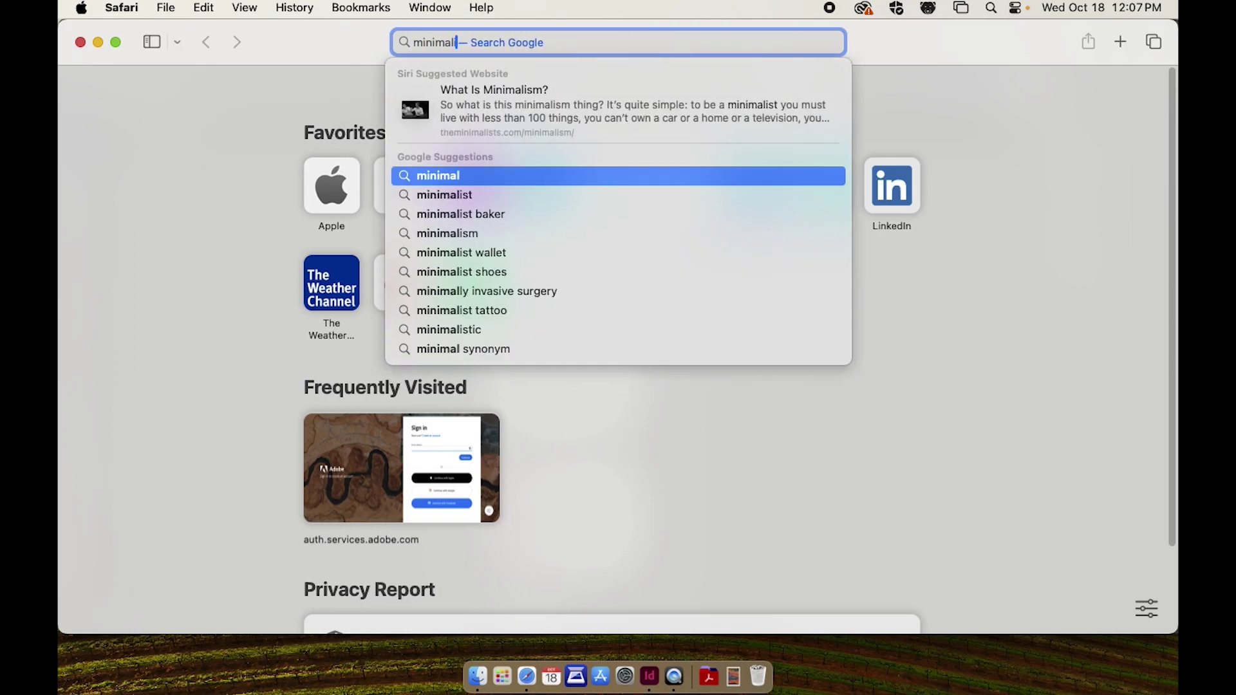
pyautogui.write('ist zine')
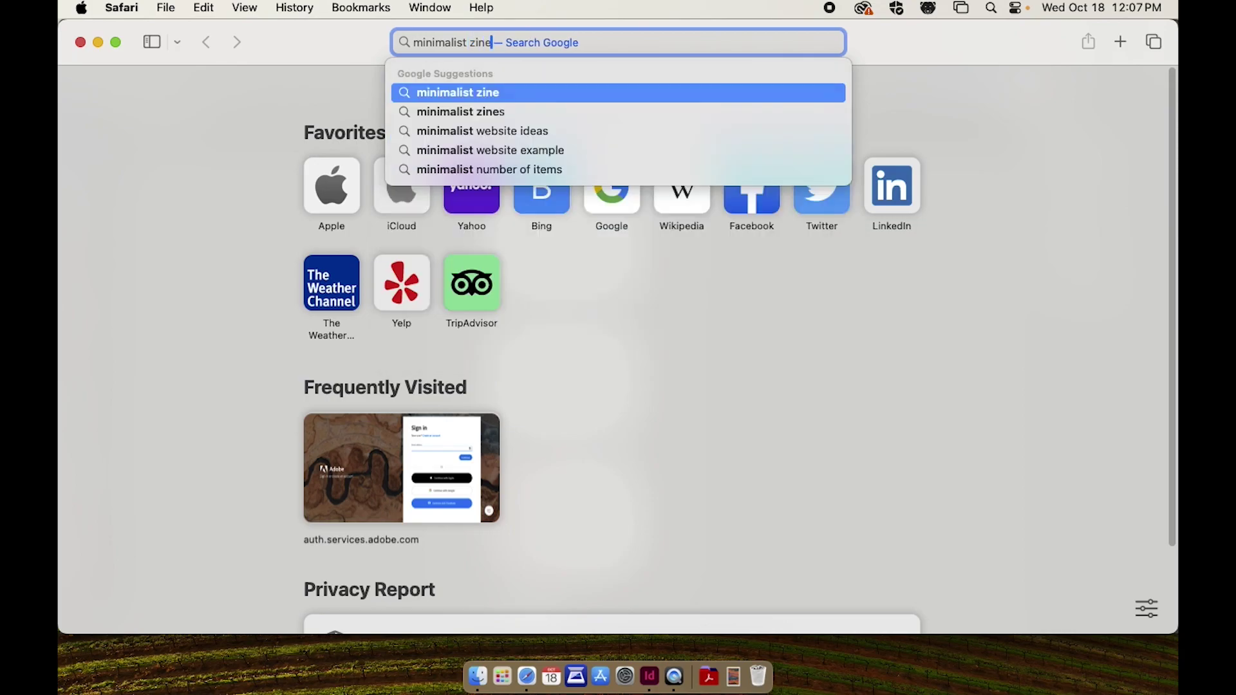
pyautogui.write(' design')
pyautogui.press('Return')
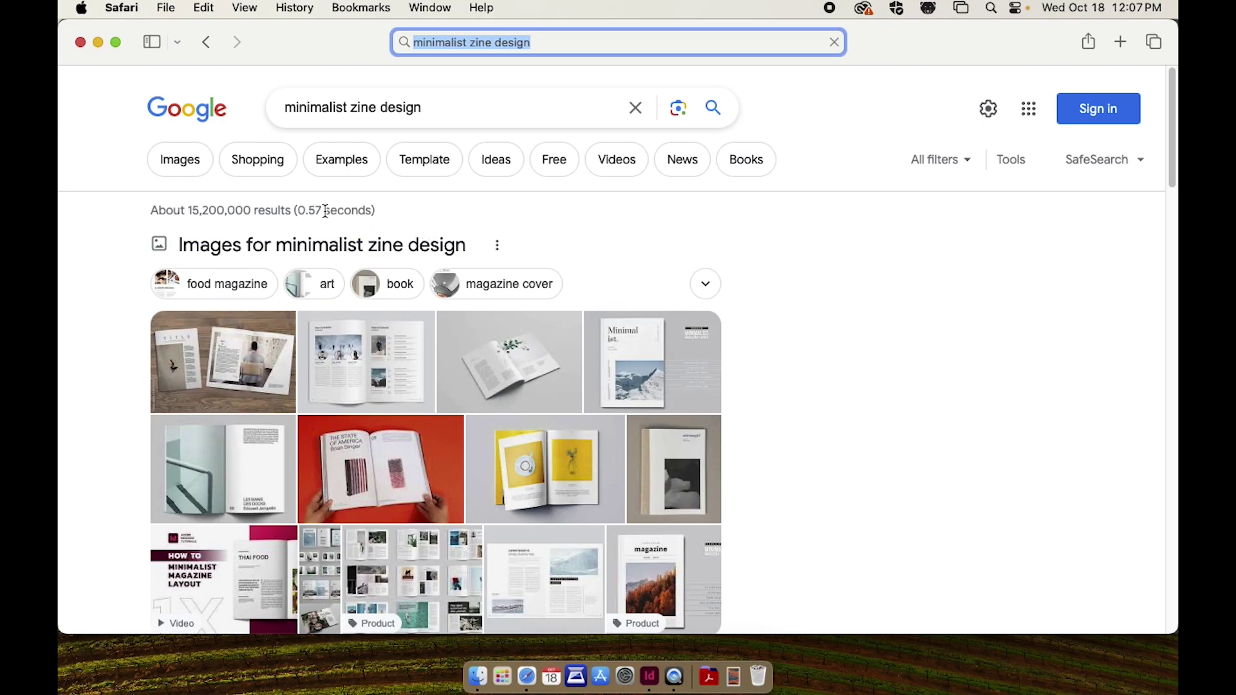
# Browse the image results for minimalist zine design for layout inspiration.
pyautogui.click(181, 160)
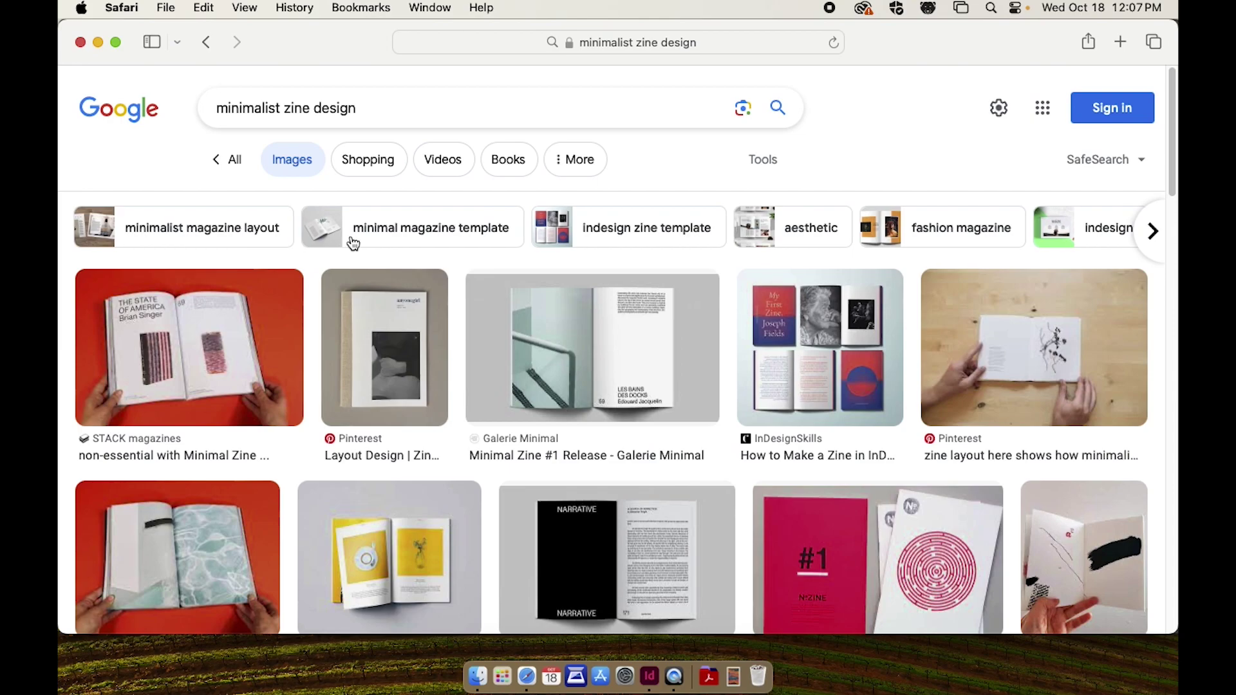
pyautogui.scroll(-3, 387, 251)
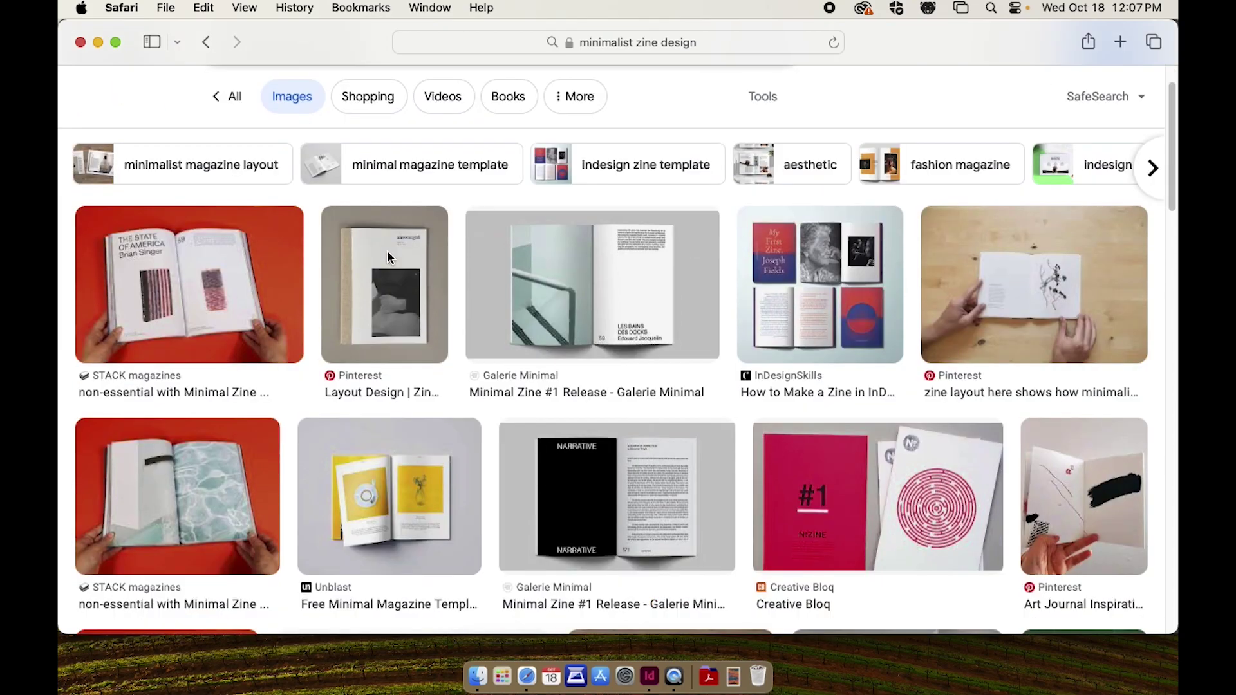
pyautogui.scroll(-4, 389, 258)
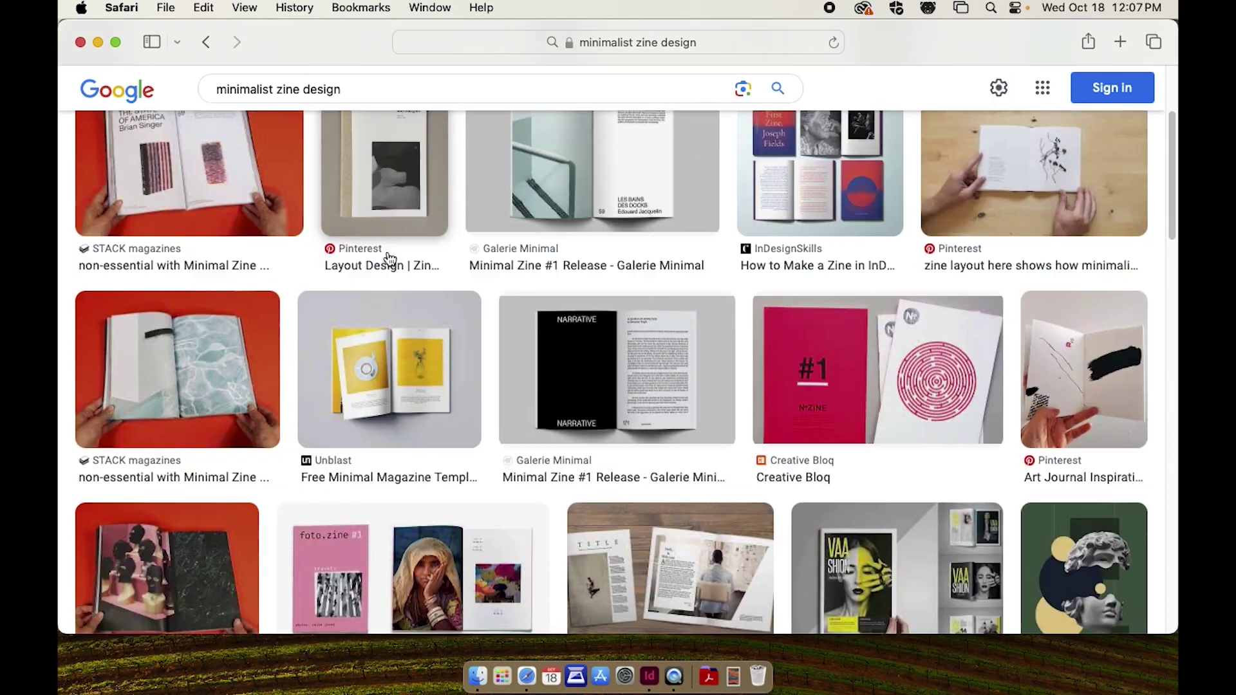
pyautogui.scroll(-8, 390, 258)
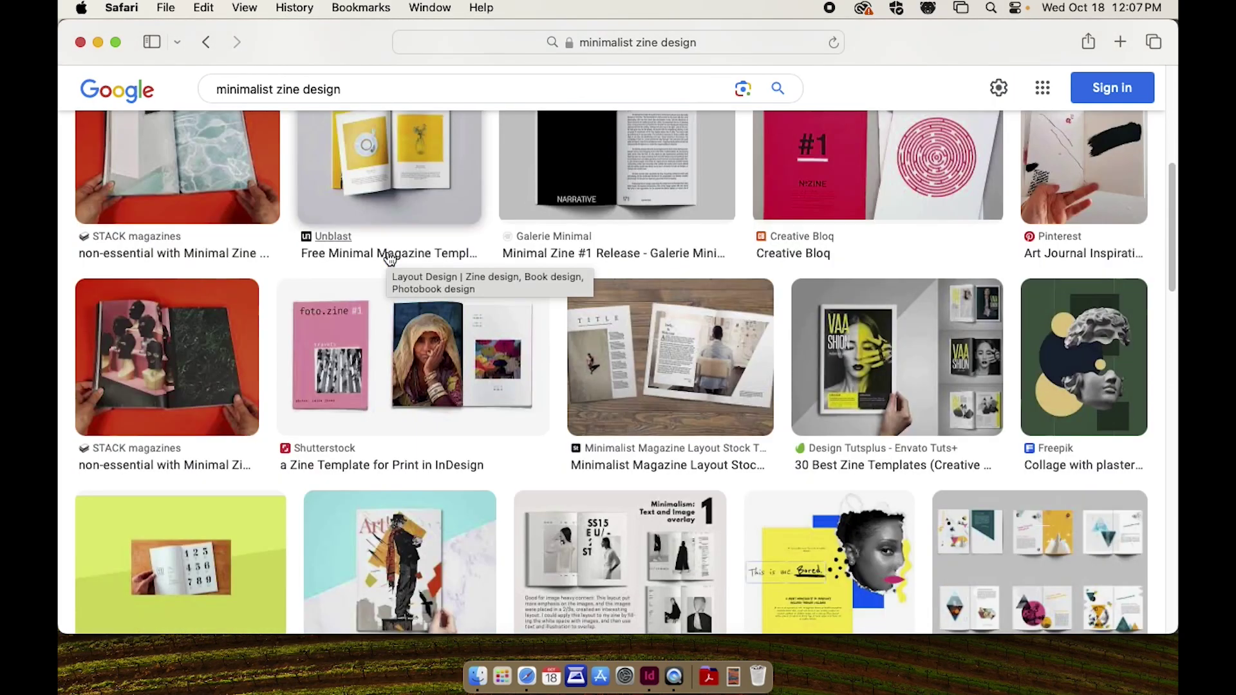
pyautogui.scroll(-11, 390, 258)
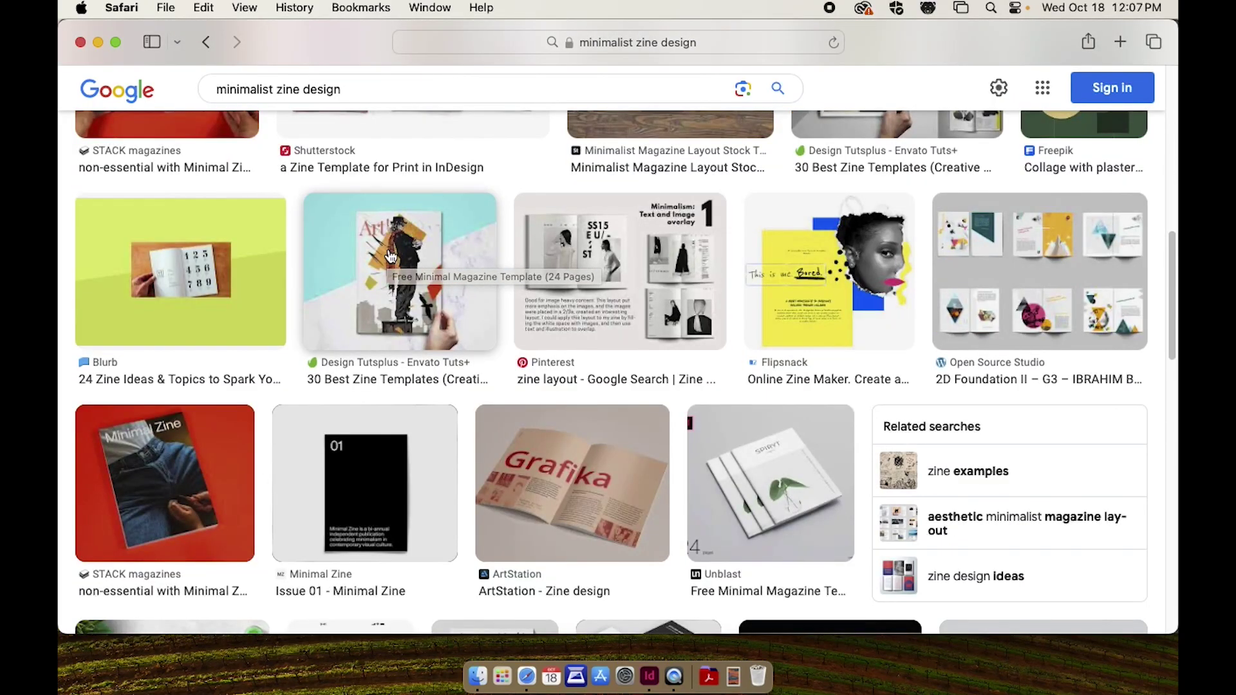
# Examine the enlarged preview of Unblast's "Free Minimal Magazine Template (24 Pages)" image result and close the preview.
pyautogui.scroll(20, 391, 257)
pyautogui.scroll(-4, 391, 257)
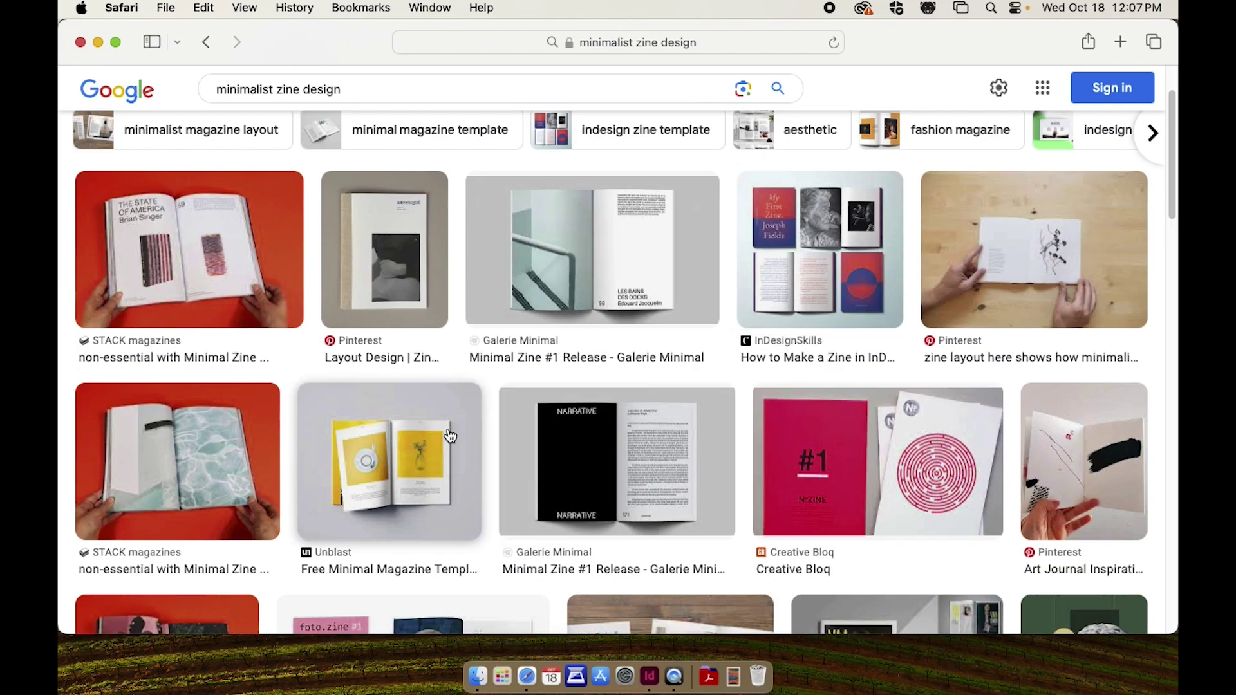
pyautogui.click(418, 472)
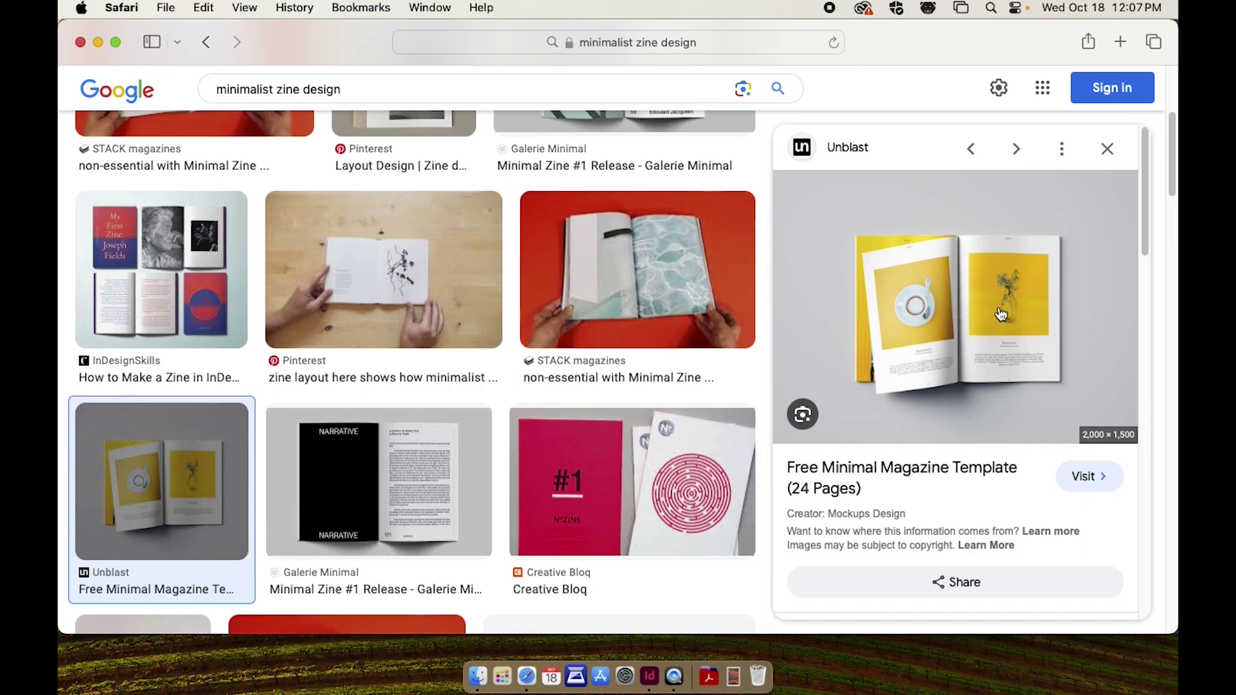
pyautogui.click(1107, 150)
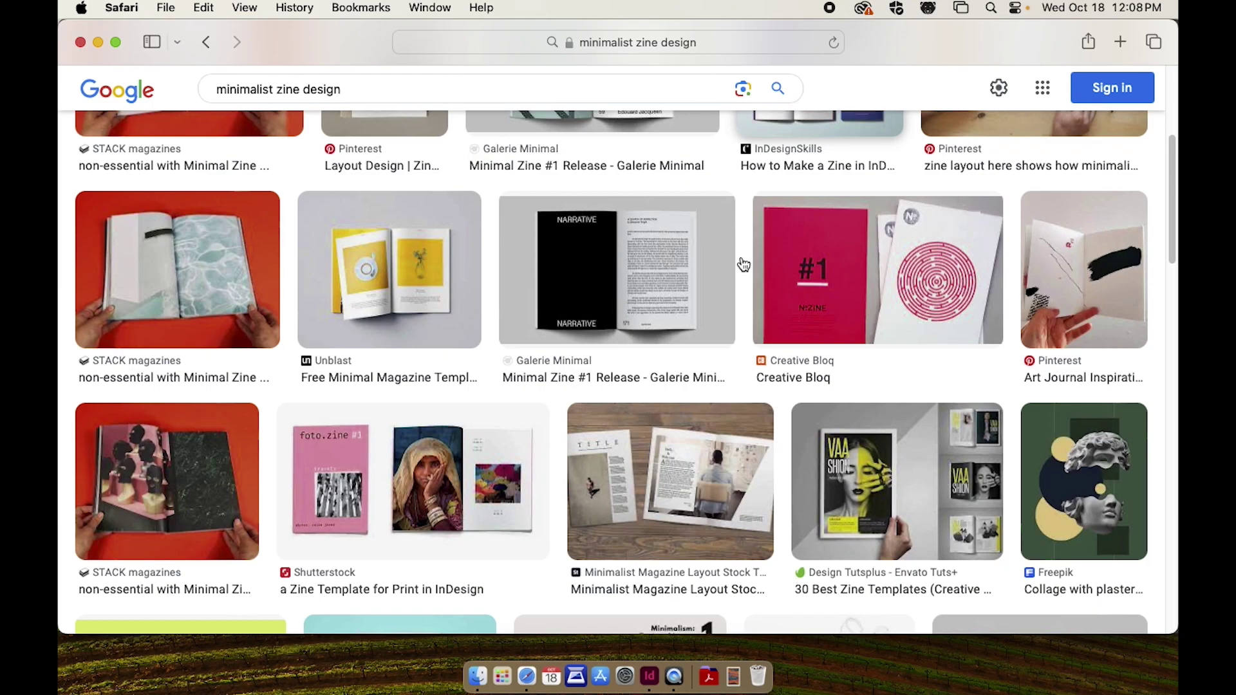
# Broaden the image search to "zine design".
pyautogui.moveTo(284, 90); pyautogui.dragTo(216, 92)
pyautogui.press('BackSpace')
pyautogui.press('Return')
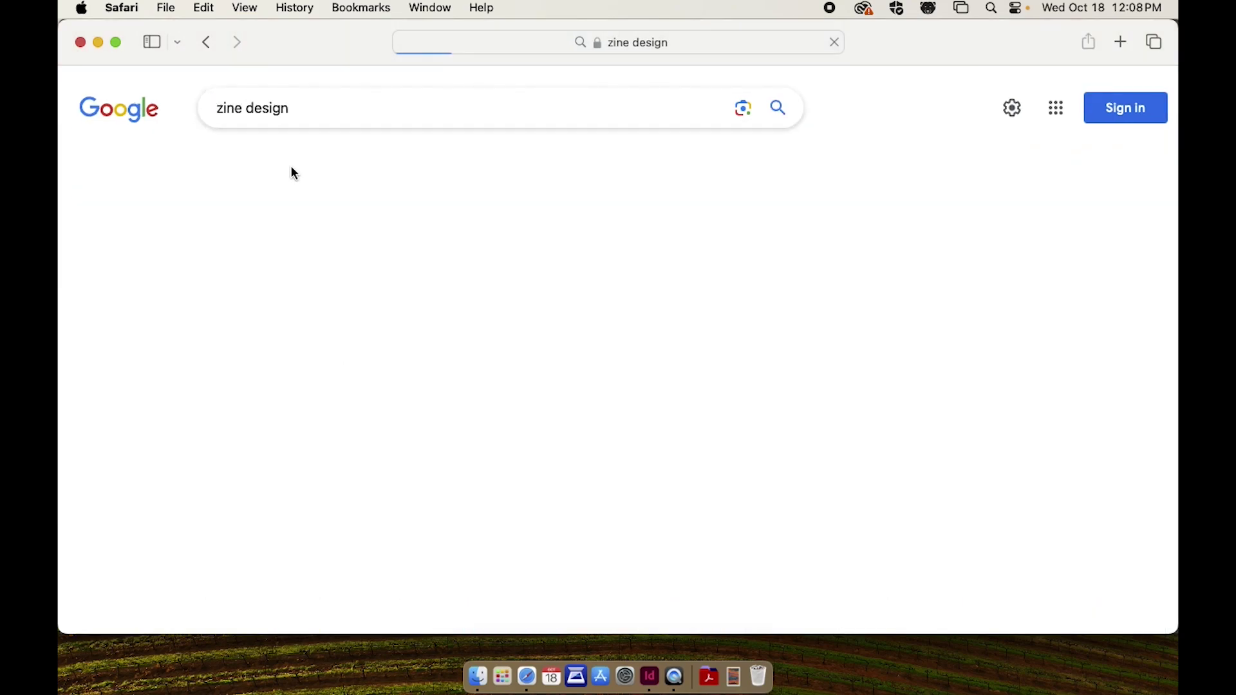
# Browse the image results for zine design to examine different cover, layout and typography styles, and return to the first results.
pyautogui.scroll(-5, 314, 193)
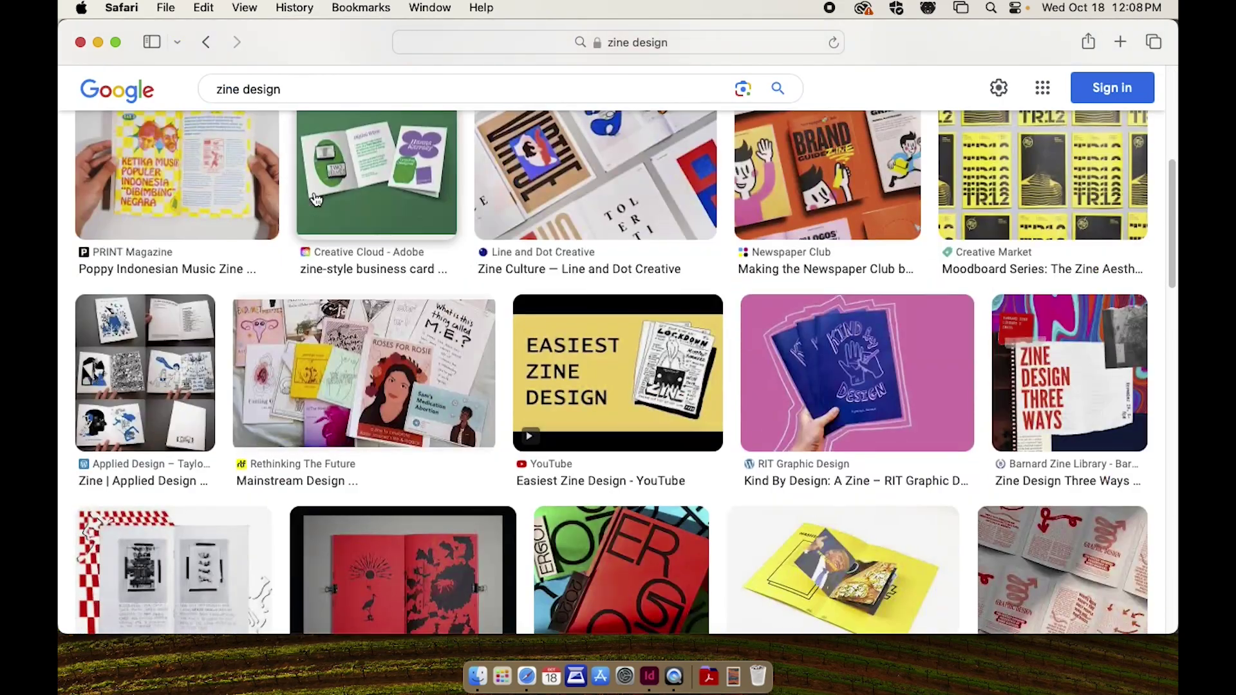
pyautogui.scroll(-8, 316, 197)
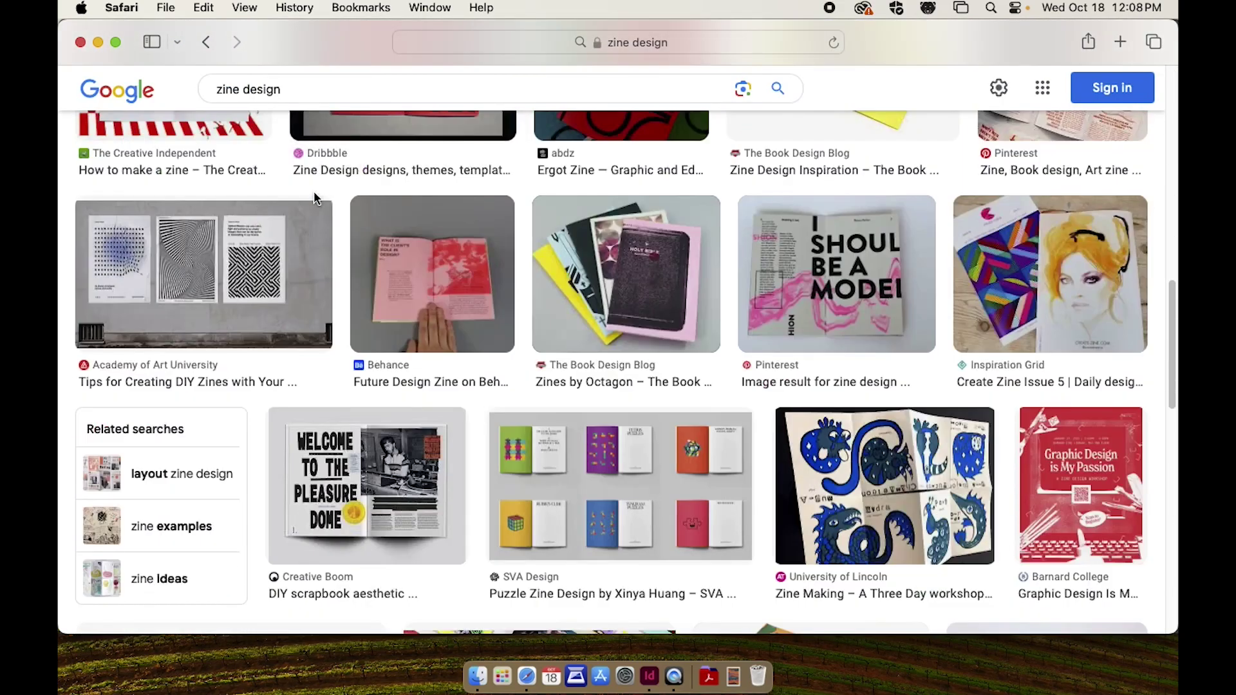
pyautogui.scroll(-6, 316, 197)
pyautogui.scroll(-1, 316, 198)
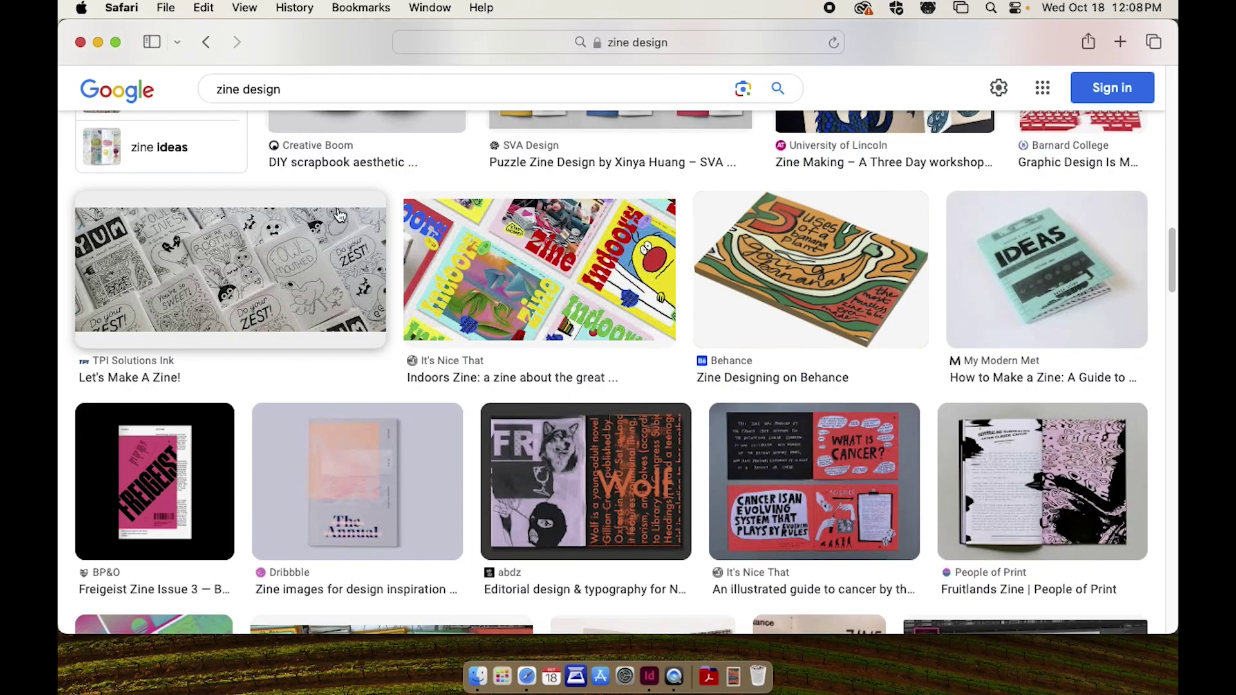
pyautogui.scroll(-6, 429, 271)
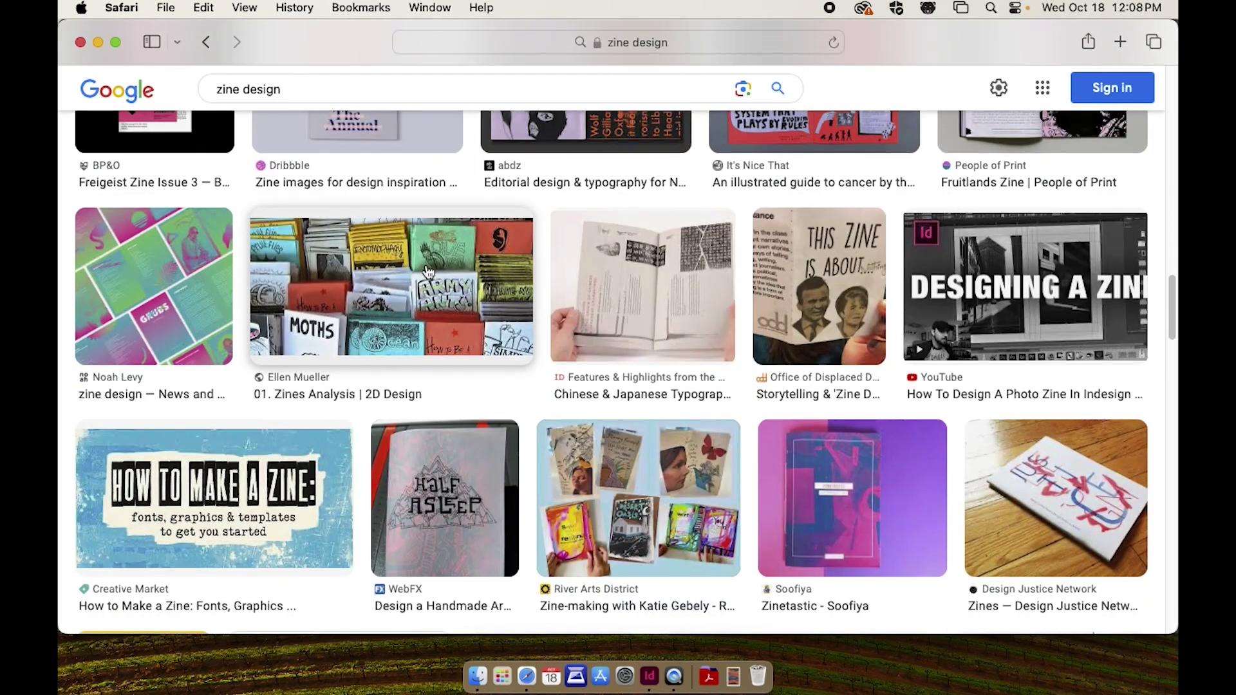
pyautogui.scroll(-3, 428, 271)
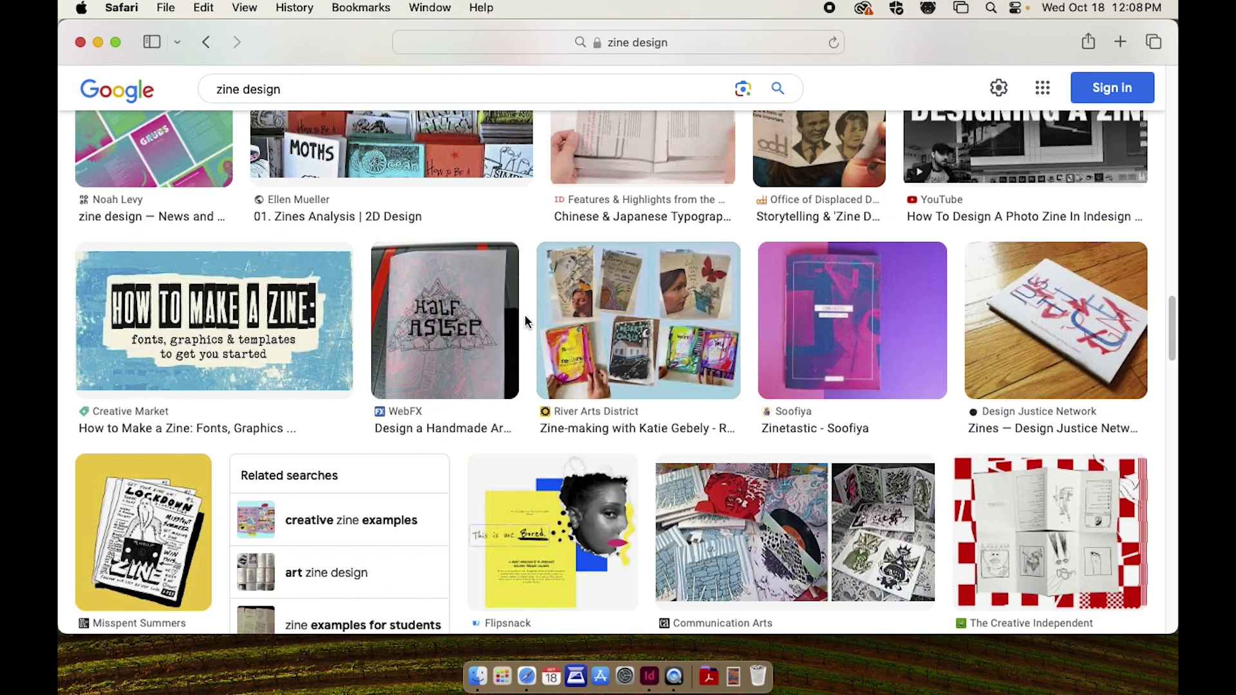
pyautogui.scroll(-7, 524, 315)
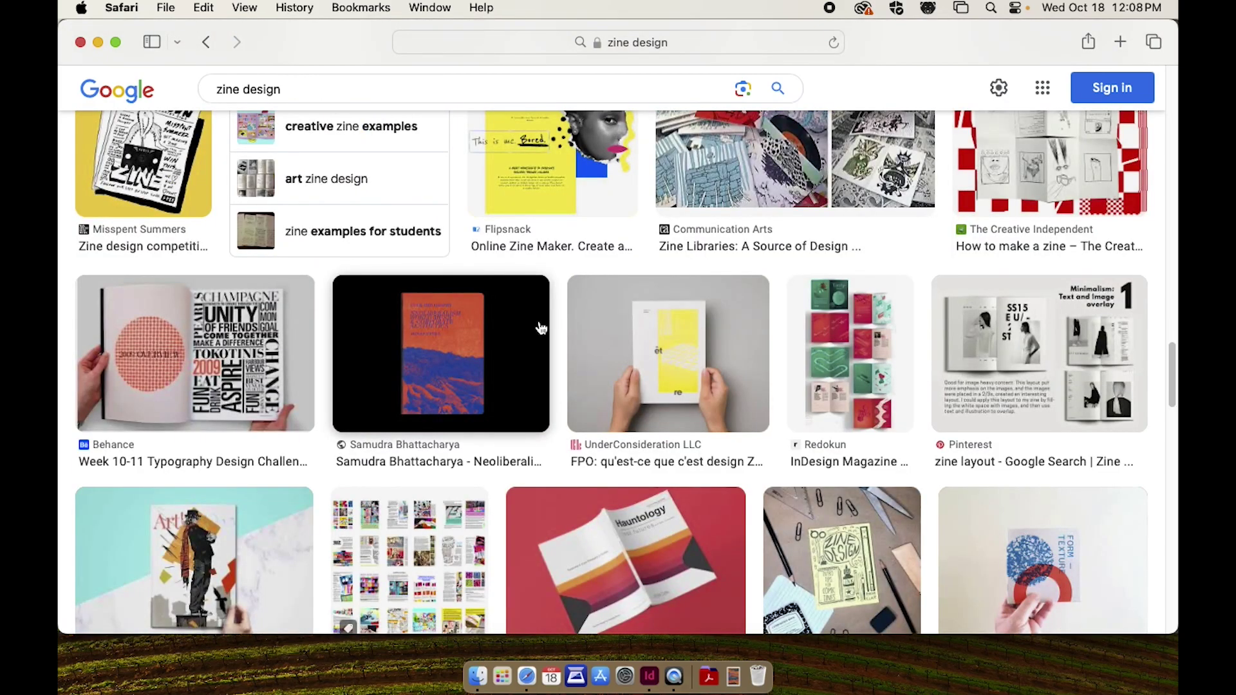
pyautogui.scroll(15, 541, 329)
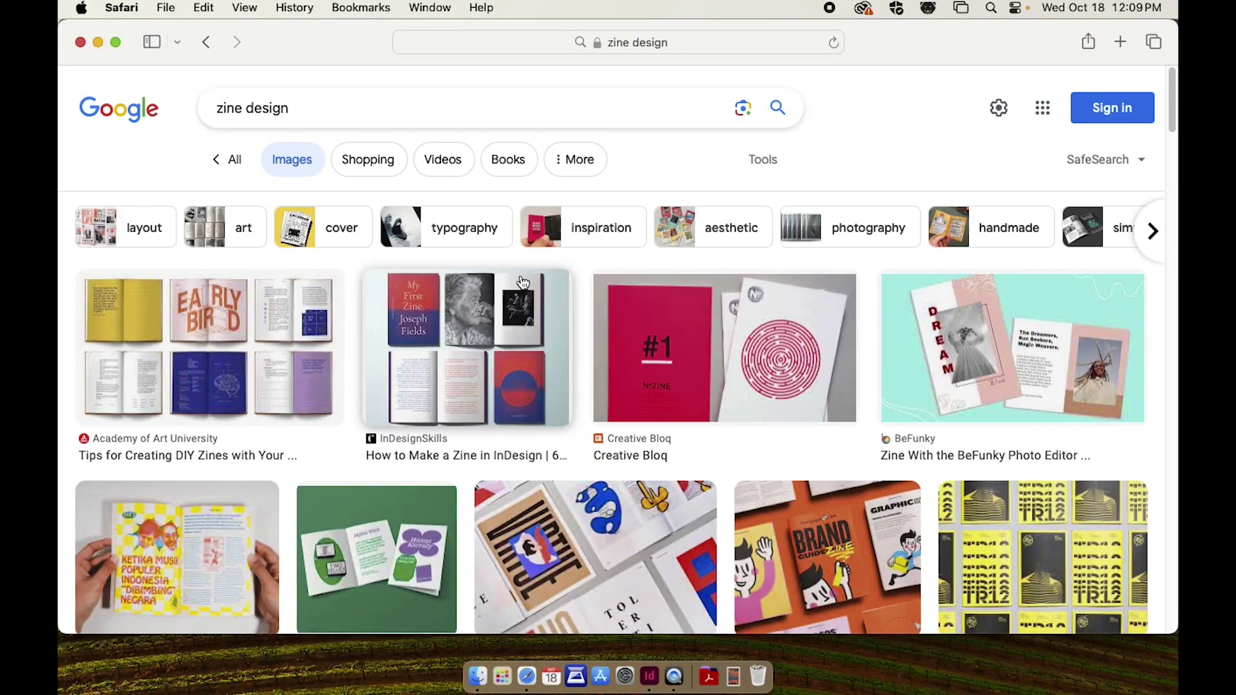
# Close the Safari window with the image results and switch to QuickTime Player.
pyautogui.click(81, 42)
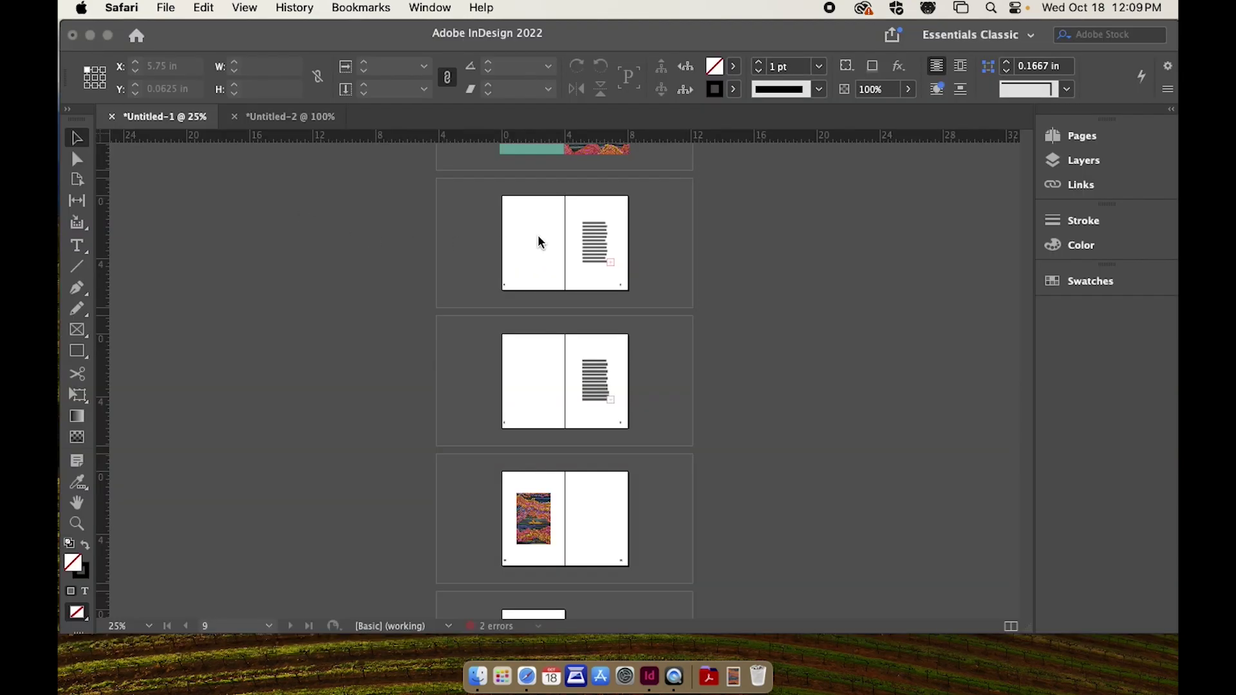
pyautogui.click(674, 676)
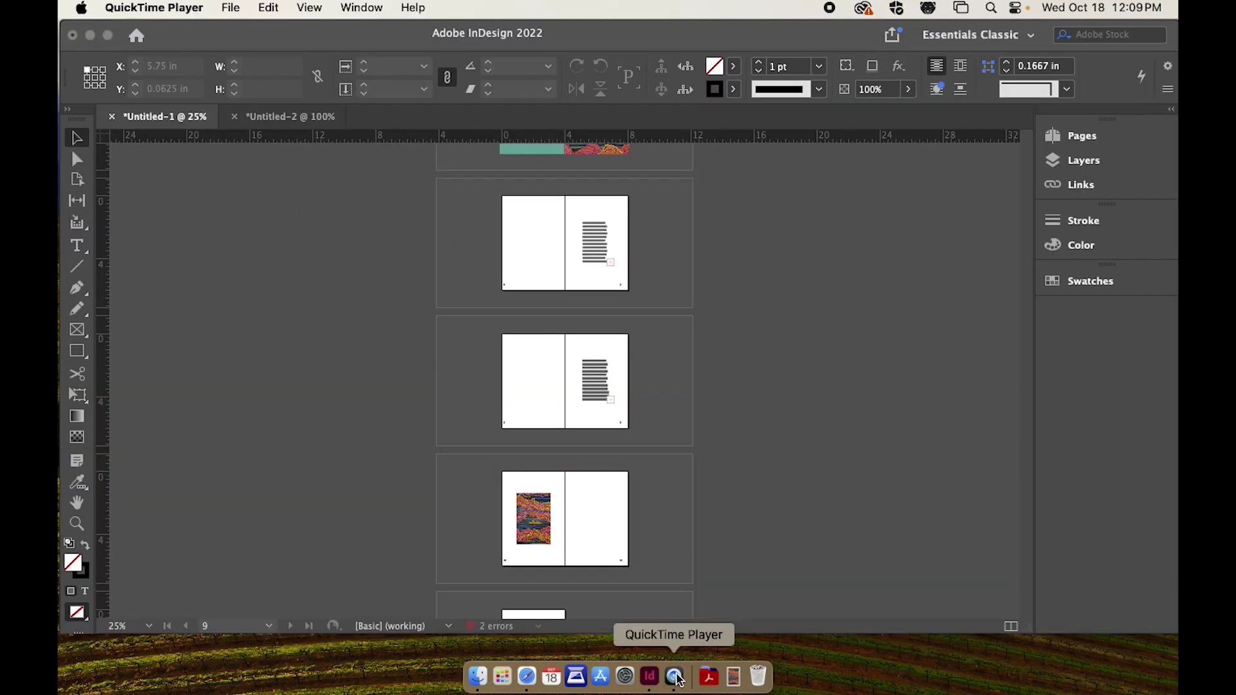